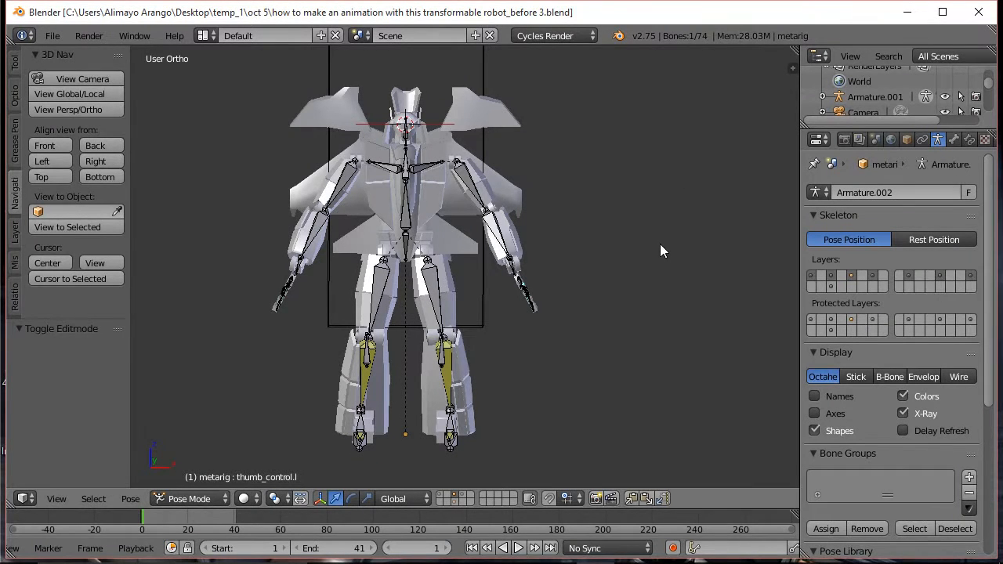
- Check the mouse selection setting in the Input section of the user preferences and close them
{"action": "left_click", "coordinate": [53, 36]}
{"action": "left_click", "coordinate": [115, 210]}
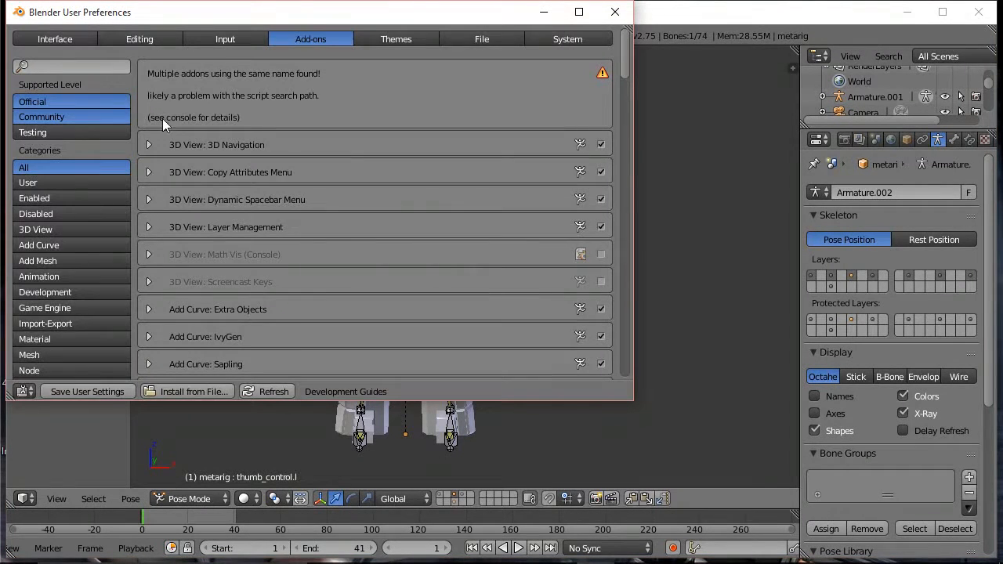
{"action": "left_click", "coordinate": [228, 38]}
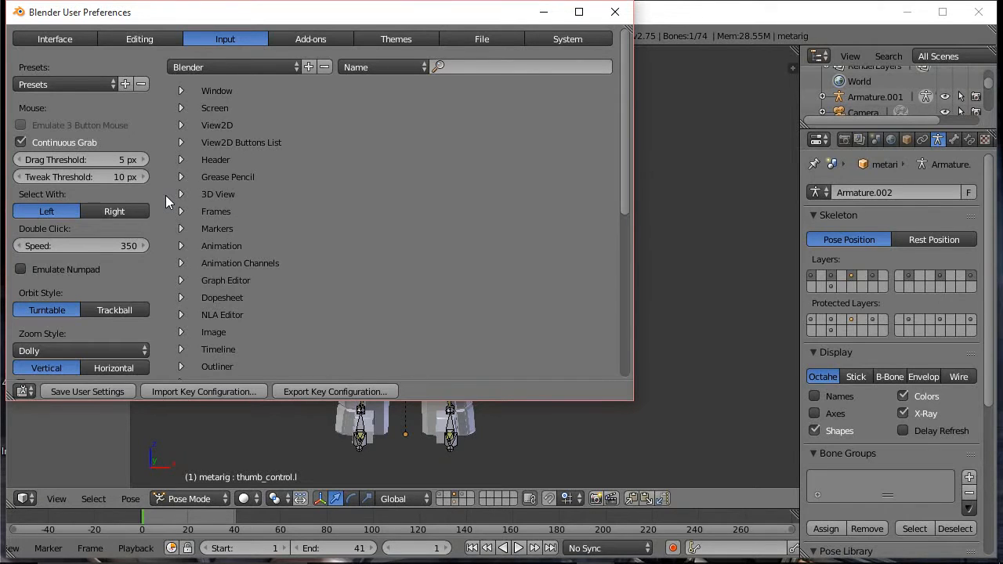
{"action": "left_click", "coordinate": [614, 12]}
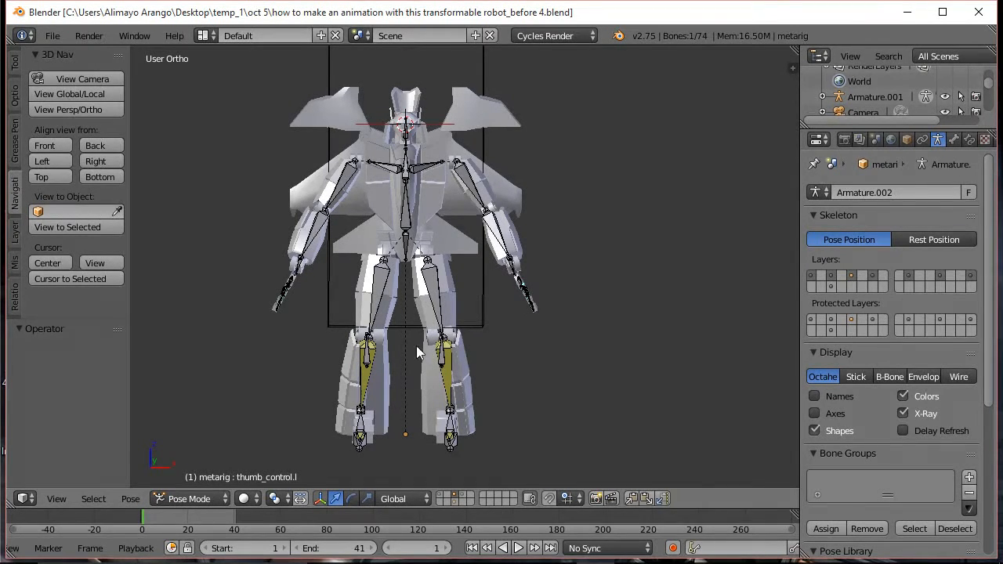
- Switch to Object Mode and assign the Empty.001 cube to layer 13 in addition to layer 3
{"action": "left_click", "coordinate": [214, 500]}
{"action": "left_click", "coordinate": [200, 483]}
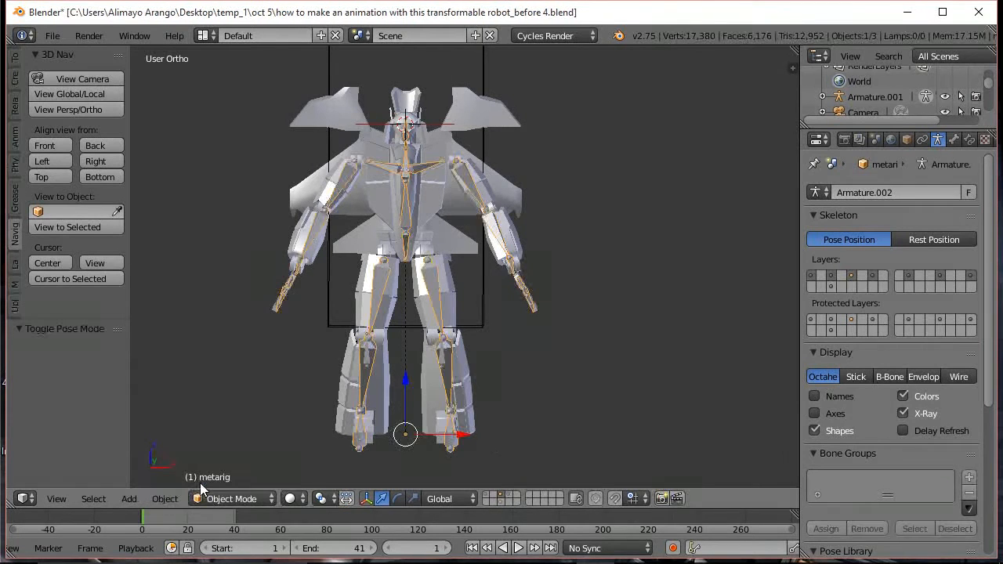
{"action": "right_click", "coordinate": [483, 69]}
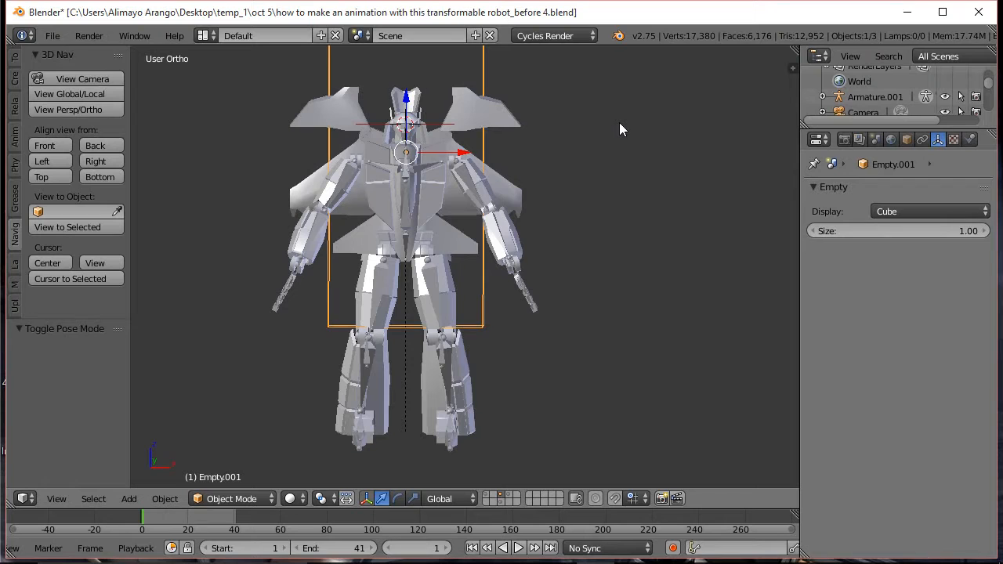
{"action": "key", "text": "m"}
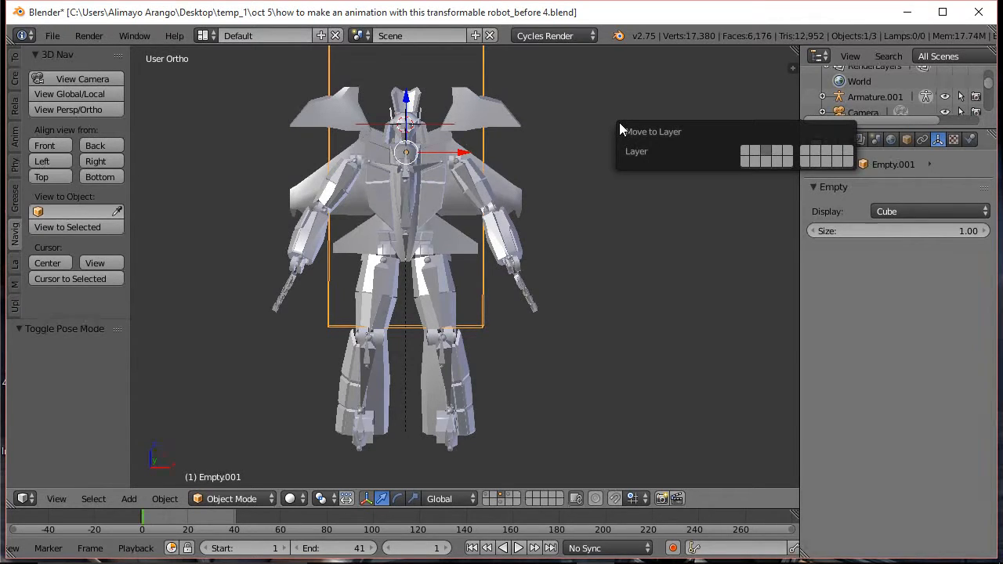
{"action": "left_click", "coordinate": [766, 159]}
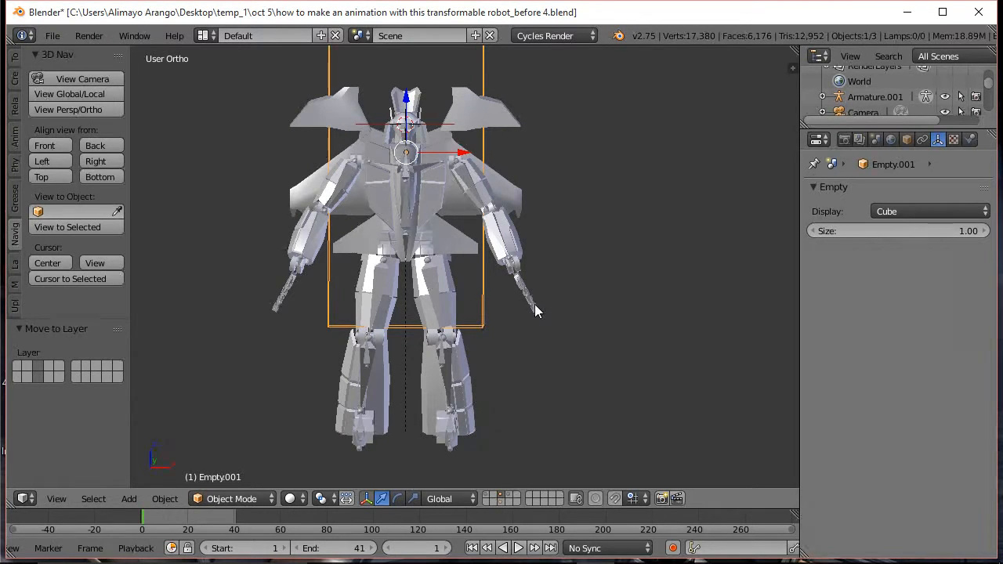
- Parent the metarig armature to the Empty.001 cube with Object (Keep Transform)
{"action": "right_click", "coordinate": [404, 219]}
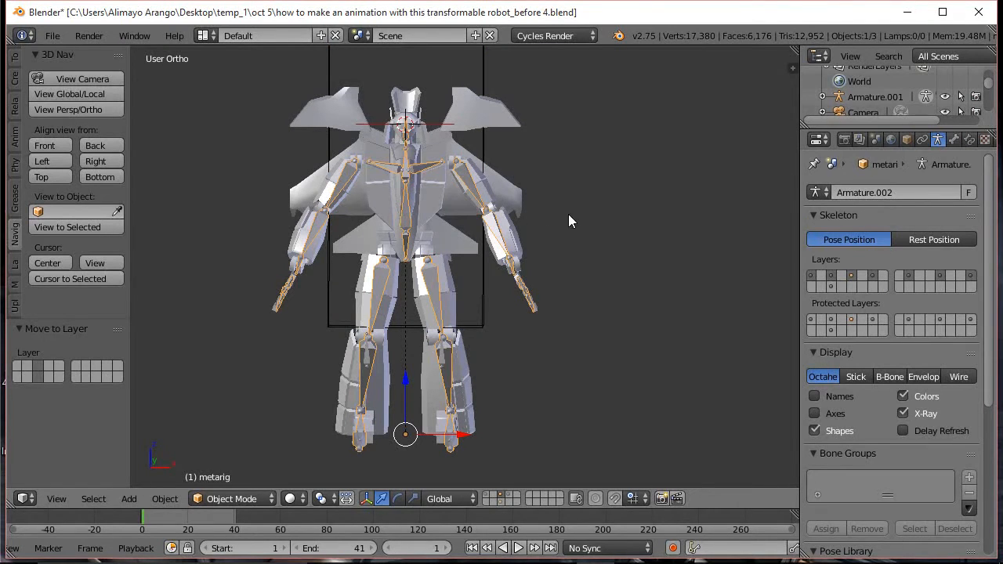
{"action": "middle_click_drag", "start_coordinate": [616, 213], "coordinate": [553, 235]}
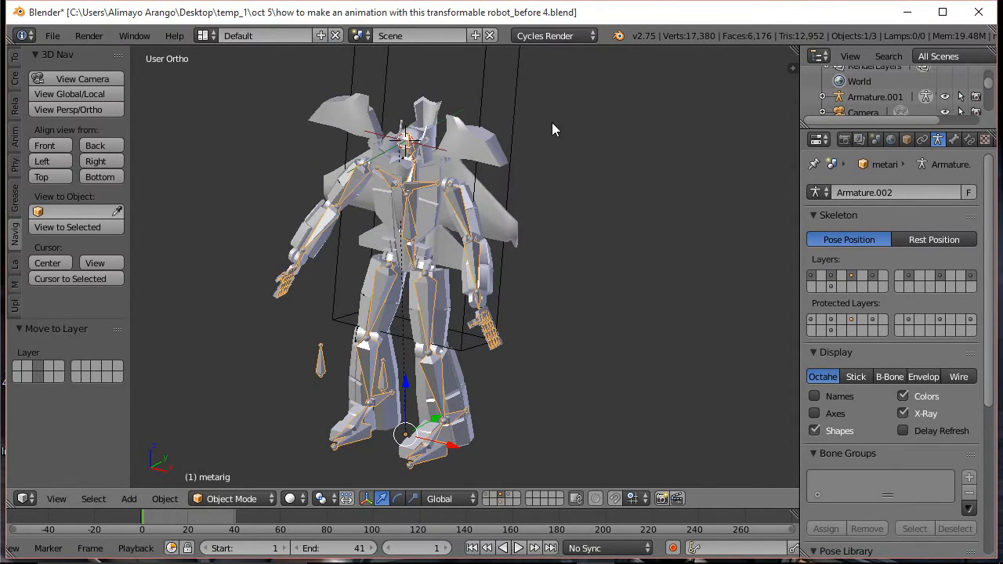
{"action": "right_click", "coordinate": [515, 70], "text": "shift"}
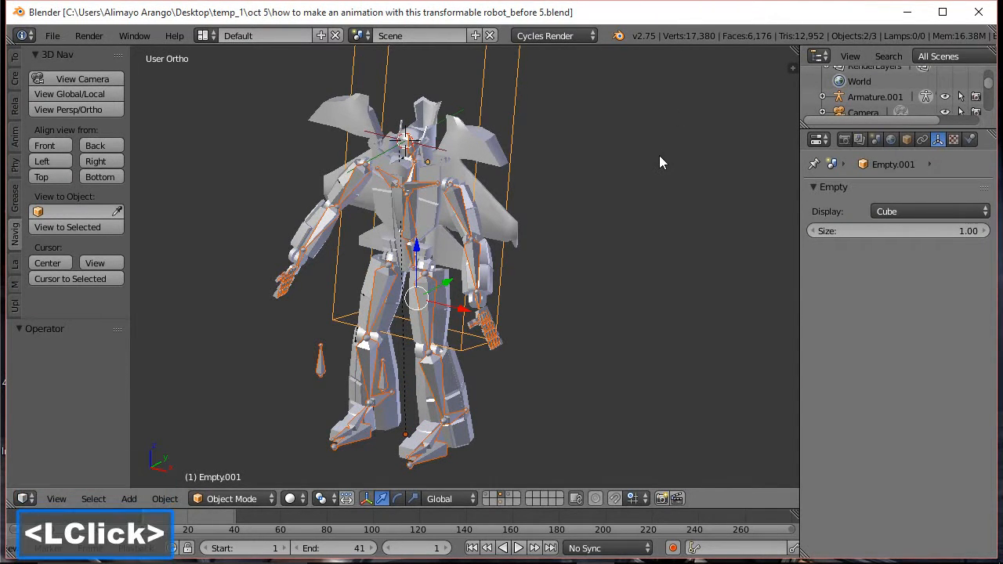
{"action": "key", "text": "ctrl+p"}
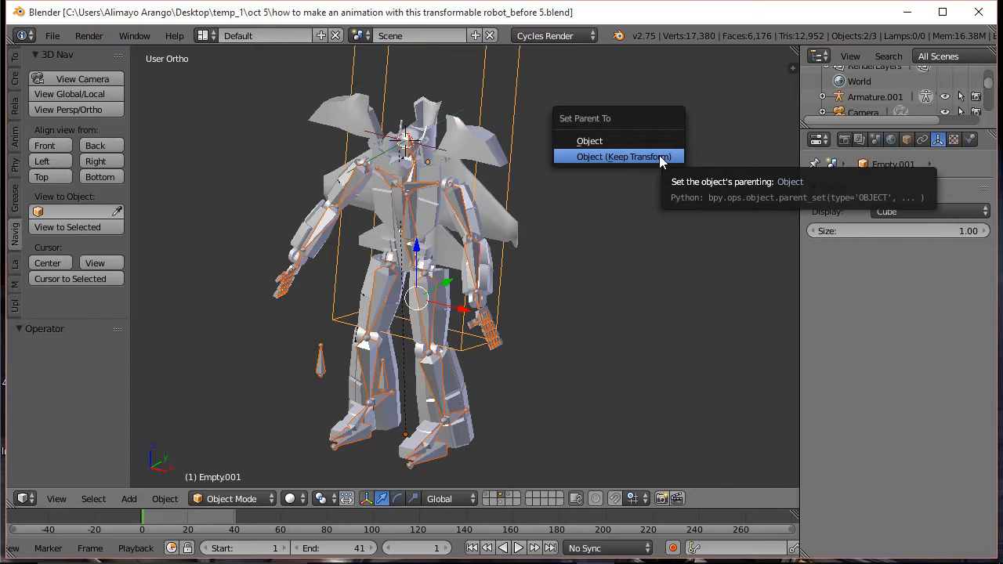
{"action": "left_click", "coordinate": [658, 155]}
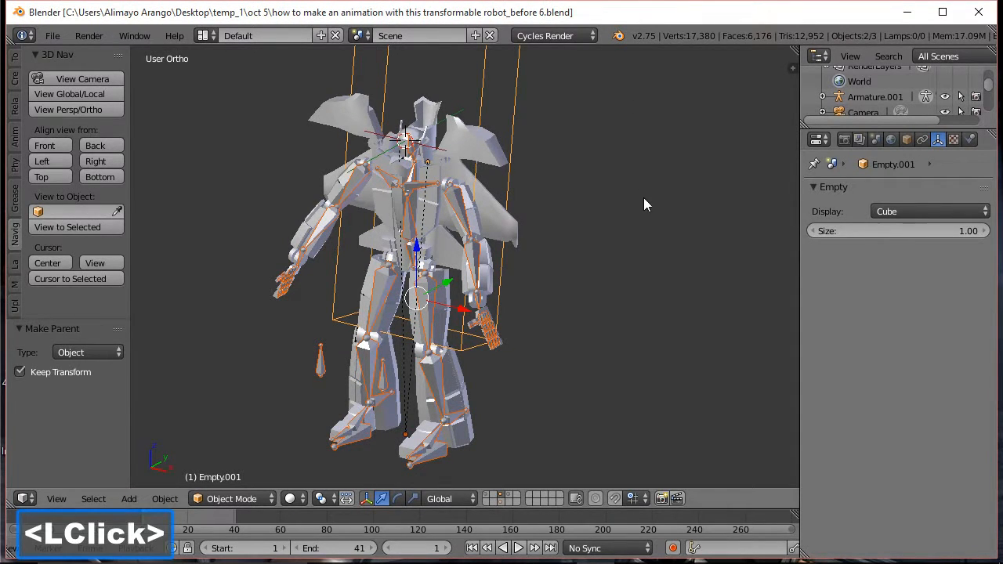
- Test the parenting by trial-moving the Empty.001 cube on layer 3 and on layer 13, cancelling each move
{"action": "left_click", "coordinate": [518, 118]}
{"action": "left_click", "coordinate": [517, 118]}
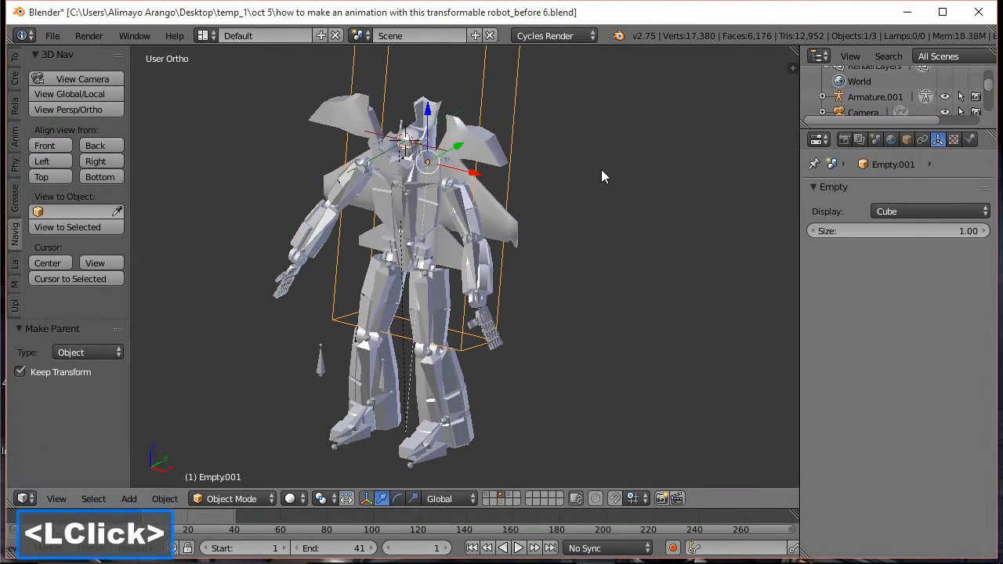
{"action": "key", "text": "g"}
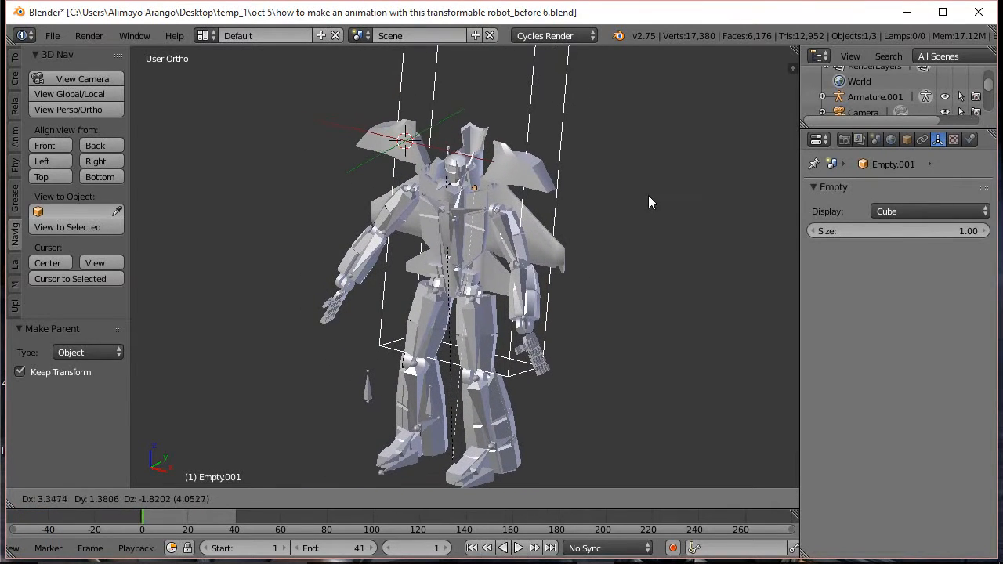
{"action": "right_click", "coordinate": [646, 195]}
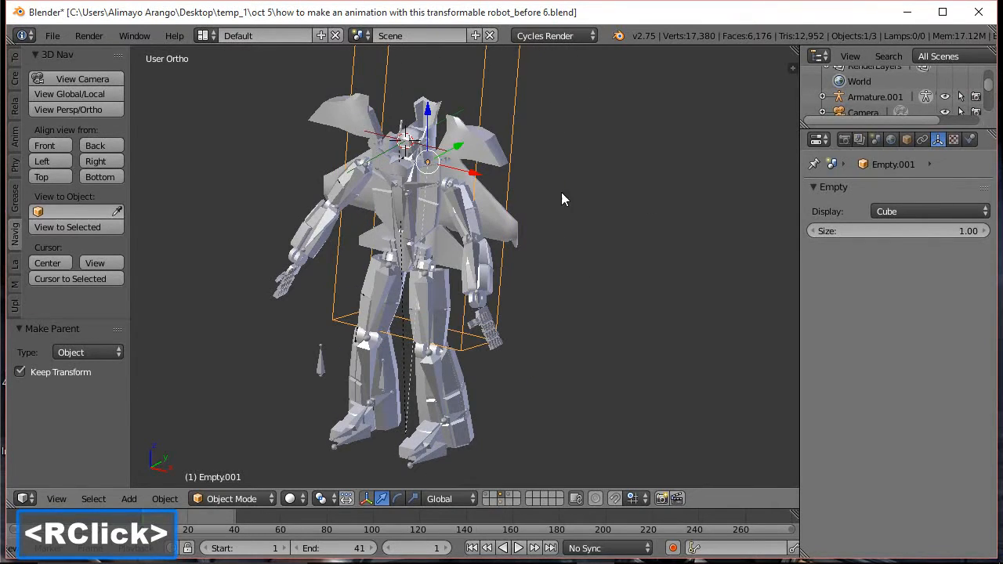
{"action": "left_click", "coordinate": [503, 502]}
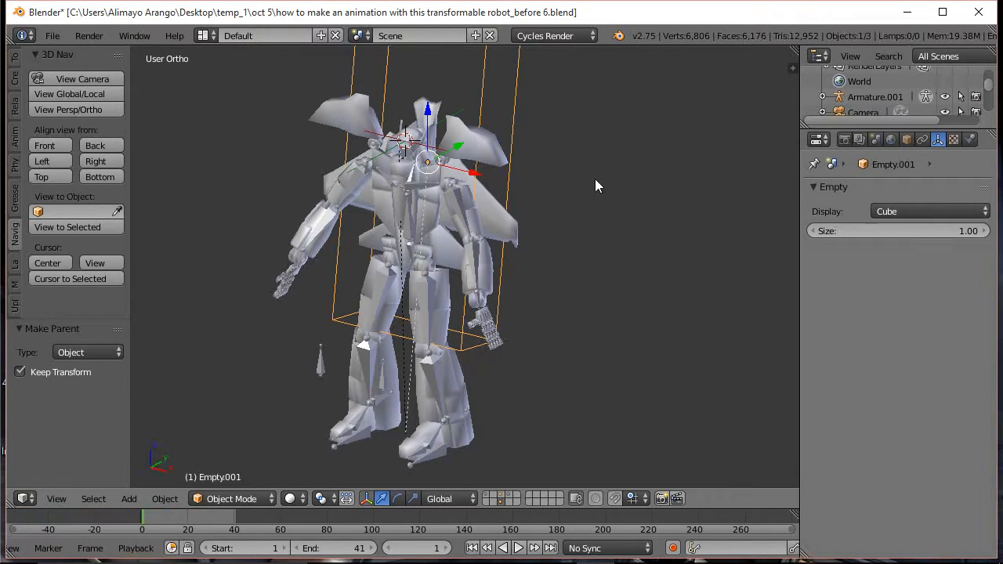
{"action": "key", "text": "g"}
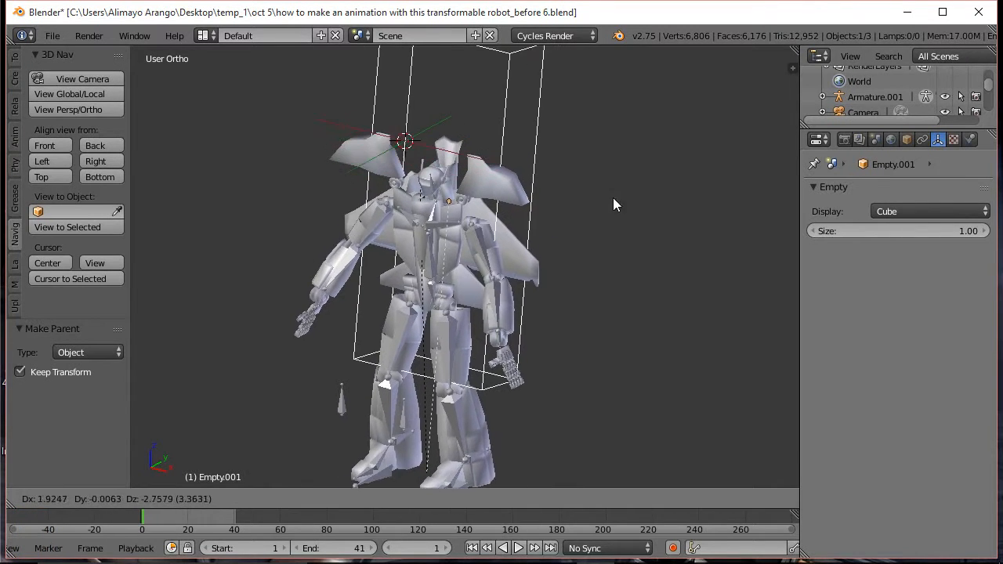
{"action": "right_click", "coordinate": [632, 177]}
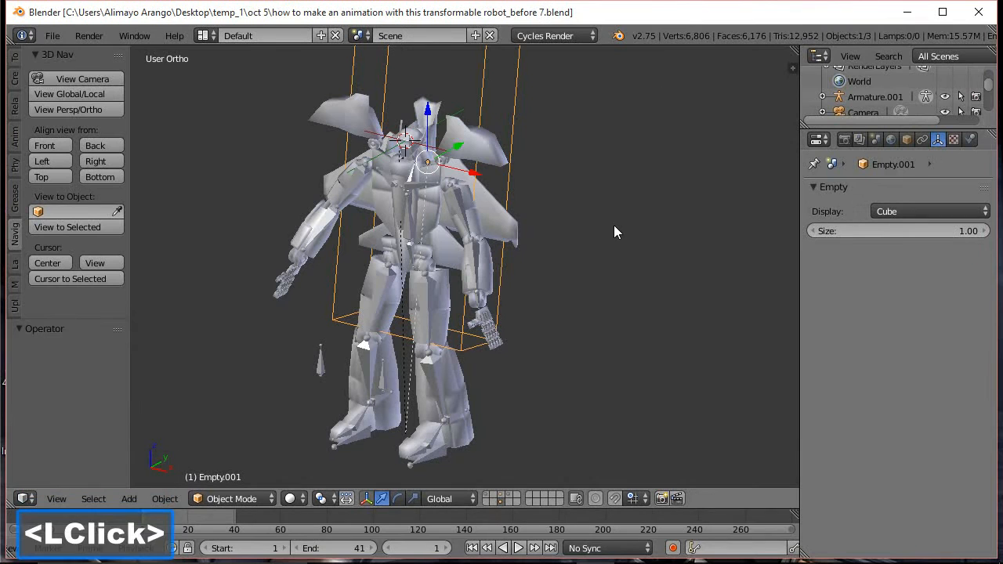
- Show only layer 4 and examine its armatures and the Empty cube around them
{"action": "left_click", "coordinate": [513, 494]}
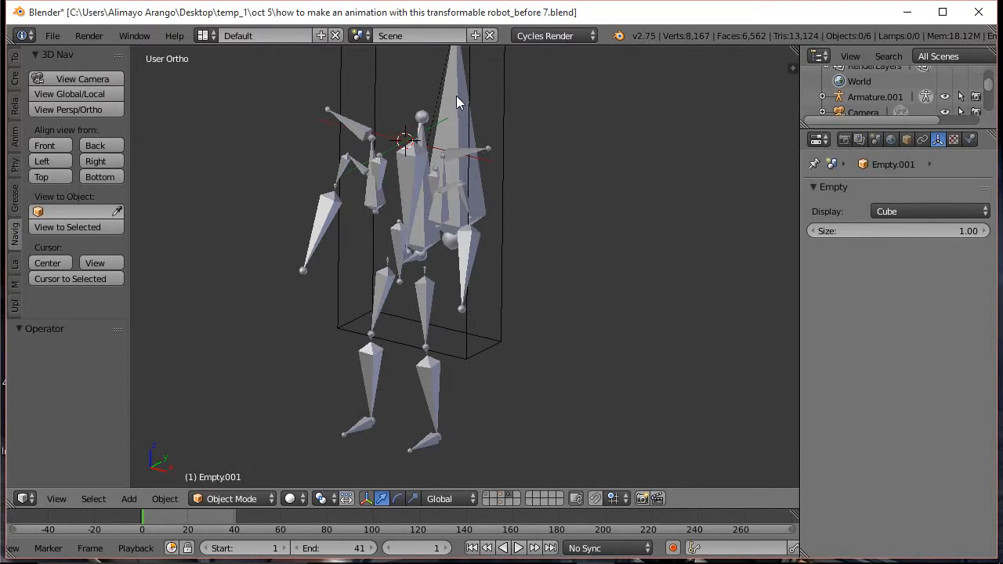
{"action": "scroll", "coordinate": [596, 271], "scroll_direction": "down", "scroll_amount": 2}
{"action": "middle_click_drag", "start_coordinate": [597, 270], "coordinate": [580, 289]}
{"action": "scroll", "coordinate": [579, 289], "scroll_direction": "up", "scroll_amount": 1}
{"action": "scroll", "coordinate": [580, 289], "scroll_direction": "down", "scroll_amount": 1}
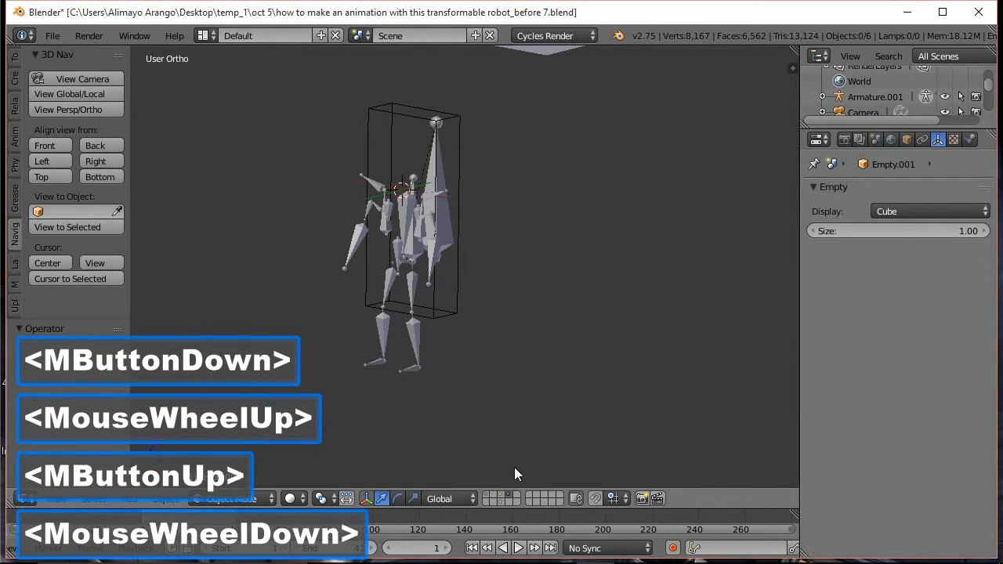
- Display layers 3 and 4 together in a side view and trial-move the Empty.001 cube, cancelling the move
{"action": "left_click", "coordinate": [502, 495]}
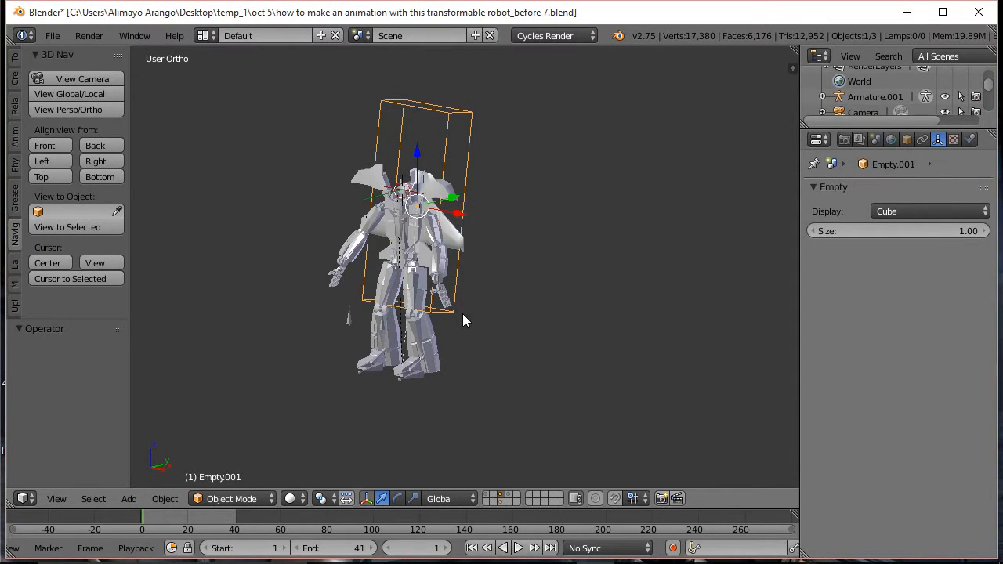
{"action": "scroll", "coordinate": [463, 319], "scroll_direction": "up", "scroll_amount": 2}
{"action": "middle_click_drag", "start_coordinate": [537, 334], "coordinate": [452, 324]}
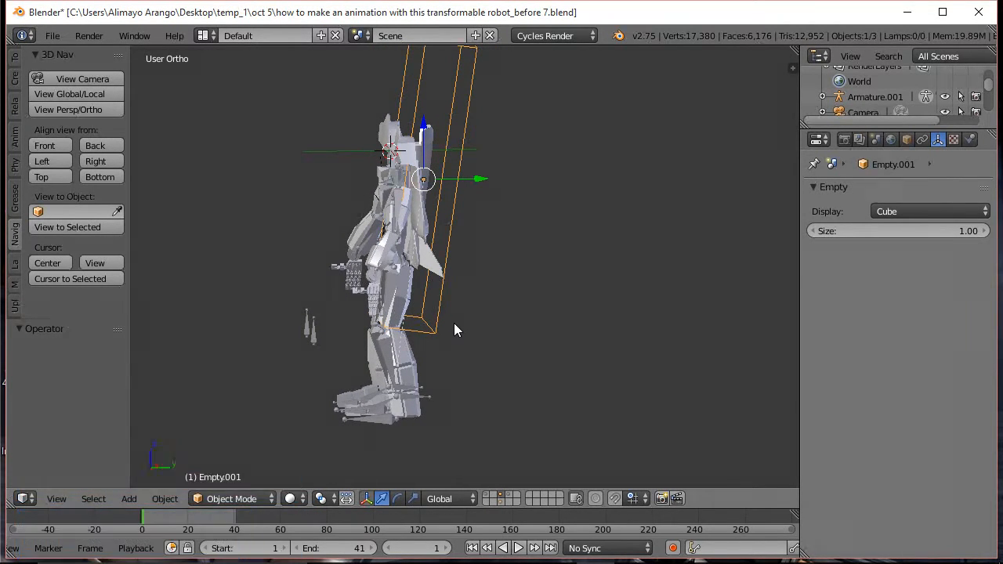
{"action": "left_click", "coordinate": [511, 496], "text": "shift"}
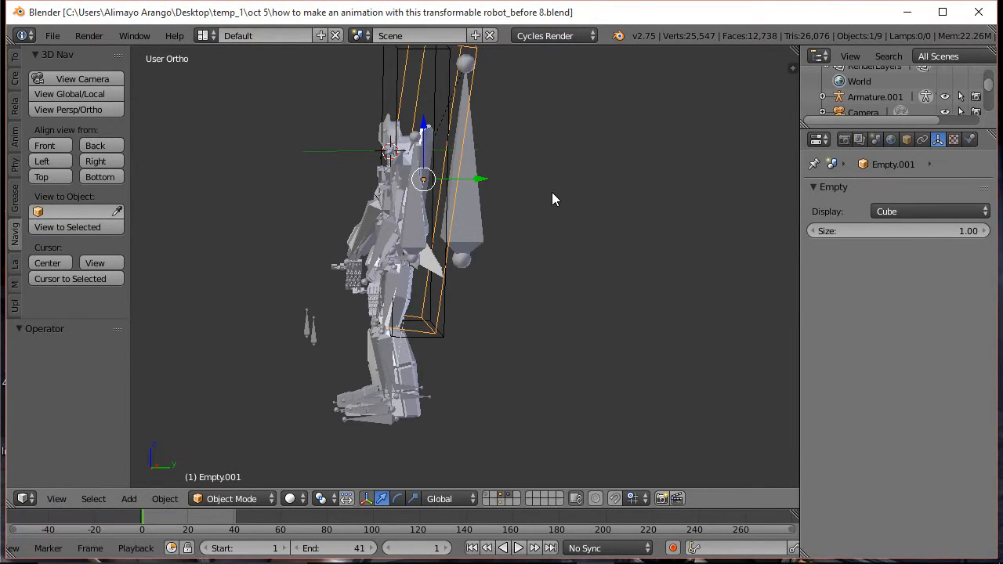
{"action": "middle_click_drag", "start_coordinate": [561, 183], "coordinate": [479, 210], "text": "shift"}
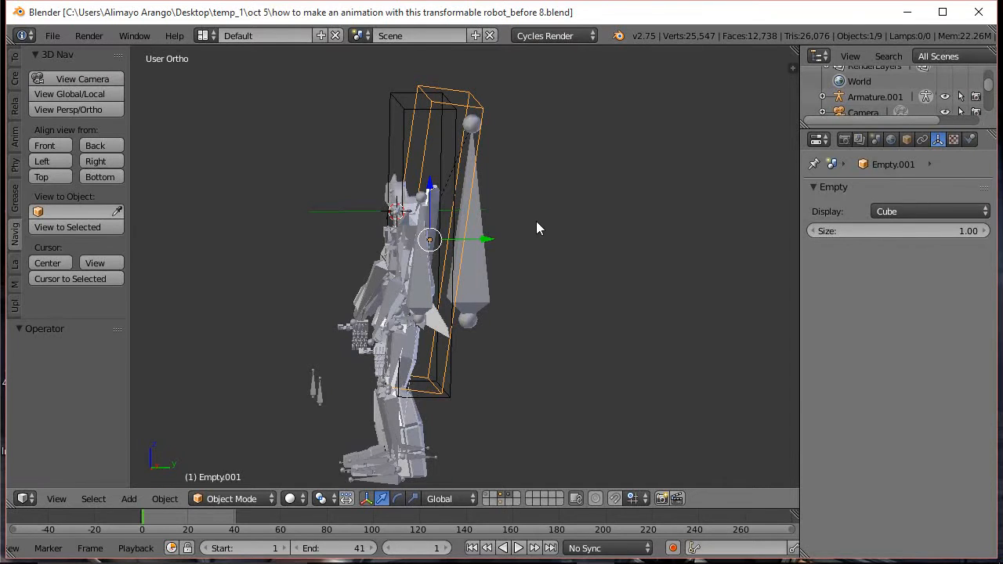
{"action": "key", "text": "g"}
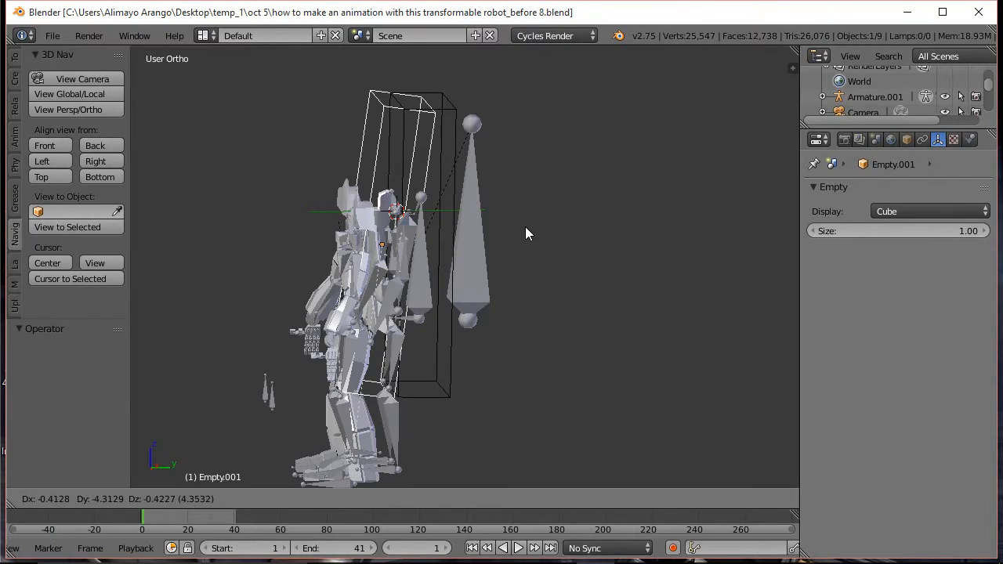
{"action": "right_click", "coordinate": [526, 229]}
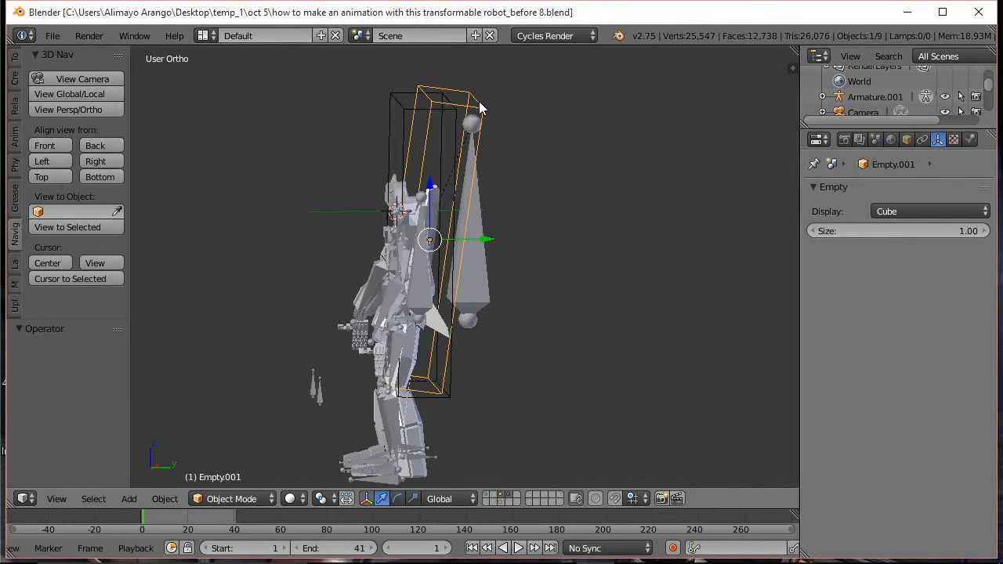
- Parent Empty.001 to the Empty cube with Object (Keep Transform) and save the file under the name ending in "before 9"
{"action": "left_click", "coordinate": [452, 393], "text": "shift"}
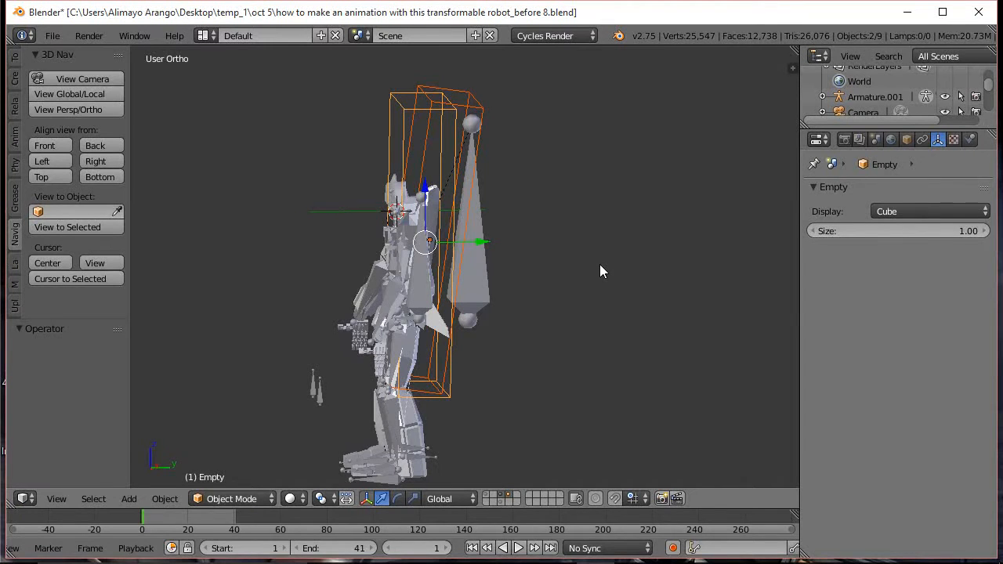
{"action": "key", "text": "ctrl+p"}
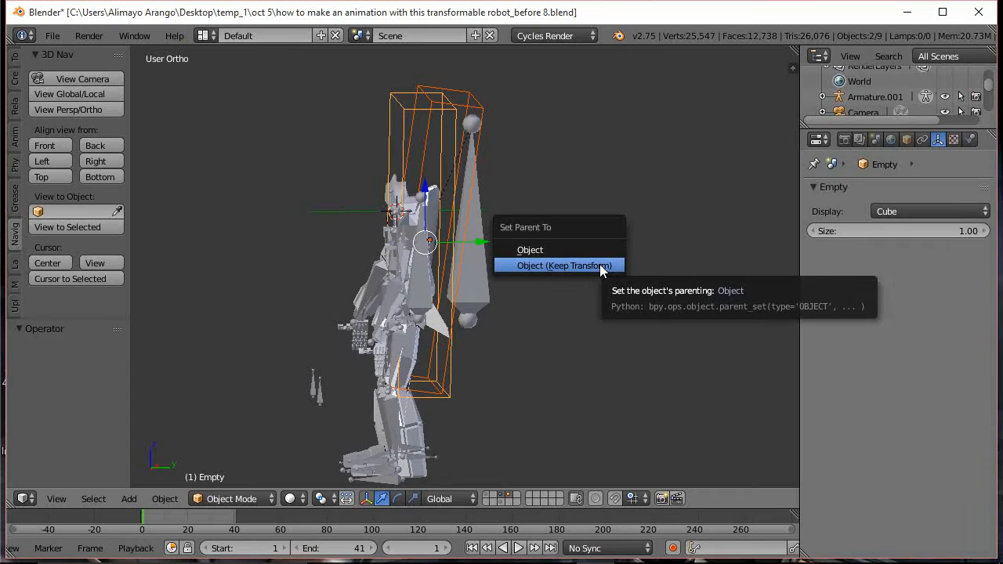
{"action": "left_click", "coordinate": [600, 267]}
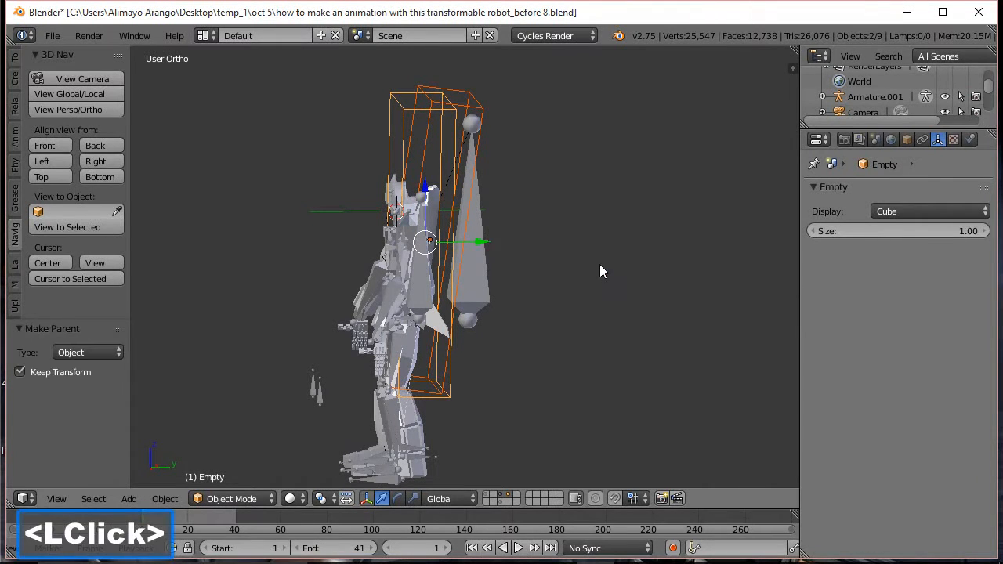
{"action": "left_click", "coordinate": [645, 248]}
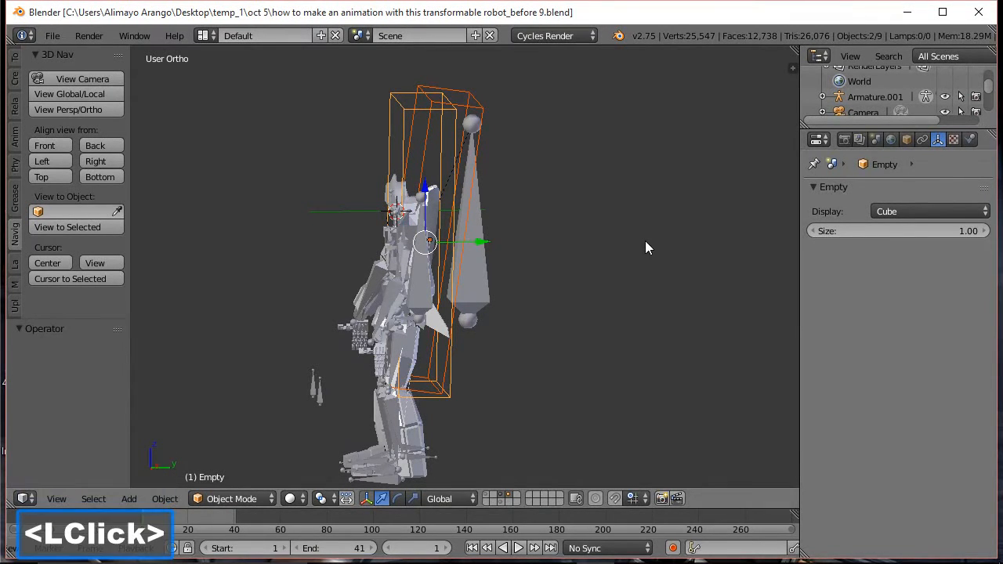
- Return Armature.001 to Object Mode, show only layer 4, and assign that armature to layer 13 as well as layer 4
{"action": "key", "text": "a"}
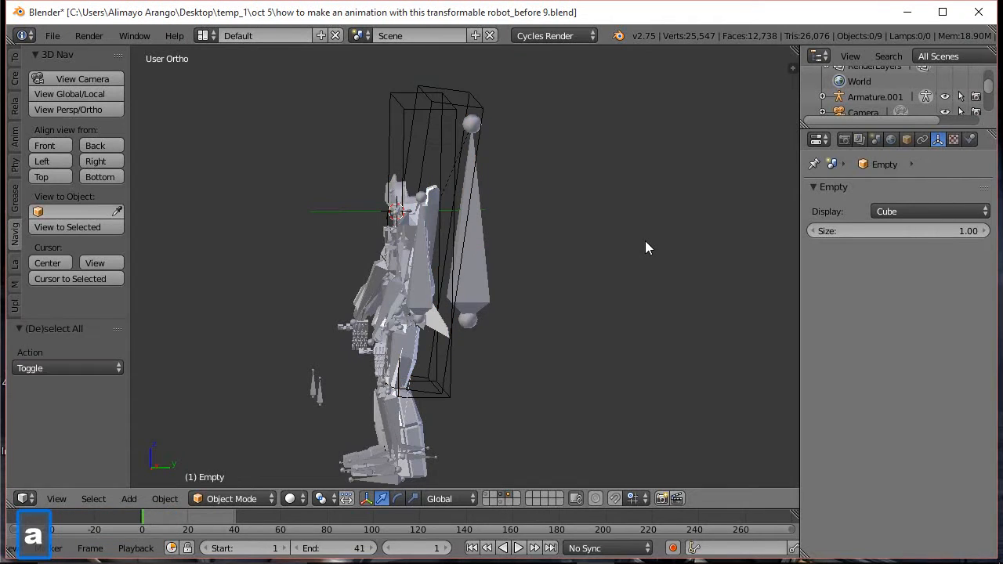
{"action": "left_click", "coordinate": [479, 293]}
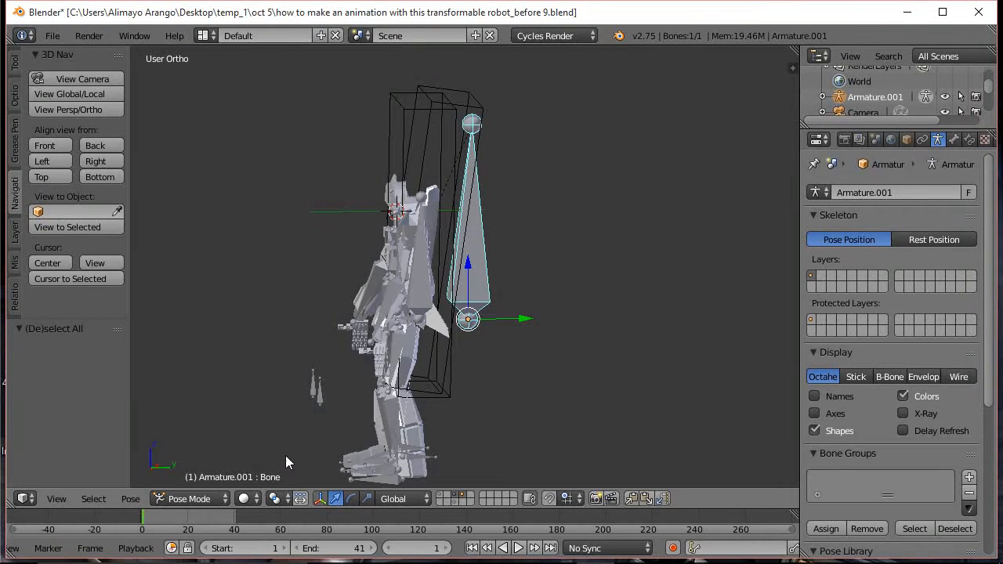
{"action": "left_click", "coordinate": [225, 498]}
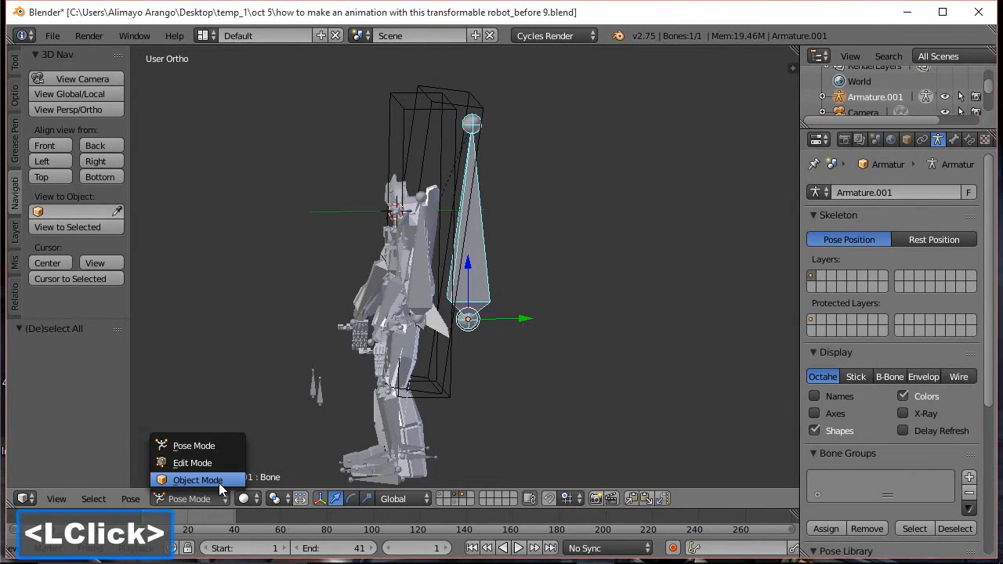
{"action": "left_click", "coordinate": [219, 479]}
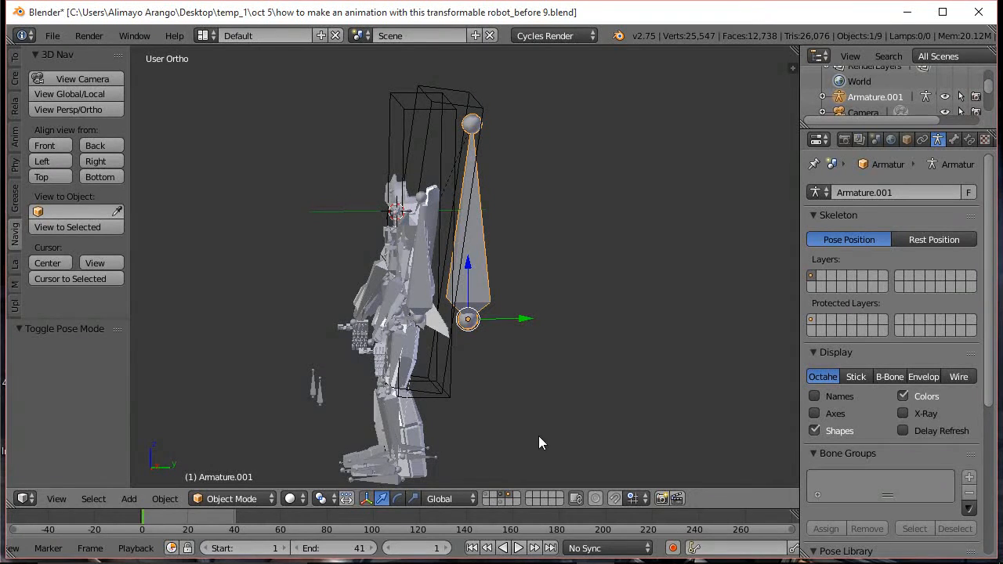
{"action": "left_click", "coordinate": [507, 494]}
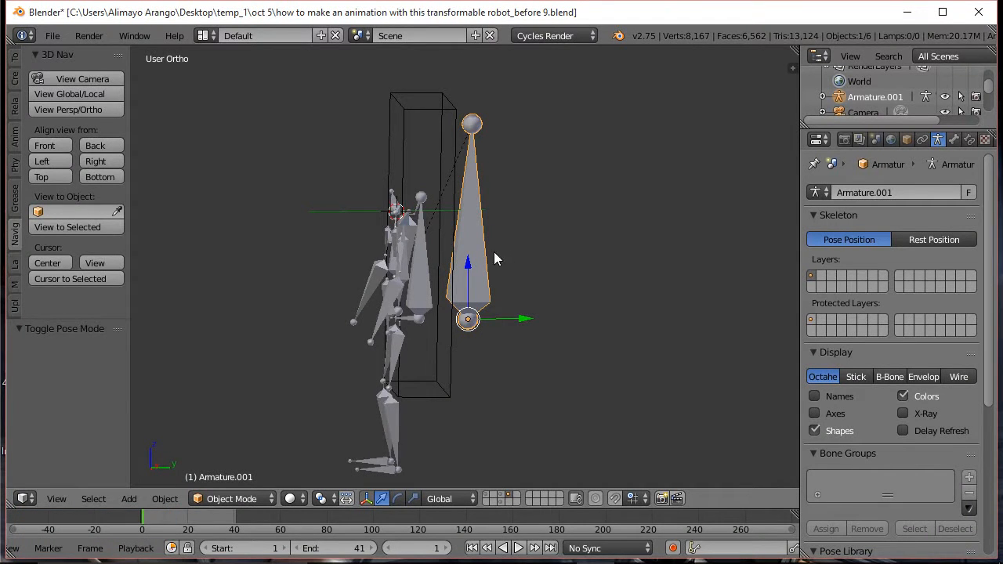
{"action": "key", "text": "m"}
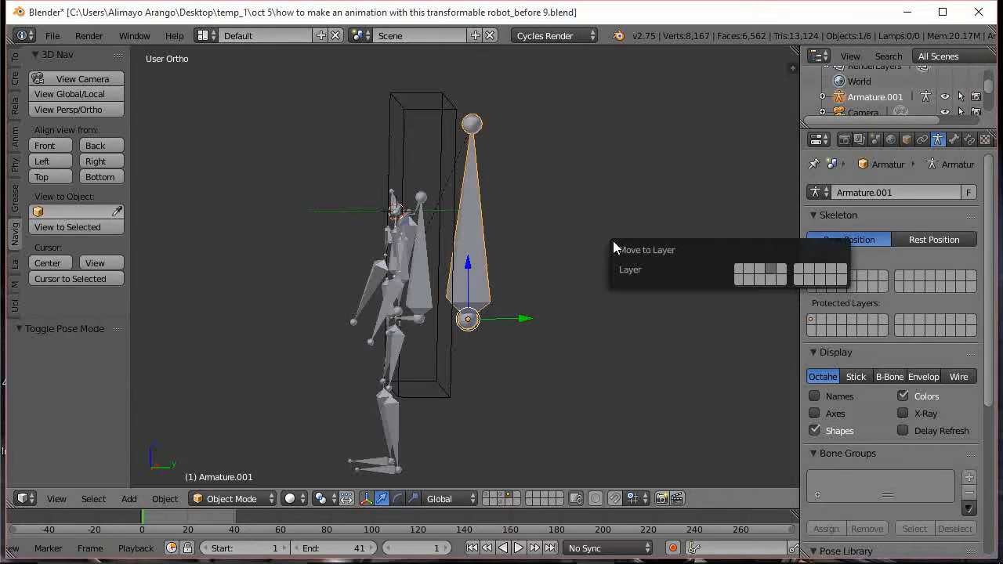
{"action": "left_click", "coordinate": [760, 278], "text": "shift"}
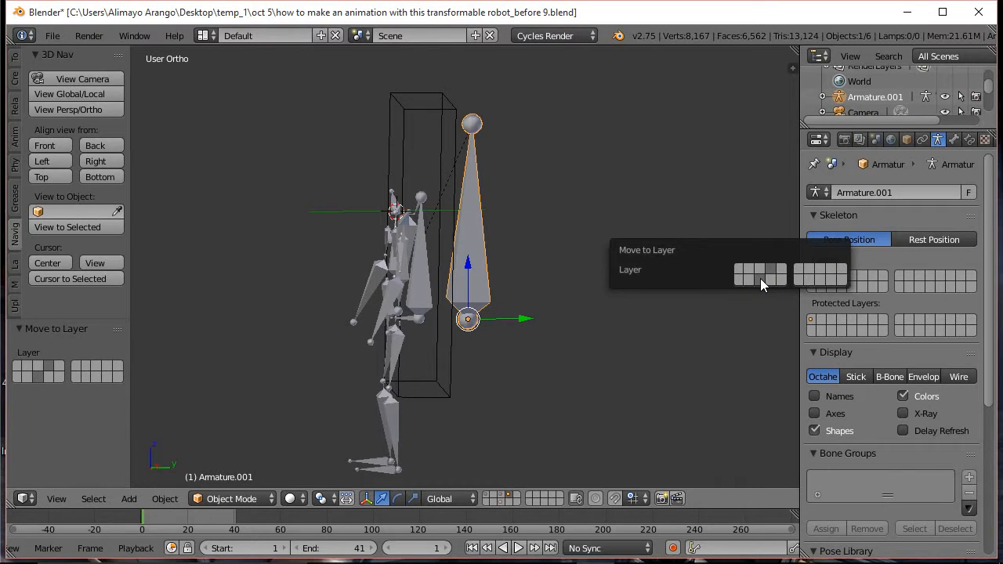
- Show only layer 13, trial-move Armature.001 and cancel, then save incremental copies with names ending in "before 10" and "before 11"
{"action": "left_click", "coordinate": [501, 502]}
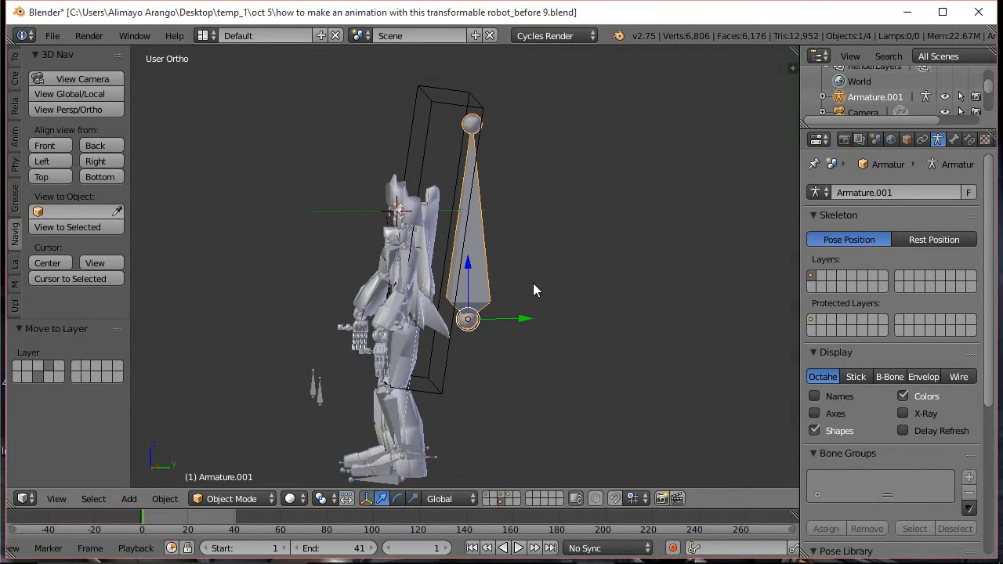
{"action": "key", "text": "g"}
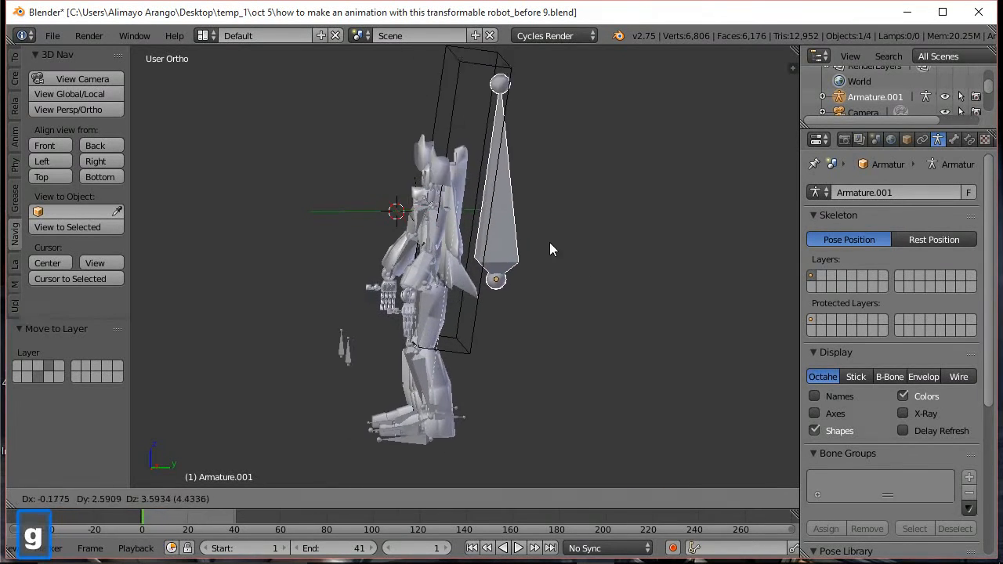
{"action": "right_click", "coordinate": [541, 251]}
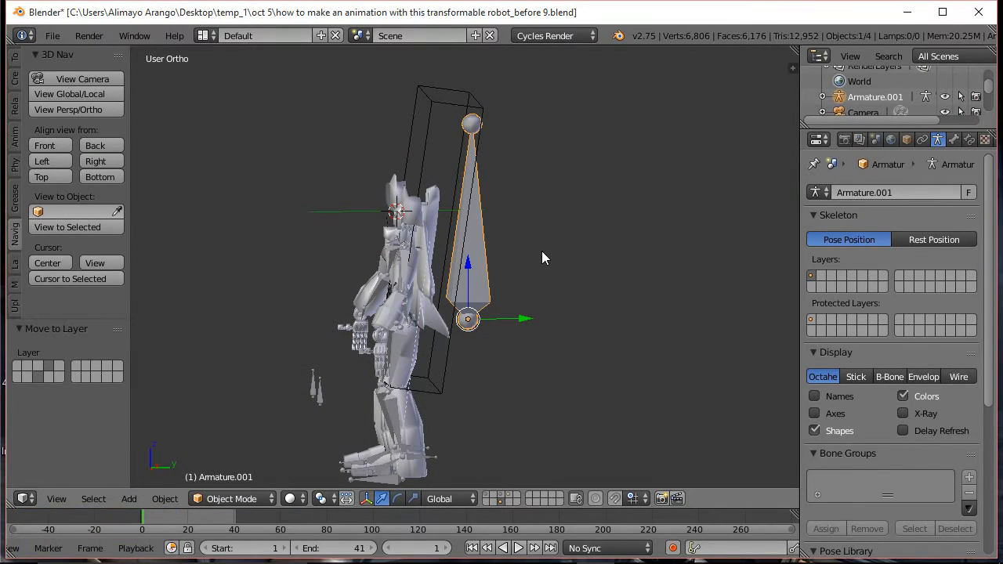
{"action": "left_click", "coordinate": [671, 163]}
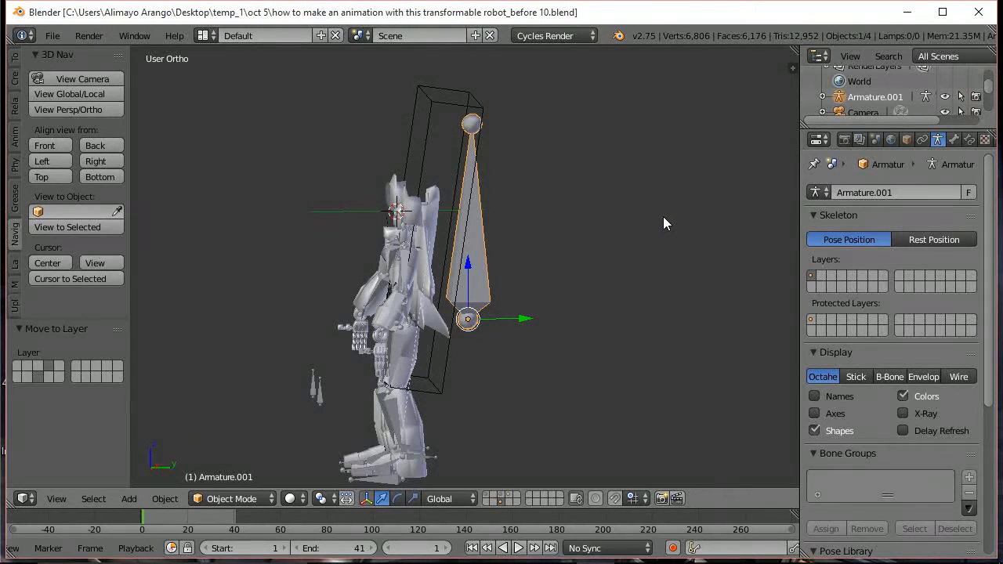
{"action": "left_click", "coordinate": [679, 19]}
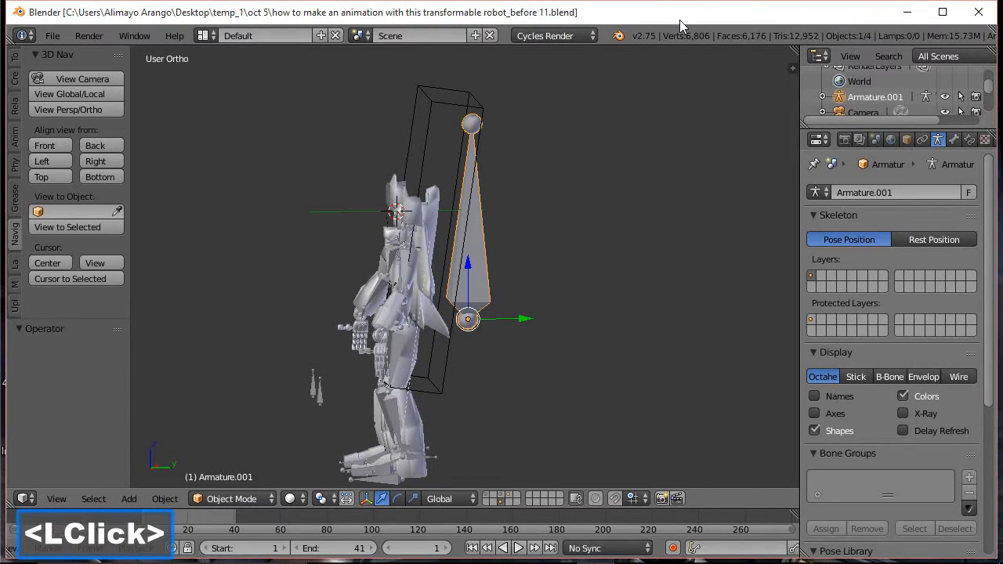
- Display layers 1 and 4 together so the robot's mesh shows with its armatures
{"action": "left_click", "coordinate": [488, 496]}
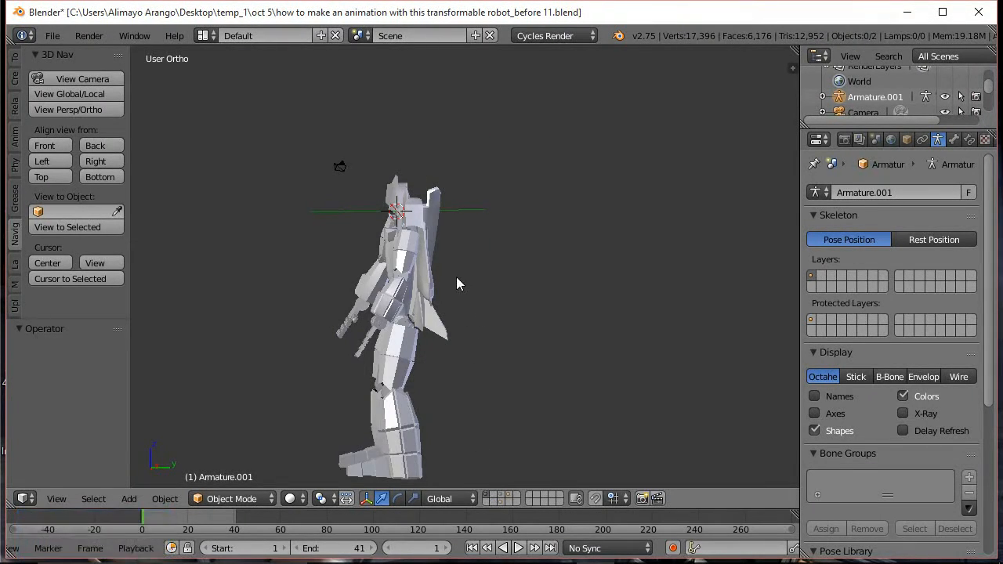
{"action": "middle_click_drag", "start_coordinate": [458, 283], "coordinate": [528, 273]}
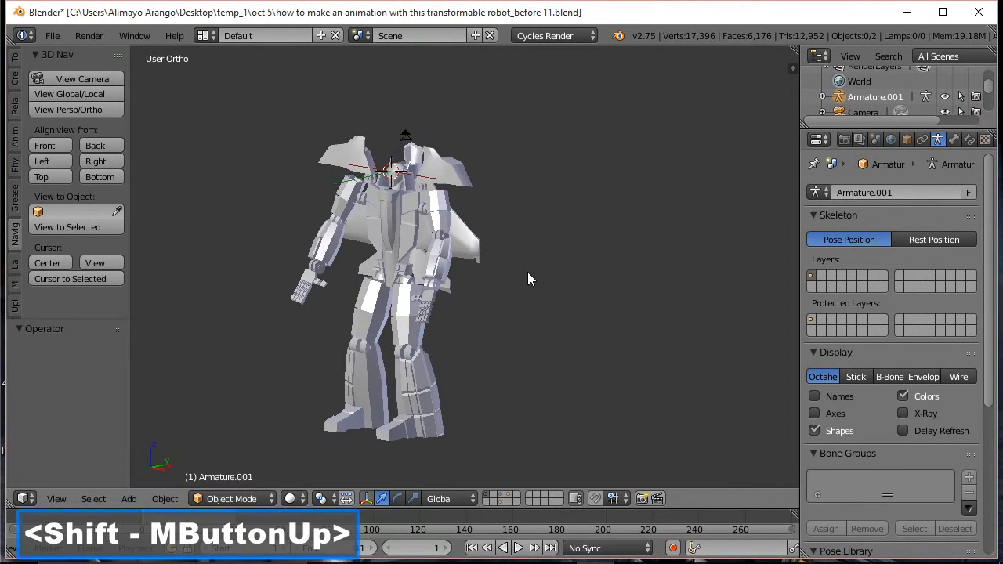
{"action": "left_click", "coordinate": [509, 497], "text": "shift"}
{"action": "middle_click_drag", "start_coordinate": [504, 307], "coordinate": [550, 303]}
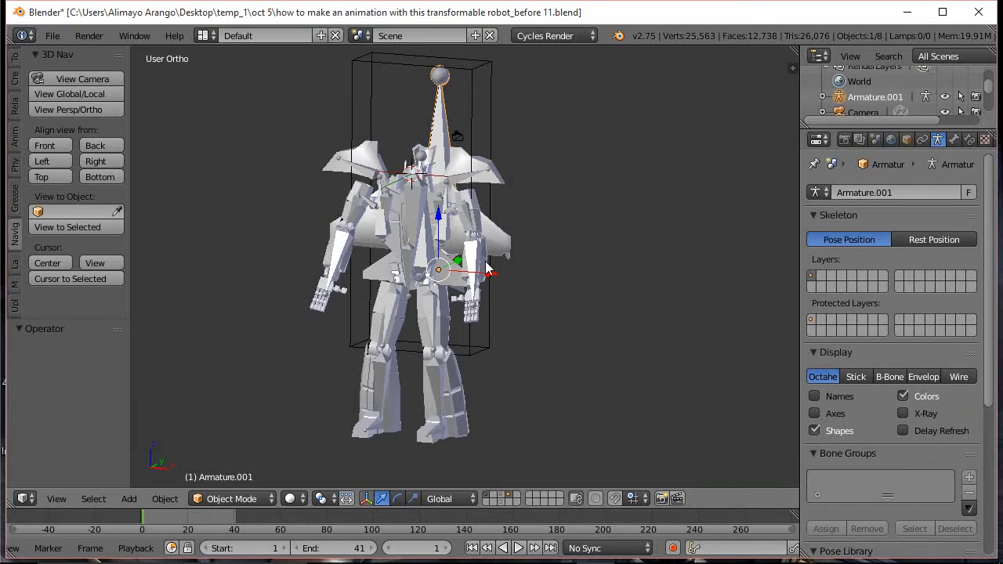
- Scrub the timeline to preview the transformation, set the current frame to 0, and save under the name ending in "before 12"
{"action": "right_click_drag", "start_coordinate": [144, 515], "coordinate": [216, 512]}
{"action": "right_click_drag", "start_coordinate": [229, 514], "coordinate": [146, 539]}
{"action": "right_click", "coordinate": [146, 515]}
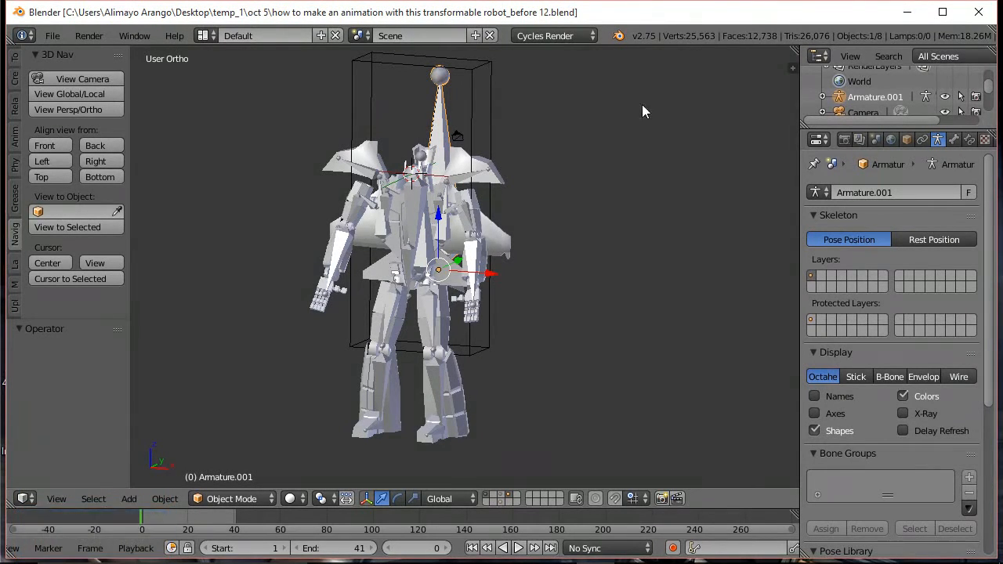
- Select the robot's main Armature, put it in Edit Mode, and save the file under the name ending in "before 13"
{"action": "scroll", "coordinate": [453, 333], "scroll_direction": "up", "scroll_amount": 2}
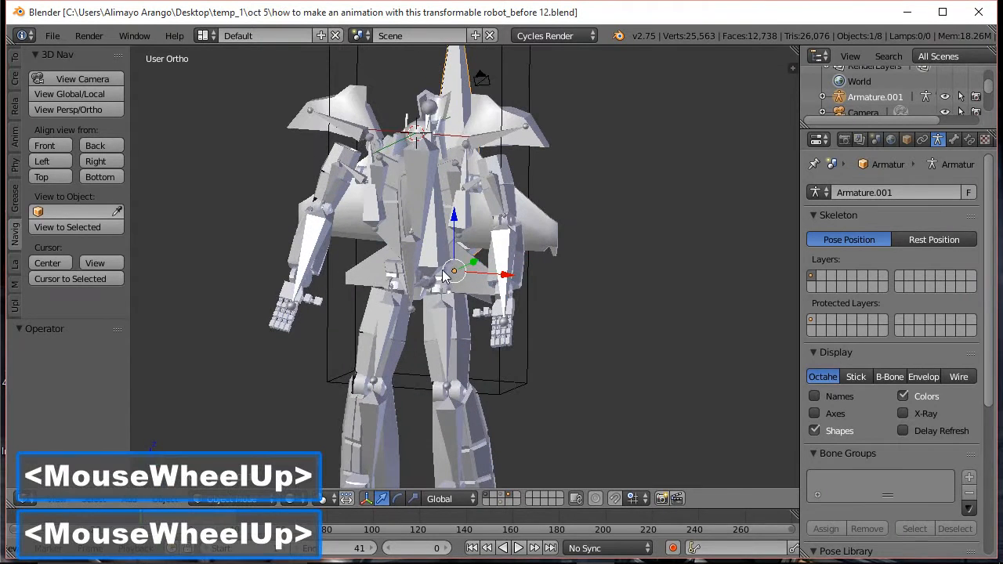
{"action": "left_click", "coordinate": [438, 255]}
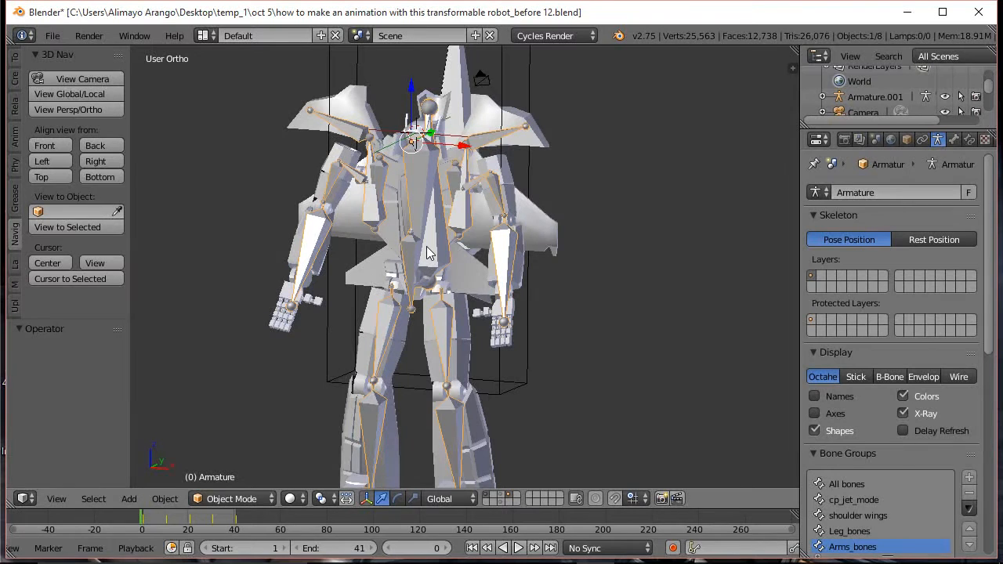
{"action": "left_click", "coordinate": [265, 499]}
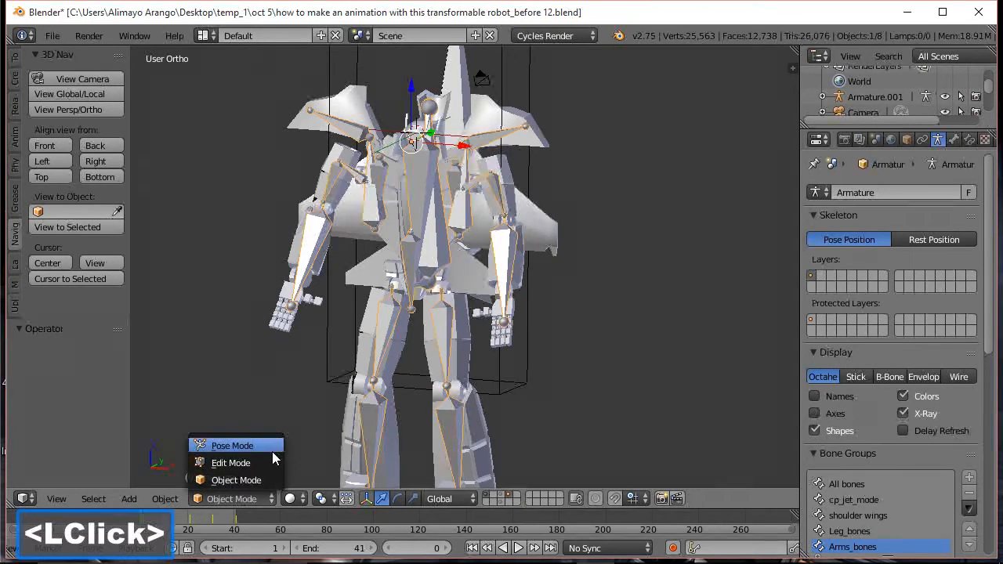
{"action": "left_click", "coordinate": [272, 462]}
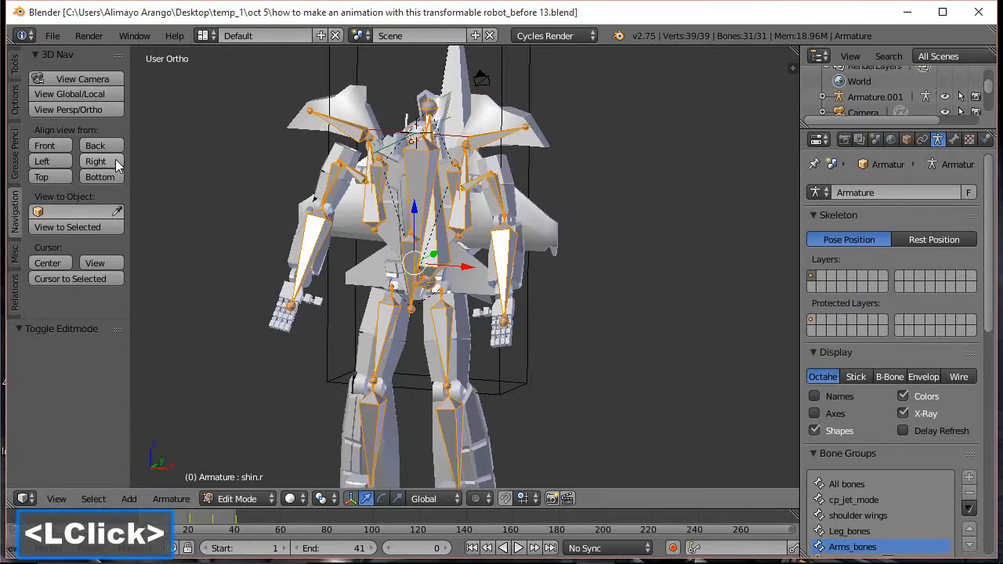
- In the right view, add a bone in front of the robot's torso and raise its tip 3.896 along Z
{"action": "left_click", "coordinate": [114, 163]}
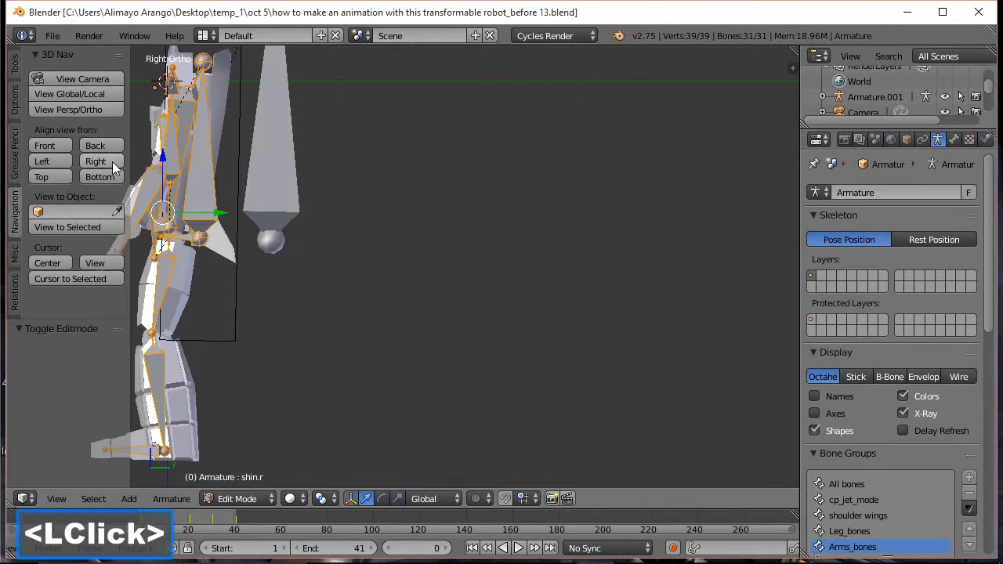
{"action": "middle_click_drag", "start_coordinate": [321, 238], "coordinate": [532, 272], "text": "shift"}
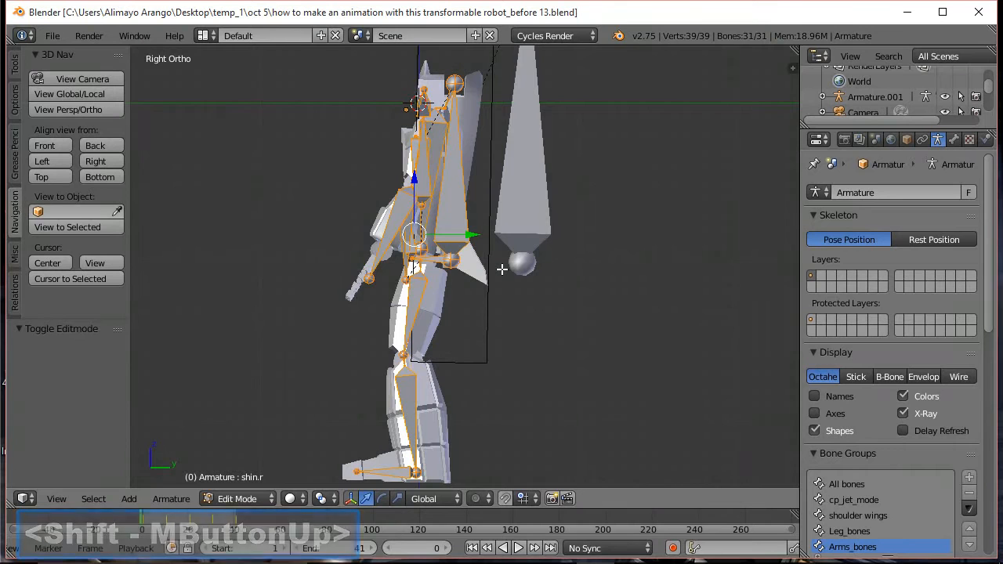
{"action": "right_click", "coordinate": [359, 227]}
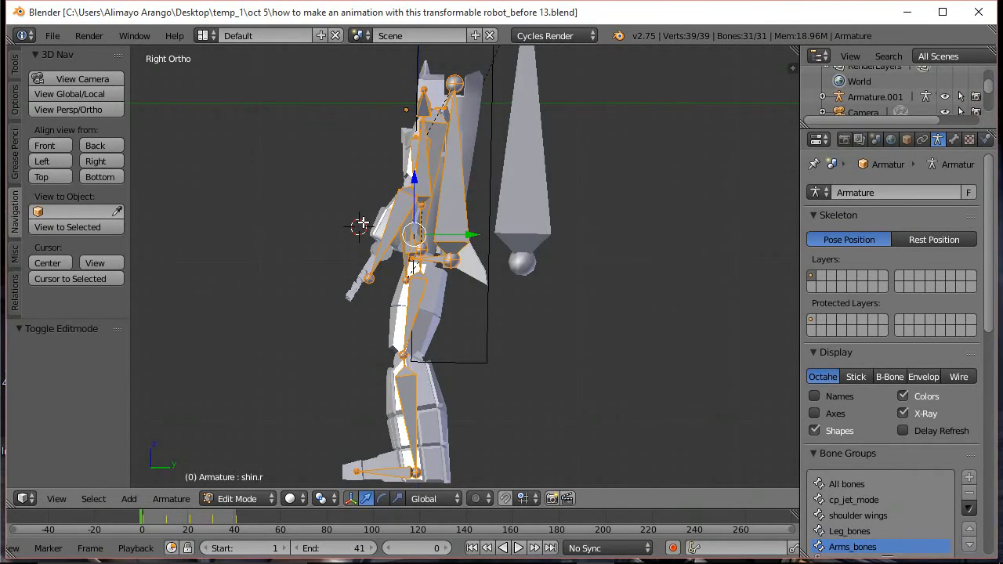
{"action": "key", "text": "shift+a"}
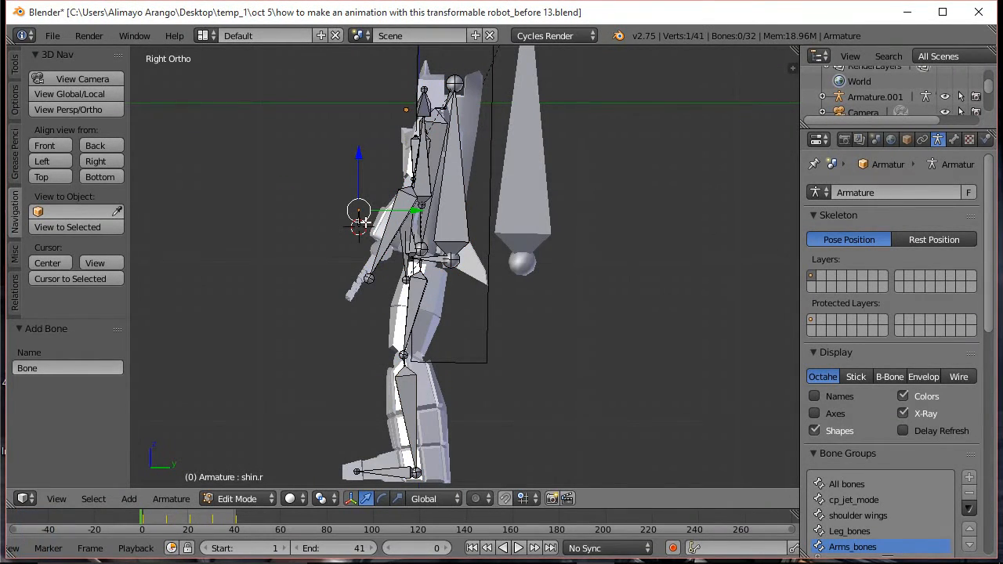
{"action": "left_click_drag", "start_coordinate": [360, 161], "coordinate": [363, 100]}
{"action": "left_click", "coordinate": [358, 202]}
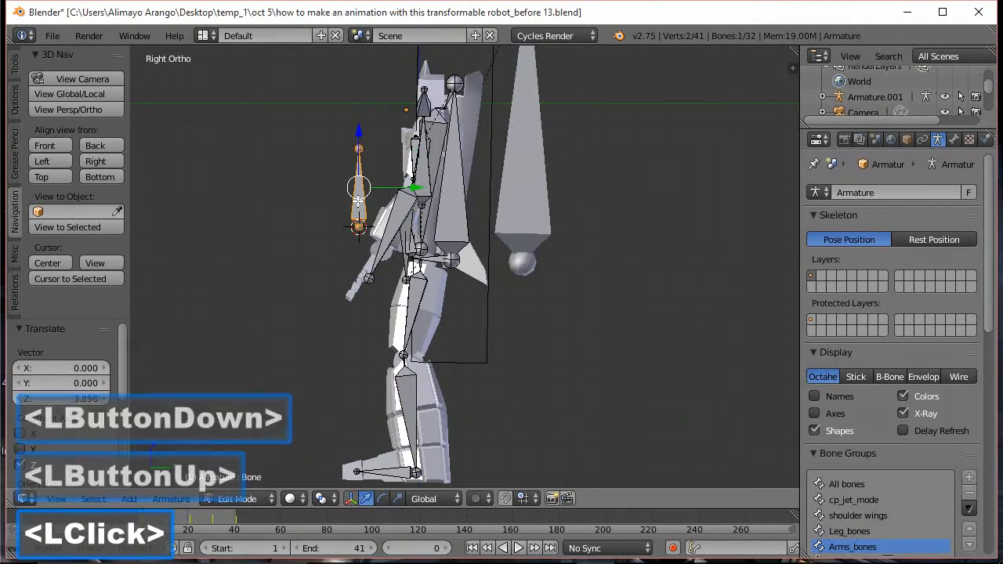
- Rename the new bone transformation_control and save the file under the name ending in "before 14"
{"action": "key", "text": "n"}
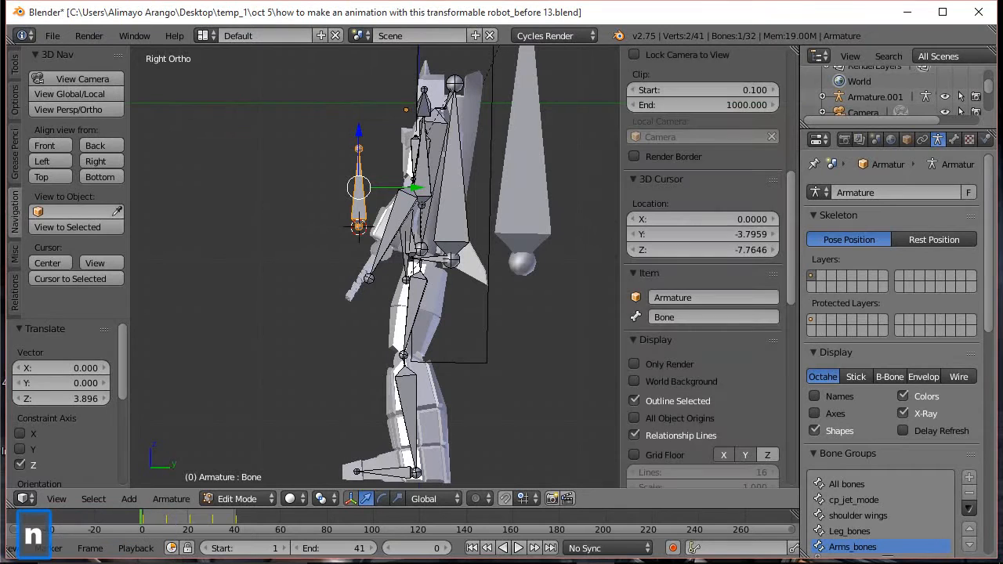
{"action": "left_click", "coordinate": [673, 317]}
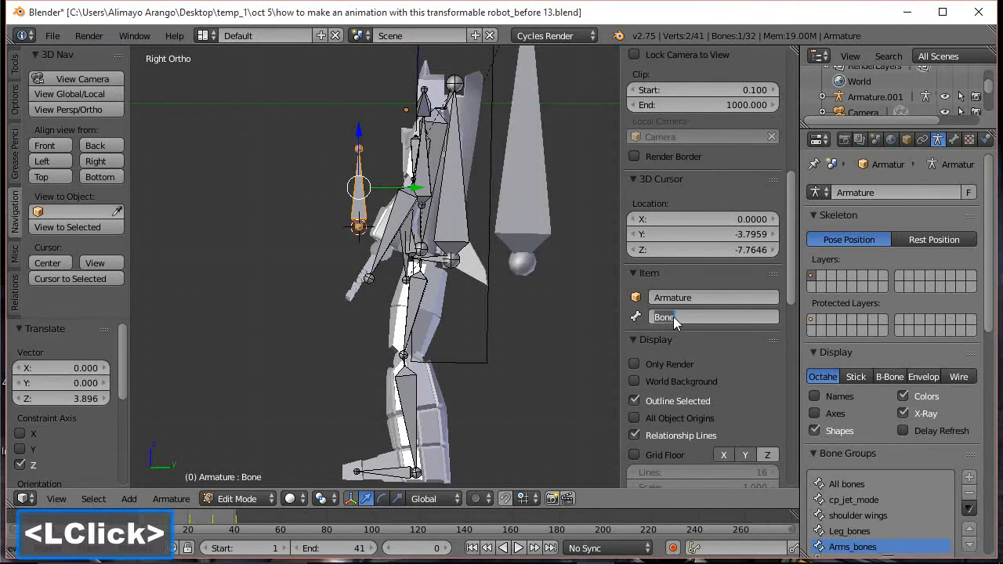
{"action": "type", "text": "tra"}
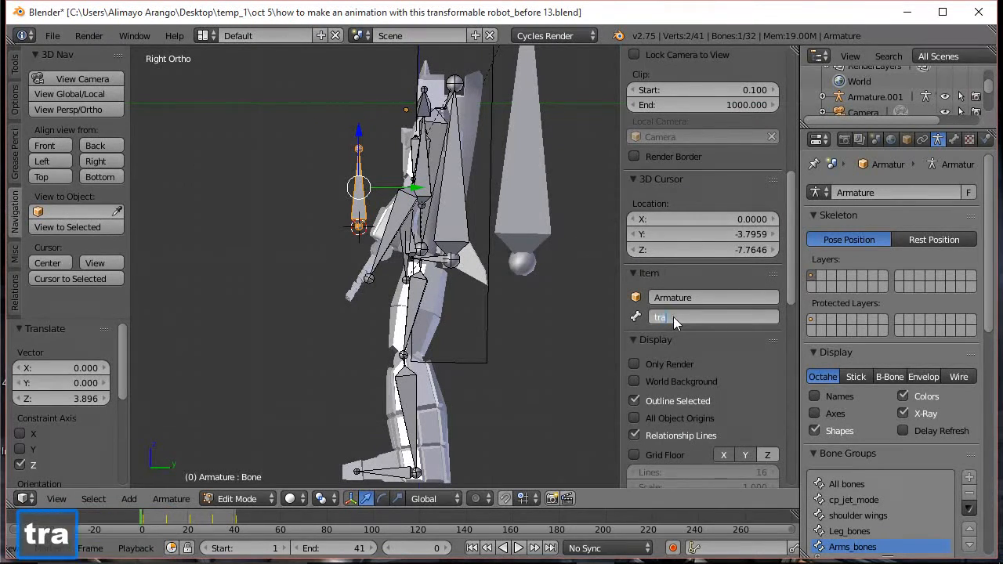
{"action": "type", "text": "nsformaton"}
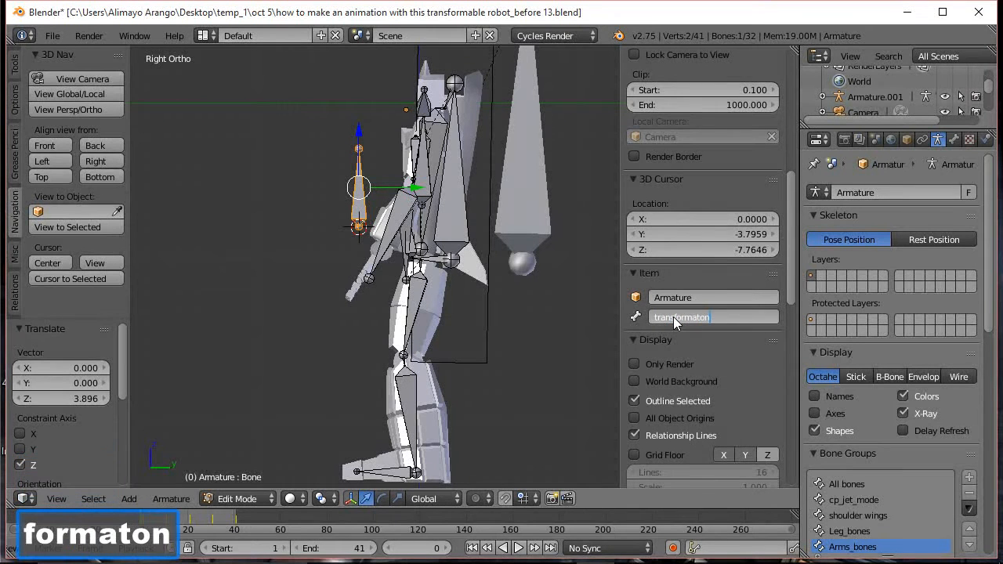
{"action": "key", "text": "BackSpace"}
{"action": "key", "text": "BackSpace"}
{"action": "type", "text": "ion co"}
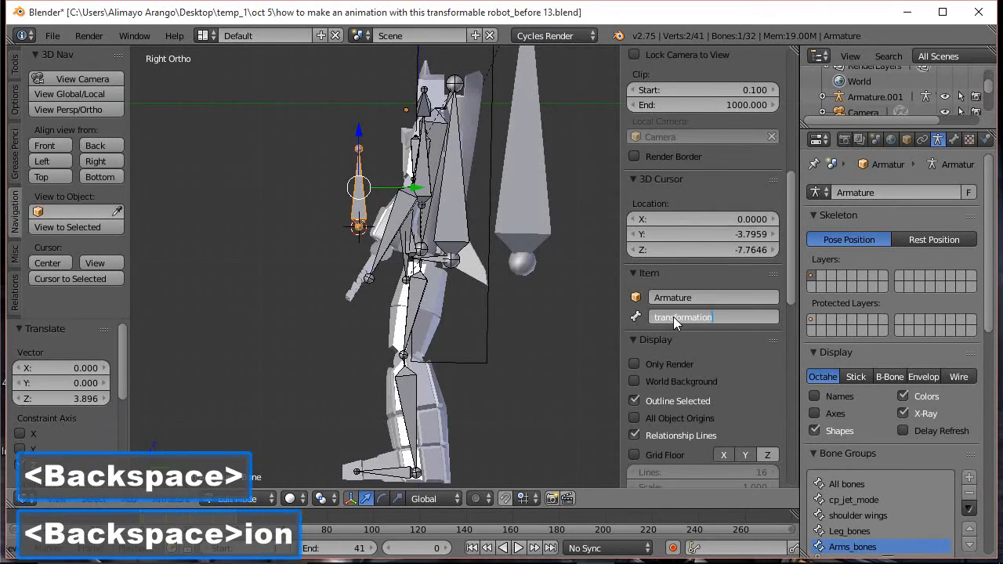
{"action": "type", "text": "ntrol"}
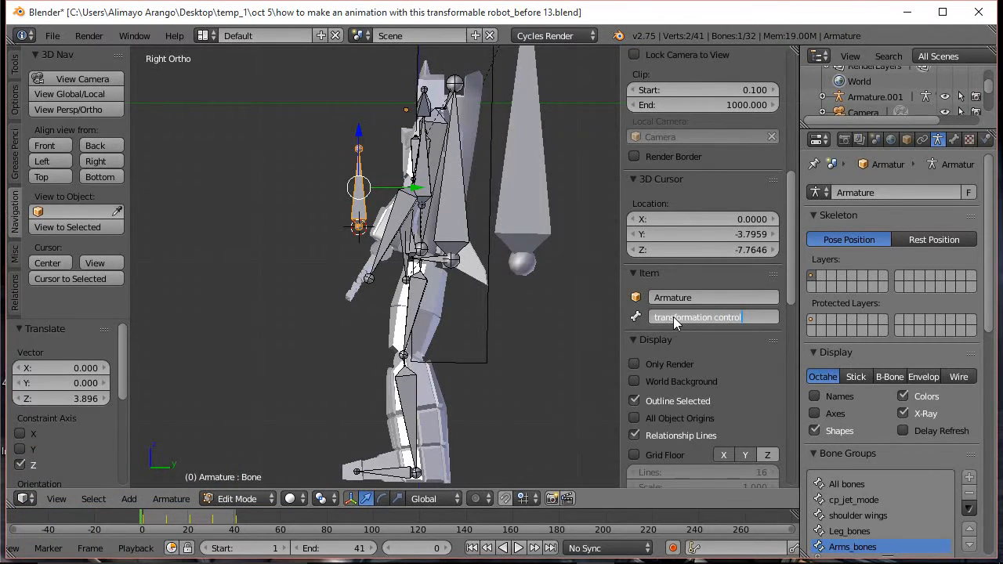
{"action": "left_click", "coordinate": [714, 325]}
{"action": "key", "text": "BackSpace"}
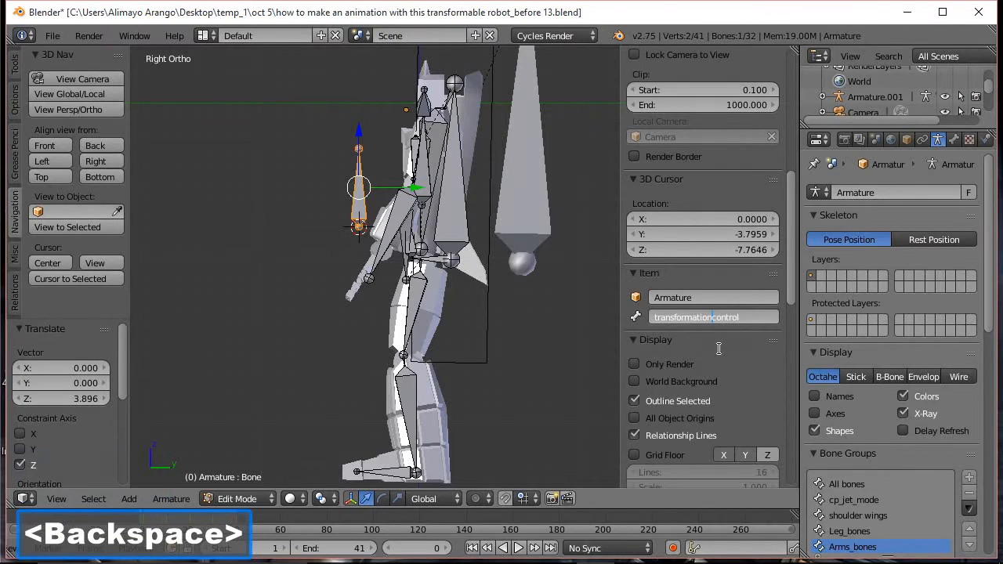
{"action": "type", "text": "_"}
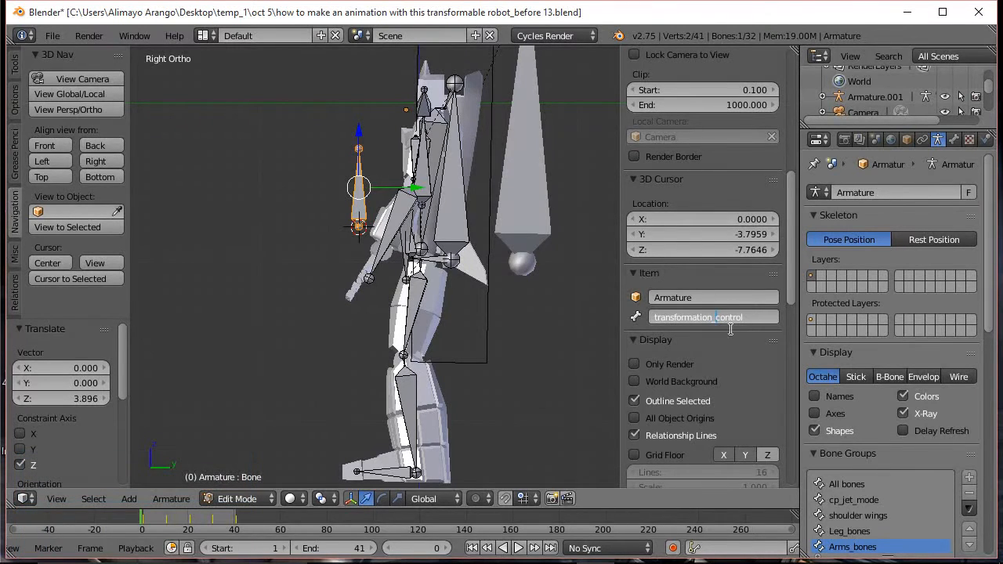
{"action": "left_click", "coordinate": [786, 320]}
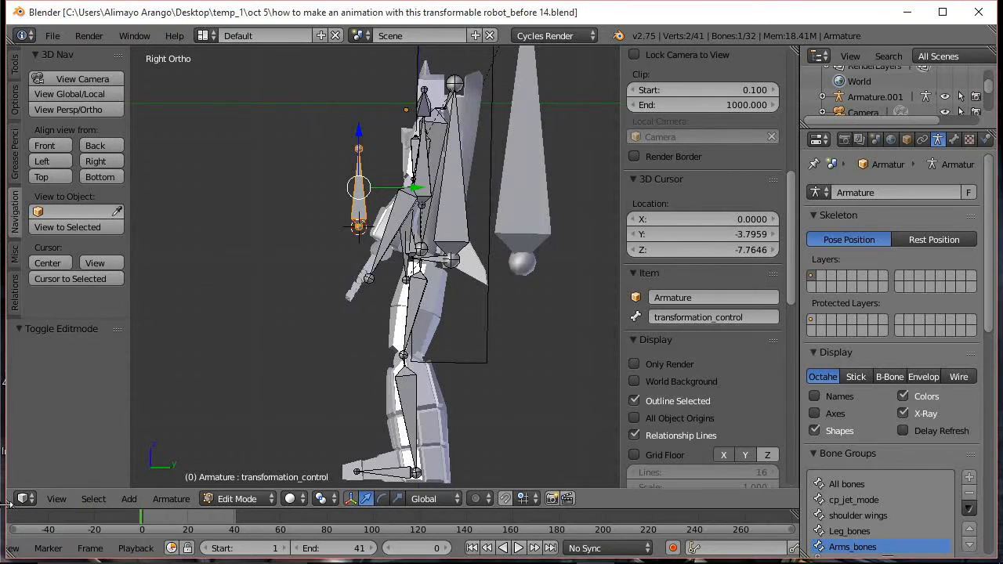
- Split the 3D view and turn the new area into a Dope Sheet fitted to all of the armature's keyframes
{"action": "left_click_drag", "start_coordinate": [8, 507], "coordinate": [334, 523]}
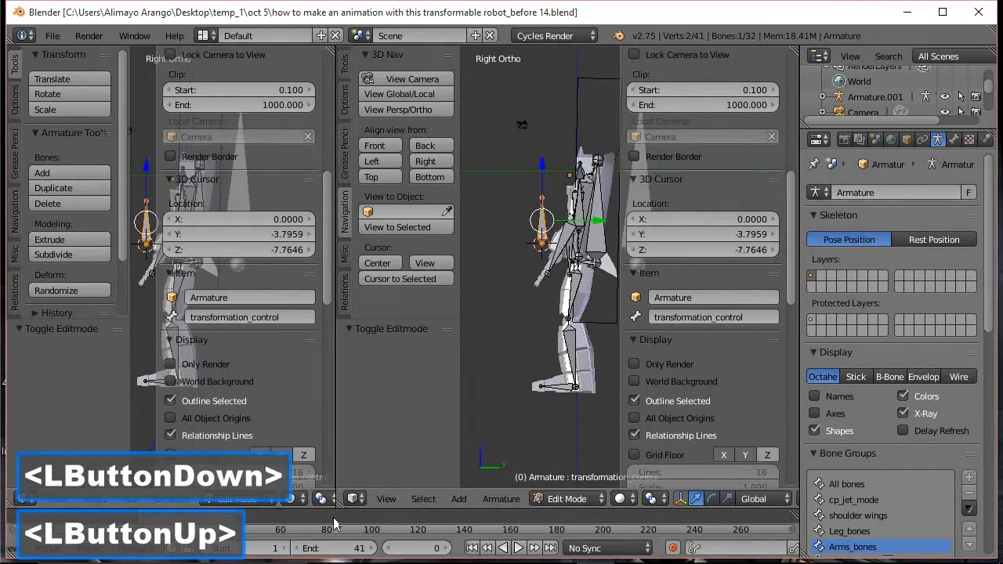
{"action": "left_click", "coordinate": [29, 500]}
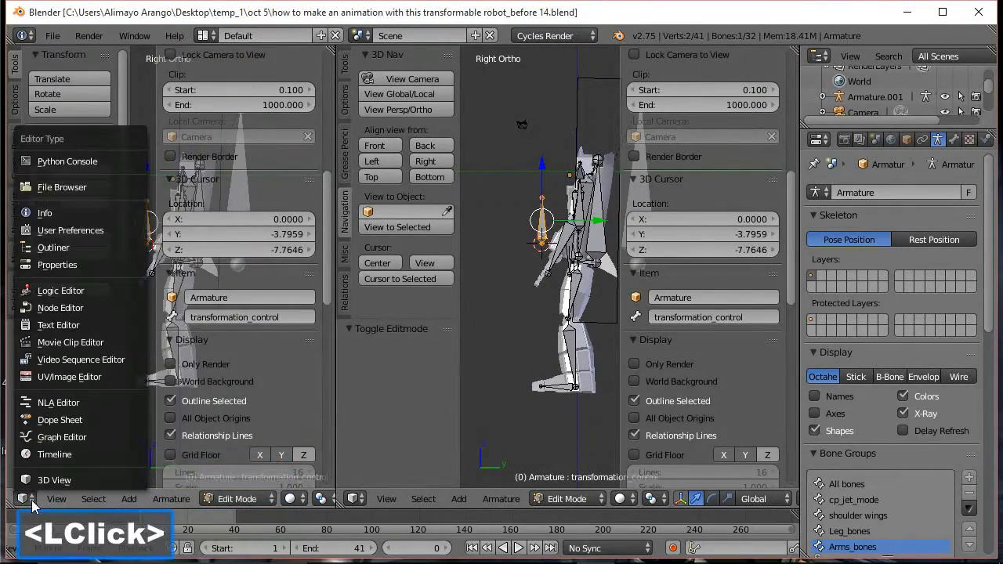
{"action": "left_click", "coordinate": [65, 420]}
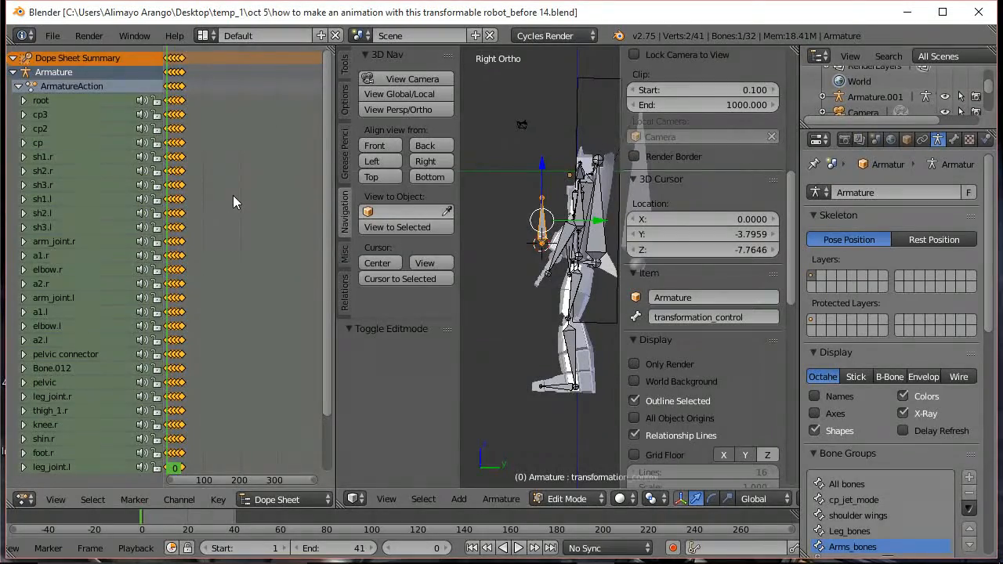
{"action": "key", "text": "Home"}
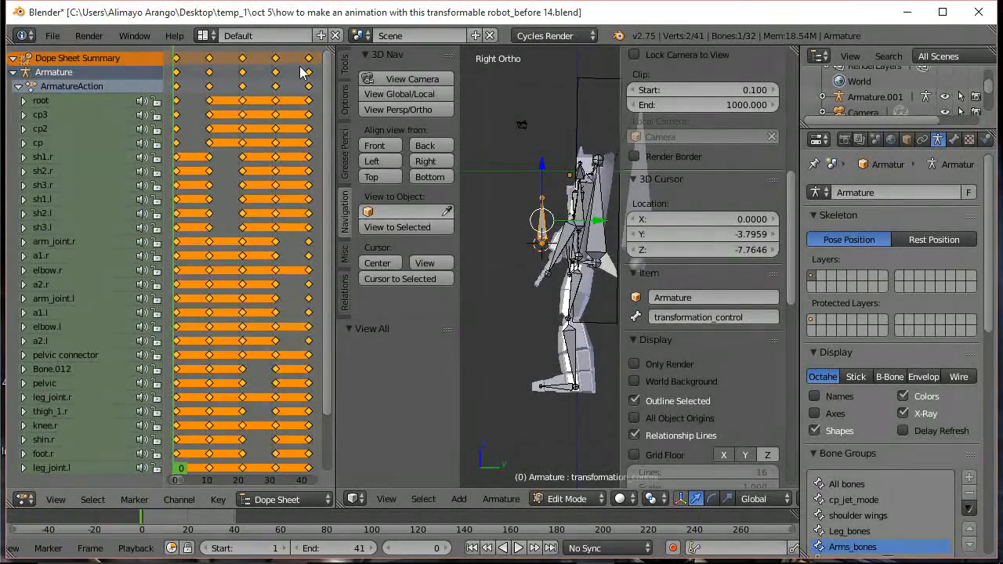
- Switch the Dope Sheet to Action Editor mode and save the file under the name ending in "before 15"
{"action": "left_click", "coordinate": [326, 502]}
{"action": "left_click", "coordinate": [284, 463]}
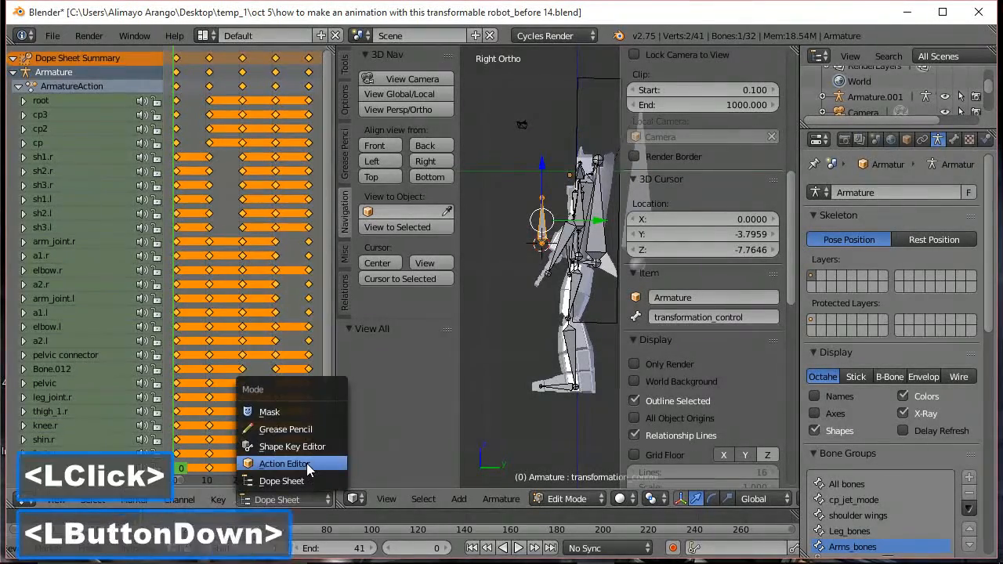
{"action": "middle_click_drag", "start_coordinate": [297, 501], "coordinate": [141, 492]}
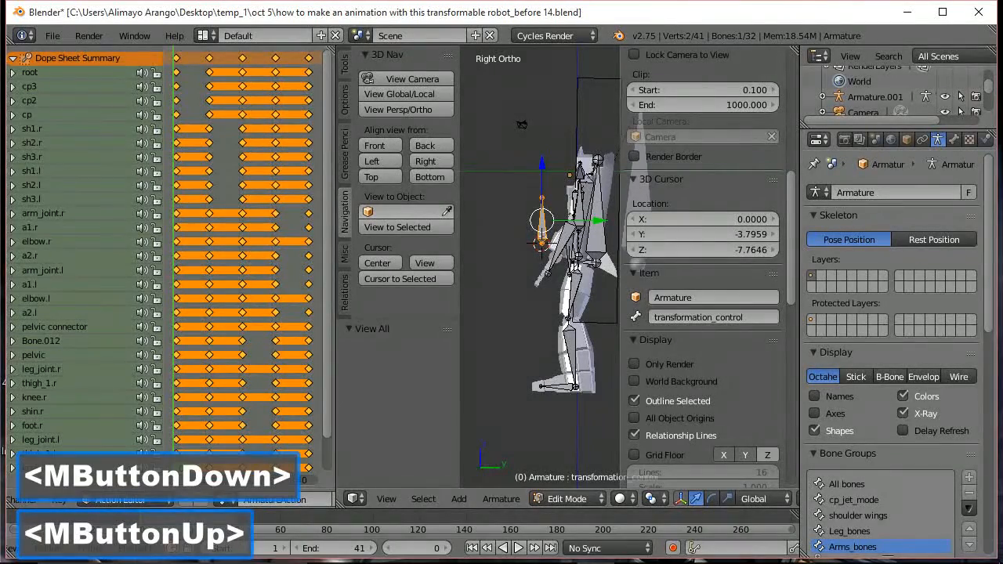
{"action": "left_click", "coordinate": [470, 305]}
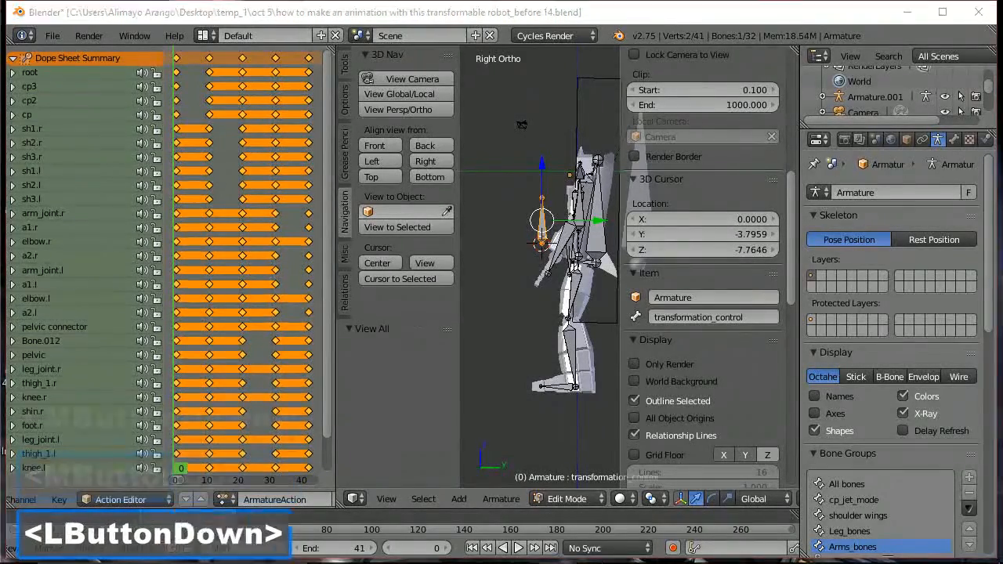
- Rename the ArmatureAction action to transformation and save the file under the name ending in "before 16"
{"action": "left_click", "coordinate": [278, 499]}
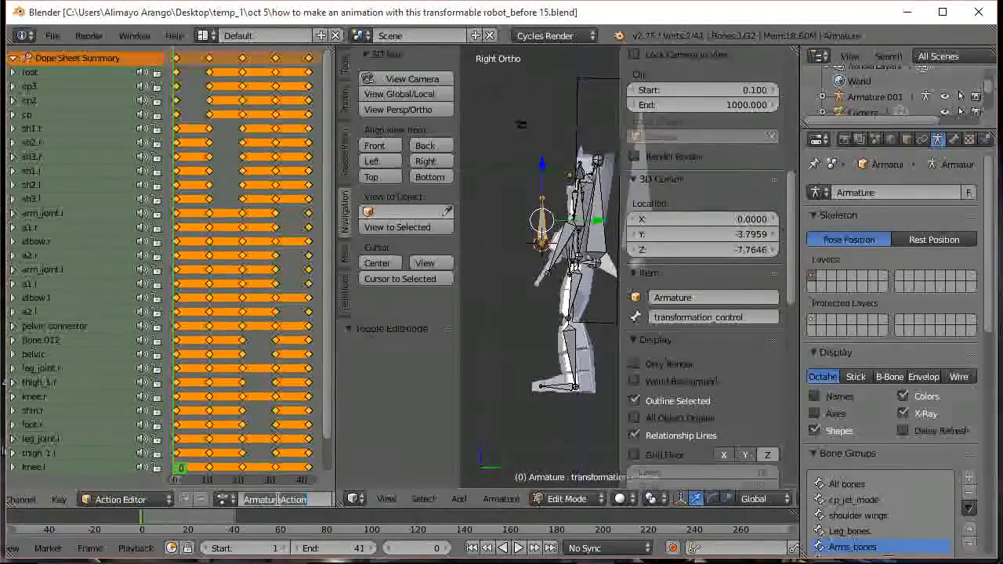
{"action": "type", "text": "transf"}
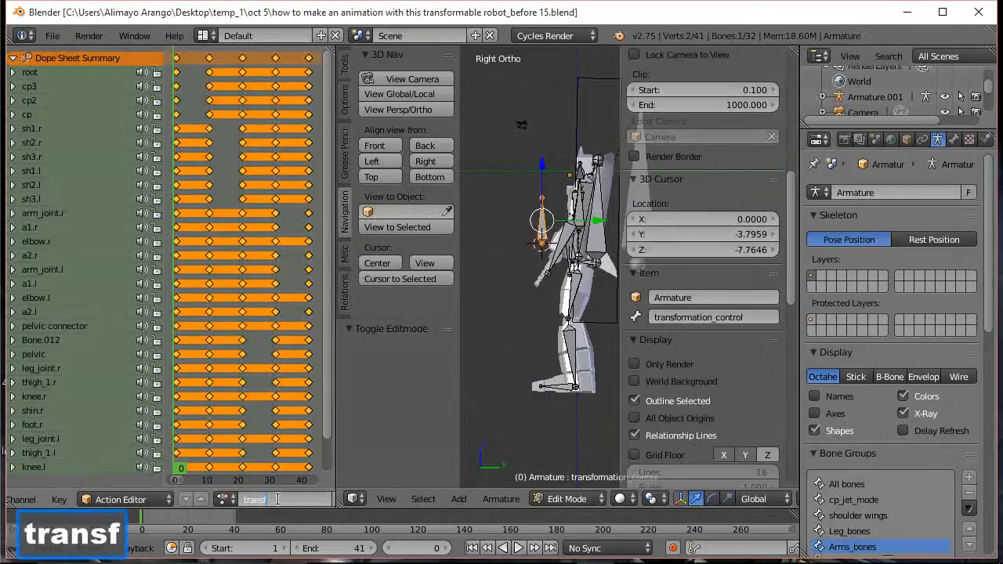
{"action": "type", "text": "ormation"}
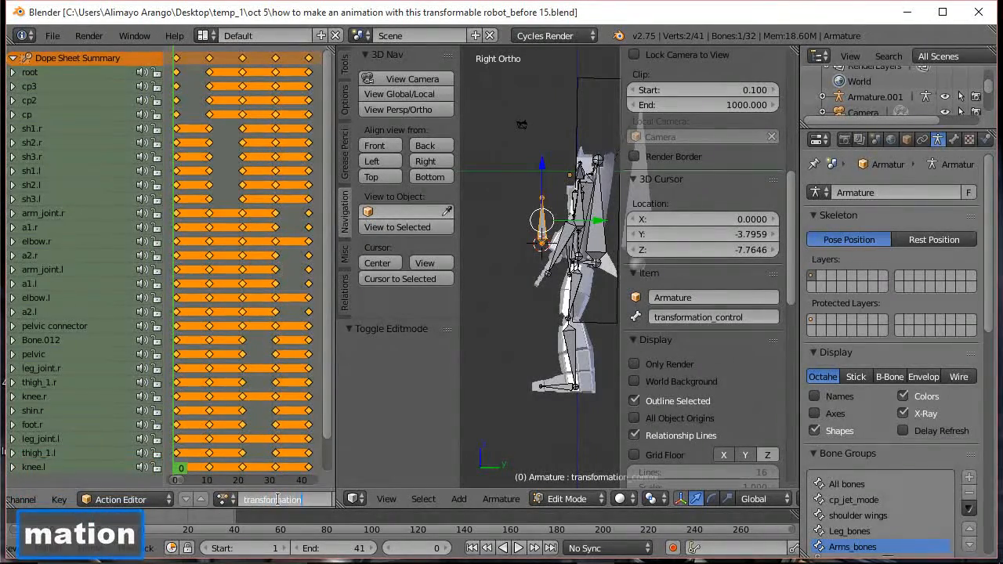
{"action": "key", "text": "Return"}
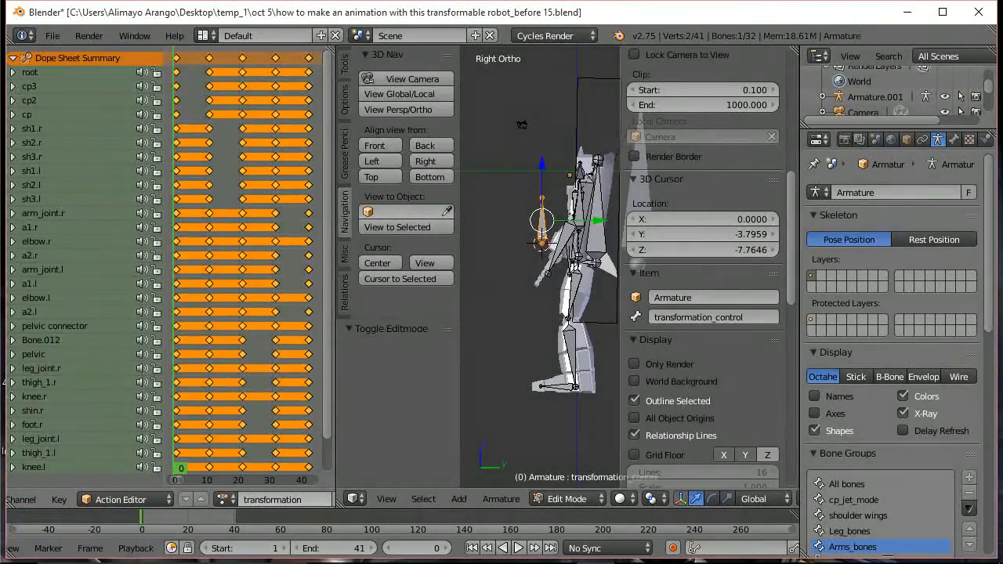
{"action": "middle_click_drag", "start_coordinate": [305, 506], "coordinate": [233, 500]}
{"action": "left_click", "coordinate": [334, 139]}
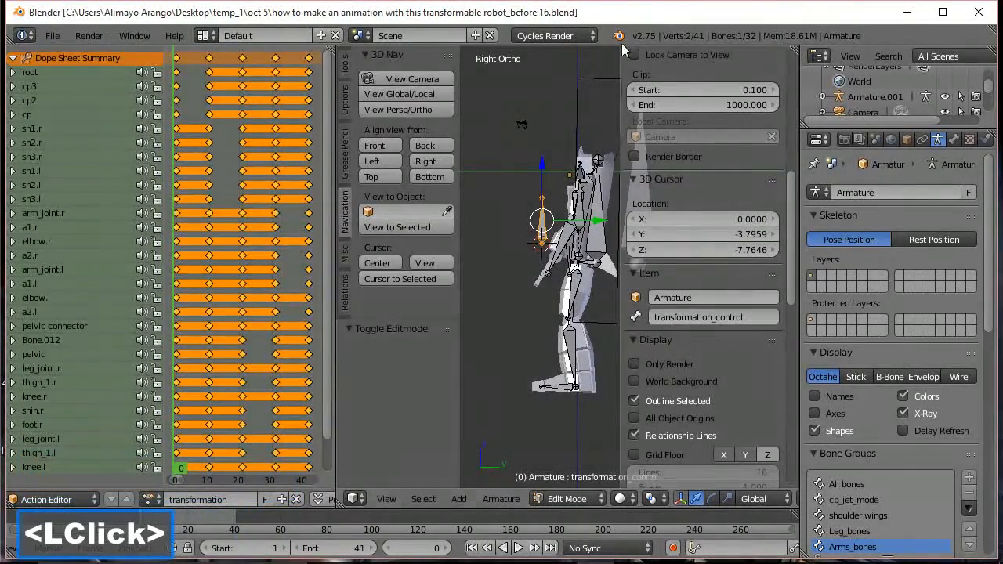
- Unlink the transformation action from the armature and merge the Action Editor area back into the 3D view
{"action": "left_click", "coordinate": [296, 499]}
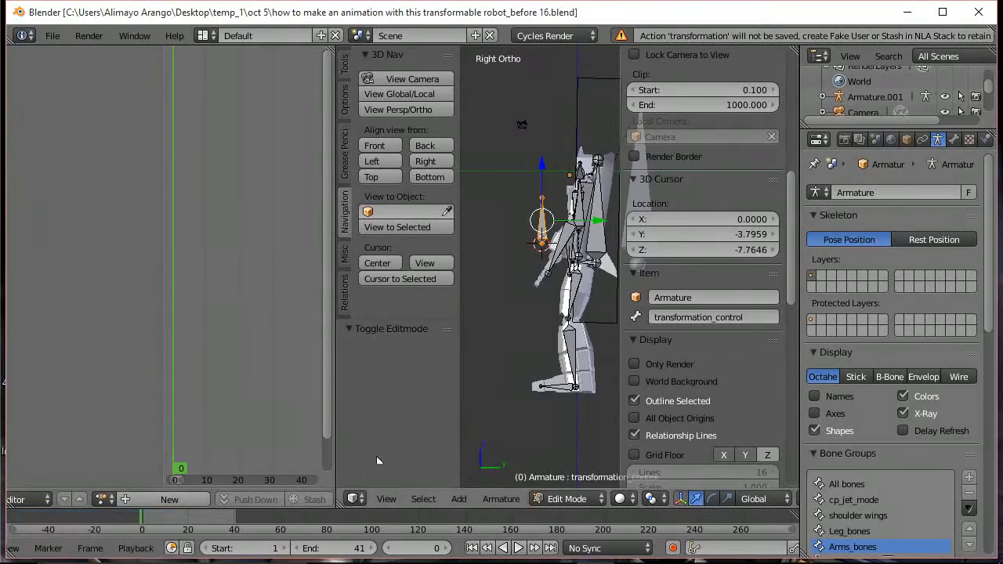
{"action": "left_click_drag", "start_coordinate": [339, 507], "coordinate": [259, 486]}
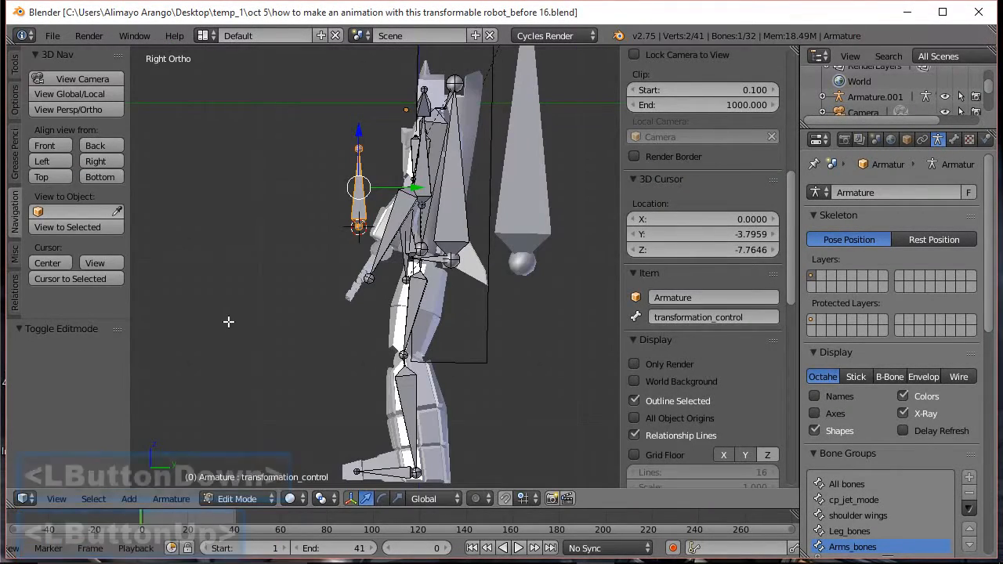
- In Pose Mode, add an Action constraint to bone a2.r targeting transformation_control, and save under the name ending in "before 17"
{"action": "left_click", "coordinate": [255, 499]}
{"action": "left_click", "coordinate": [260, 444]}
{"action": "middle_click_drag", "start_coordinate": [242, 274], "coordinate": [300, 301]}
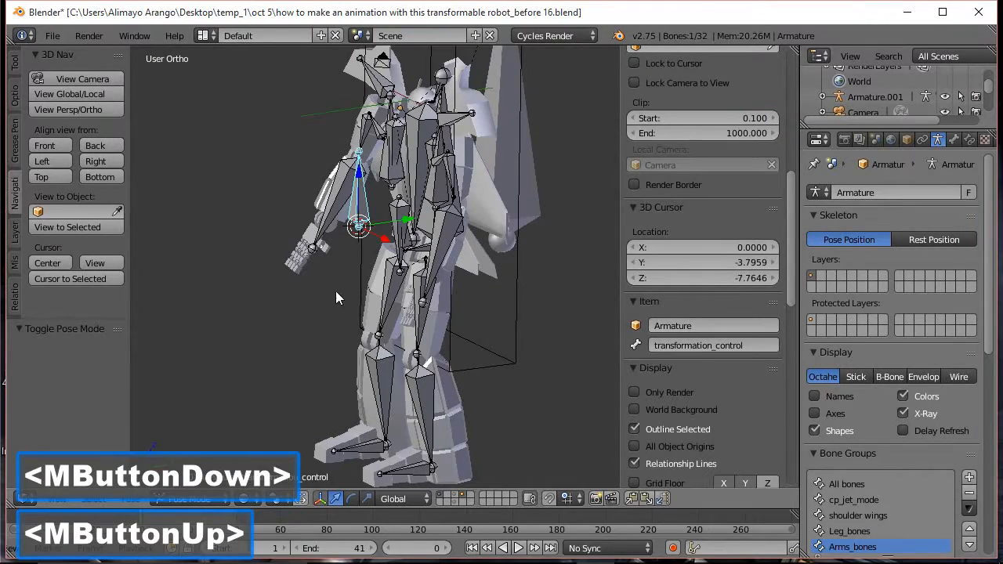
{"action": "scroll", "coordinate": [351, 276], "scroll_direction": "up", "scroll_amount": 2}
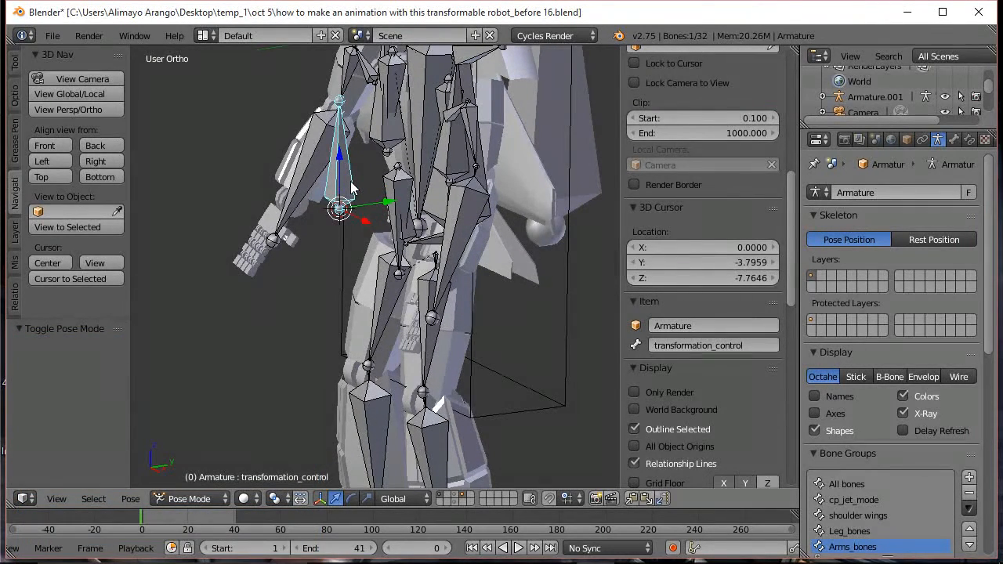
{"action": "left_click", "coordinate": [461, 232], "text": "shift"}
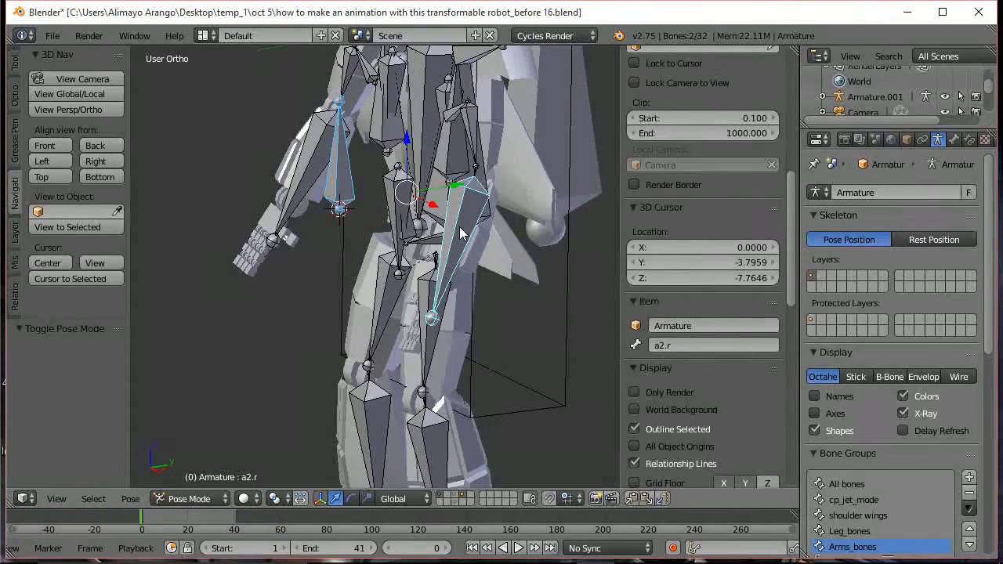
{"action": "key", "text": "ctrl"}
{"action": "key", "text": "ctrl+shift+c"}
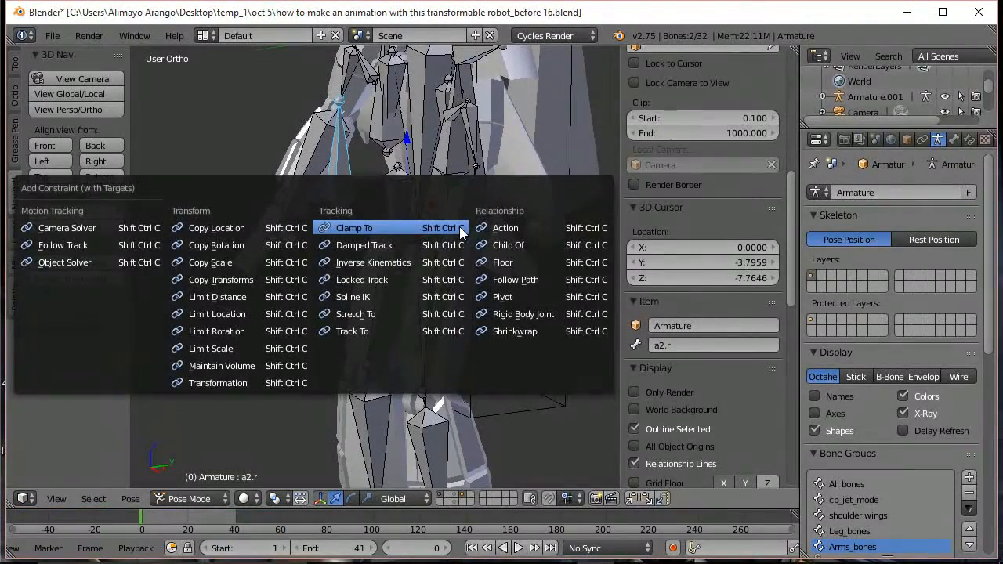
{"action": "left_click", "coordinate": [502, 232]}
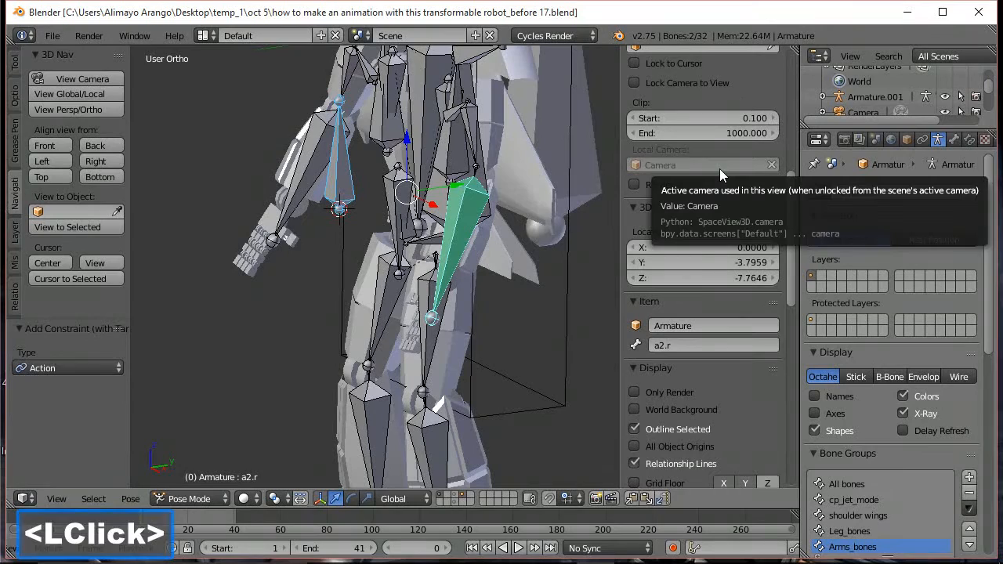
- Assign the transformation action to the Action constraint on bone a2.r
{"action": "left_click", "coordinate": [969, 139]}
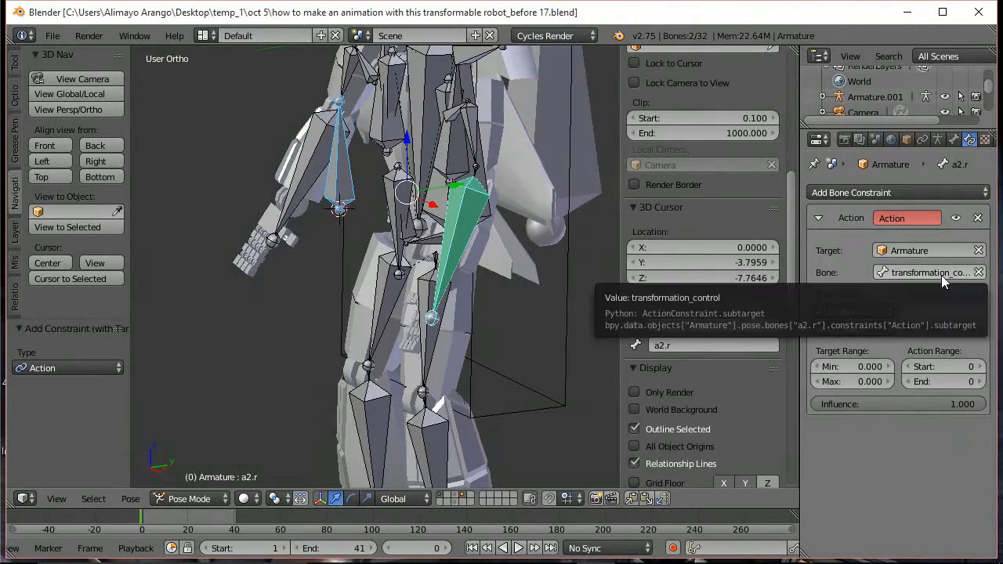
{"action": "left_click", "coordinate": [915, 311]}
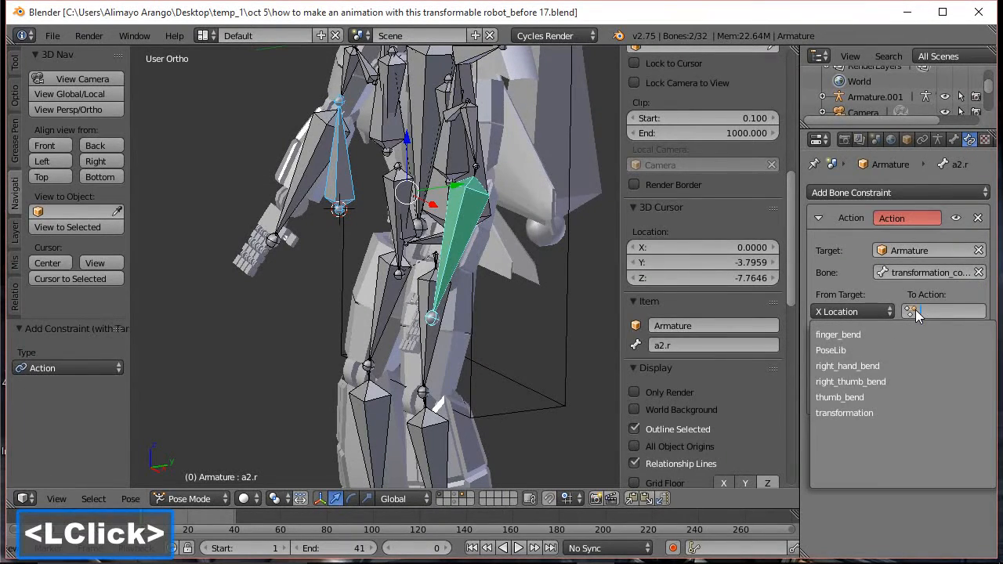
{"action": "left_click", "coordinate": [843, 412]}
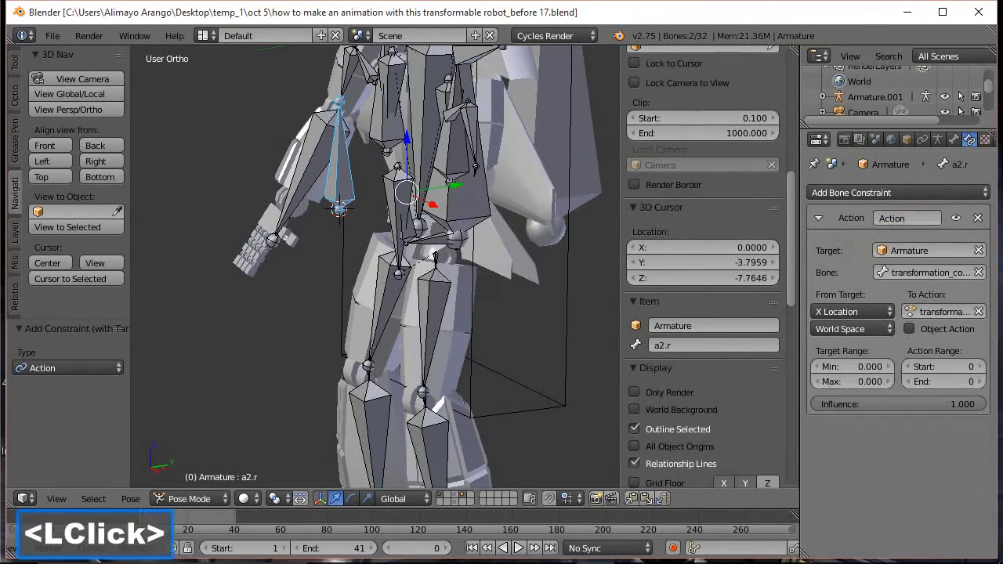
- Make the Action constraint read the target's Y Scale in Local Space and save under the name ending in "before 18"
{"action": "left_click", "coordinate": [887, 312]}
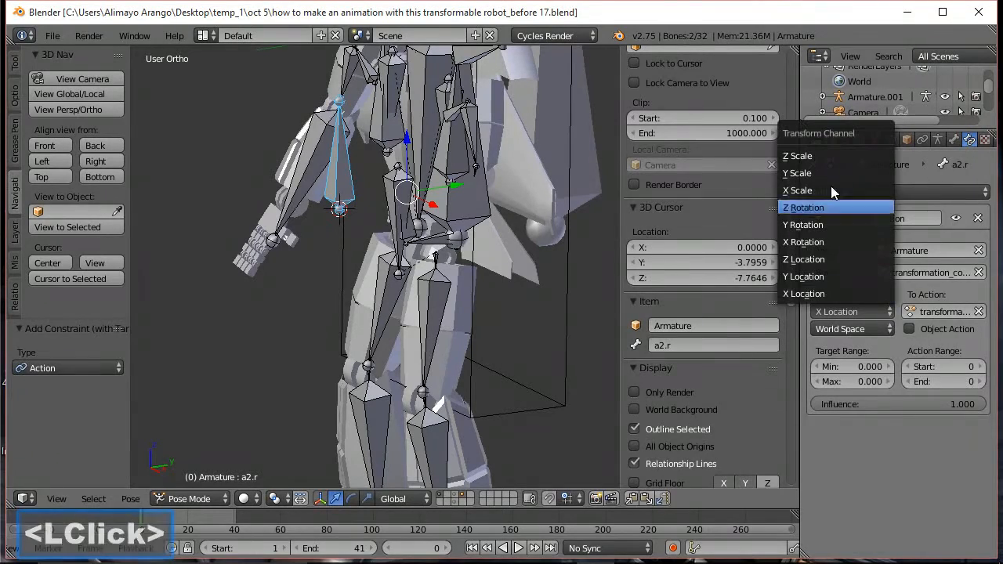
{"action": "left_click", "coordinate": [814, 173]}
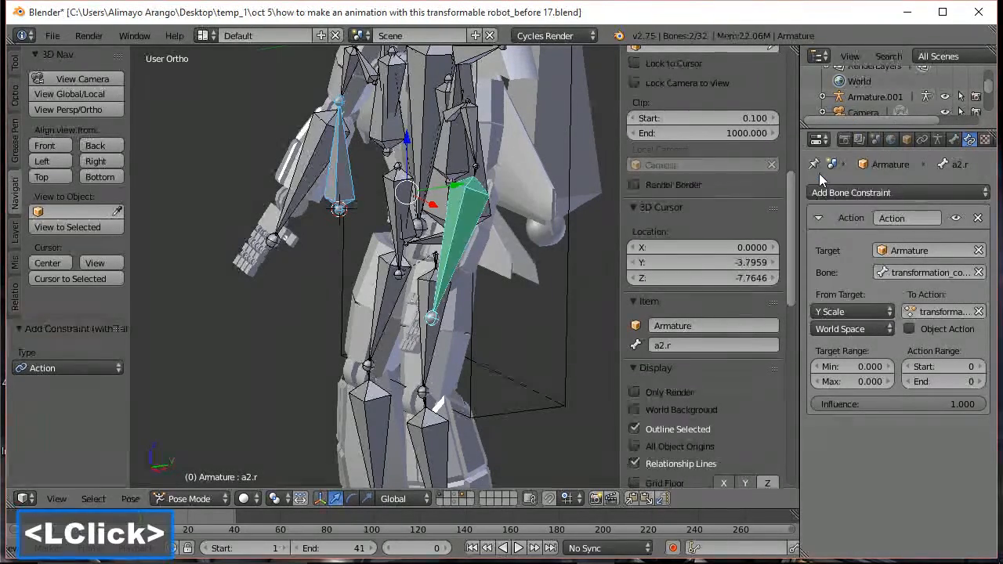
{"action": "left_click", "coordinate": [882, 331]}
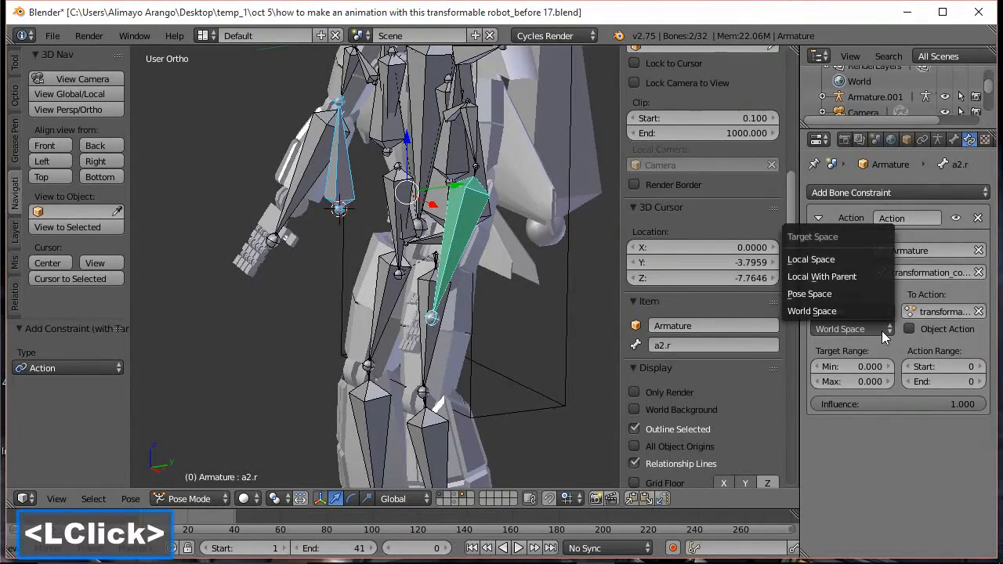
{"action": "left_click", "coordinate": [845, 260]}
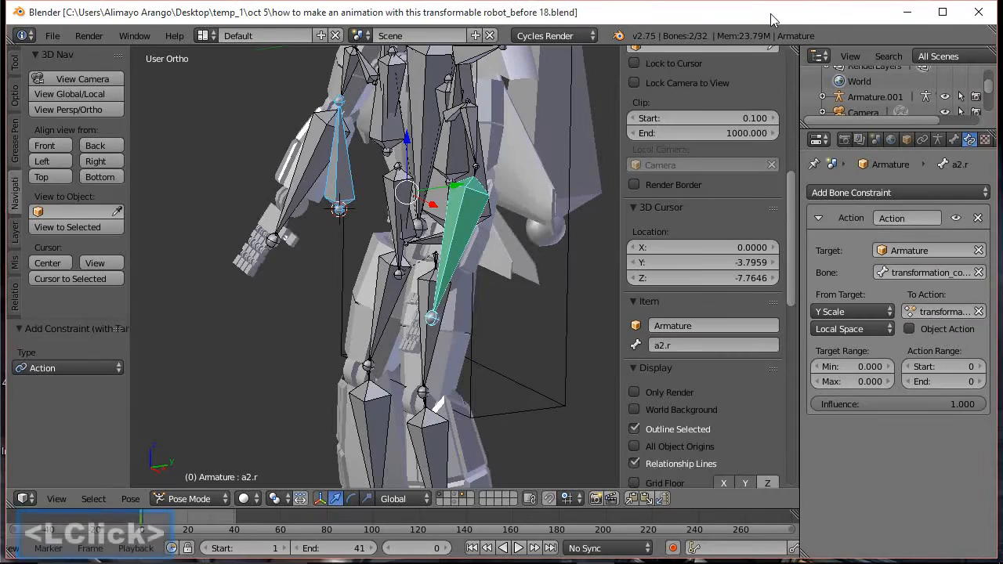
- Set the constraint's action range to start at 1 and end at 41, and save under the name ending in "before 19"
{"action": "left_click", "coordinate": [955, 365]}
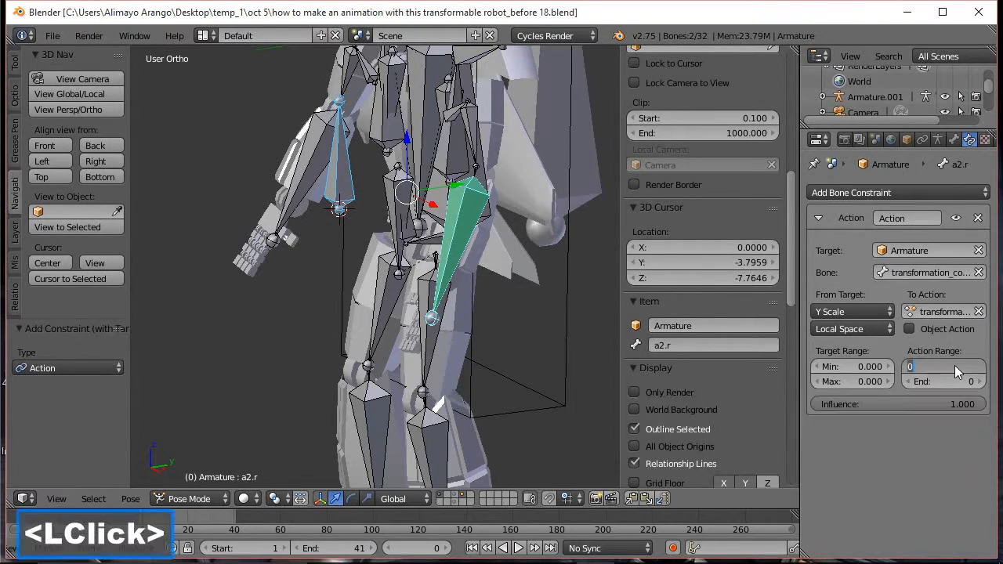
{"action": "type", "text": "1"}
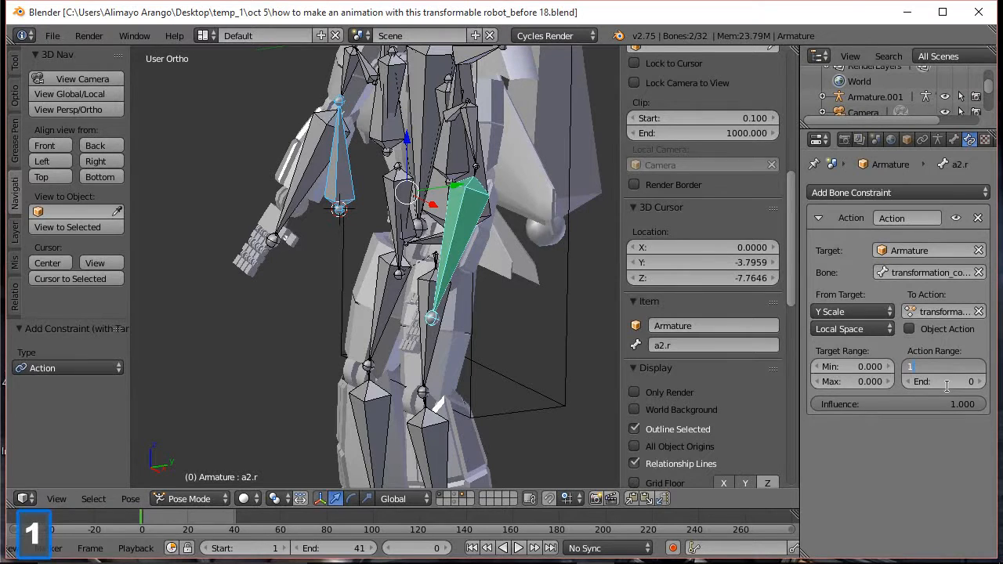
{"action": "left_click", "coordinate": [951, 382]}
{"action": "left_click", "coordinate": [951, 382]}
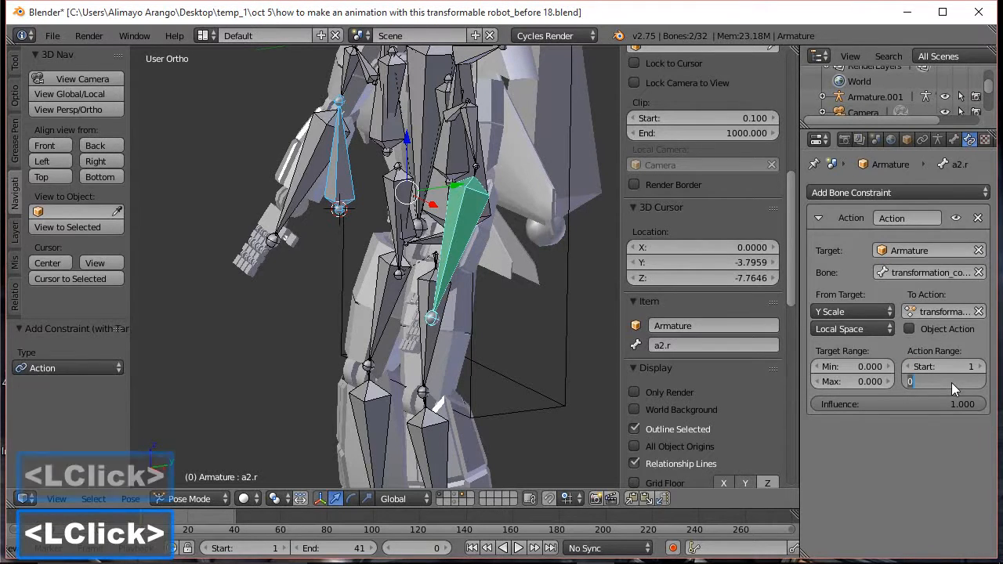
{"action": "type", "text": "41"}
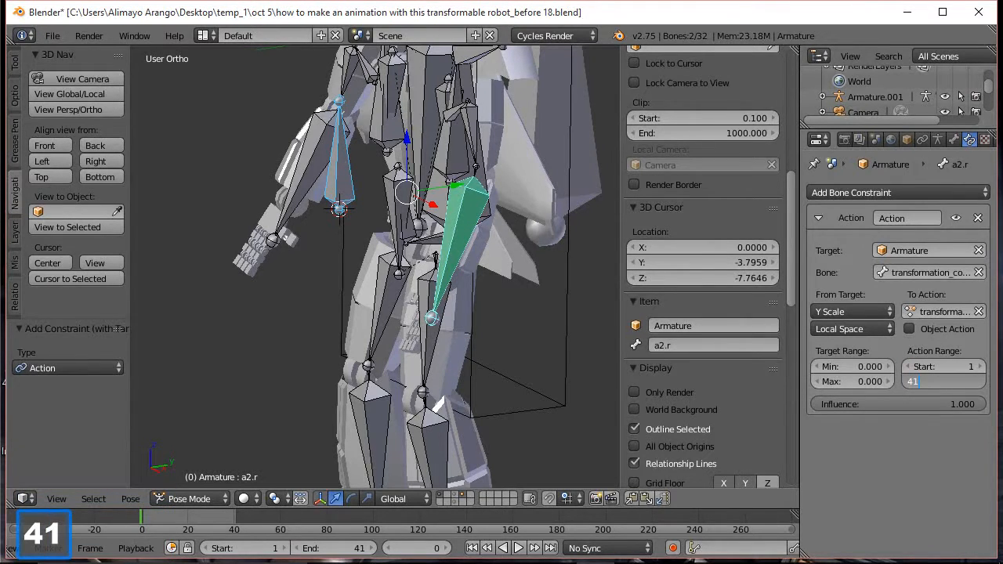
{"action": "left_click", "coordinate": [956, 390]}
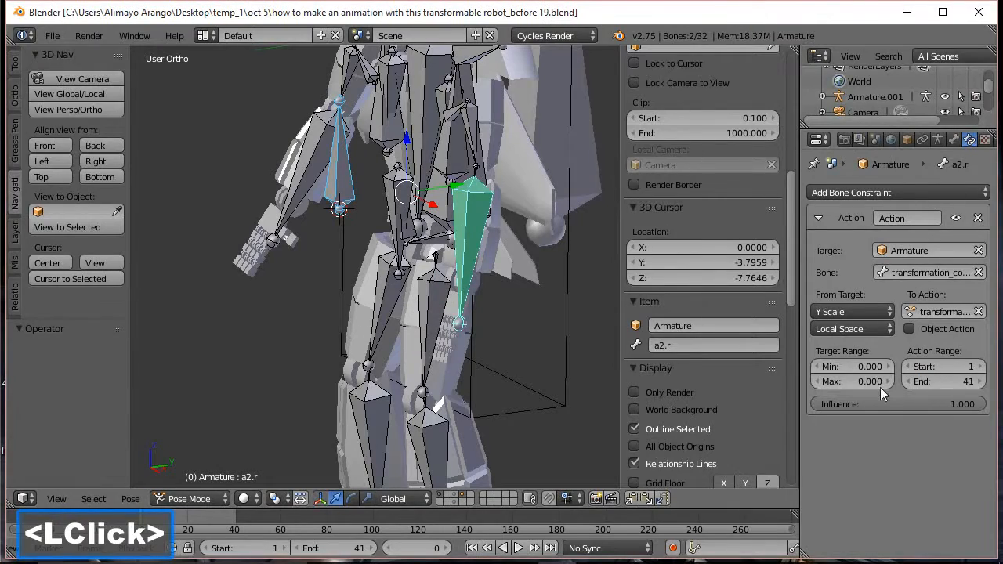
- Set the constraint's target range to minimum 1 and maximum 0.5, and save under the name ending in "before 20"
{"action": "left_click", "coordinate": [869, 366]}
{"action": "type", "text": "1"}
{"action": "left_click", "coordinate": [872, 436]}
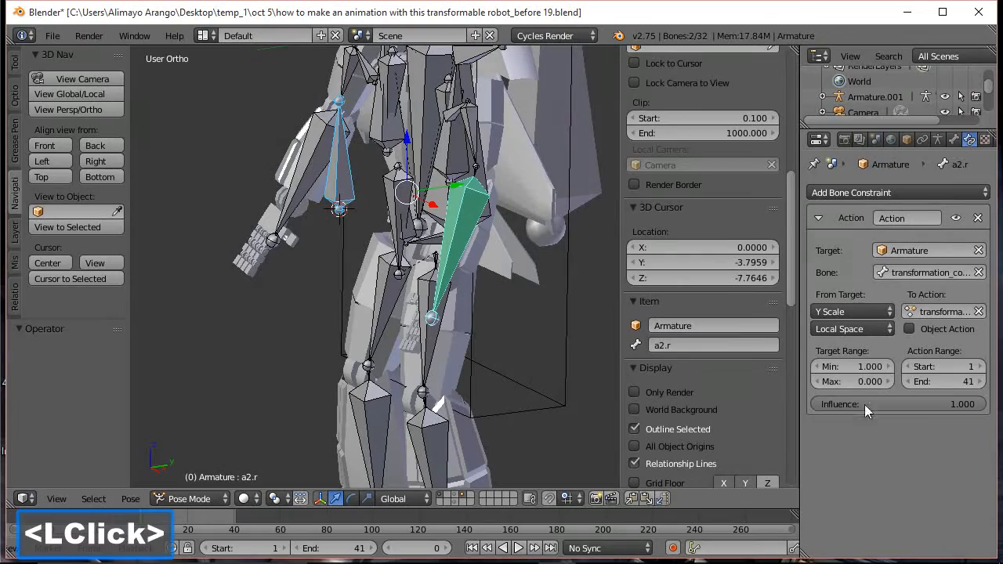
{"action": "left_click", "coordinate": [861, 382]}
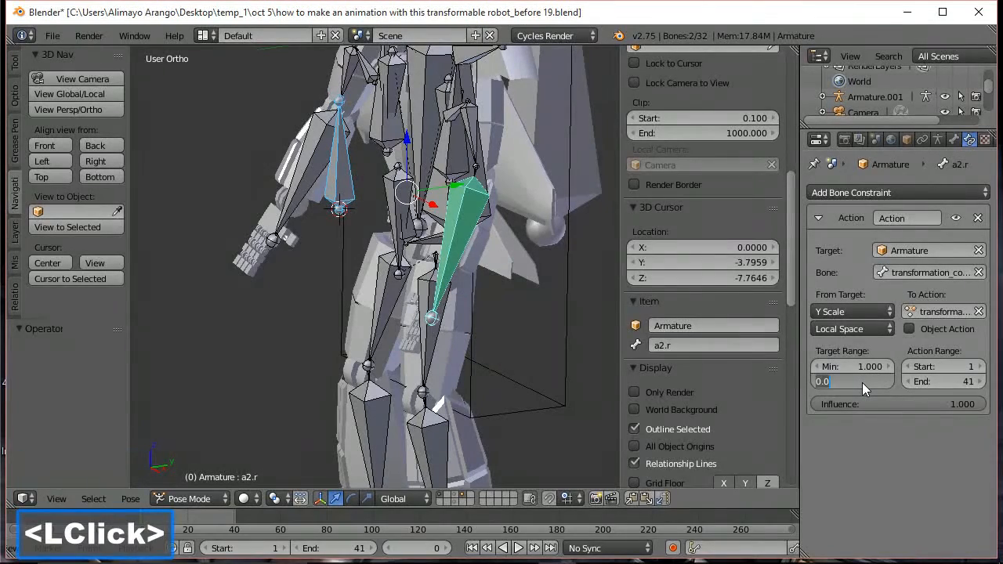
{"action": "type", "text": ".5"}
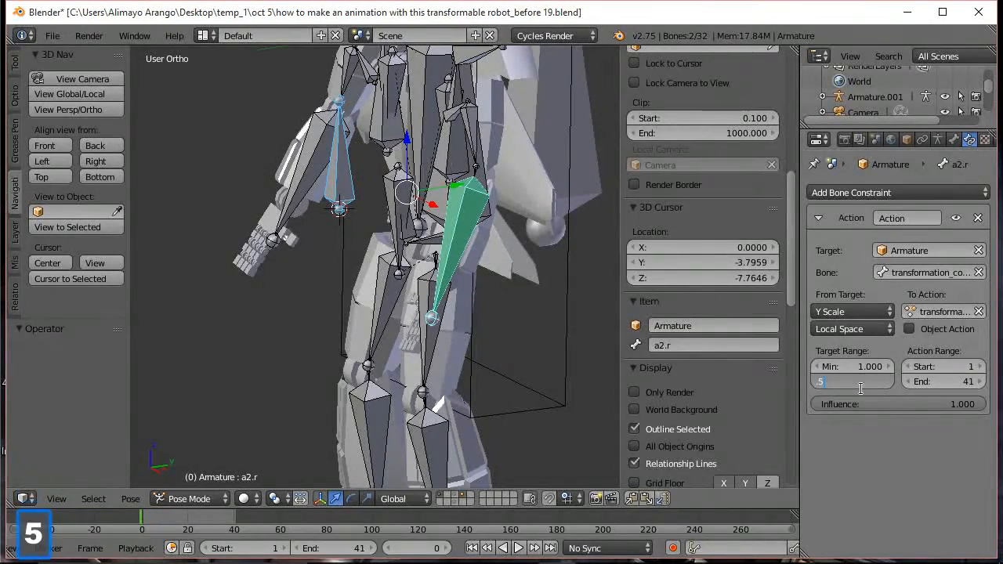
{"action": "left_click", "coordinate": [933, 462]}
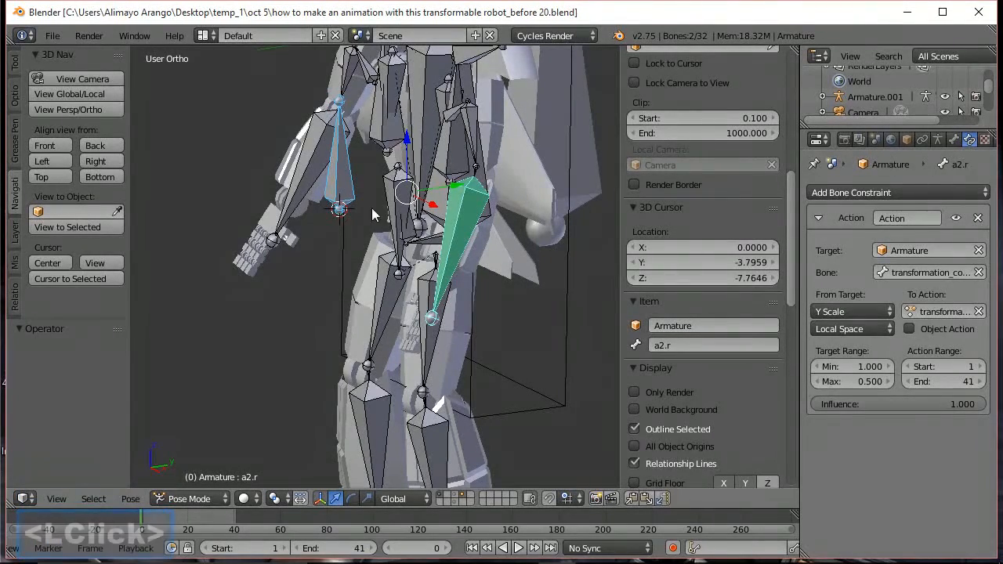
- Test the Action constraint by scaling the transformation_control bone down and cancelling the scale
{"action": "left_click", "coordinate": [345, 181]}
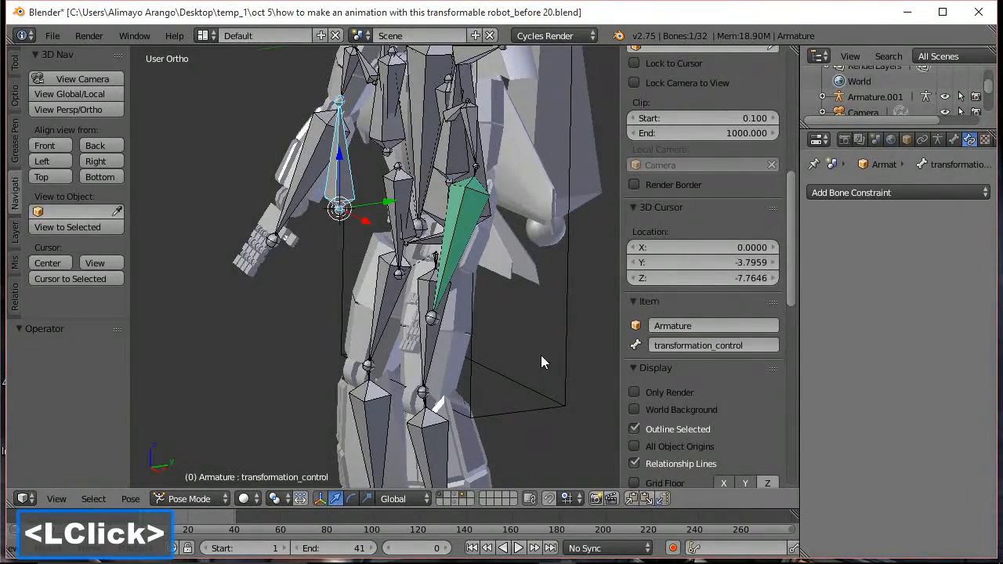
{"action": "key", "text": "s"}
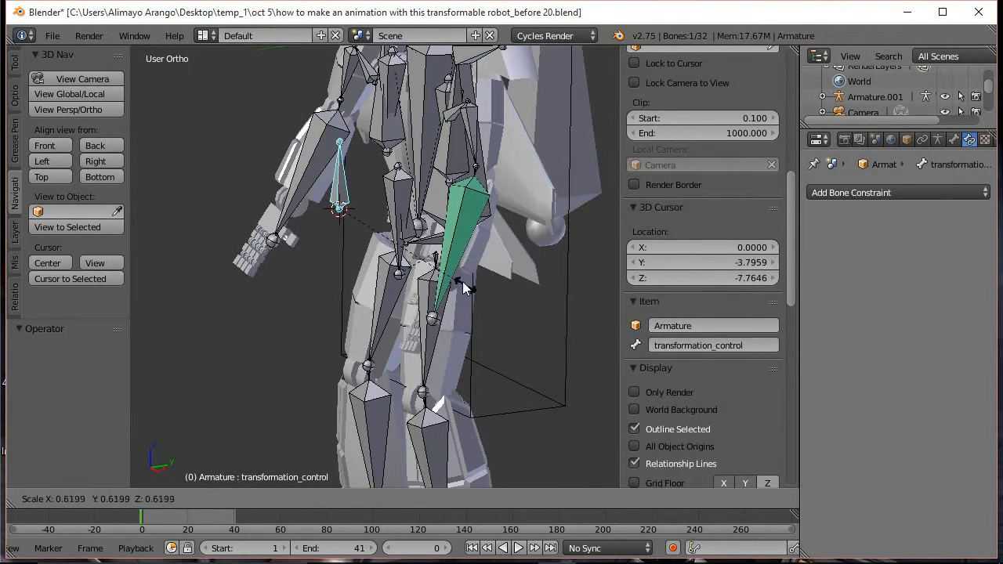
{"action": "right_click", "coordinate": [442, 268]}
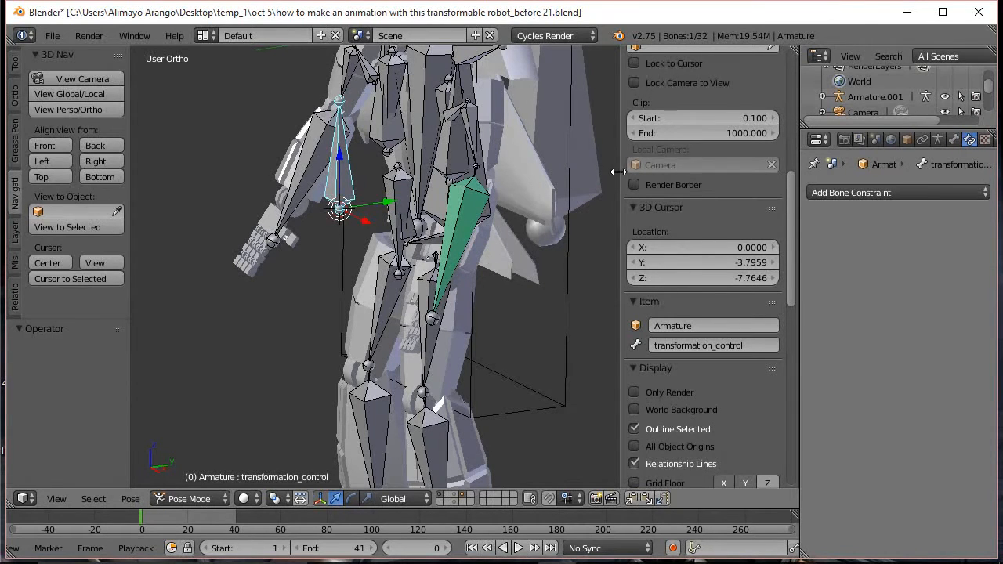
- Select every bone of the armature except transformation_control
{"action": "key", "text": "n"}
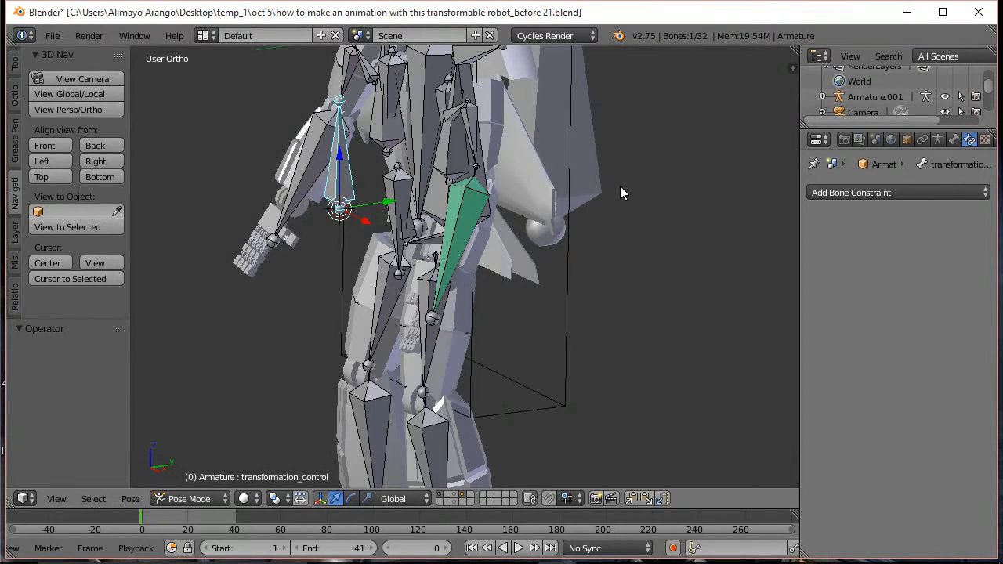
{"action": "key", "text": "a"}
{"action": "key", "text": "a"}
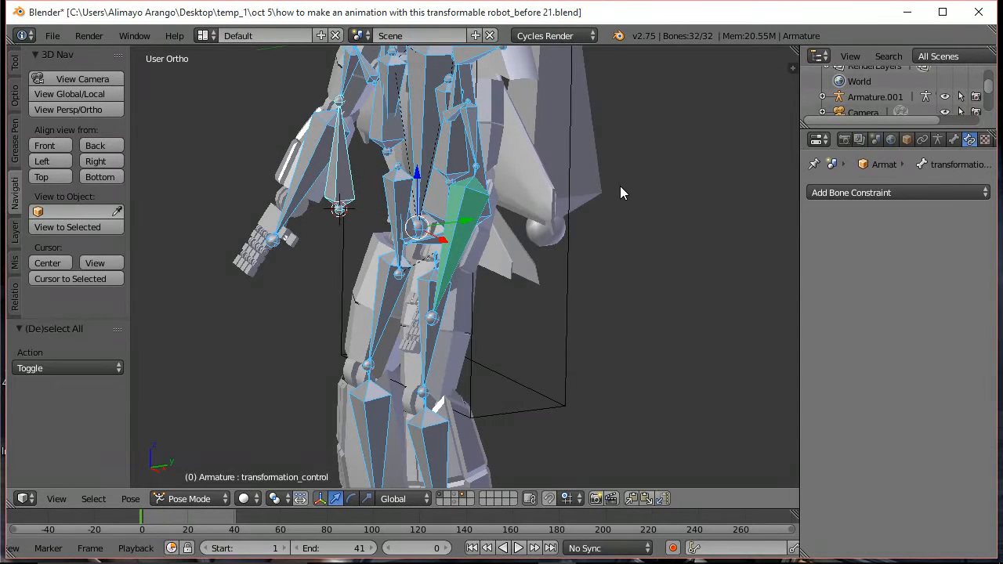
{"action": "right_click", "coordinate": [348, 169], "text": "shift"}
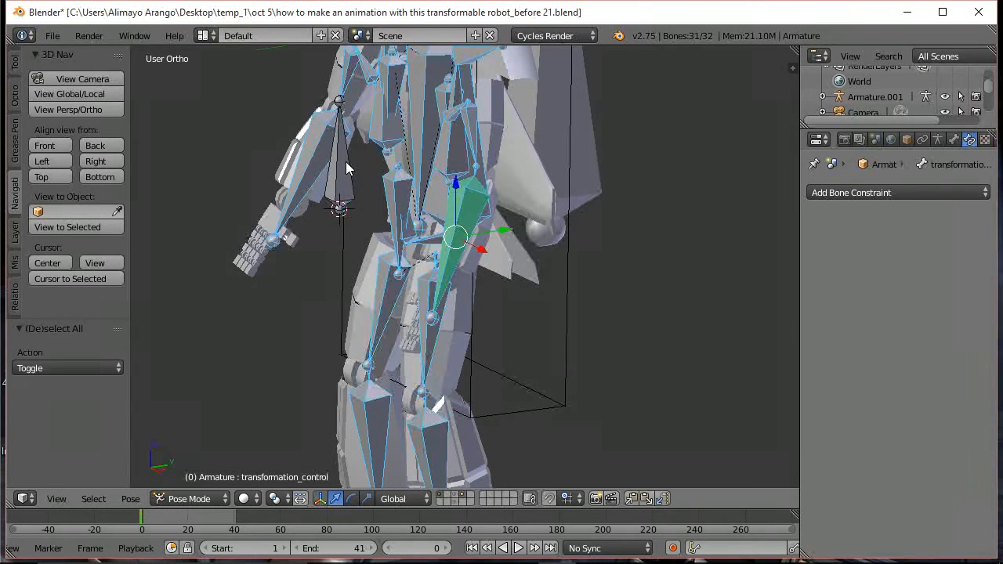
{"action": "right_click", "coordinate": [470, 210], "text": "shift"}
{"action": "right_click", "coordinate": [470, 210], "text": "shift"}
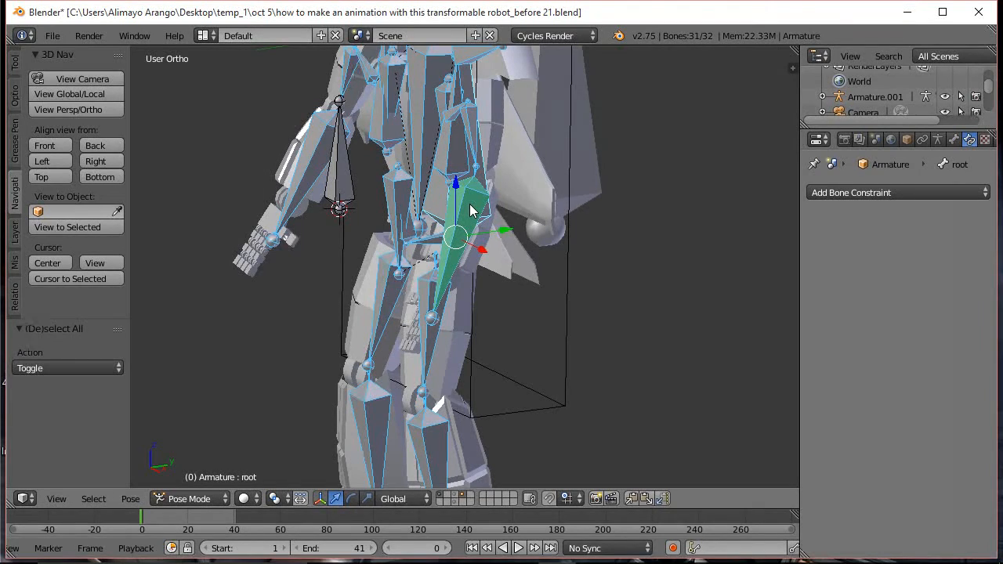
- Make a2.r the active bone within the selection and copy its Action constraint to all the selected bones
{"action": "middle_click_drag", "start_coordinate": [430, 229], "coordinate": [526, 254]}
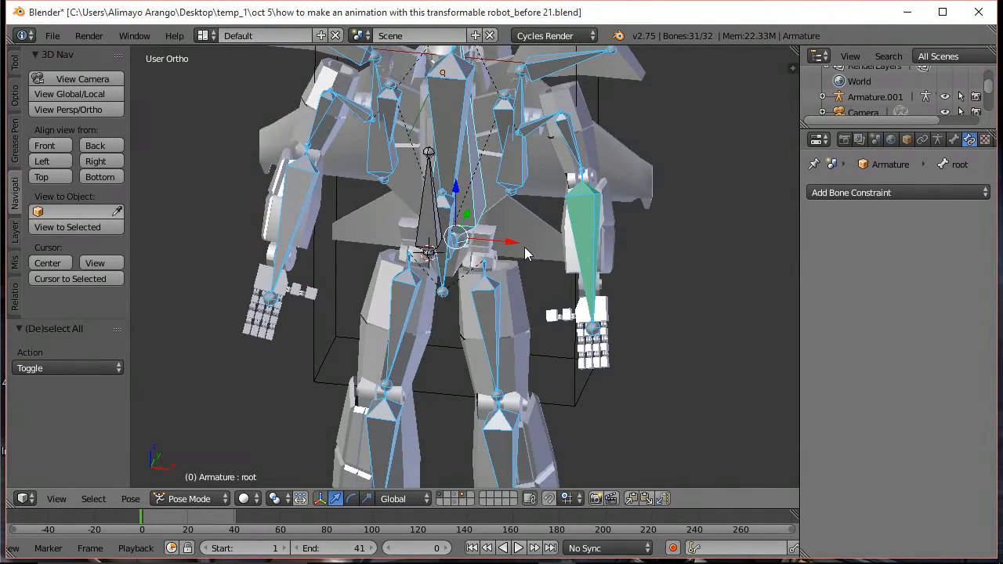
{"action": "right_click", "coordinate": [604, 241], "text": "shift"}
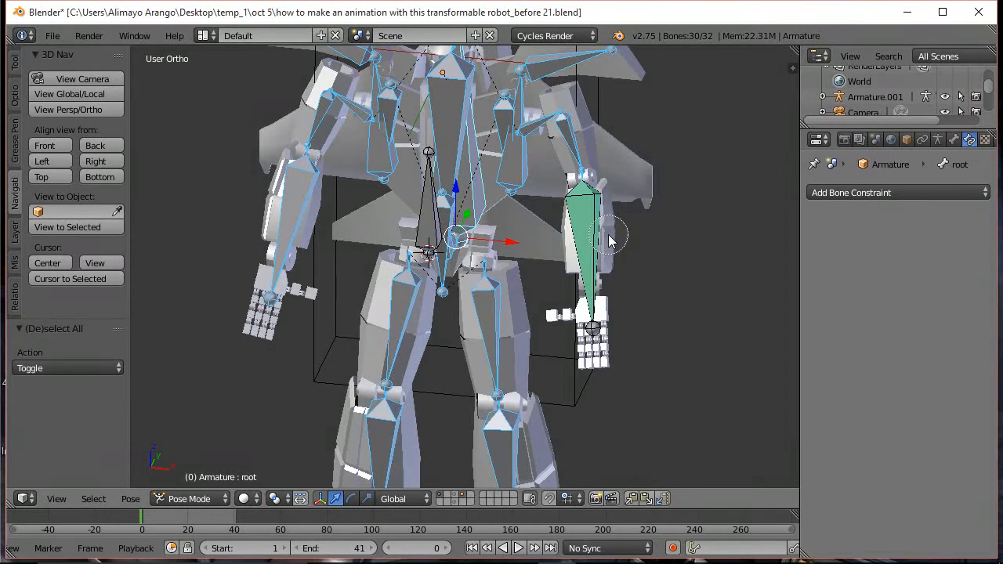
{"action": "key", "text": "ctrl+s"}
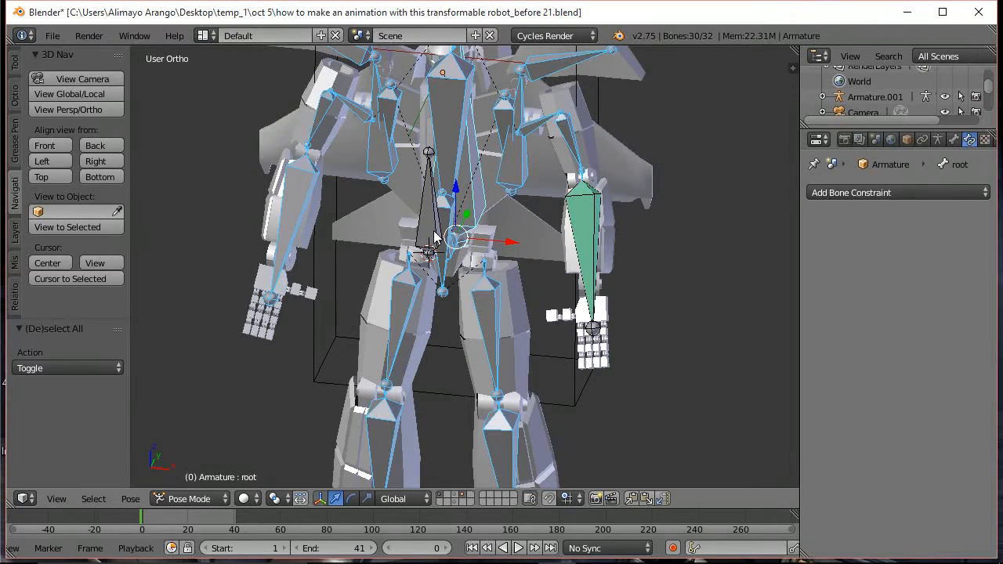
{"action": "key", "text": "ctrl+s"}
{"action": "right_click", "coordinate": [584, 232]}
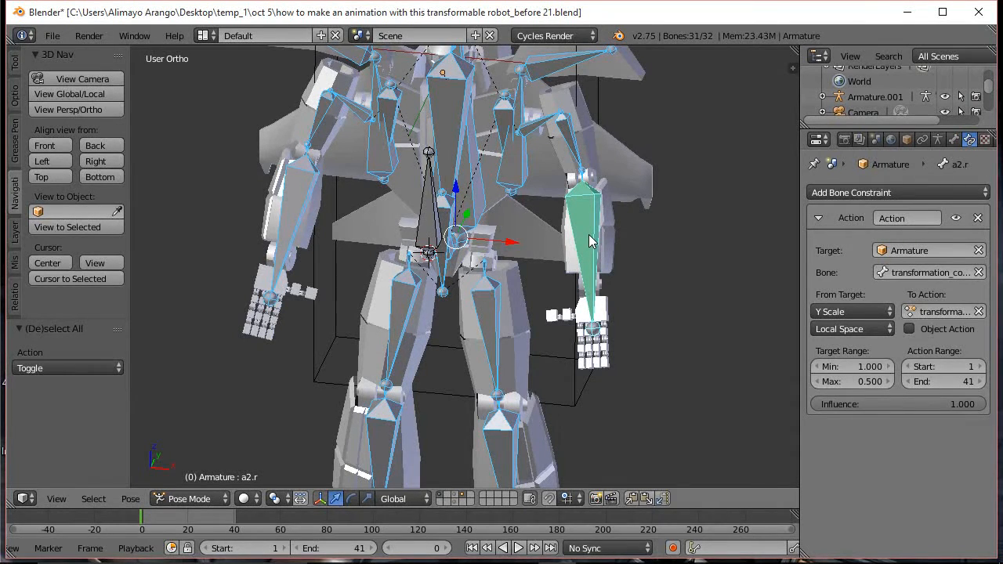
{"action": "left_click", "coordinate": [131, 501]}
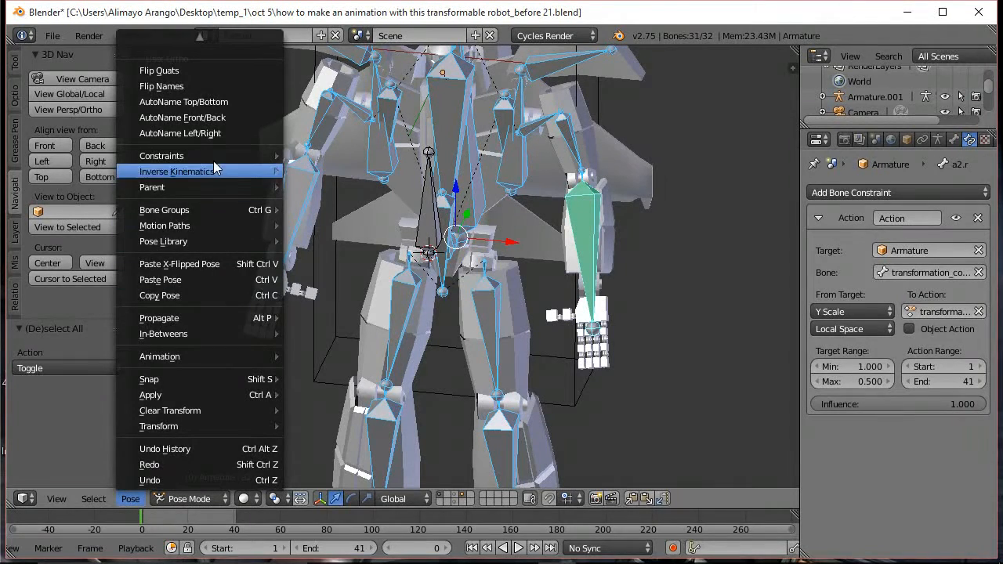
{"action": "mouse_move", "coordinate": [214, 160]}
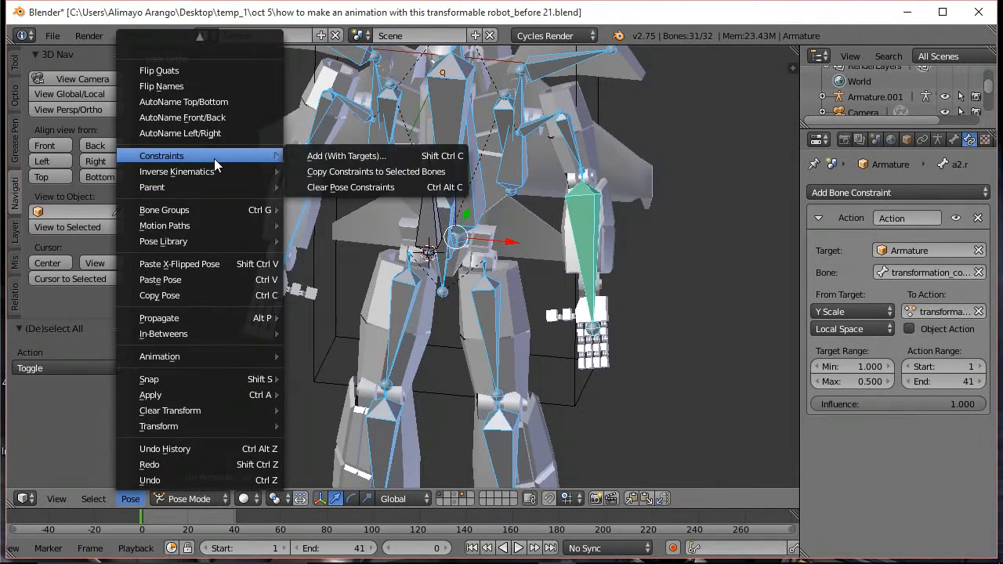
{"action": "left_click", "coordinate": [324, 171]}
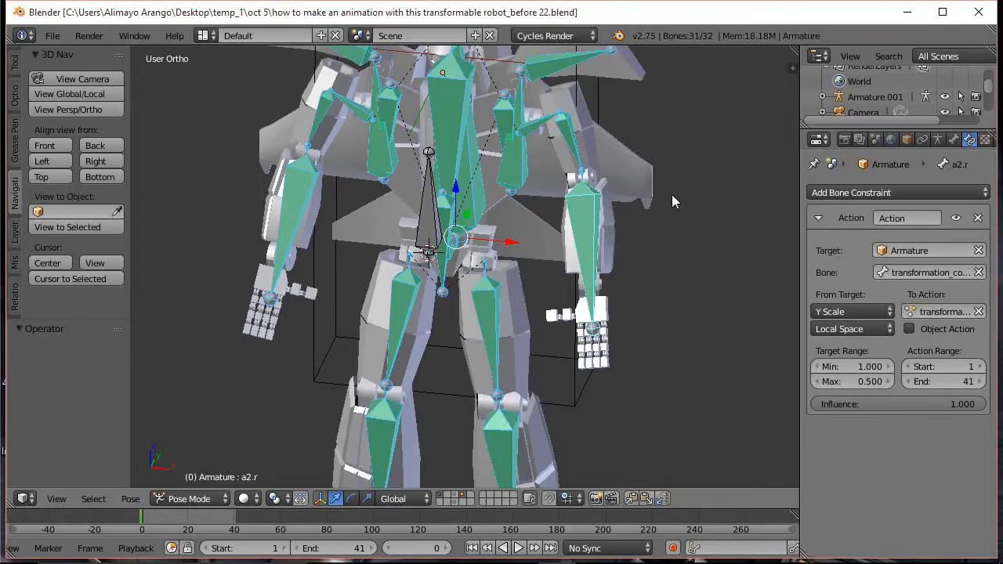
- Test the whole transformation by scaling down only the transformation_control bone, leaving the robot in its original pose
{"action": "scroll", "coordinate": [671, 201], "scroll_direction": "down", "scroll_amount": 5}
{"action": "middle_click_drag", "start_coordinate": [641, 216], "coordinate": [629, 217]}
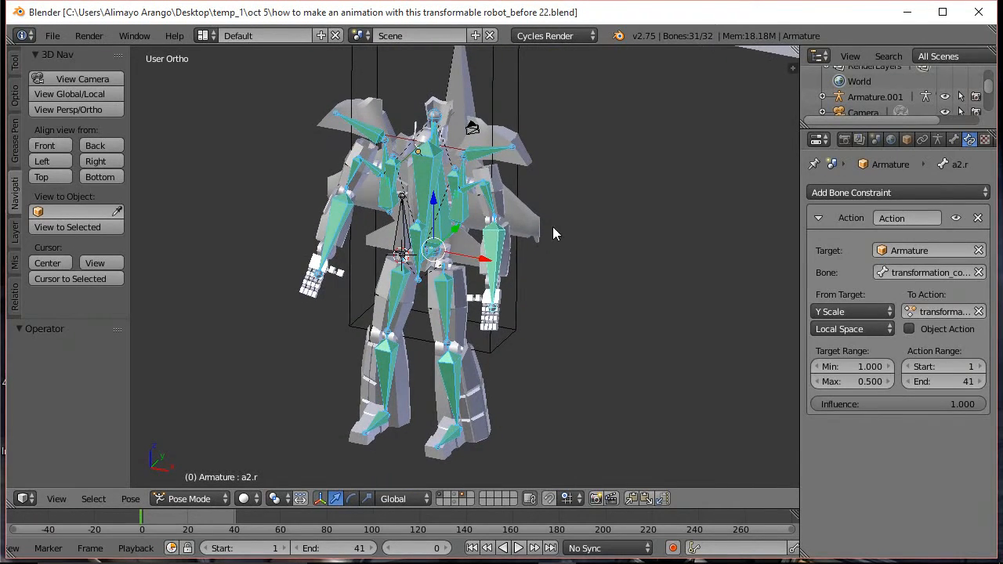
{"action": "right_click", "coordinate": [404, 235]}
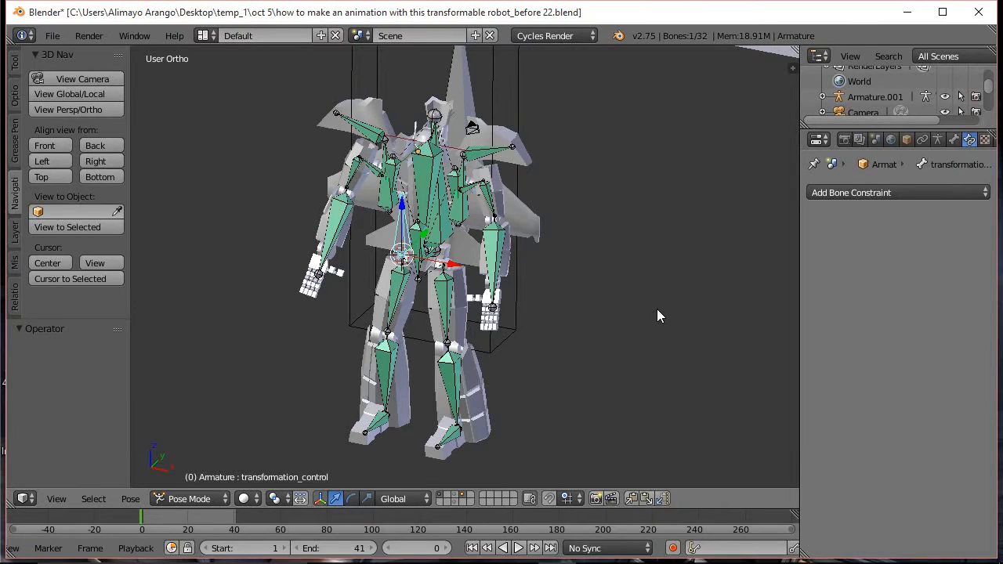
{"action": "key", "text": "s"}
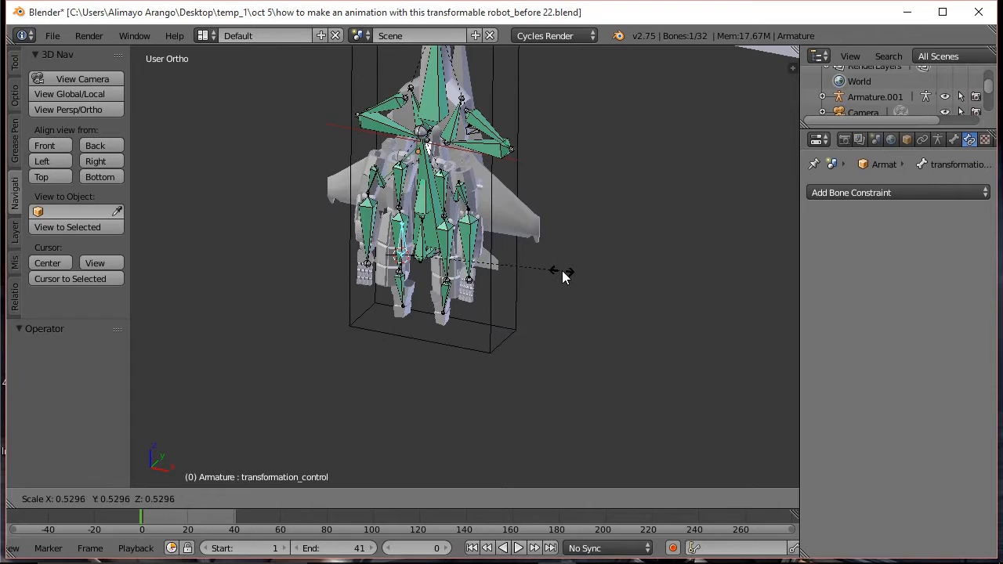
{"action": "left_click", "coordinate": [722, 338]}
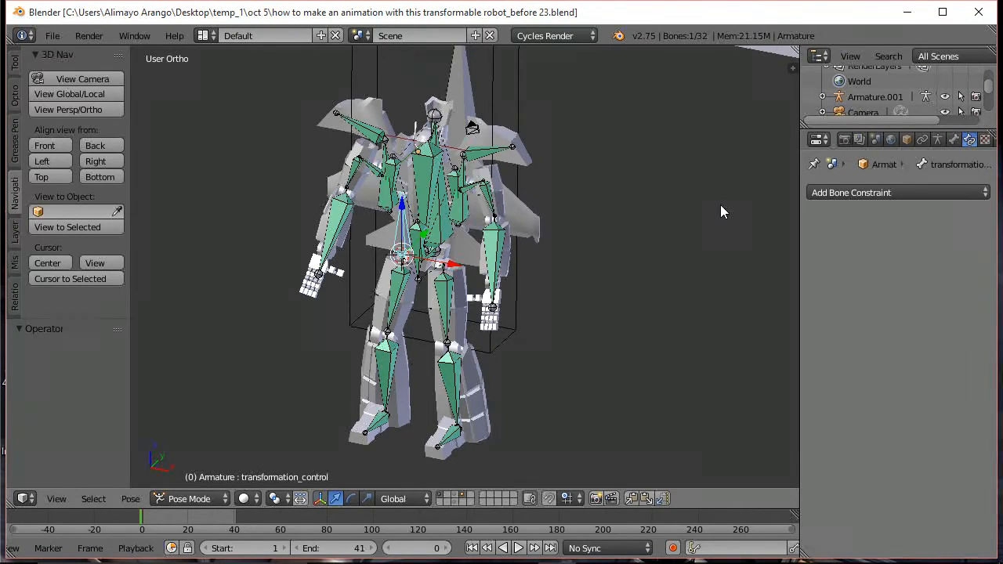
- Return the armature to Object Mode and reveal all hidden objects in the scene
{"action": "left_click", "coordinate": [215, 495]}
{"action": "left_click", "coordinate": [198, 478]}
{"action": "middle_click_drag", "start_coordinate": [563, 303], "coordinate": [683, 247]}
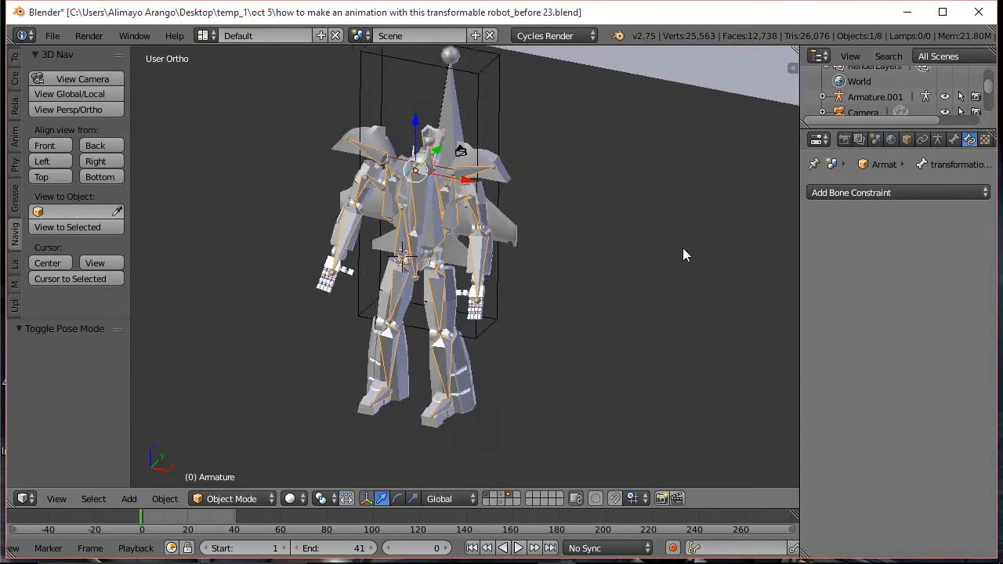
{"action": "scroll", "coordinate": [682, 248], "scroll_direction": "down", "scroll_amount": 3}
{"action": "middle_click_drag", "start_coordinate": [622, 342], "coordinate": [590, 328]}
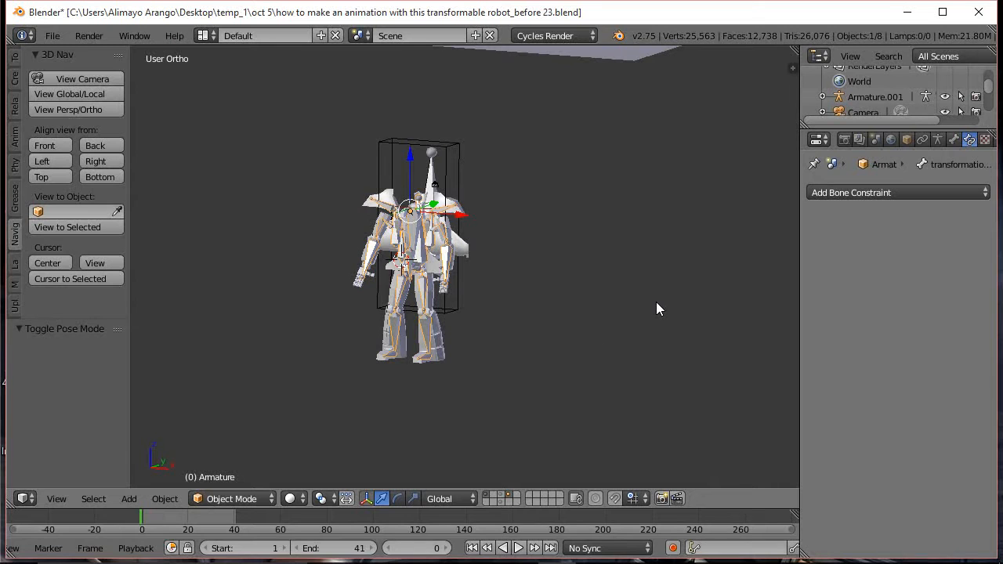
{"action": "key", "text": "alt+h"}
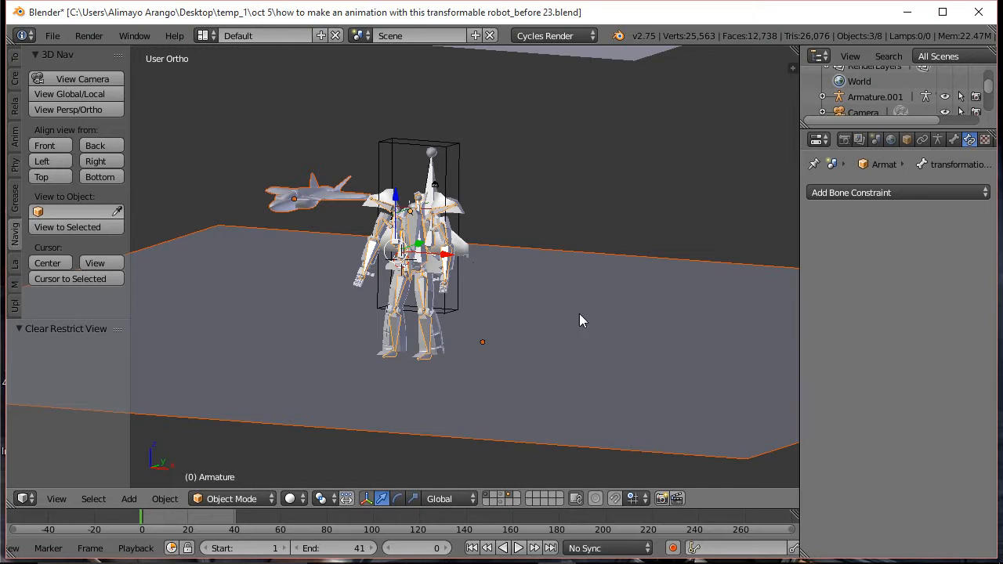
- Delete the separate jet mesh Cube.001 beside the robot
{"action": "right_click", "coordinate": [326, 195]}
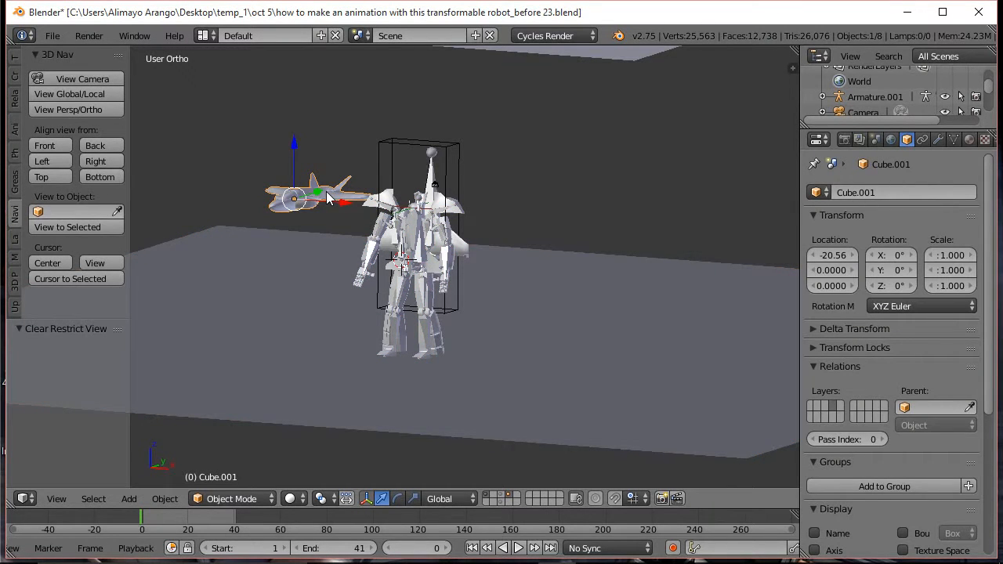
{"action": "key", "text": "x"}
{"action": "left_click", "coordinate": [303, 193]}
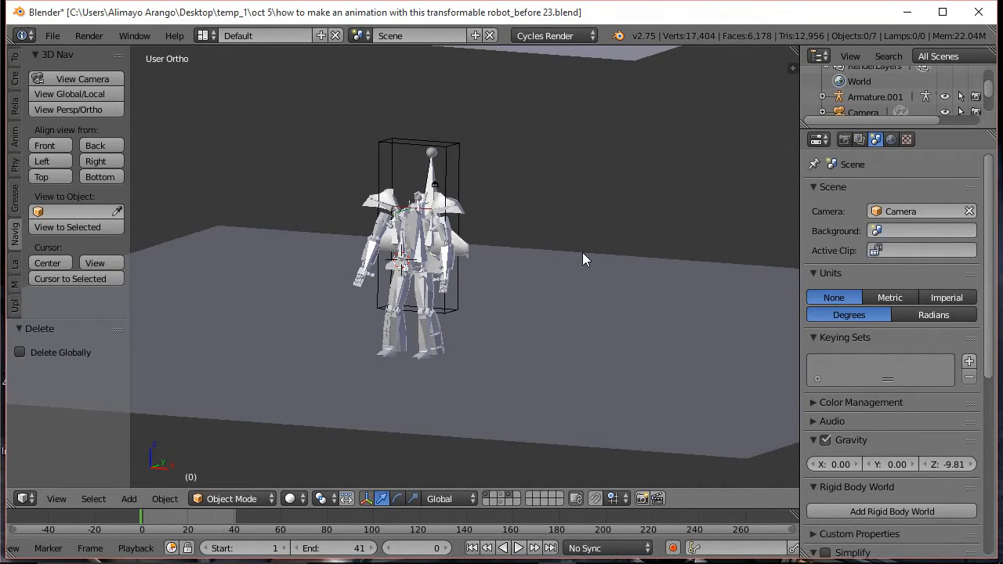
- Show layer 3 together with the layers that are already visible
{"action": "left_click", "coordinate": [502, 493], "text": "shift"}
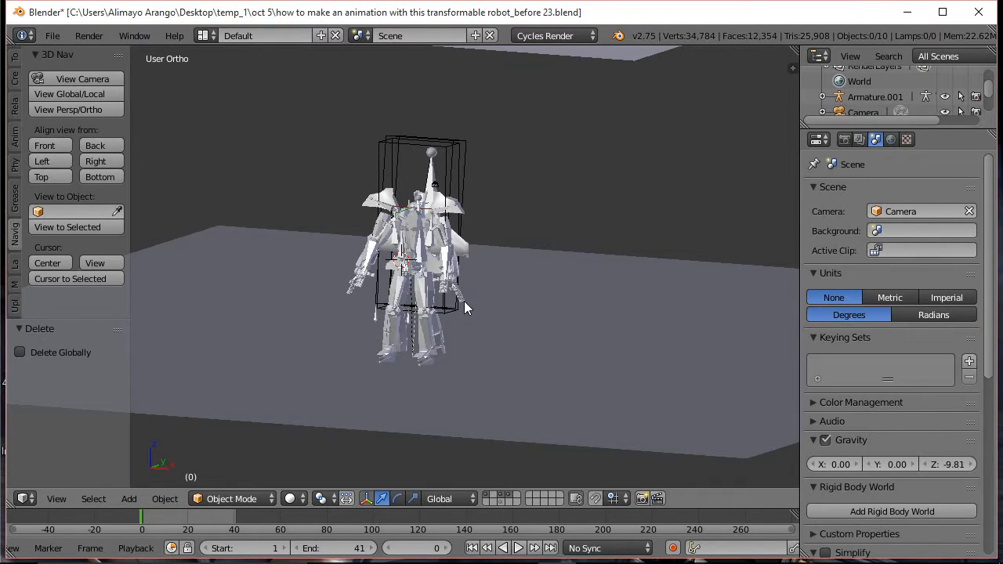
{"action": "left_click", "coordinate": [500, 502], "text": "shift"}
{"action": "left_click", "coordinate": [501, 501]}
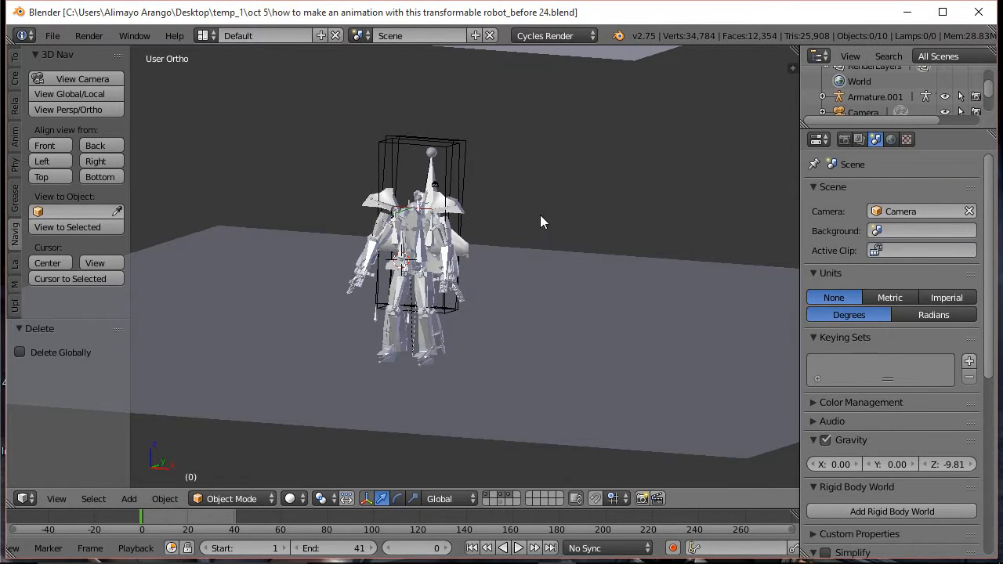
- Test-move Armature.001, the large bone behind the robot, to check what follows it, and cancel the move
{"action": "middle_click_drag", "start_coordinate": [541, 217], "coordinate": [467, 237]}
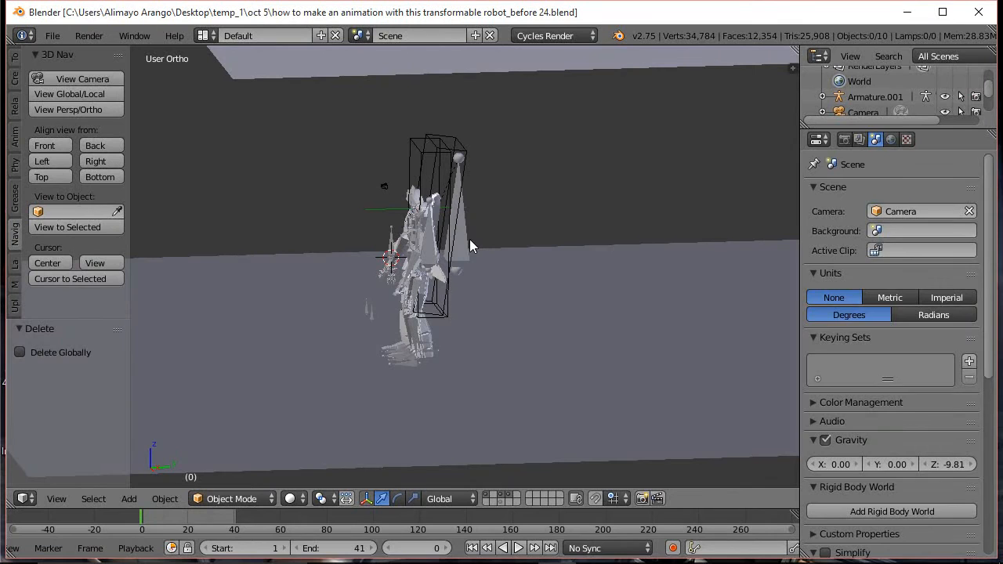
{"action": "right_click", "coordinate": [468, 240]}
{"action": "key", "text": "g"}
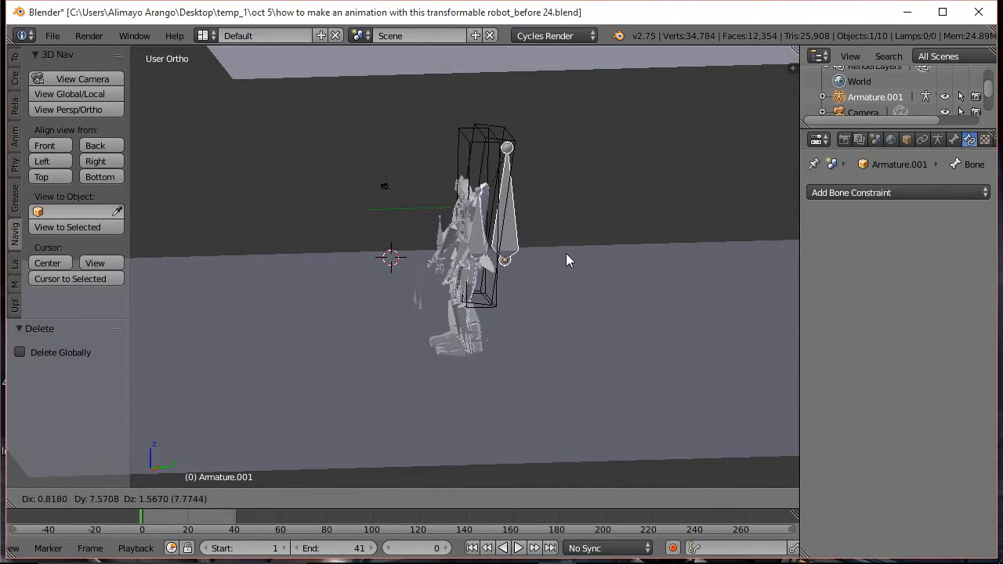
{"action": "right_click", "coordinate": [520, 249]}
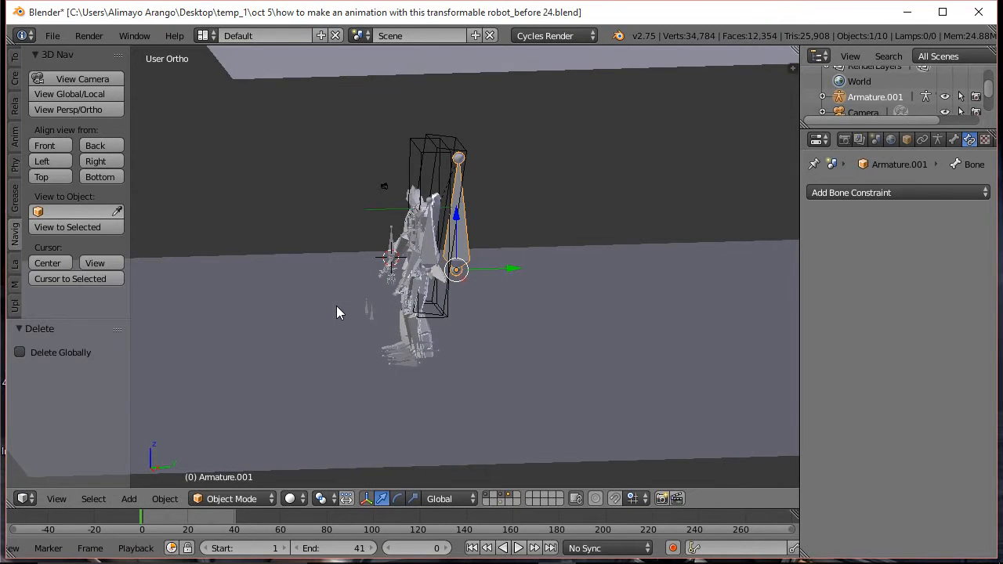
{"action": "middle_click_drag", "start_coordinate": [331, 301], "coordinate": [624, 321]}
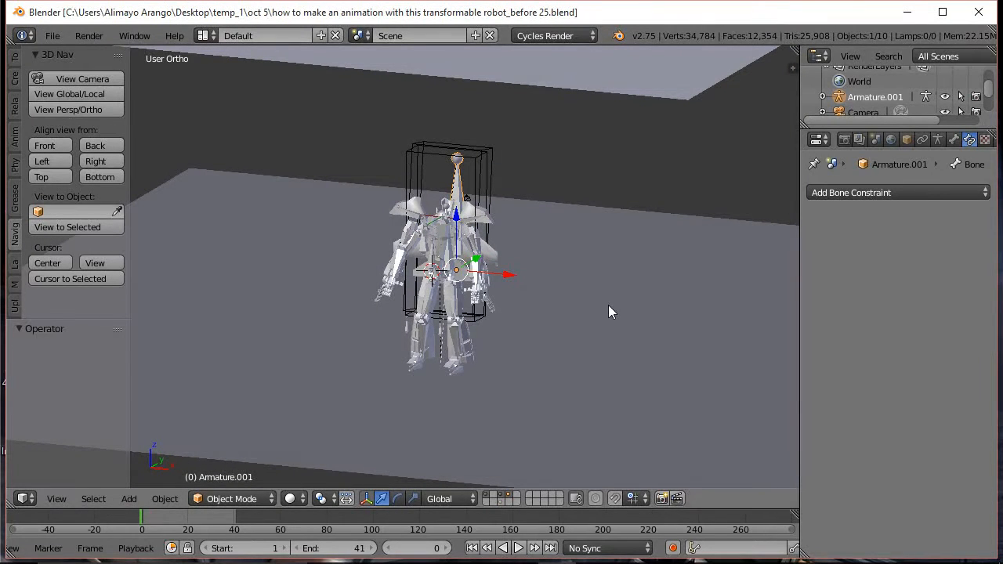
- Limit the visible layers to layers 3 and 4
{"action": "left_click", "coordinate": [510, 495]}
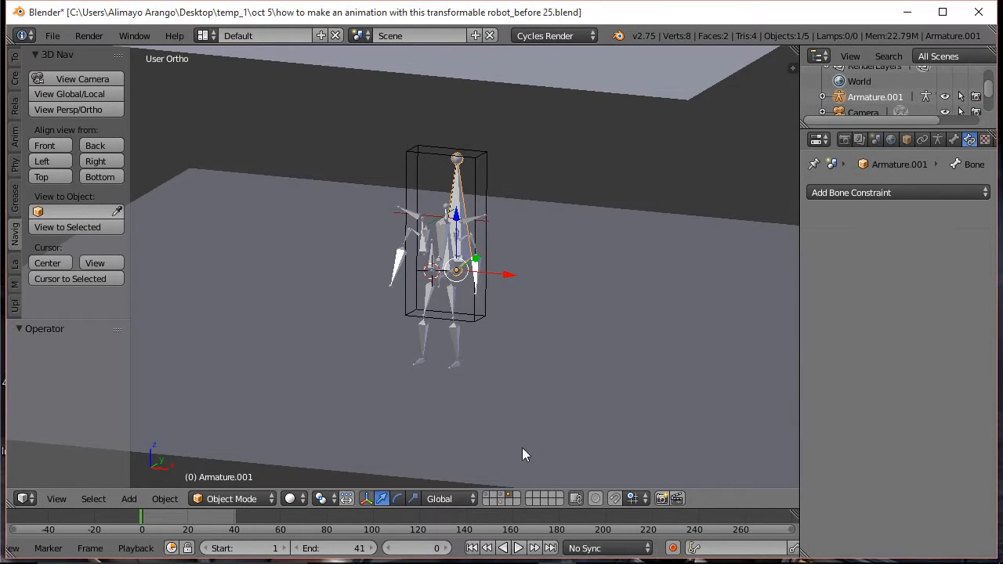
{"action": "left_click", "coordinate": [501, 494], "text": "shift"}
{"action": "scroll", "coordinate": [515, 341], "scroll_direction": "up", "scroll_amount": 1}
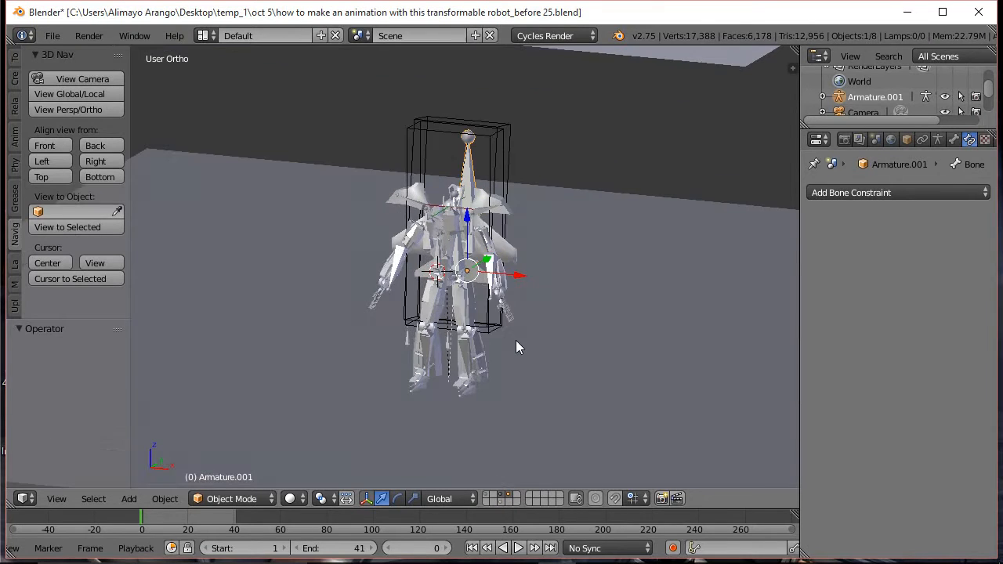
{"action": "scroll", "coordinate": [516, 340], "scroll_direction": "up", "scroll_amount": 2}
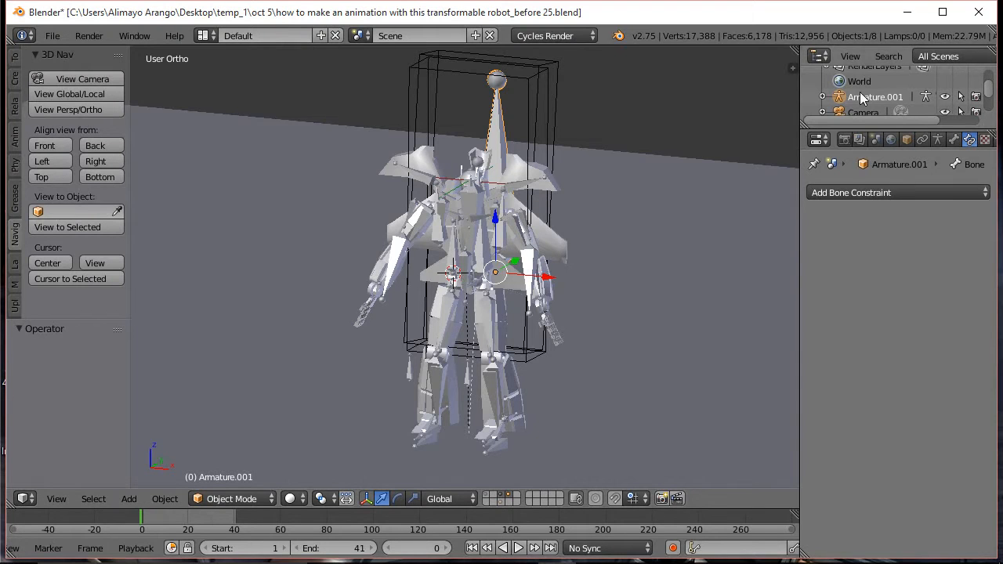
- Enlarge the scene object list and rename Armature.001 to main_mover
{"action": "left_click_drag", "start_coordinate": [925, 127], "coordinate": [899, 309]}
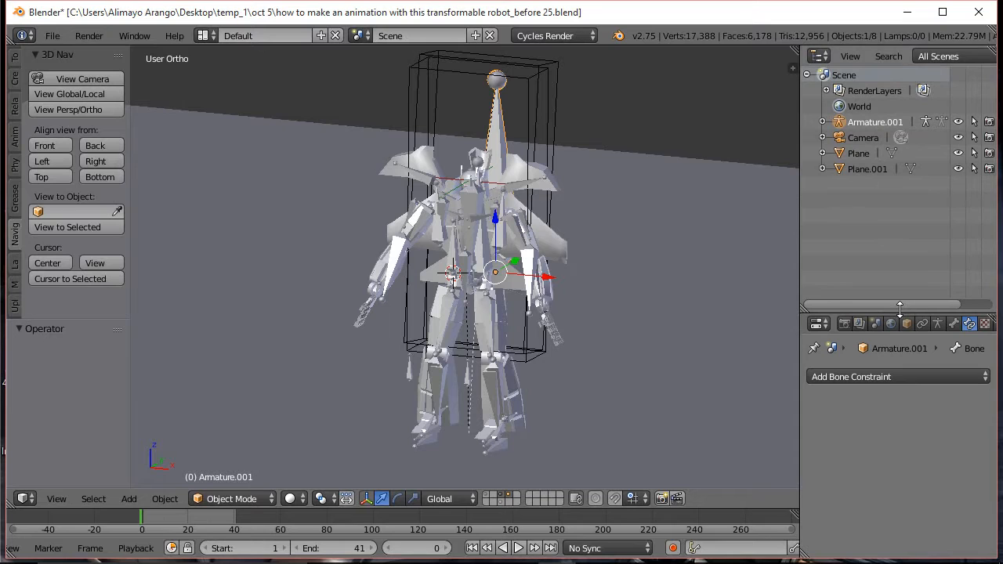
{"action": "double_click", "coordinate": [873, 122]}
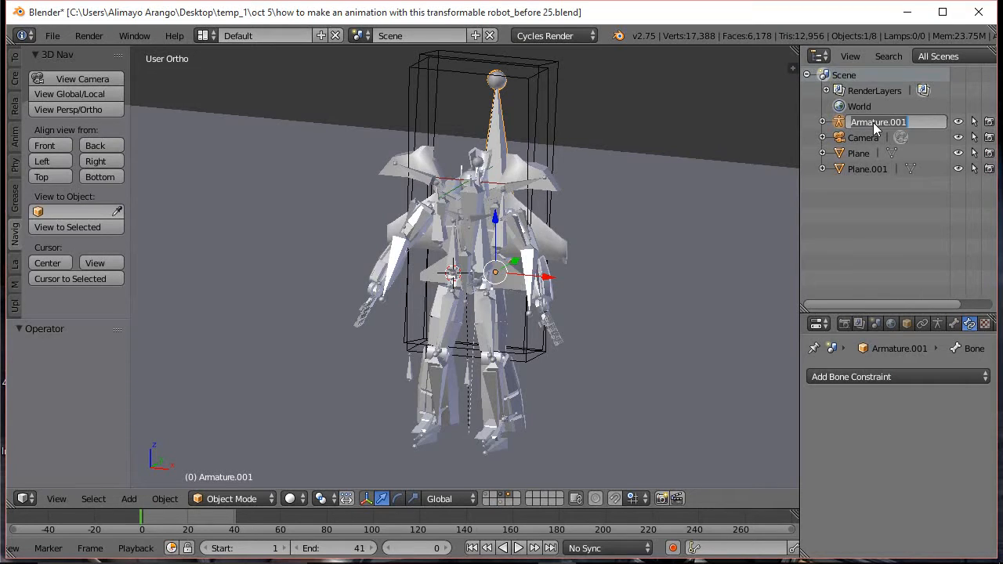
{"action": "type", "text": "main mover"}
{"action": "key", "text": "Return"}
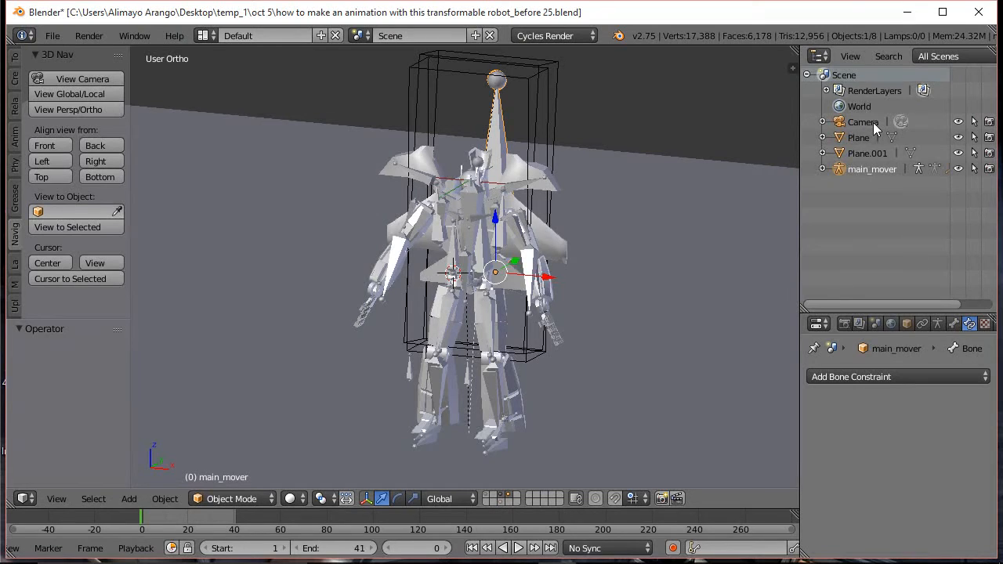
- Expand main_mover's hierarchy down to metarig's child meshes and toggle Cube.005's viewport visibility off and on to identify it
{"action": "left_click", "coordinate": [822, 169]}
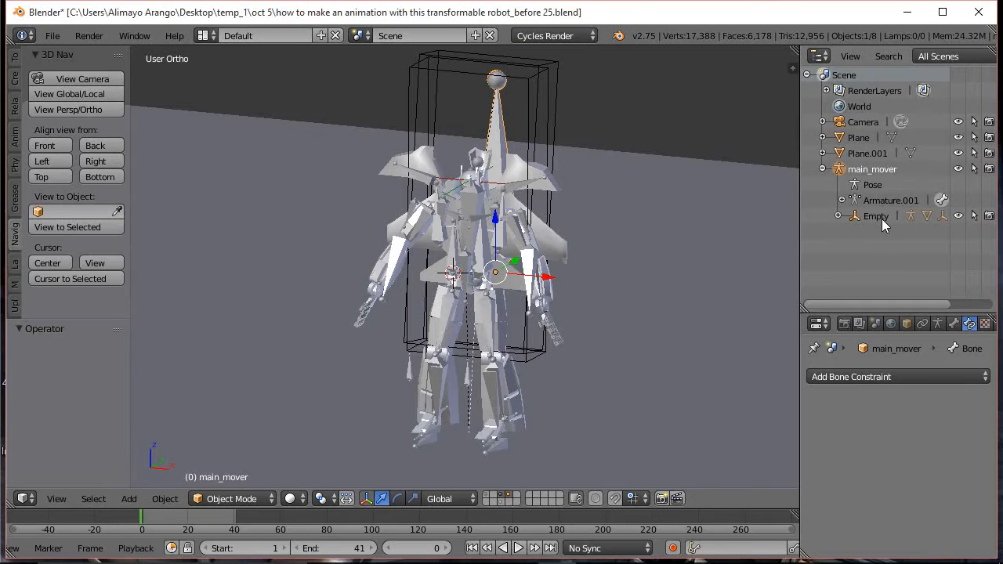
{"action": "left_click", "coordinate": [839, 217]}
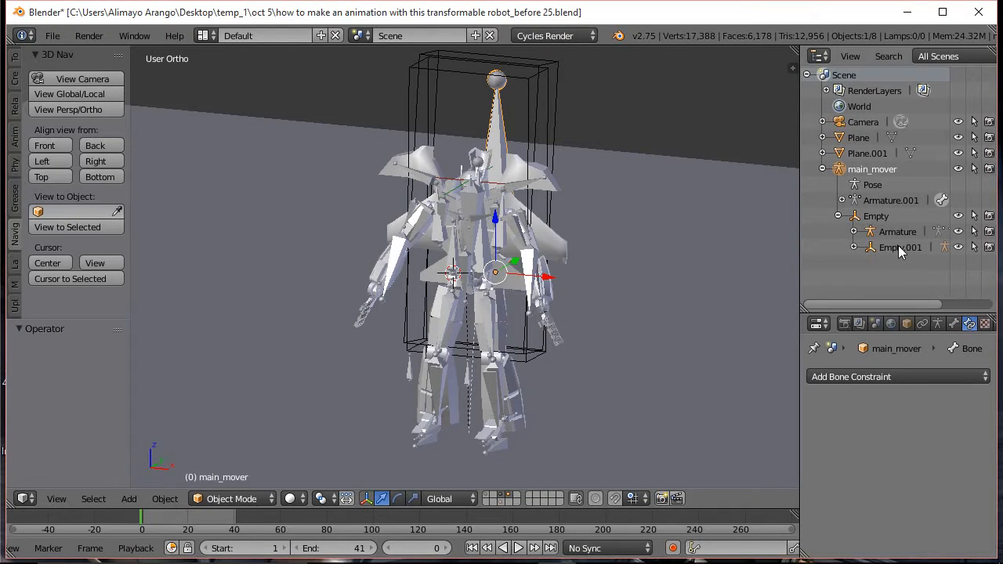
{"action": "left_click", "coordinate": [854, 248]}
{"action": "left_click", "coordinate": [869, 263]}
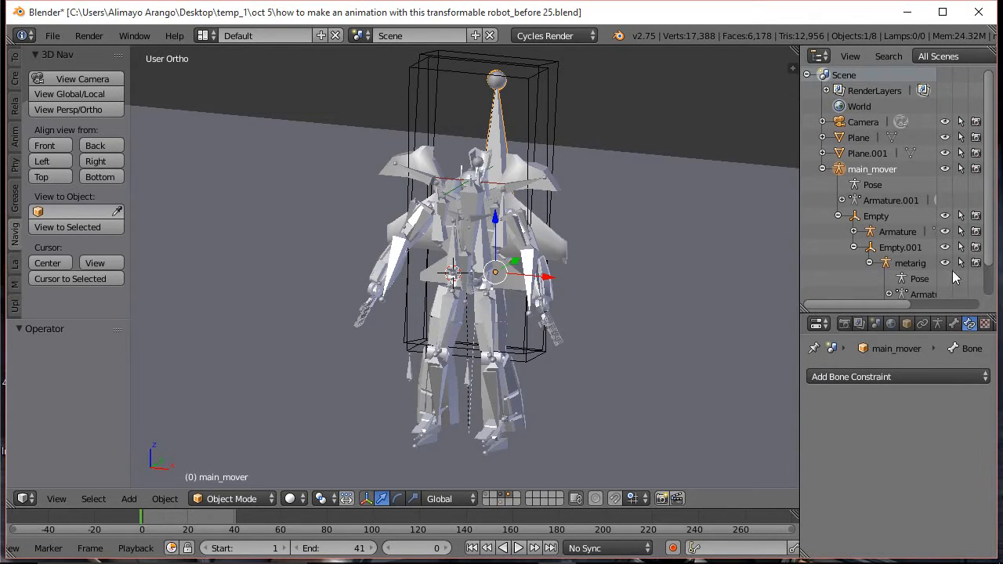
{"action": "scroll", "coordinate": [987, 266], "scroll_direction": "down", "scroll_amount": 2}
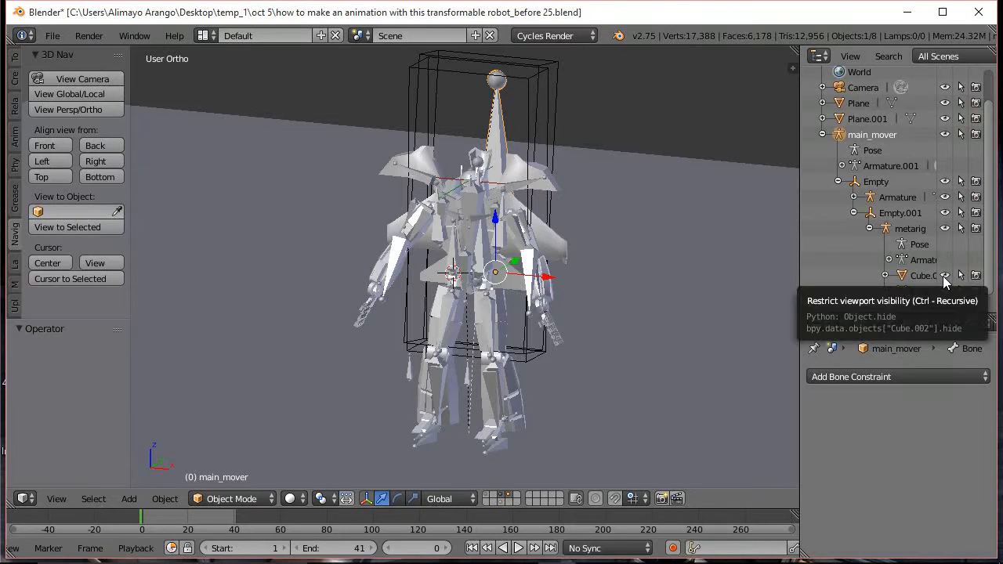
{"action": "left_click", "coordinate": [944, 291]}
{"action": "left_click", "coordinate": [944, 290]}
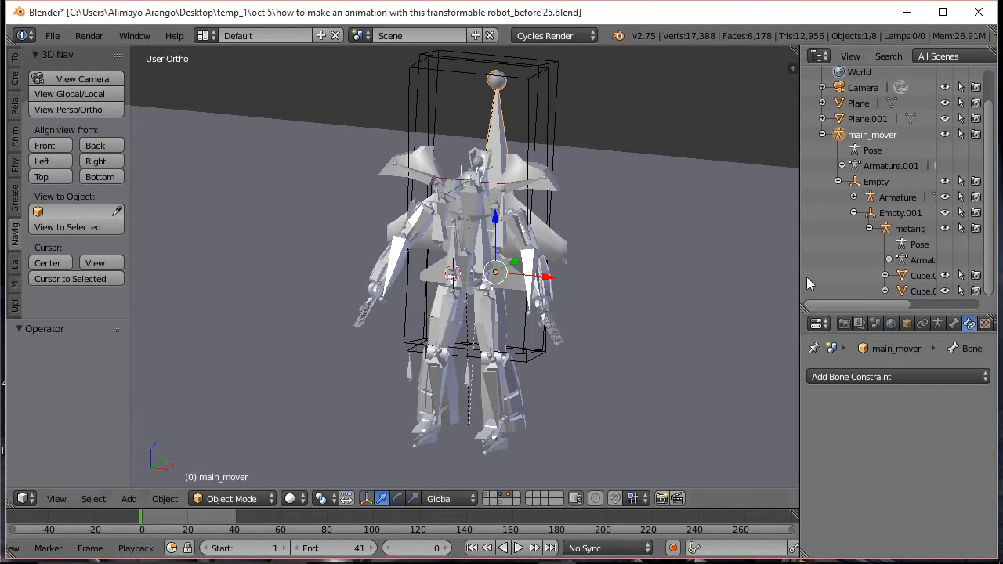
- Widen the scene object list and rename Cube.005 to robot_mode
{"action": "left_click_drag", "start_coordinate": [801, 268], "coordinate": [744, 267]}
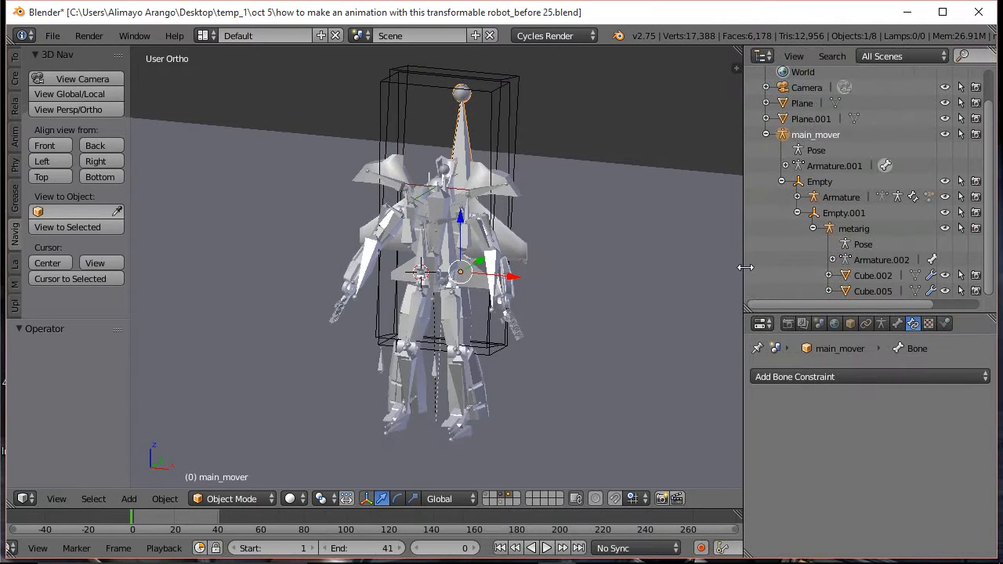
{"action": "left_click", "coordinate": [868, 290]}
{"action": "double_click", "coordinate": [874, 291]}
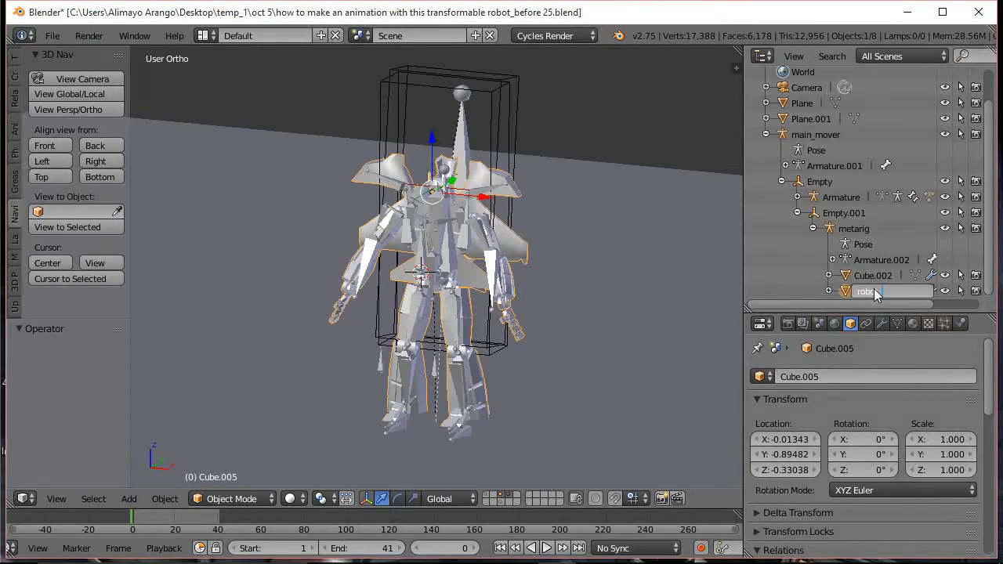
{"action": "key", "text": "Return"}
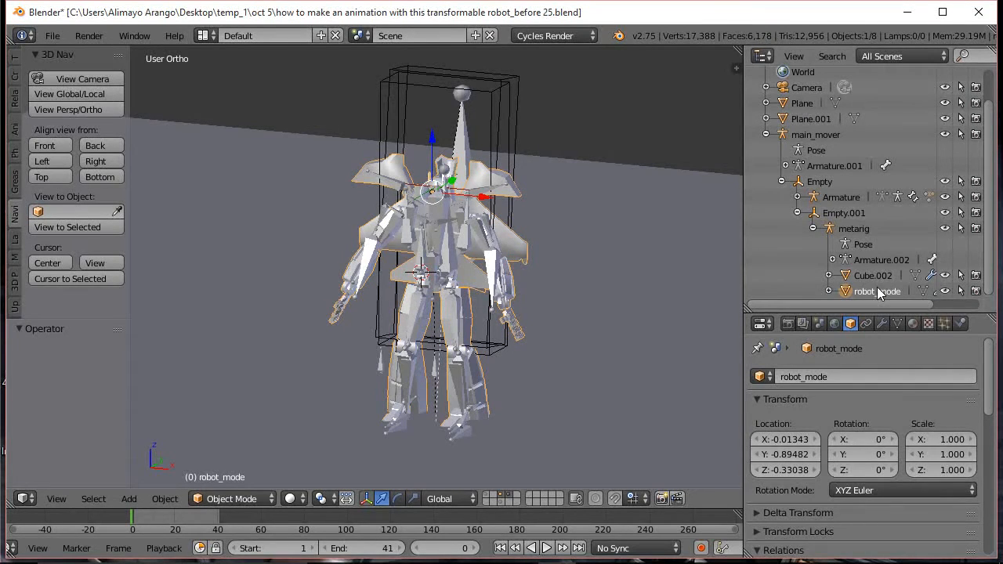
- Rename the Cube.002 mesh under metarig to low_poly_robot_mode
{"action": "left_click", "coordinate": [866, 275]}
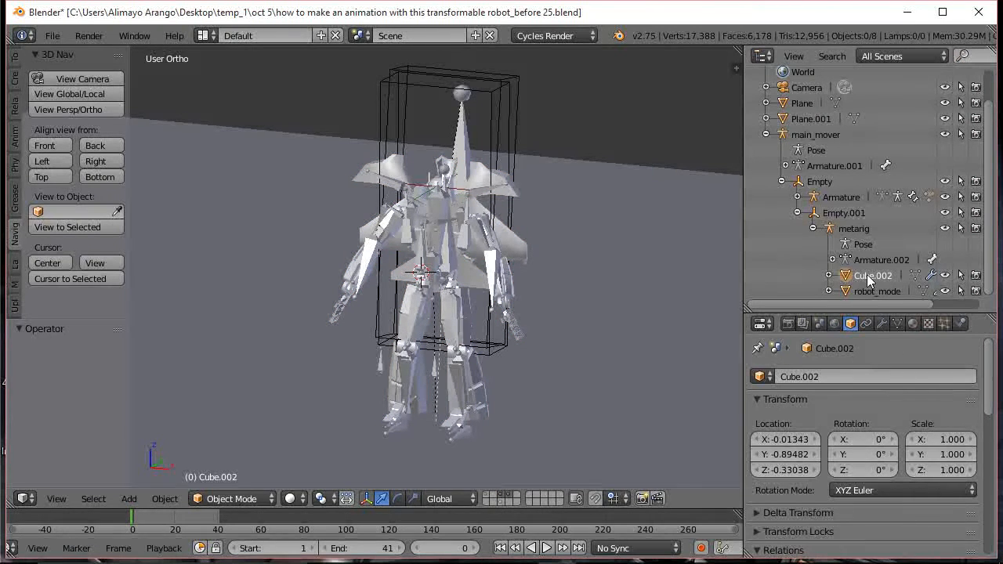
{"action": "double_click", "coordinate": [869, 275]}
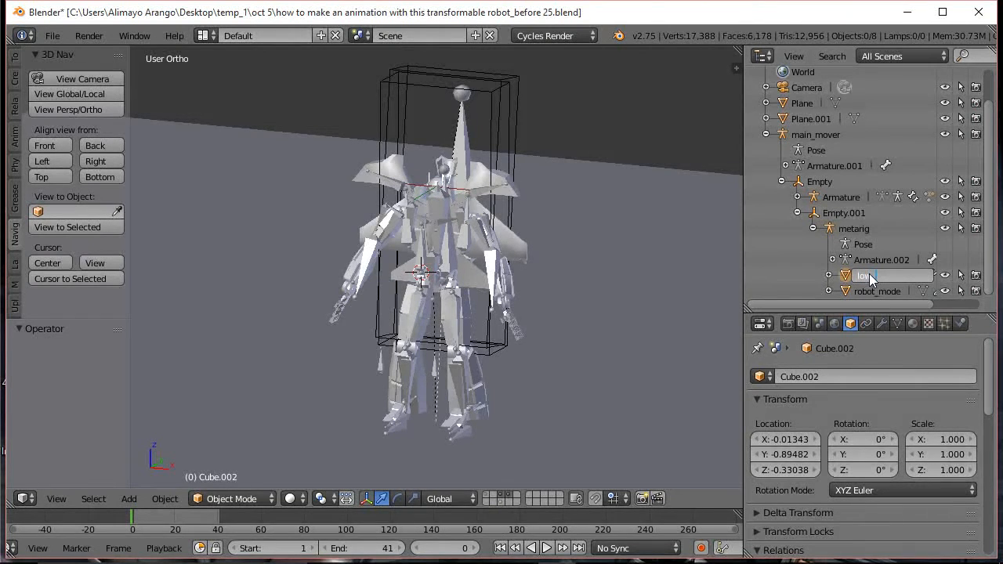
{"action": "type", "text": "low_poly_robot_mode"}
{"action": "key", "text": "Return"}
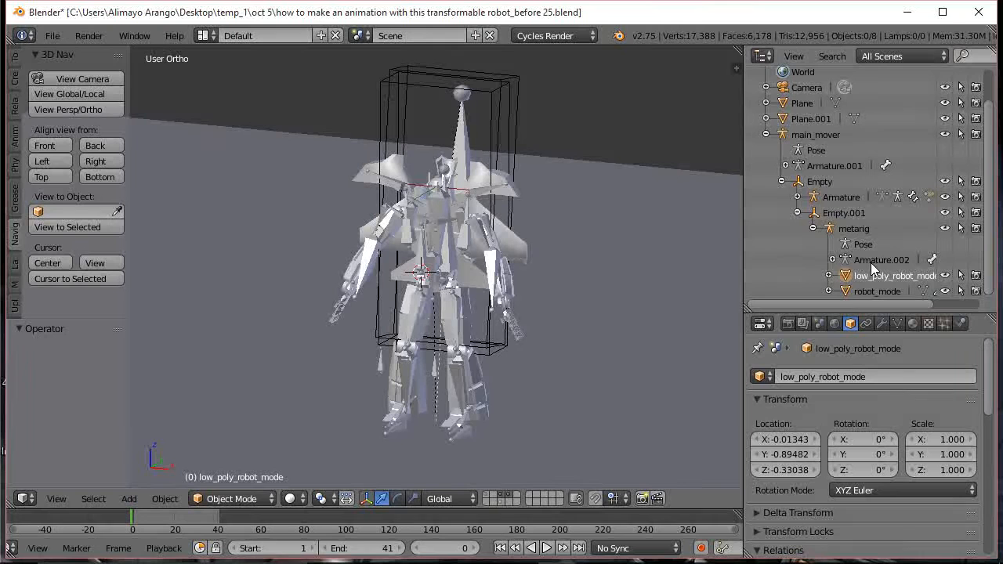
- Prefix metarig's armature data name with r_ so it reads r_Armature.002
{"action": "left_click", "coordinate": [873, 258]}
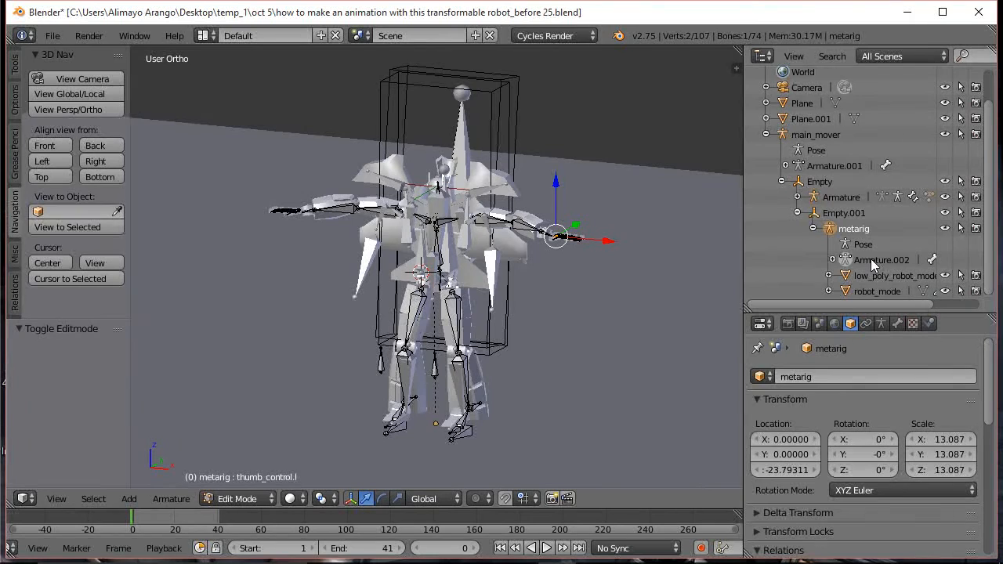
{"action": "double_click", "coordinate": [868, 259]}
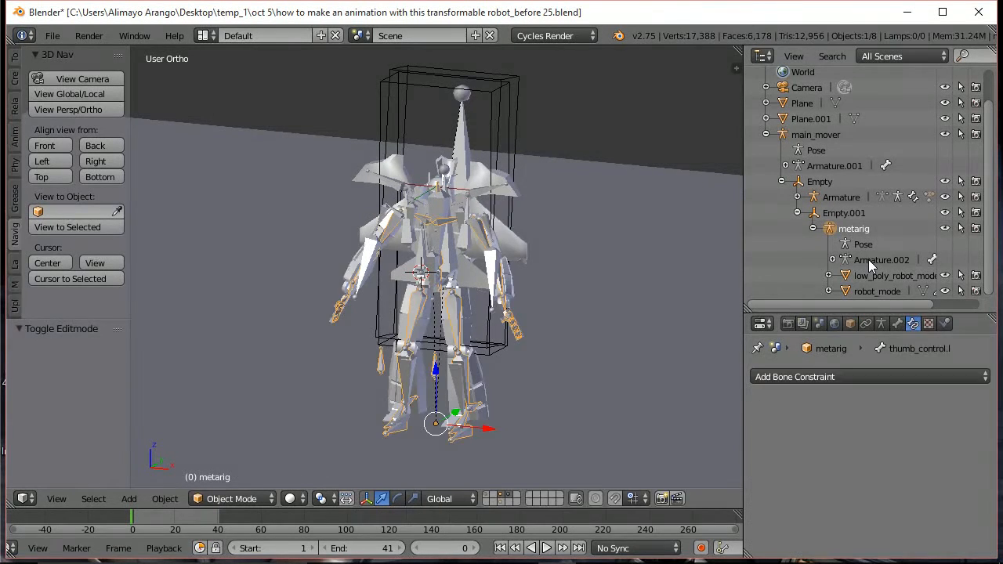
{"action": "left_click", "coordinate": [856, 262]}
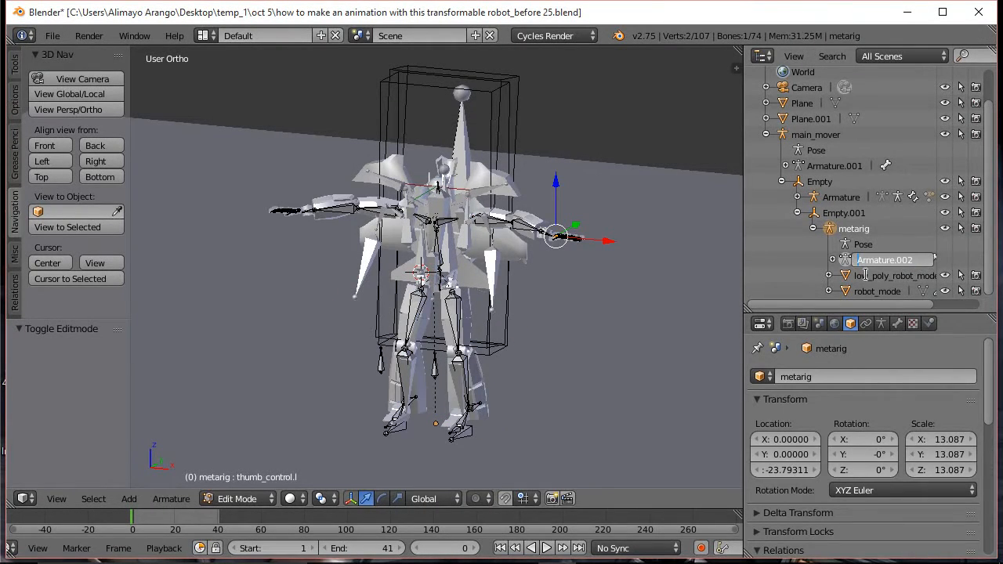
{"action": "type", "text": "r_"}
{"action": "key", "text": "Return"}
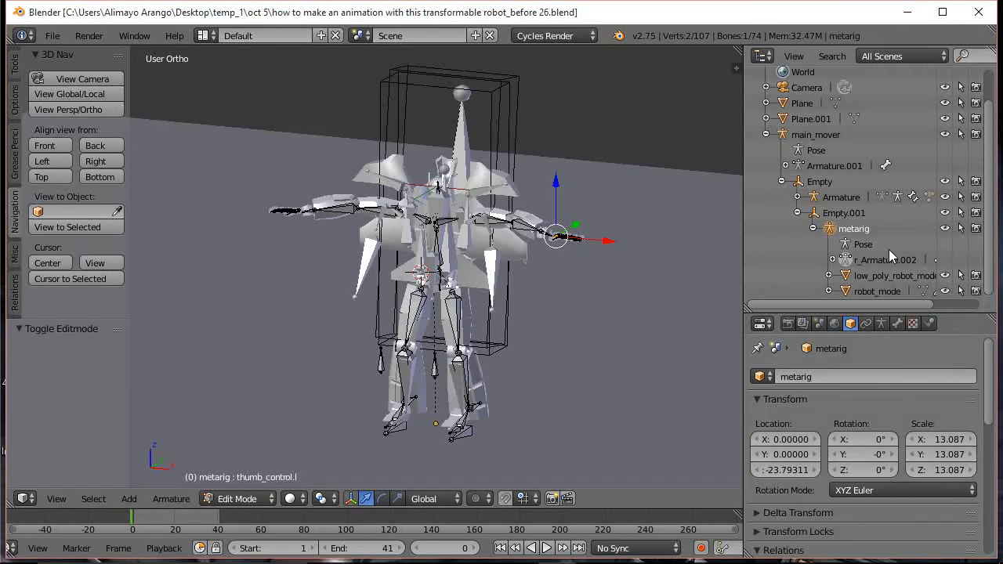
- Turn off viewport visibility, selectability and rendering for both robot_mode and low_poly_robot_mode
{"action": "left_click", "coordinate": [945, 291]}
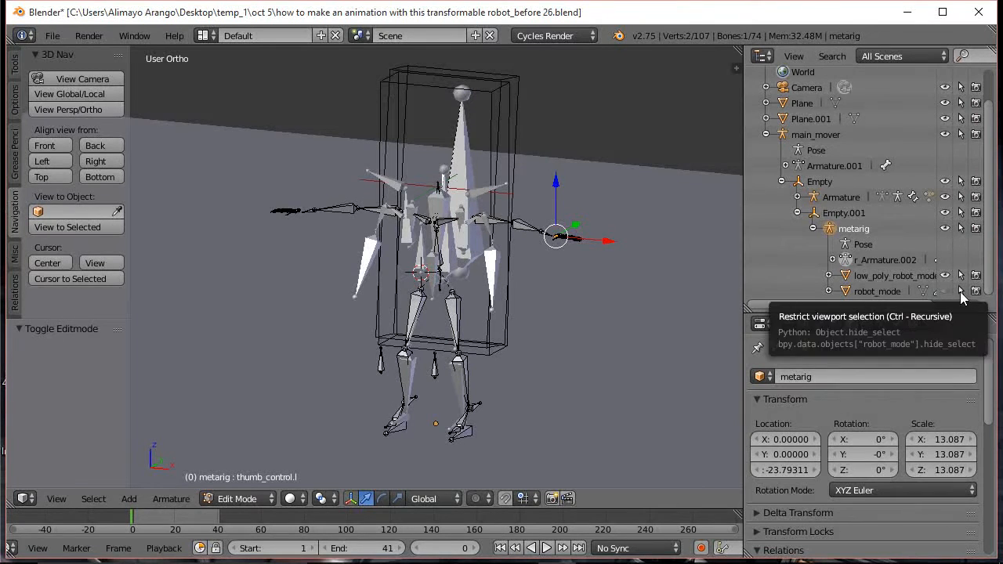
{"action": "left_click", "coordinate": [960, 290]}
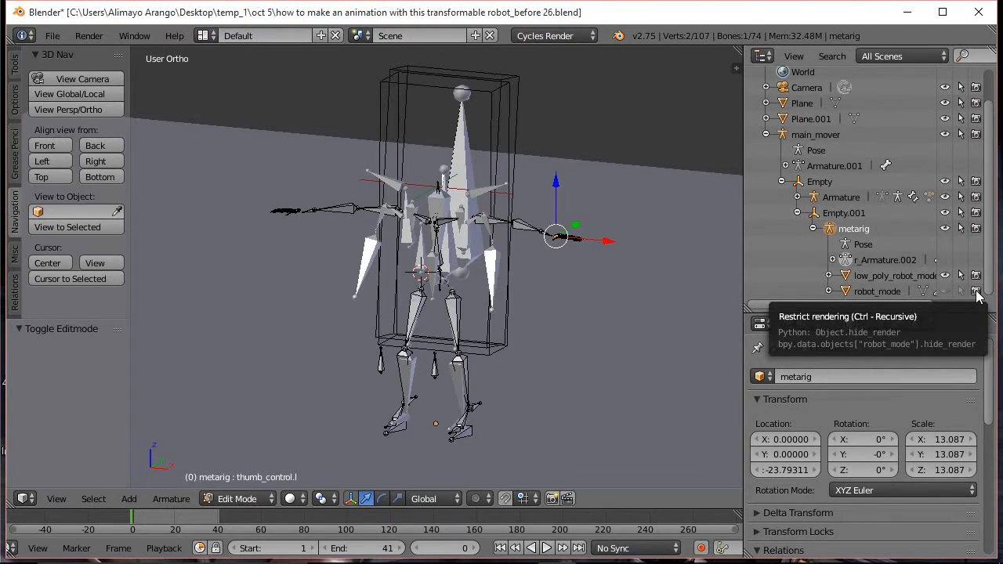
{"action": "left_click", "coordinate": [976, 291]}
{"action": "left_click", "coordinate": [943, 275]}
{"action": "left_click", "coordinate": [963, 278]}
{"action": "left_click", "coordinate": [976, 277]}
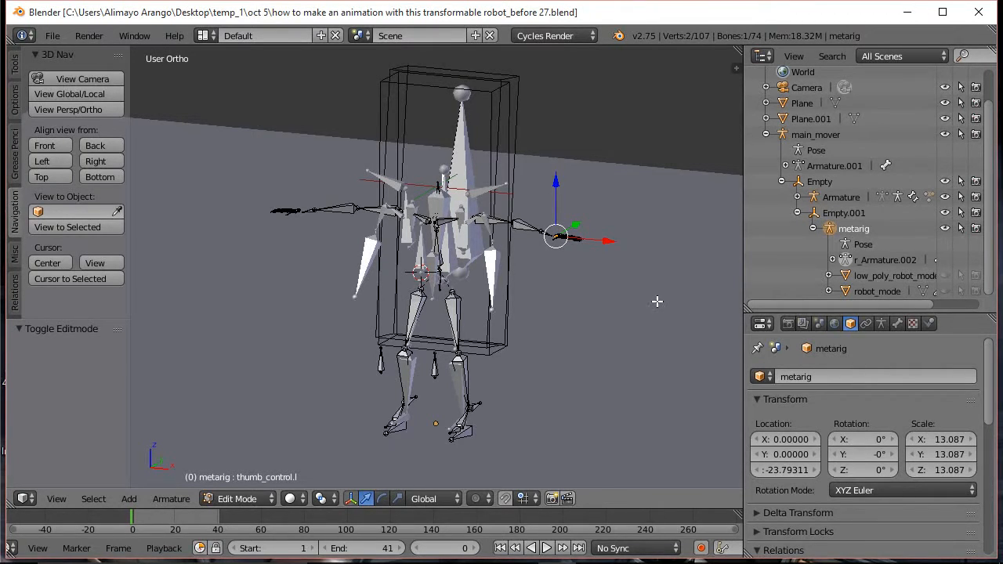
- Deselect all bones, return to Object Mode and rename the metarig object to r_metarig
{"action": "key", "text": "a"}
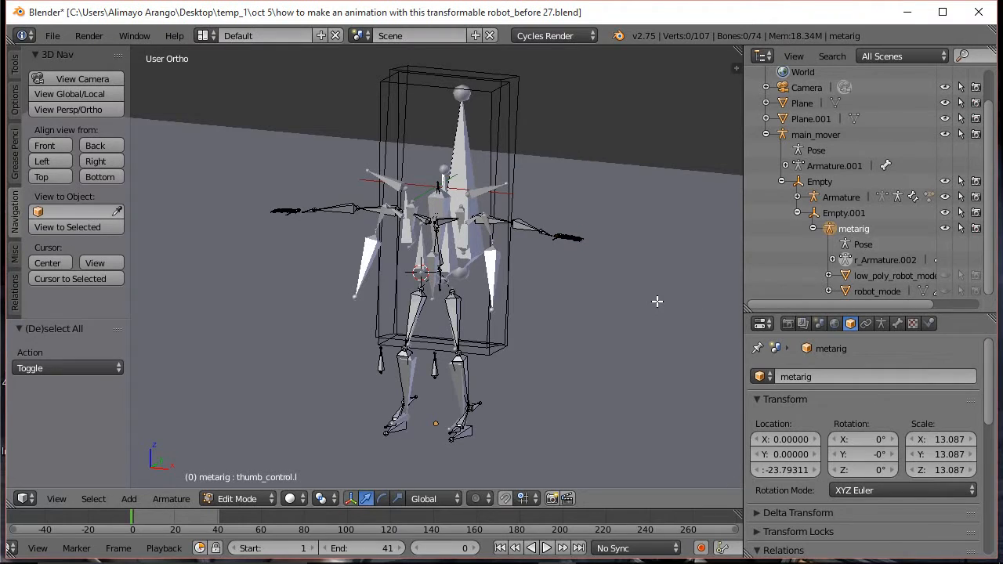
{"action": "left_click", "coordinate": [272, 500]}
{"action": "left_click", "coordinate": [268, 481]}
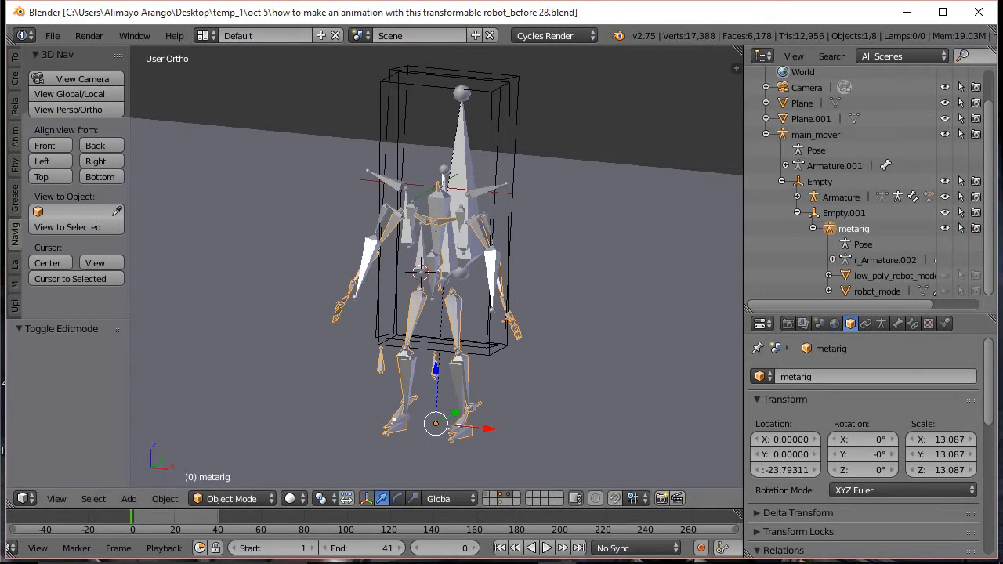
{"action": "double_click", "coordinate": [846, 234]}
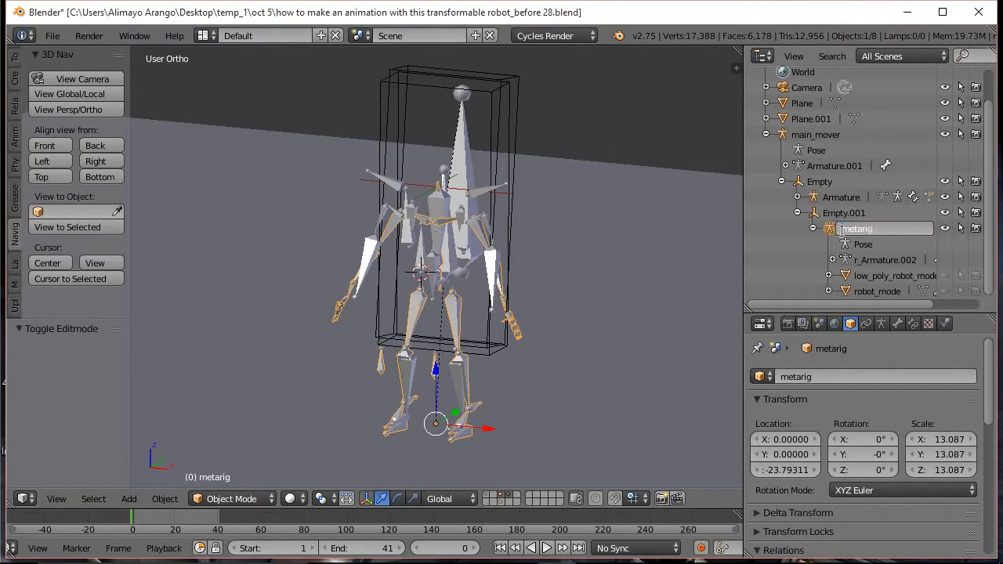
{"action": "left_click", "coordinate": [845, 228]}
{"action": "type", "text": "r_"}
{"action": "key", "text": "Return"}
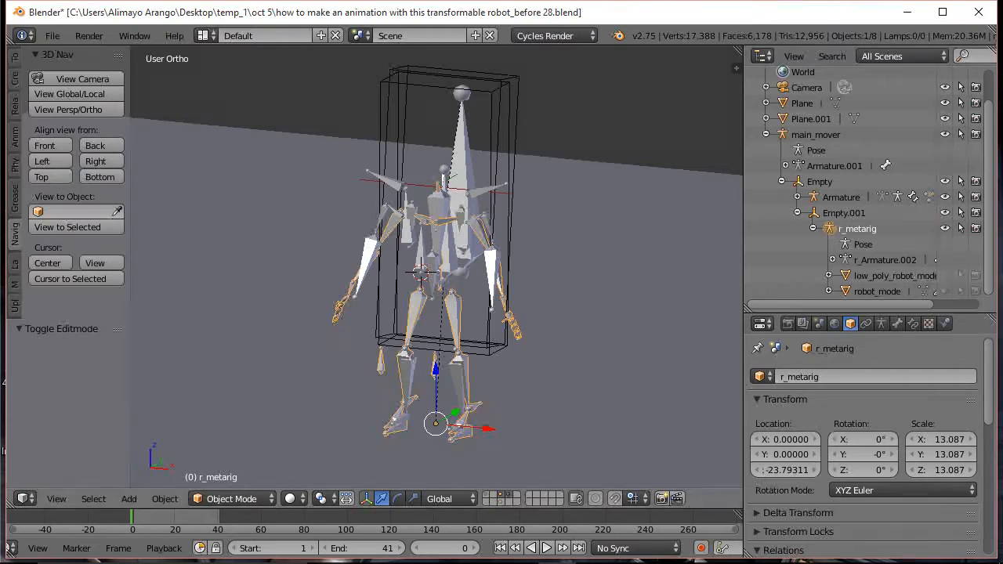
- Turn off r_metarig's viewport visibility, selectability and rendering, and add layer 1 to the visible layers
{"action": "left_click", "coordinate": [944, 228]}
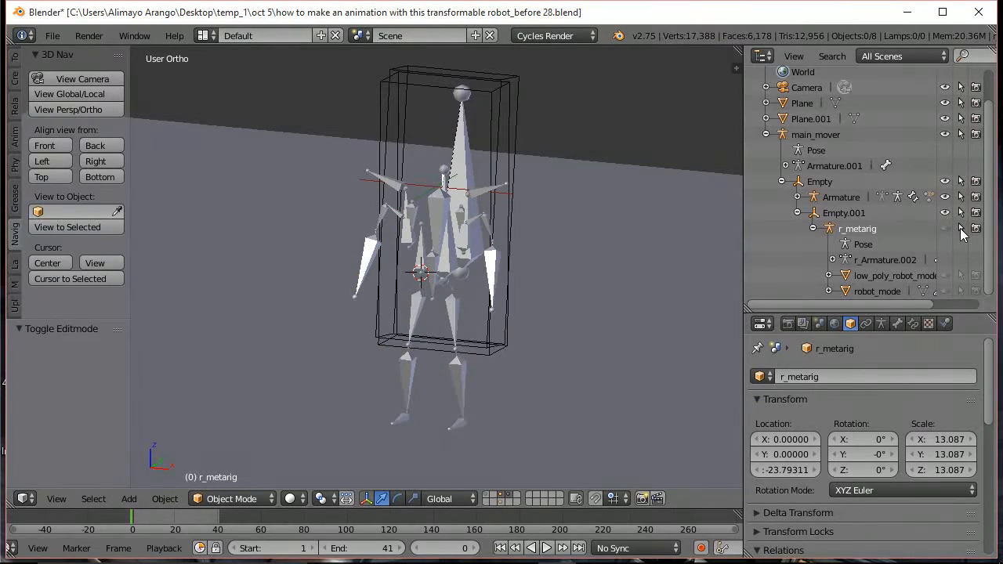
{"action": "left_click", "coordinate": [975, 229]}
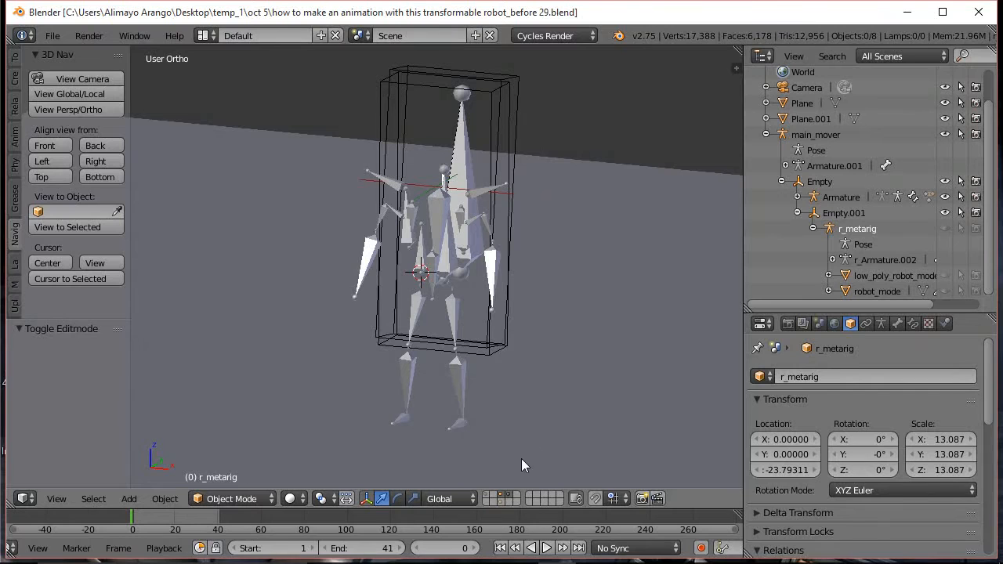
{"action": "left_click", "coordinate": [488, 496], "text": "shift"}
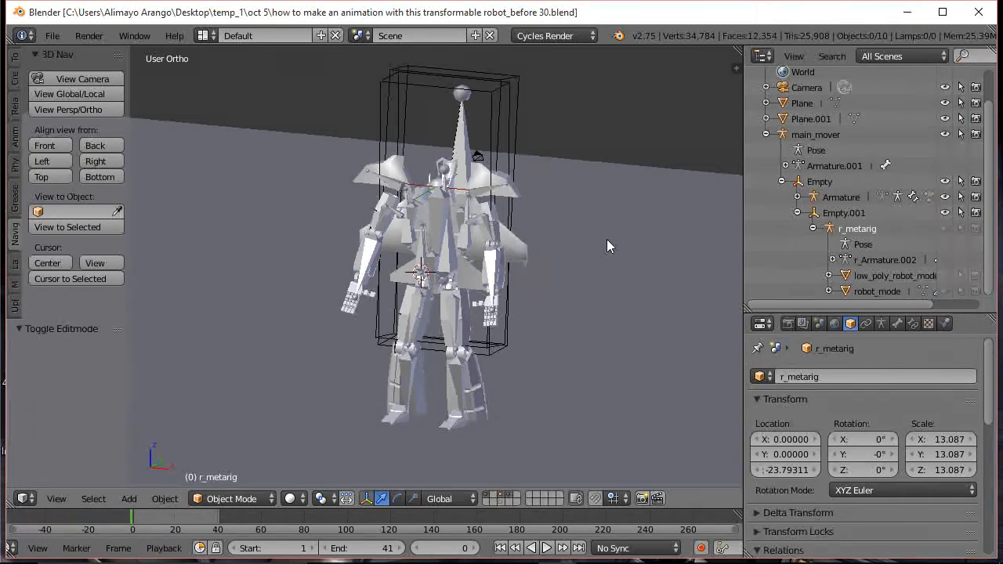
- Enlarge the ground plane Plane.001 beneath the robot to a uniform scale of about 294
{"action": "scroll", "coordinate": [615, 236], "scroll_direction": "down", "scroll_amount": 4}
{"action": "middle_click_drag", "start_coordinate": [605, 286], "coordinate": [537, 337]}
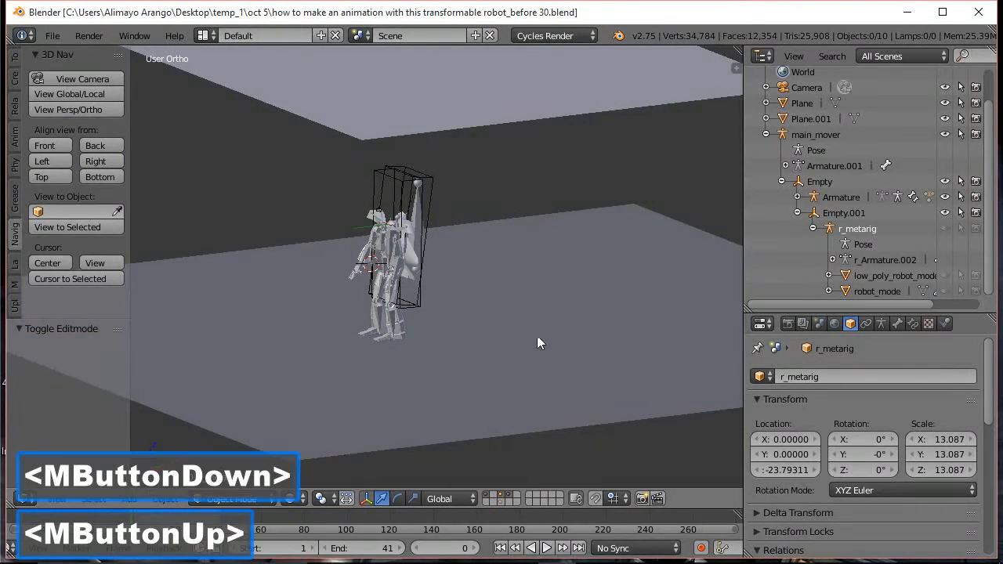
{"action": "left_click", "coordinate": [533, 356]}
{"action": "scroll", "coordinate": [532, 355], "scroll_direction": "down", "scroll_amount": 5}
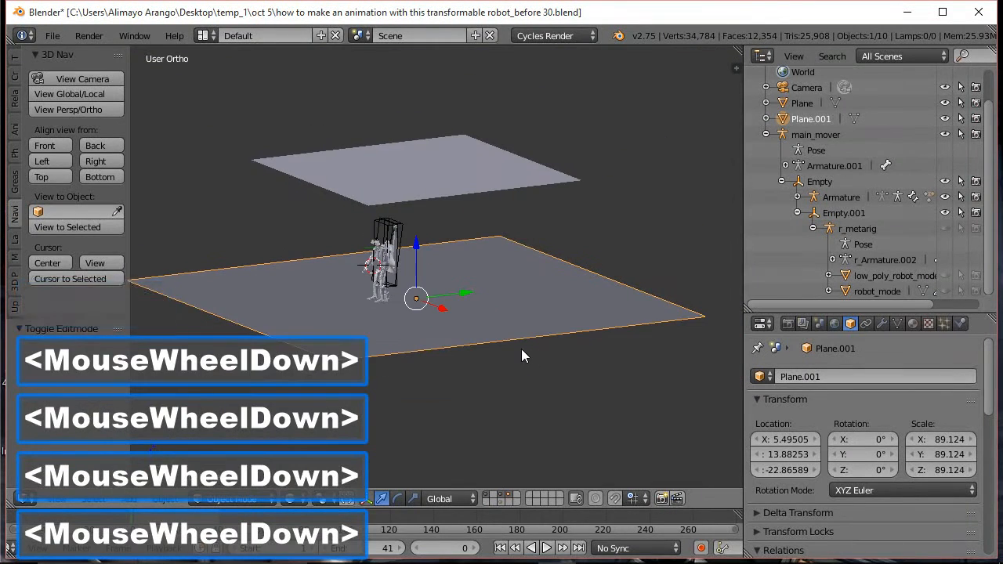
{"action": "scroll", "coordinate": [521, 349], "scroll_direction": "down", "scroll_amount": 2}
{"action": "key", "text": "s"}
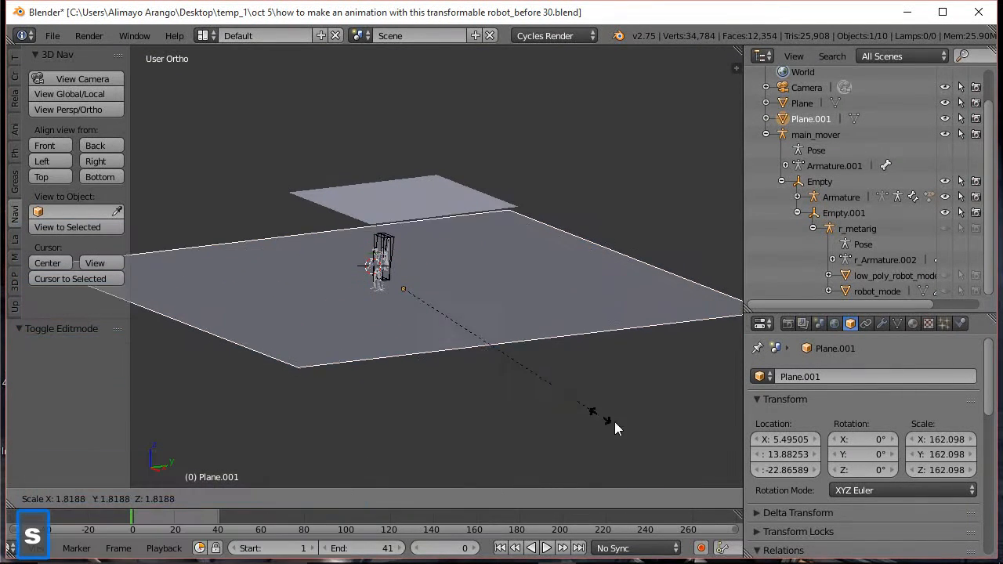
{"action": "left_click", "coordinate": [538, 339]}
{"action": "scroll", "coordinate": [535, 335], "scroll_direction": "down", "scroll_amount": 3}
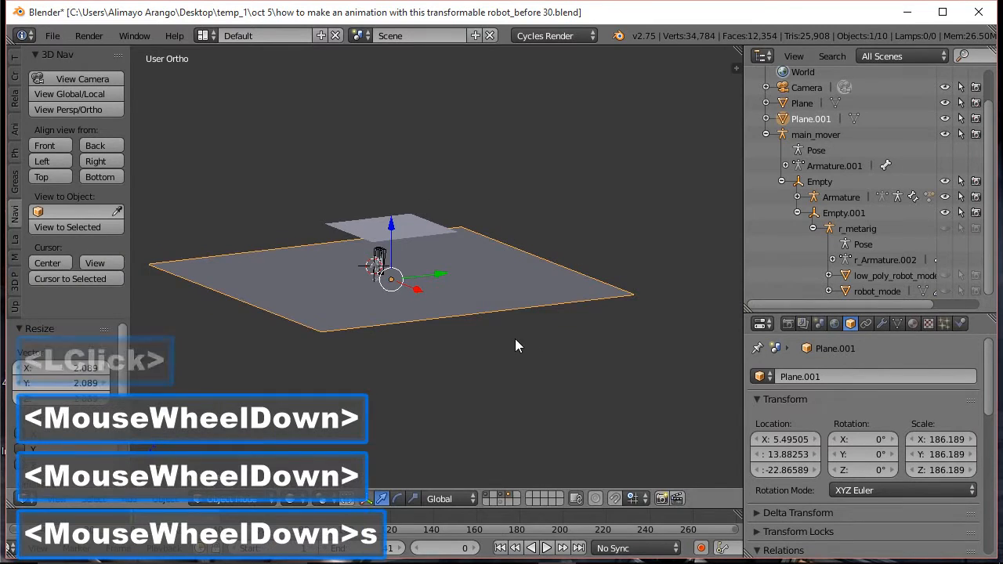
{"action": "left_click", "coordinate": [486, 309]}
- Select main_mover and, at frame 1, rotate it about 94.6° around the global X axis to lay the robot flat
{"action": "scroll", "coordinate": [486, 313], "scroll_direction": "up", "scroll_amount": 3}
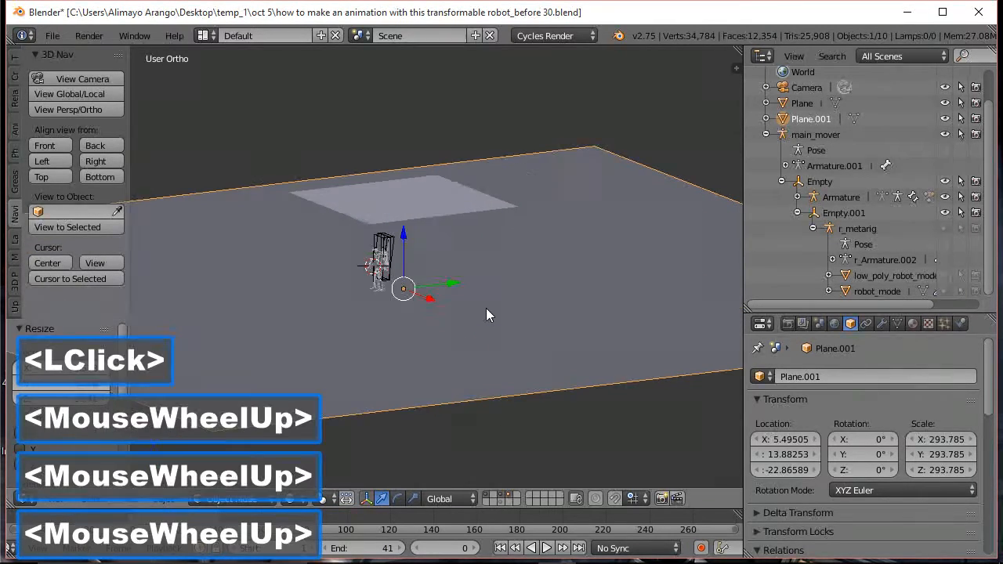
{"action": "scroll", "coordinate": [485, 308], "scroll_direction": "up", "scroll_amount": 8}
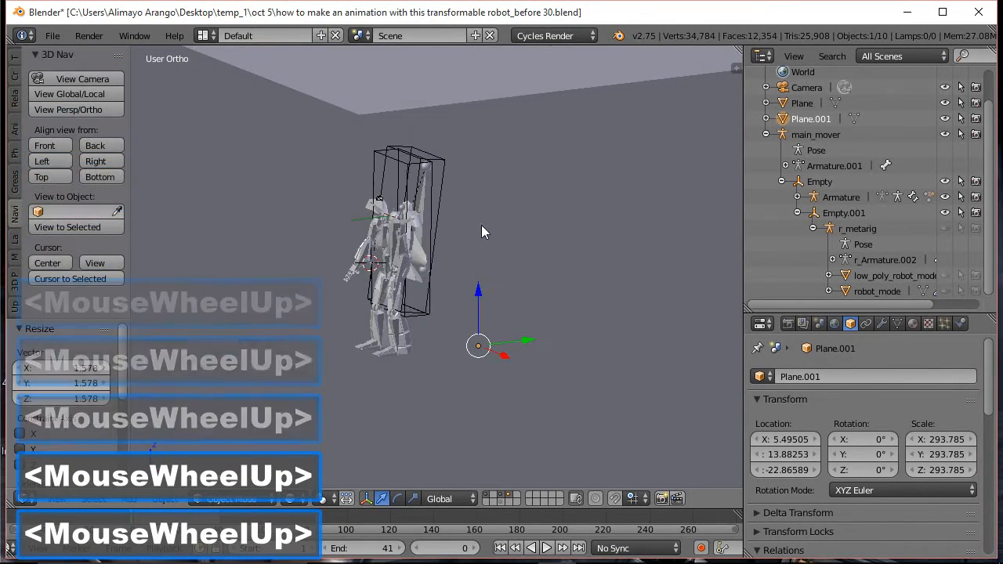
{"action": "left_click", "coordinate": [423, 197]}
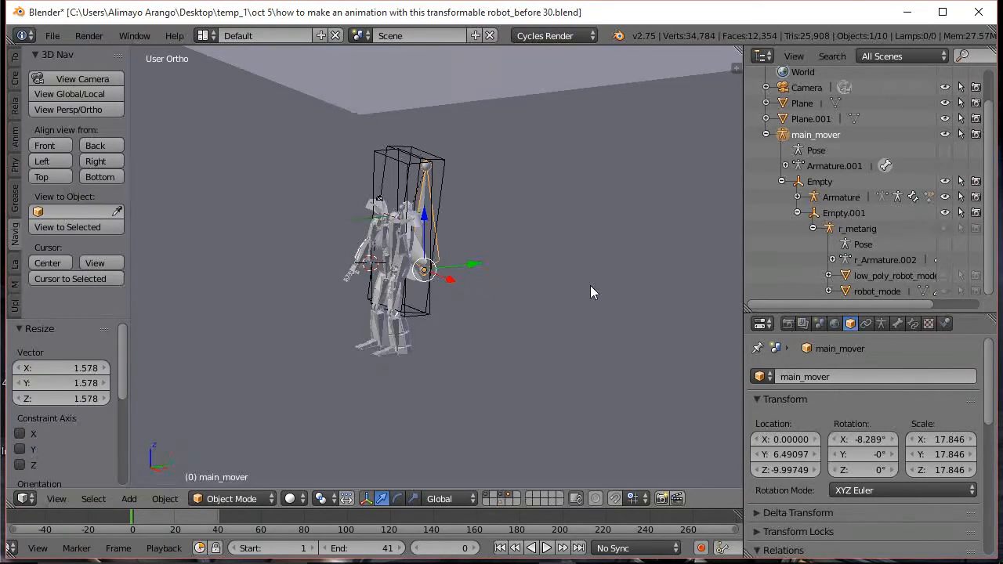
{"action": "left_click", "coordinate": [475, 548]}
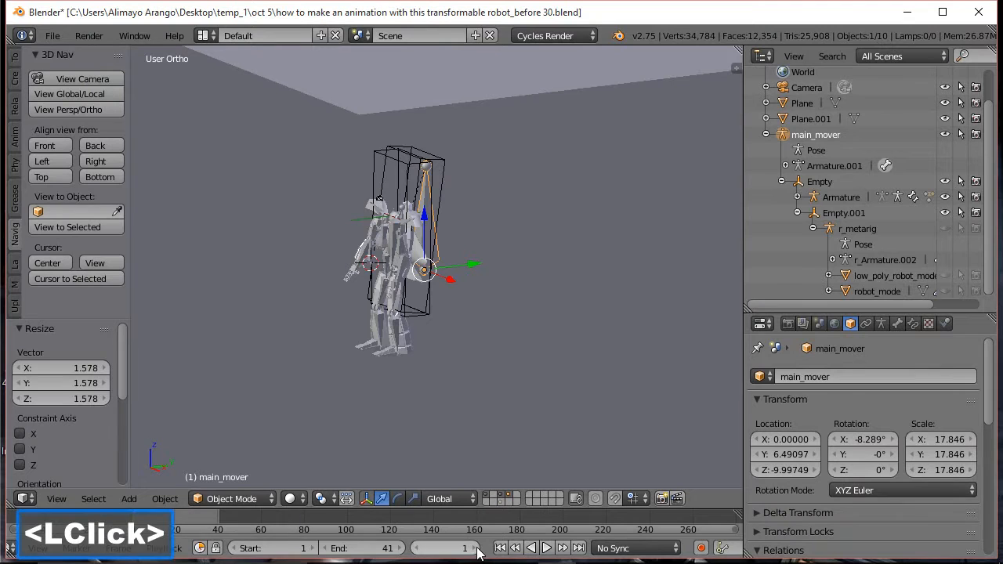
{"action": "key", "text": "r"}
{"action": "key", "text": "x"}
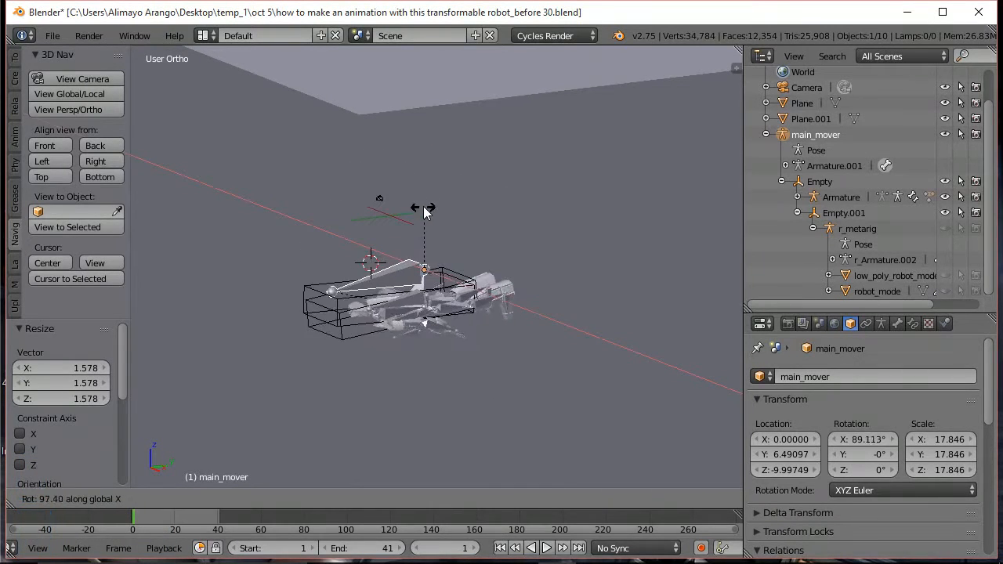
{"action": "left_click", "coordinate": [429, 211]}
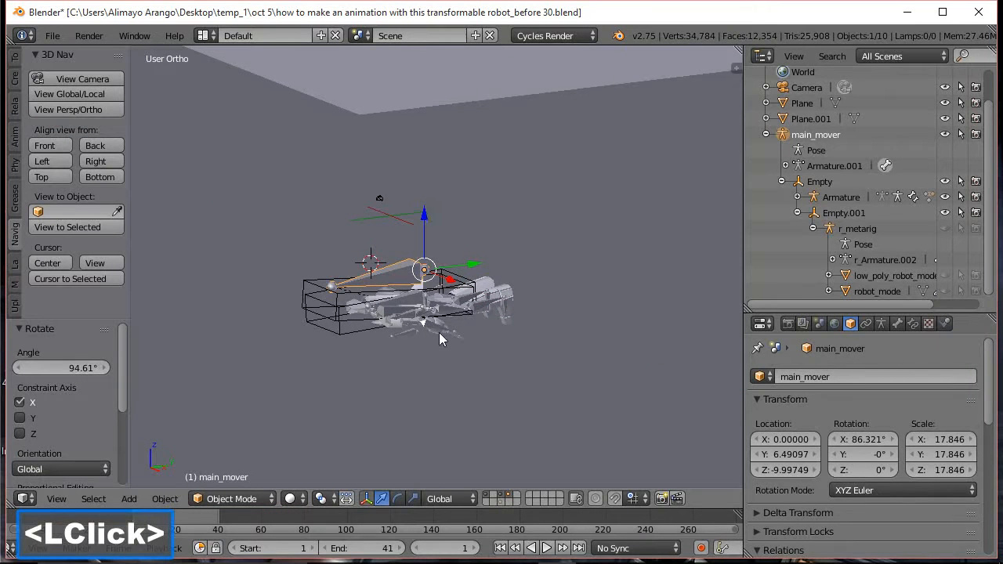
- Select the robot's Armature, enter Pose Mode and scale the transformation_control bone uniformly by about 0.44
{"action": "left_click", "coordinate": [415, 341]}
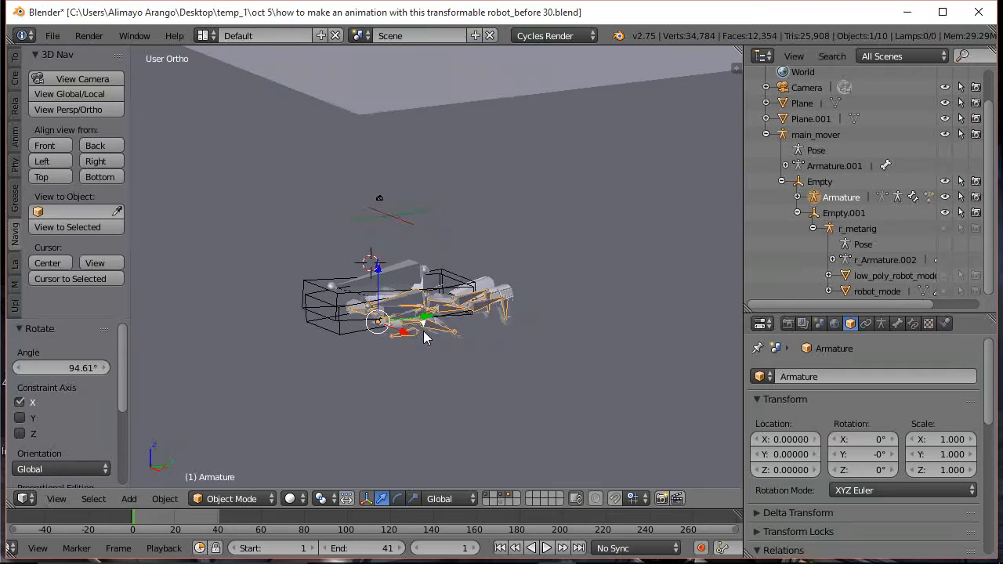
{"action": "left_click", "coordinate": [267, 499]}
{"action": "left_click", "coordinate": [256, 444]}
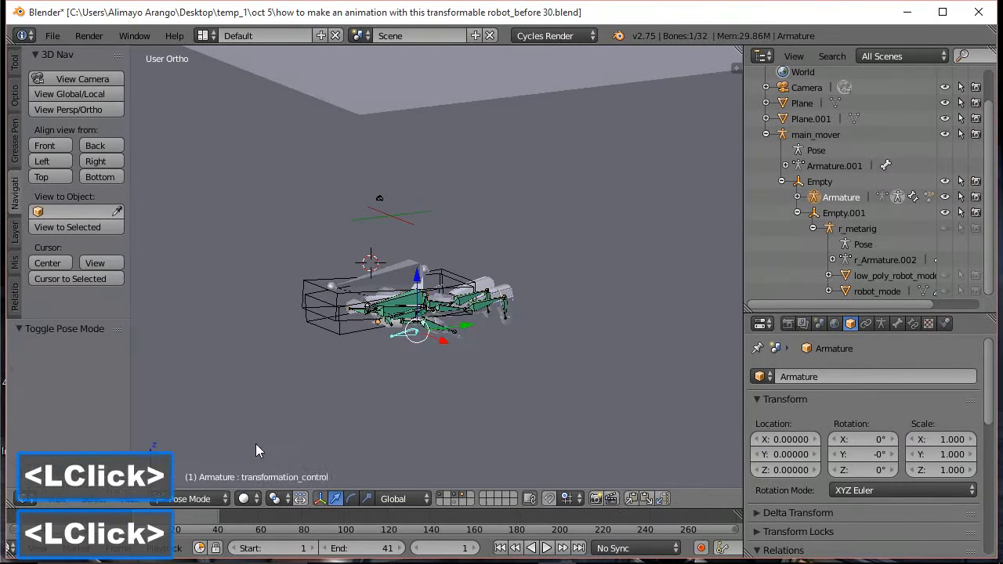
{"action": "key", "text": "s"}
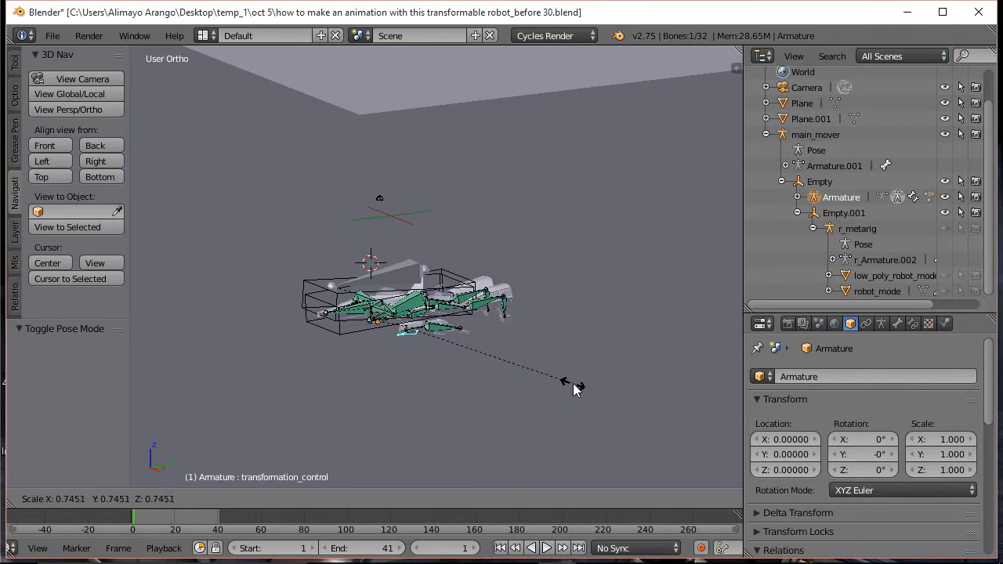
{"action": "left_click", "coordinate": [509, 369]}
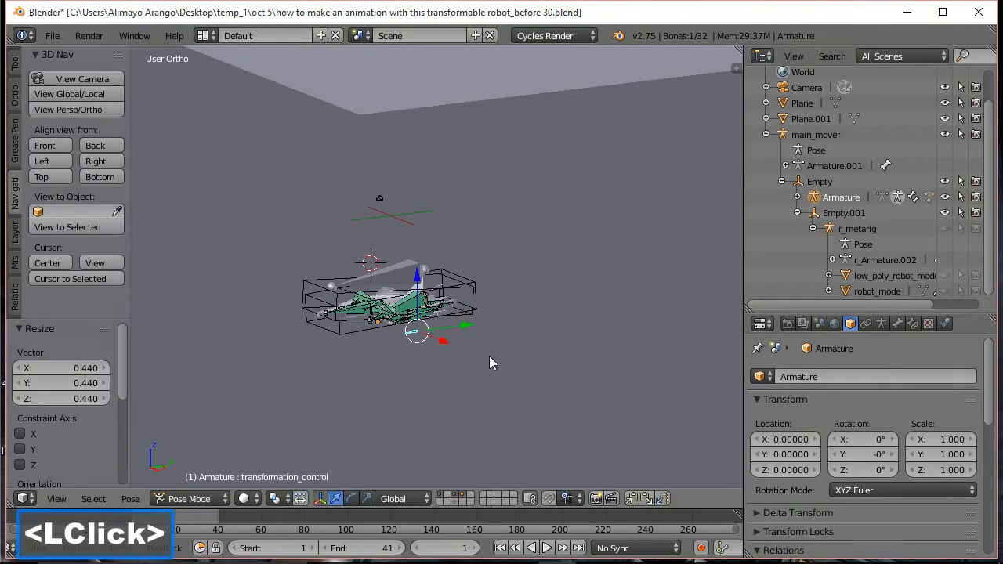
- Select main_mover in Object Mode and move it along the global Y axis to about Y 208.27, near the ground plane's far end
{"action": "scroll", "coordinate": [489, 362], "scroll_direction": "up", "scroll_amount": 2}
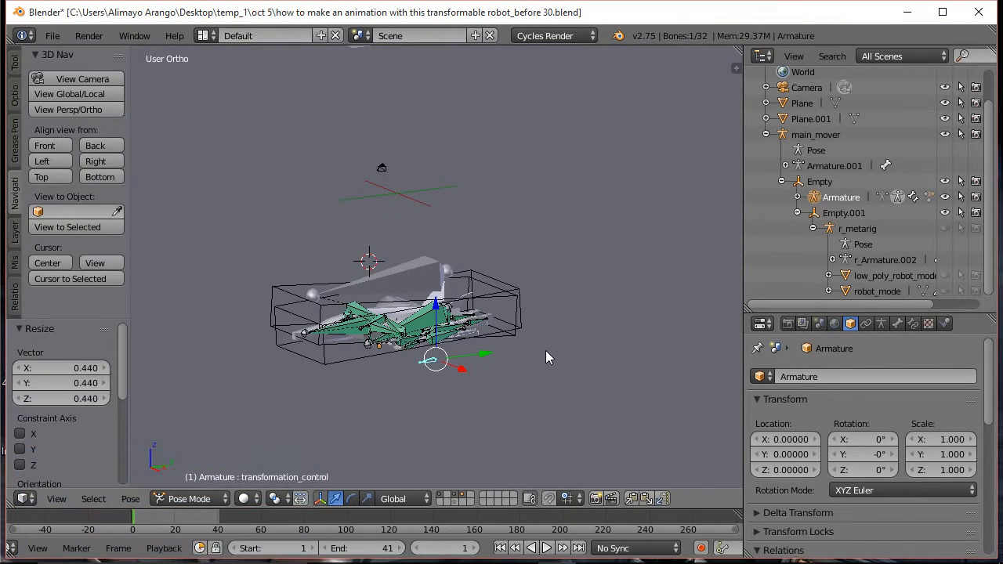
{"action": "scroll", "coordinate": [548, 352], "scroll_direction": "down", "scroll_amount": 5}
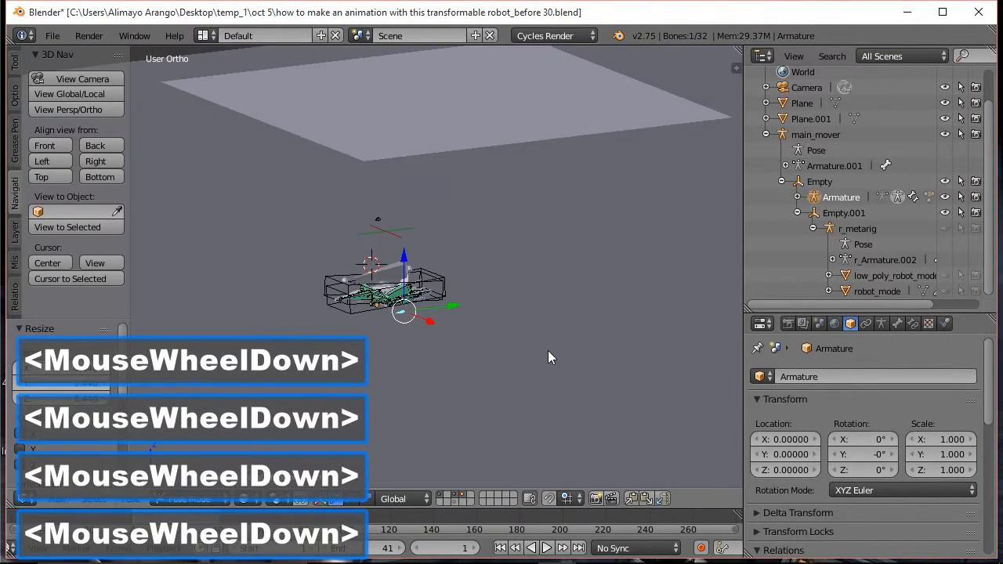
{"action": "scroll", "coordinate": [548, 357], "scroll_direction": "down", "scroll_amount": 1}
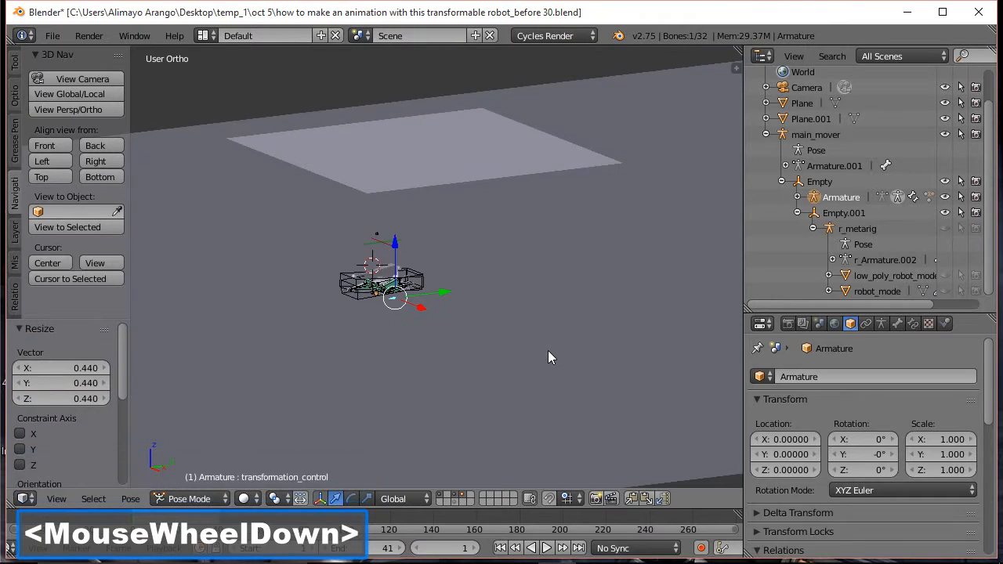
{"action": "scroll", "coordinate": [547, 357], "scroll_direction": "down", "scroll_amount": 1}
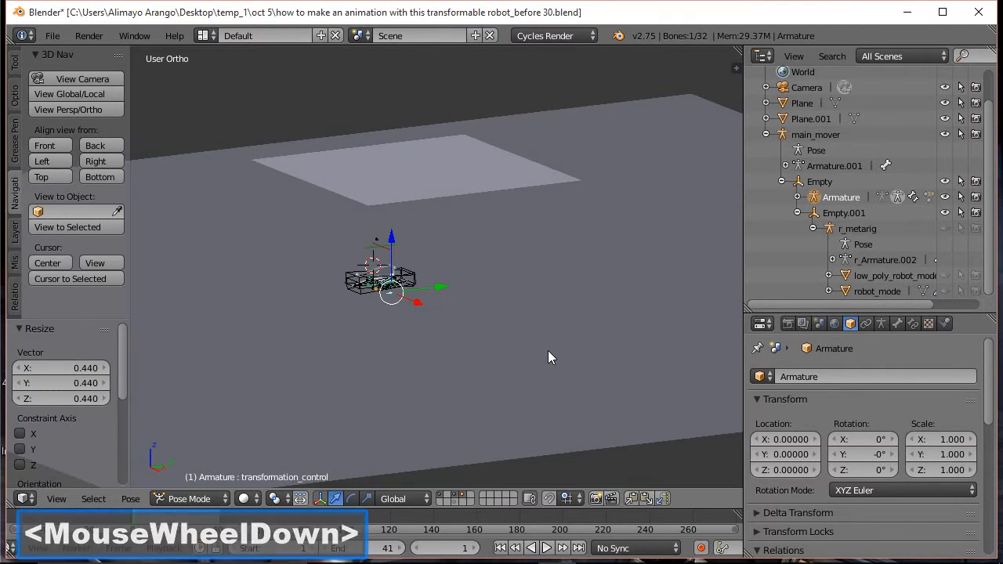
{"action": "scroll", "coordinate": [464, 321], "scroll_direction": "up", "scroll_amount": 2}
{"action": "scroll", "coordinate": [464, 321], "scroll_direction": "down", "scroll_amount": 1}
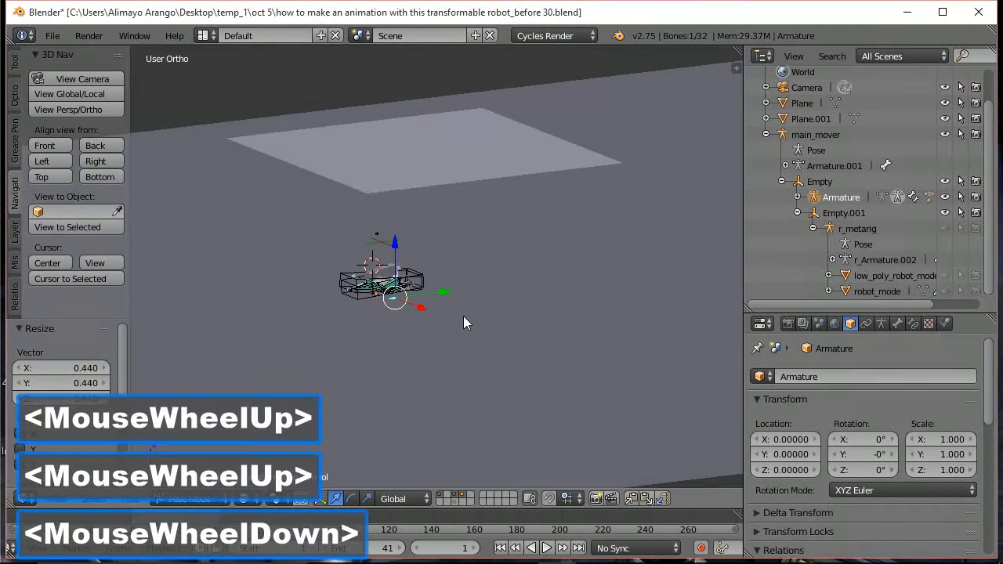
{"action": "scroll", "coordinate": [464, 321], "scroll_direction": "up", "scroll_amount": 2}
{"action": "left_click", "coordinate": [463, 264]}
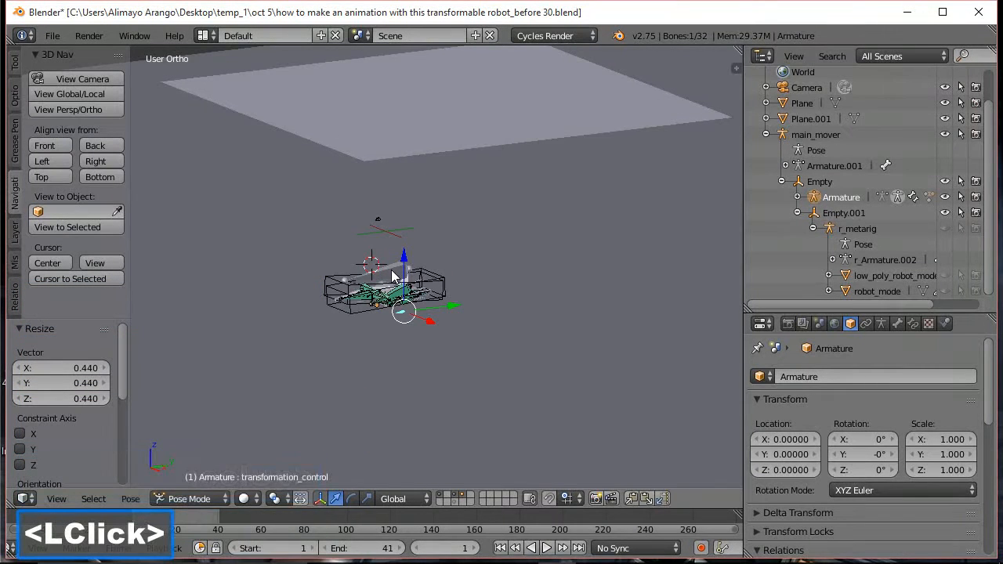
{"action": "left_click_drag", "start_coordinate": [453, 263], "coordinate": [673, 305]}
{"action": "scroll", "coordinate": [673, 306], "scroll_direction": "down", "scroll_amount": 6}
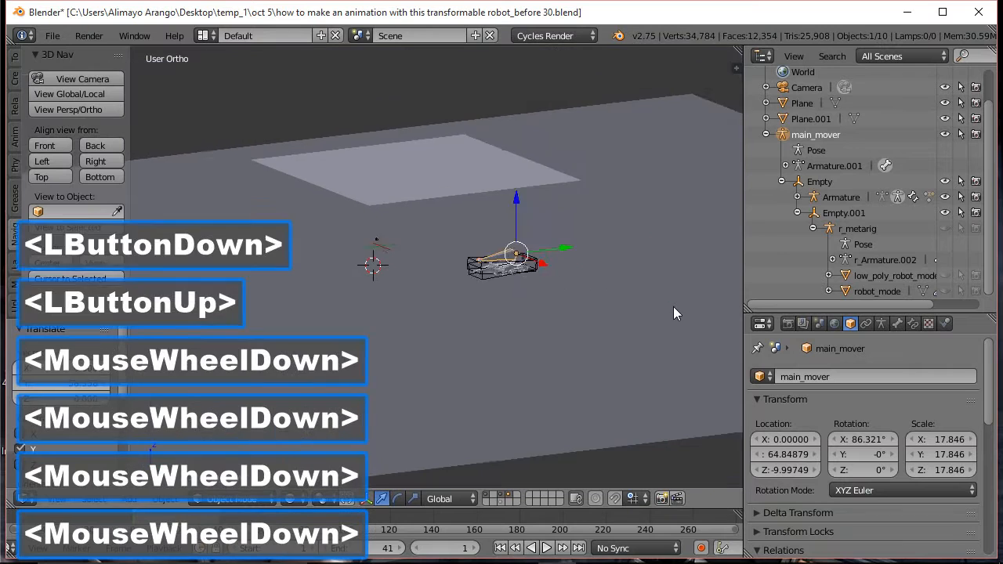
{"action": "left_click_drag", "start_coordinate": [594, 253], "coordinate": [697, 239]}
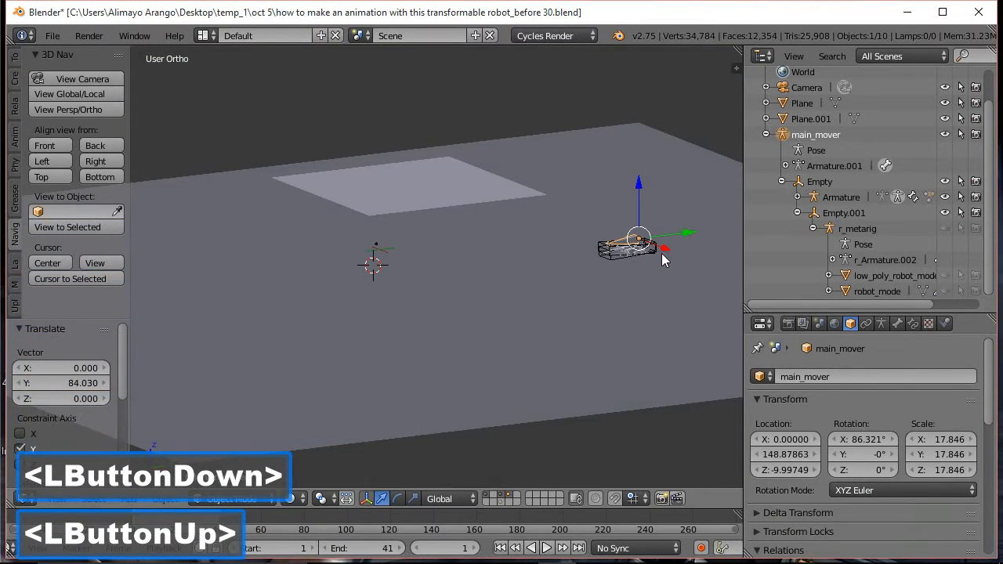
{"action": "scroll", "coordinate": [654, 274], "scroll_direction": "down", "scroll_amount": 2}
{"action": "left_click_drag", "start_coordinate": [611, 243], "coordinate": [679, 244]}
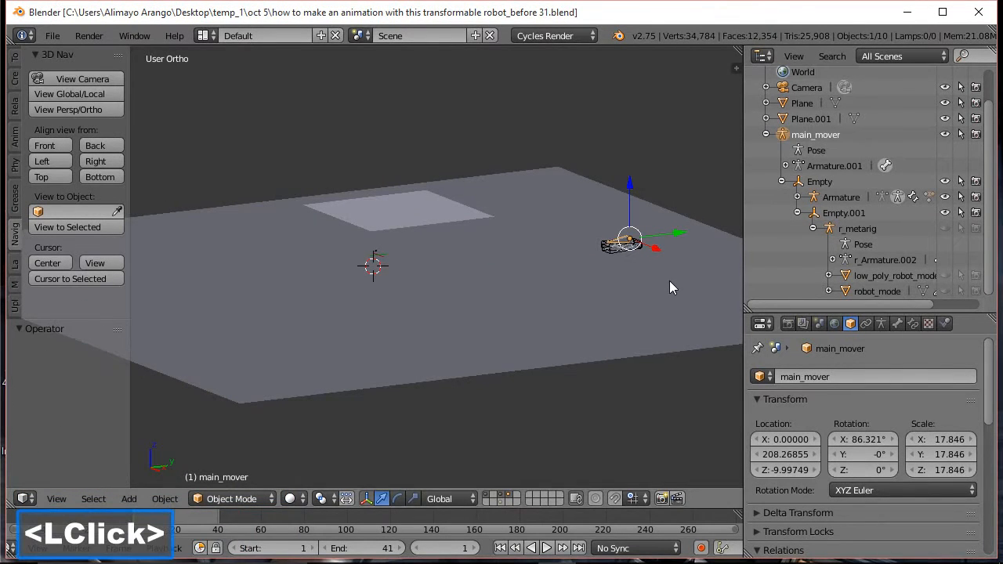
- Insert a LocRot keyframe for main_mover at frame 1 and set the animation's end frame to 120
{"action": "key", "text": "i"}
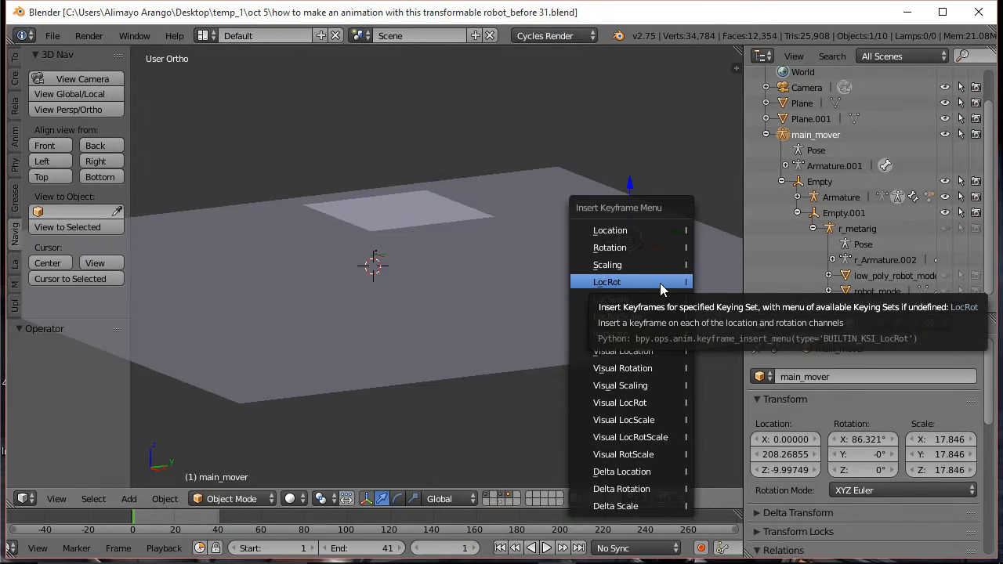
{"action": "left_click", "coordinate": [660, 285]}
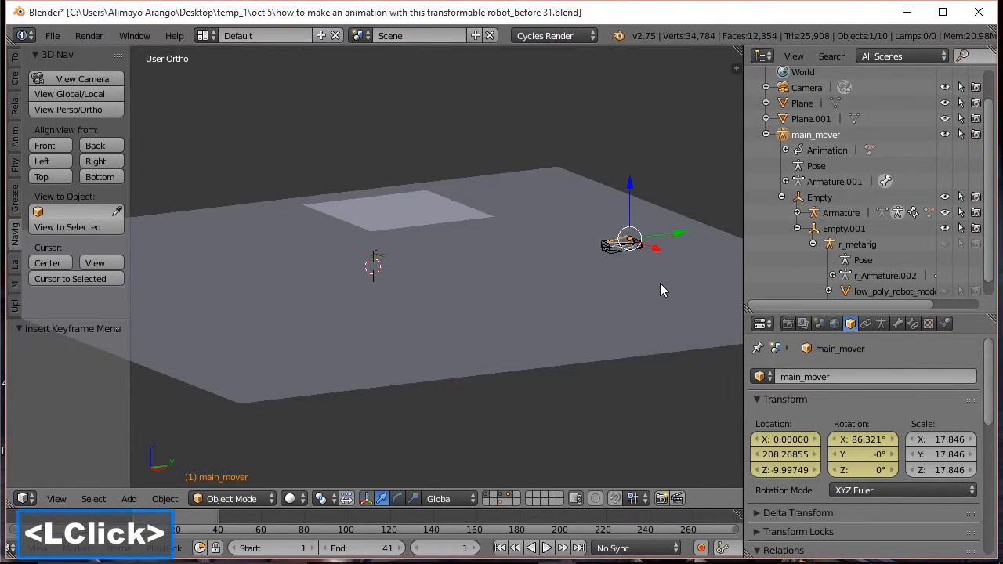
{"action": "left_click", "coordinate": [373, 552]}
{"action": "type", "text": "120"}
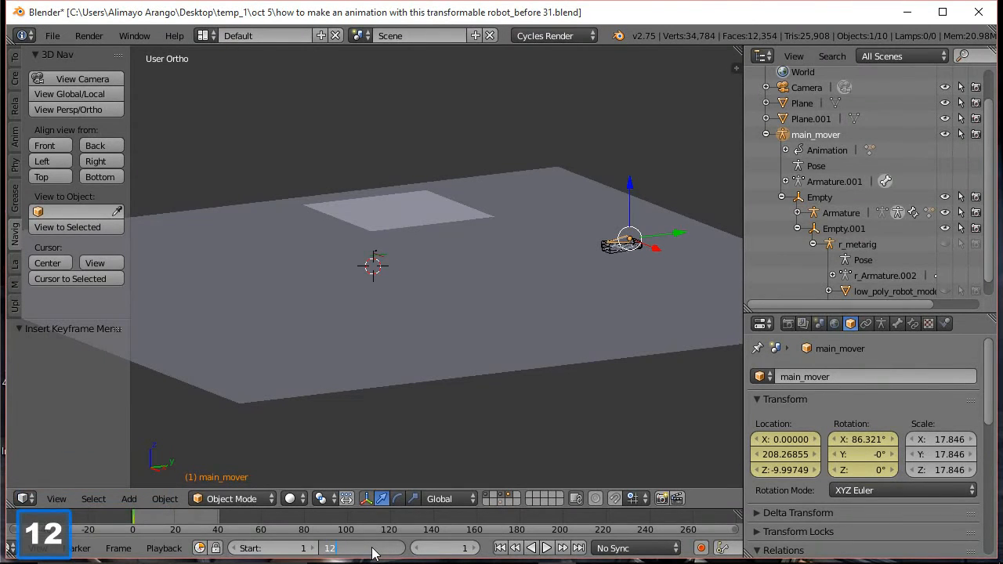
{"action": "left_click", "coordinate": [594, 405]}
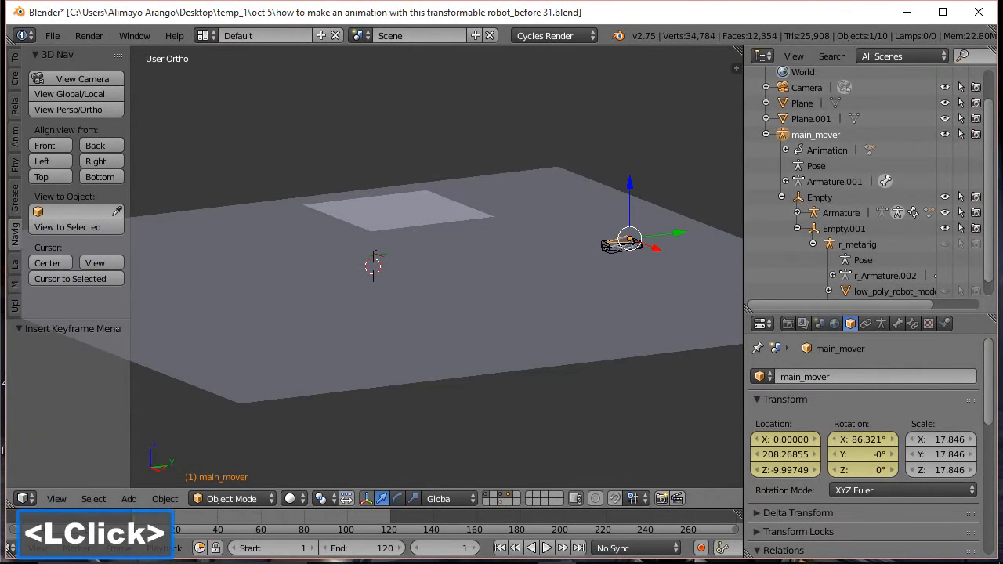
- At frame 22, move main_mover about -273.9 units along global Y and rotate it about -89.9° around global X
{"action": "right_click", "coordinate": [179, 527]}
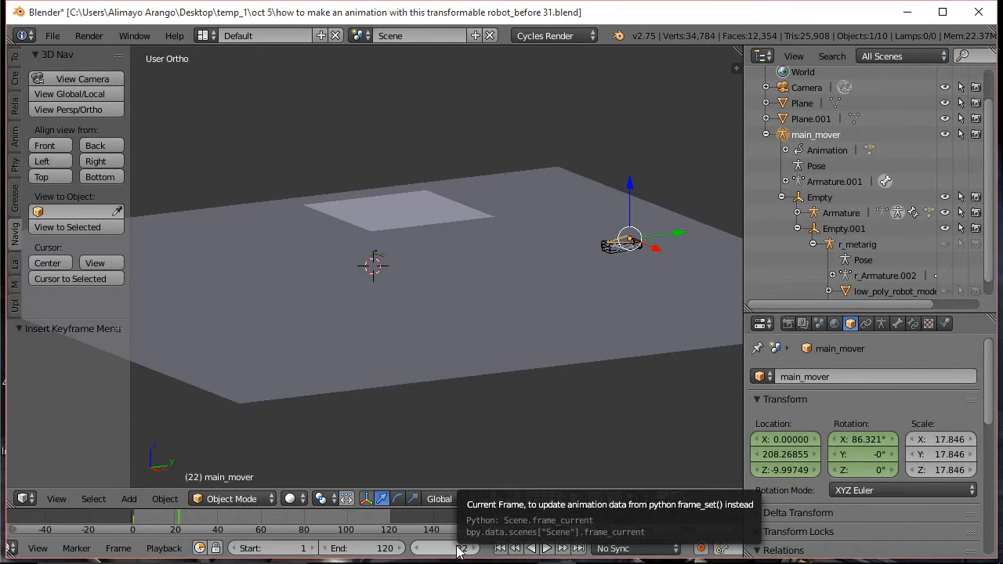
{"action": "left_click_drag", "start_coordinate": [686, 231], "coordinate": [358, 269]}
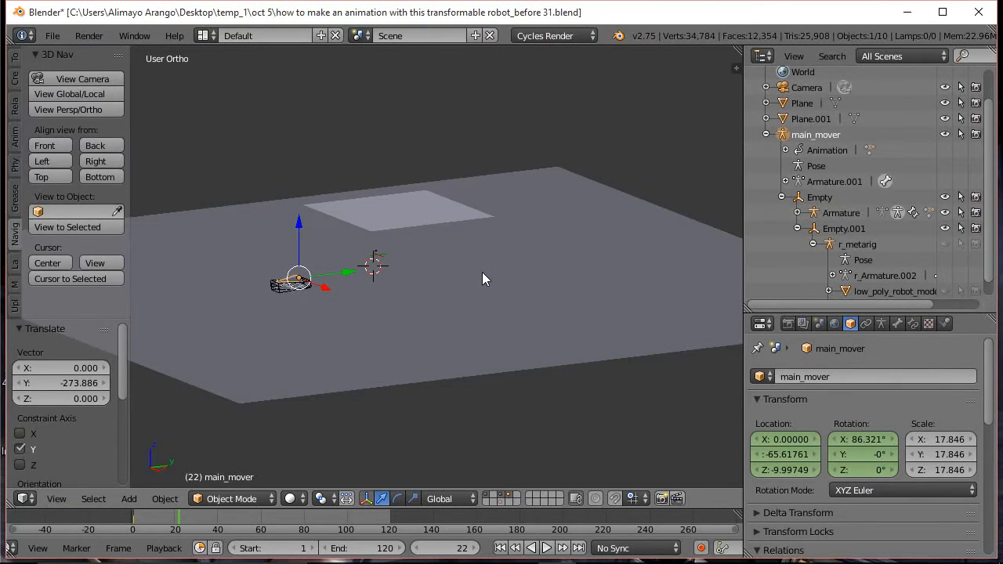
{"action": "key", "text": "r"}
{"action": "key", "text": "x"}
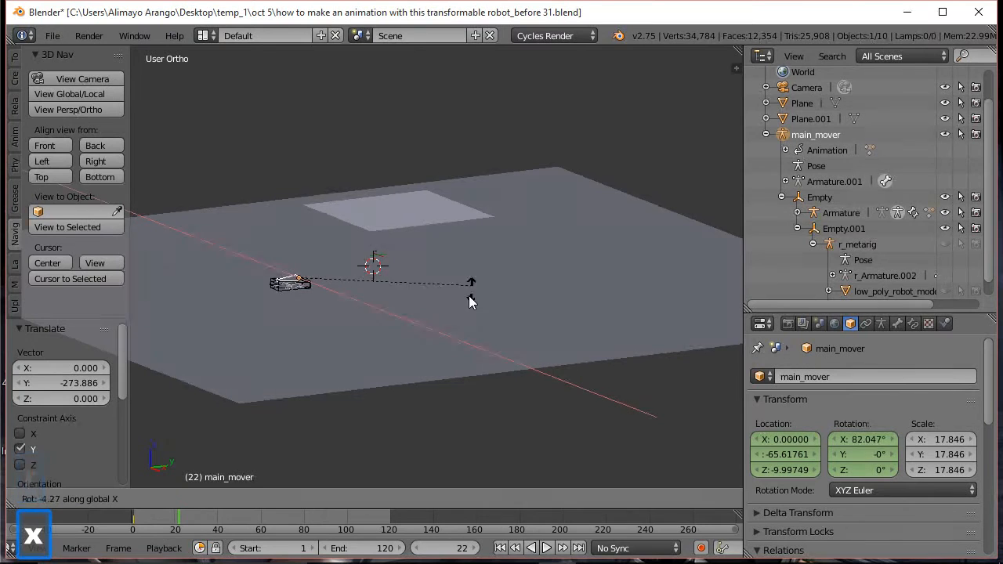
{"action": "left_click", "coordinate": [302, 367]}
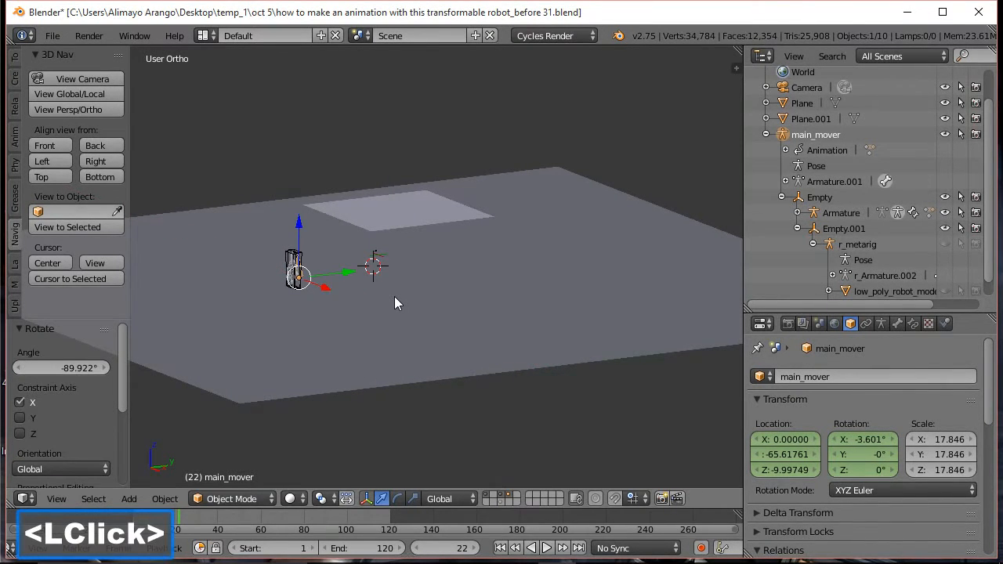
- Insert a LocRot keyframe for main_mover at frame 22 and save the file under the name ending in "before 32.blend"
{"action": "key", "text": "i"}
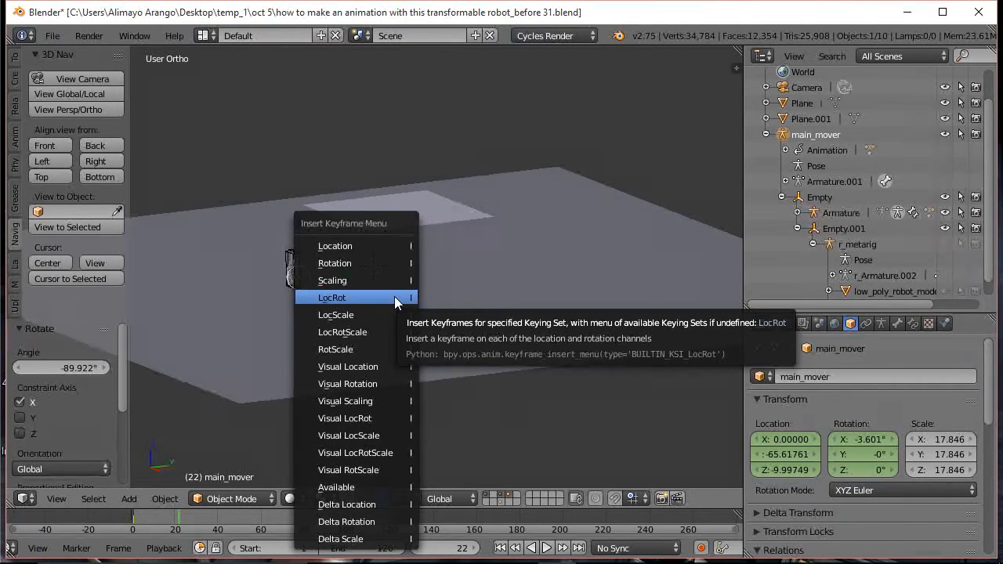
{"action": "left_click", "coordinate": [394, 297]}
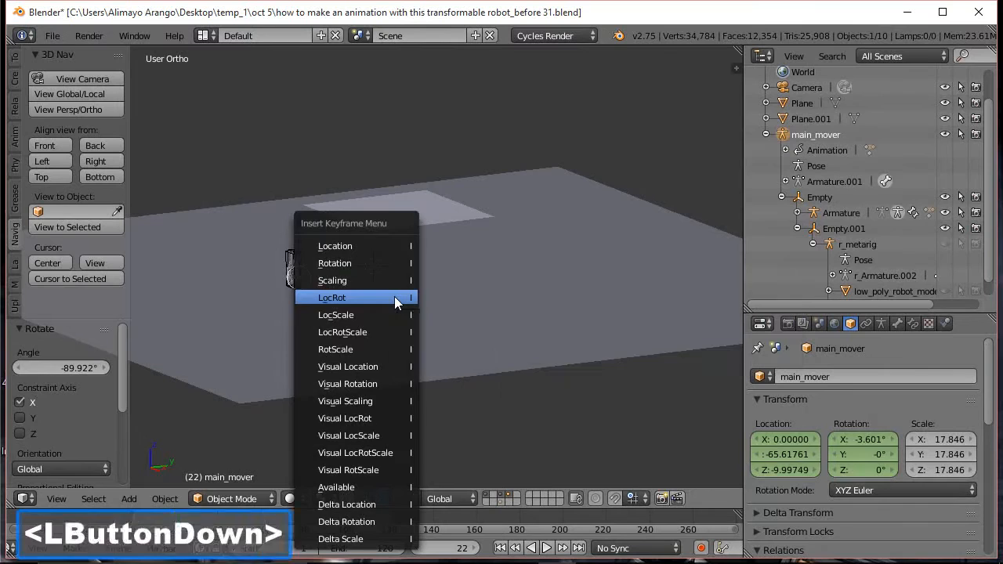
{"action": "left_click", "coordinate": [464, 208]}
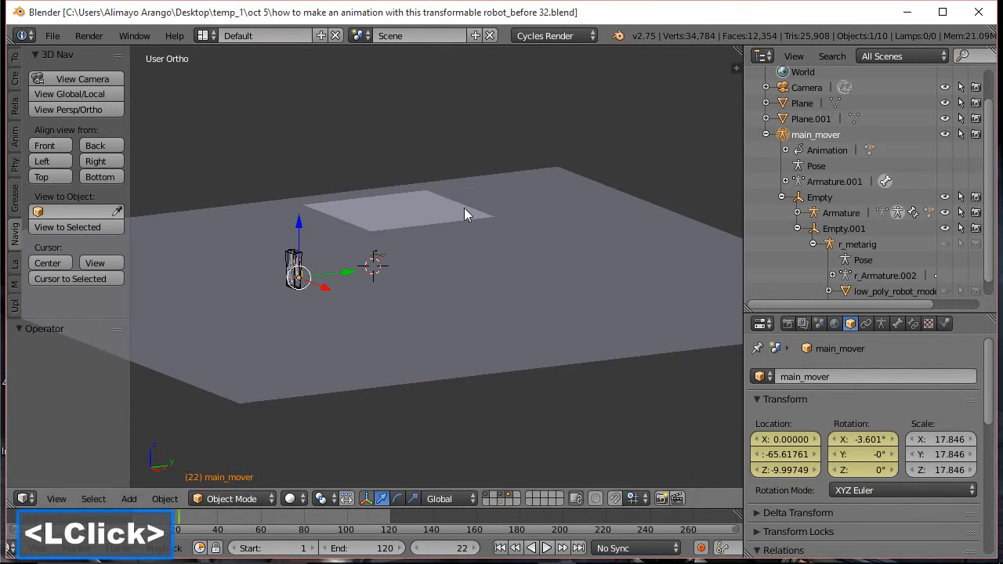
- At frame 26, raise main_mover about 12.2 units along global Z and rotate it about -30.1° around global X
{"action": "right_click", "coordinate": [180, 515]}
{"action": "right_click_drag", "start_coordinate": [179, 516], "coordinate": [187, 514]}
{"action": "left_click_drag", "start_coordinate": [302, 224], "coordinate": [302, 205]}
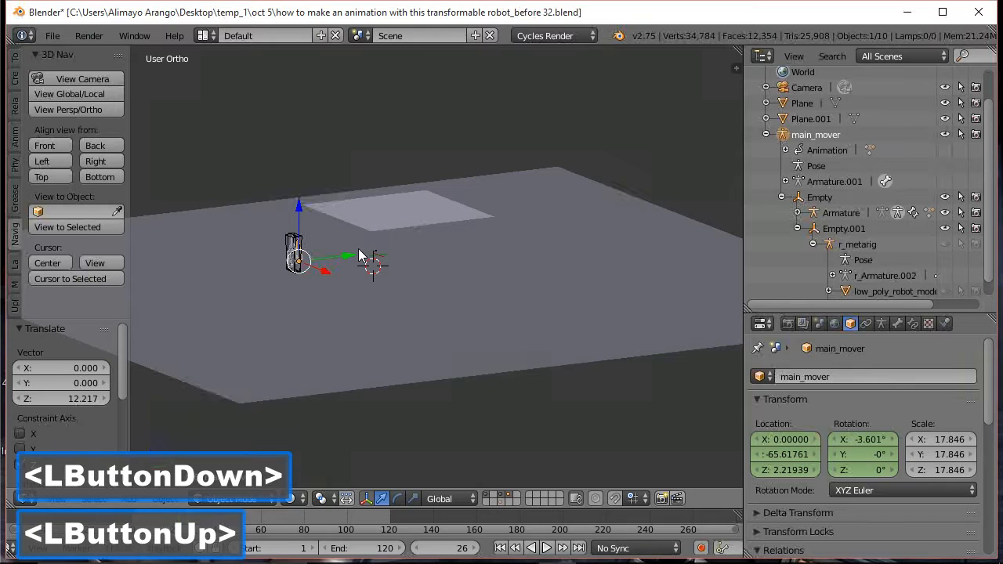
{"action": "key", "text": "r"}
{"action": "key", "text": "x"}
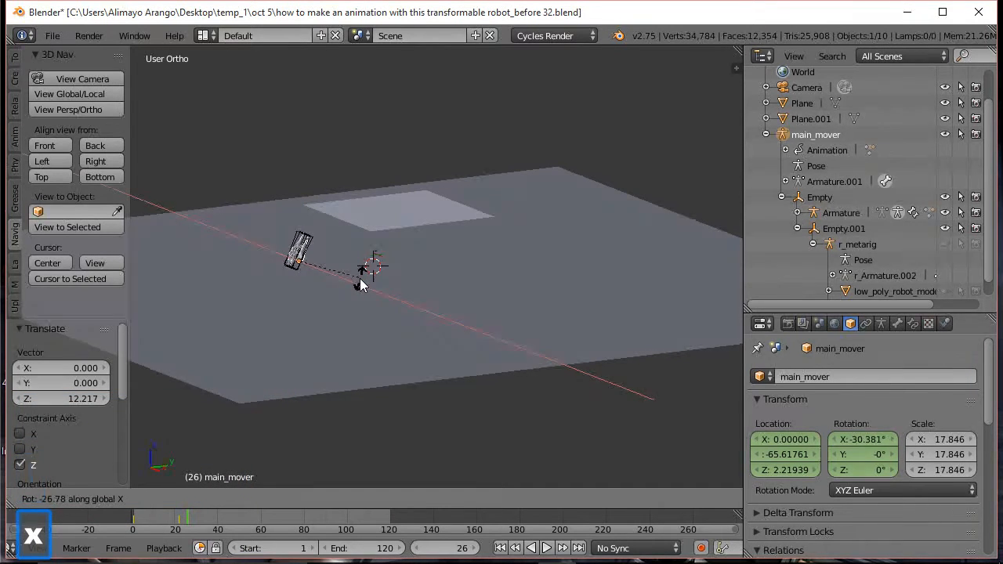
{"action": "left_click", "coordinate": [359, 282]}
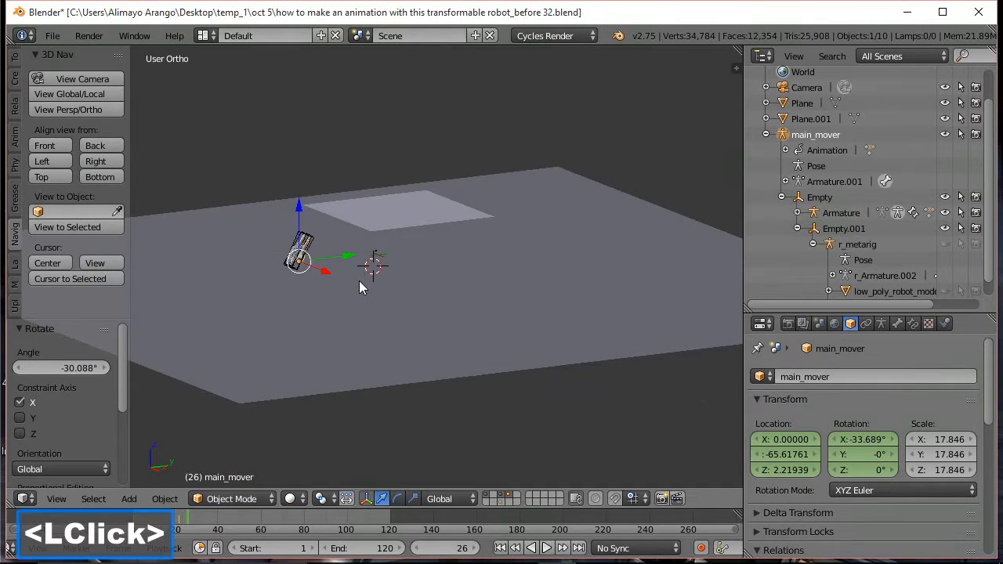
- Insert a LocRot keyframe for main_mover at frame 26
{"action": "scroll", "coordinate": [360, 283], "scroll_direction": "up", "scroll_amount": 4}
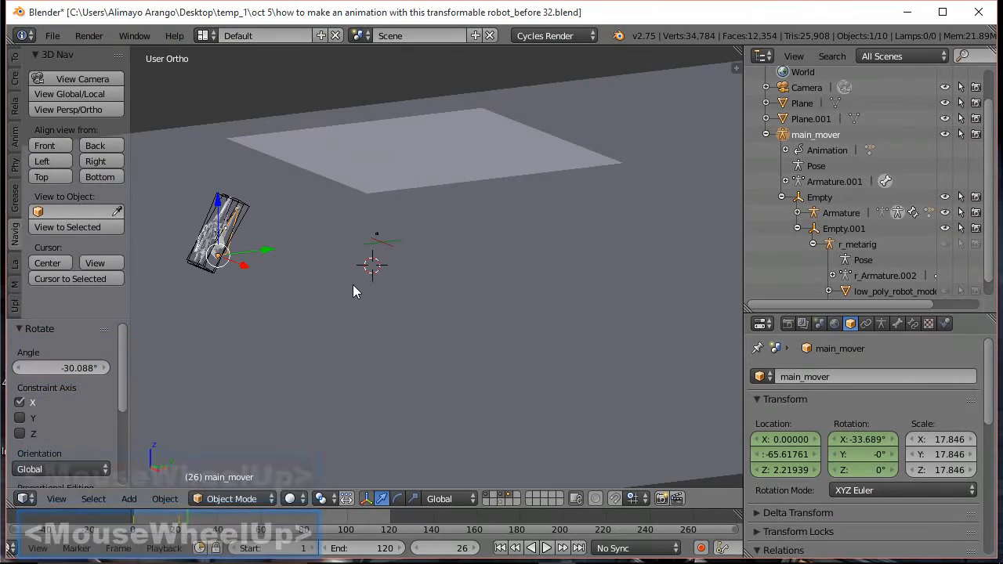
{"action": "middle_click_drag", "start_coordinate": [317, 291], "coordinate": [477, 339], "text": "shift"}
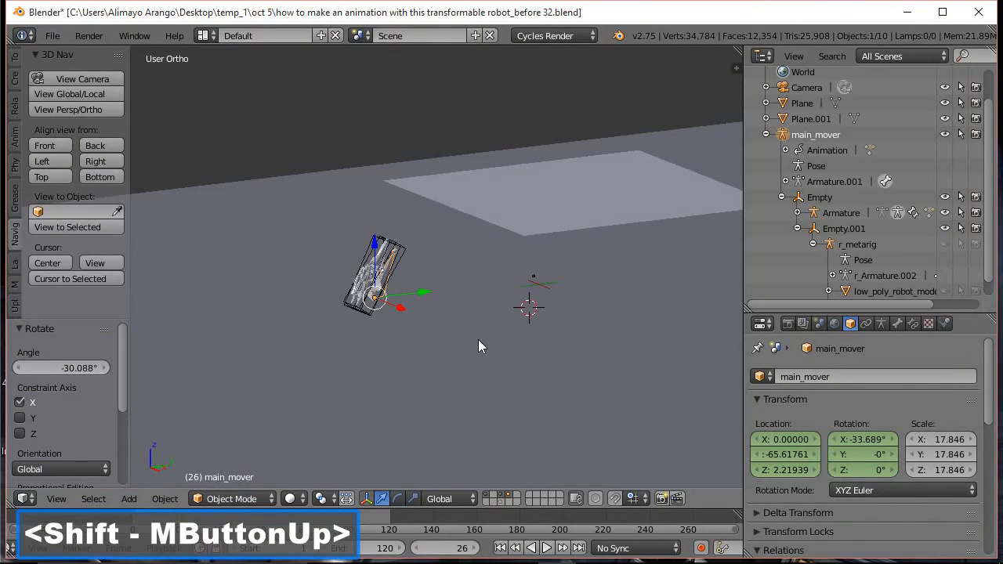
{"action": "key", "text": "i"}
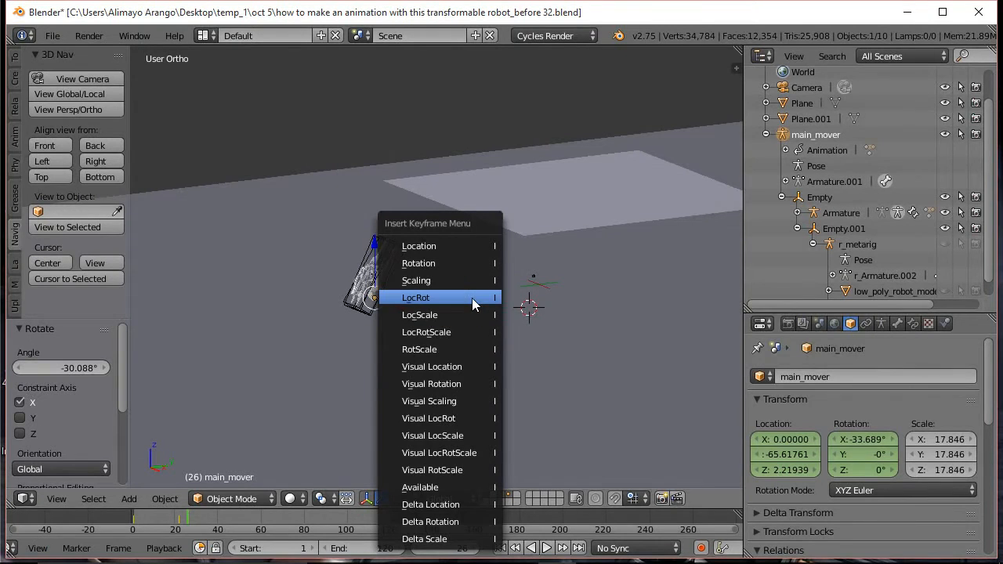
{"action": "left_click", "coordinate": [472, 304]}
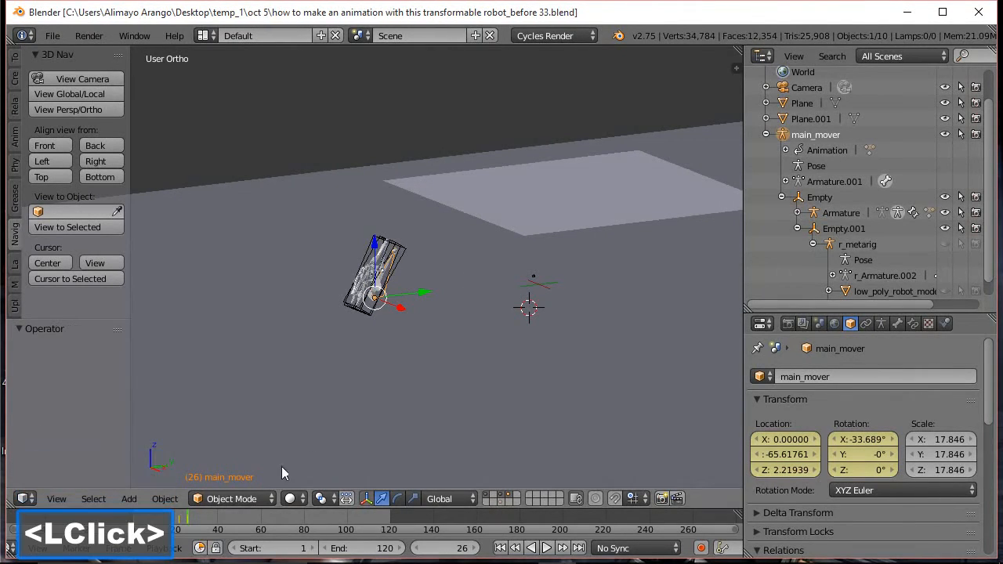
- At frame 30, lower main_mover about 19.4 units along global Z and rotate it about 34.1° around global X
{"action": "right_click", "coordinate": [195, 524]}
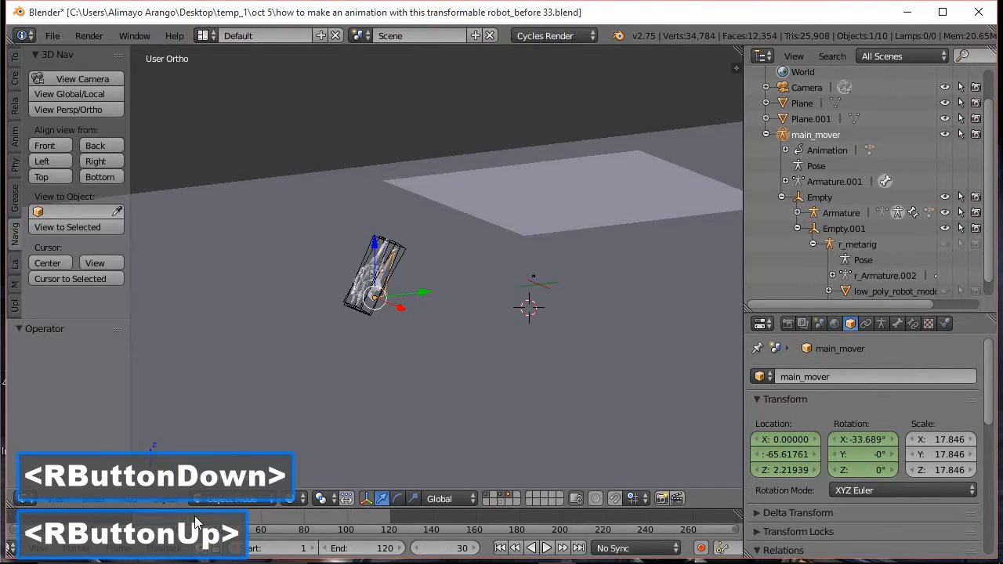
{"action": "left_click_drag", "start_coordinate": [379, 248], "coordinate": [380, 310]}
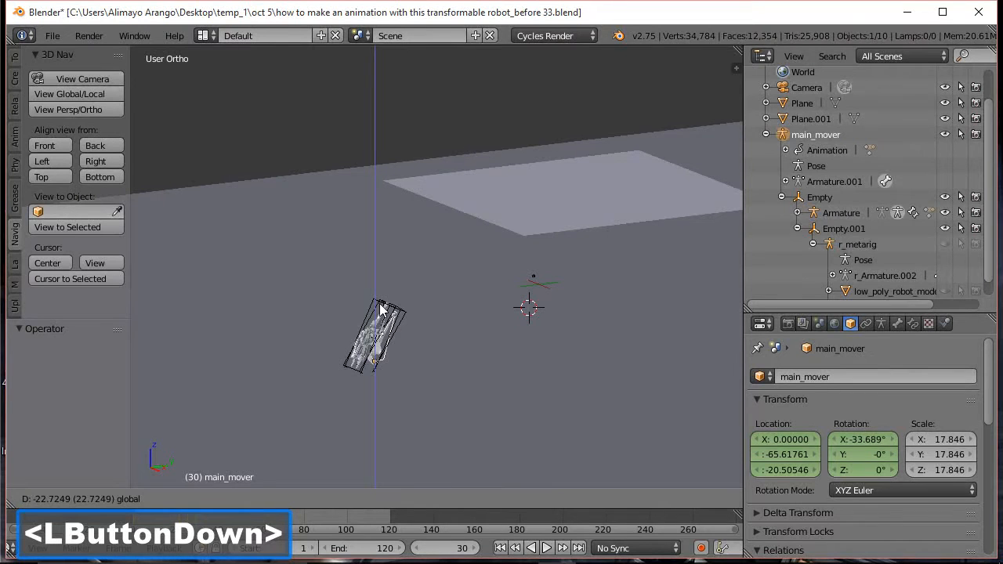
{"action": "left_click_drag", "start_coordinate": [381, 308], "coordinate": [384, 296]}
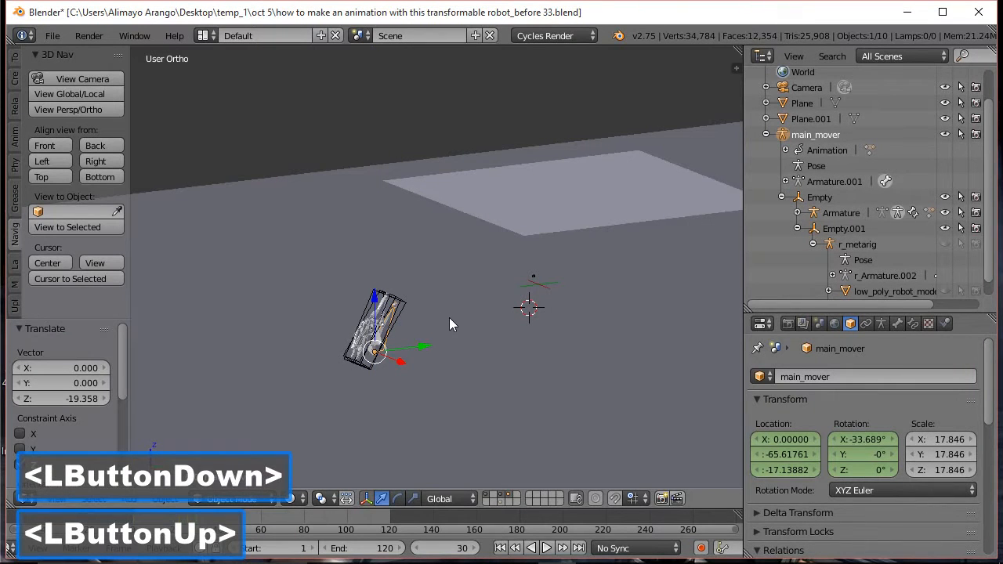
{"action": "key", "text": "r"}
{"action": "key", "text": "x"}
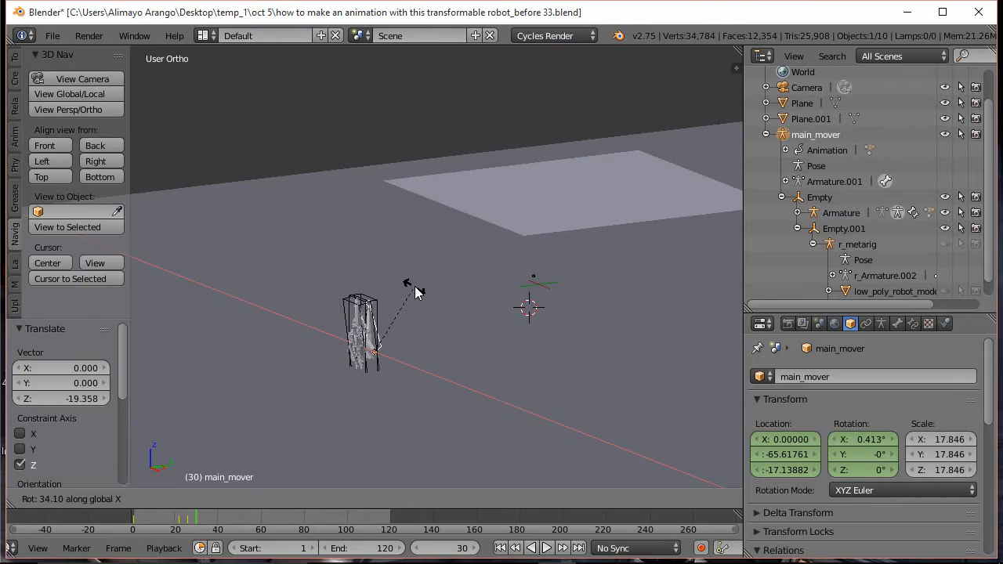
{"action": "left_click", "coordinate": [415, 291]}
- Raise main_mover about 2.2 units along global Z and insert a LocRot keyframe at frame 30
{"action": "left_click_drag", "start_coordinate": [376, 300], "coordinate": [377, 290]}
{"action": "key", "text": "i"}
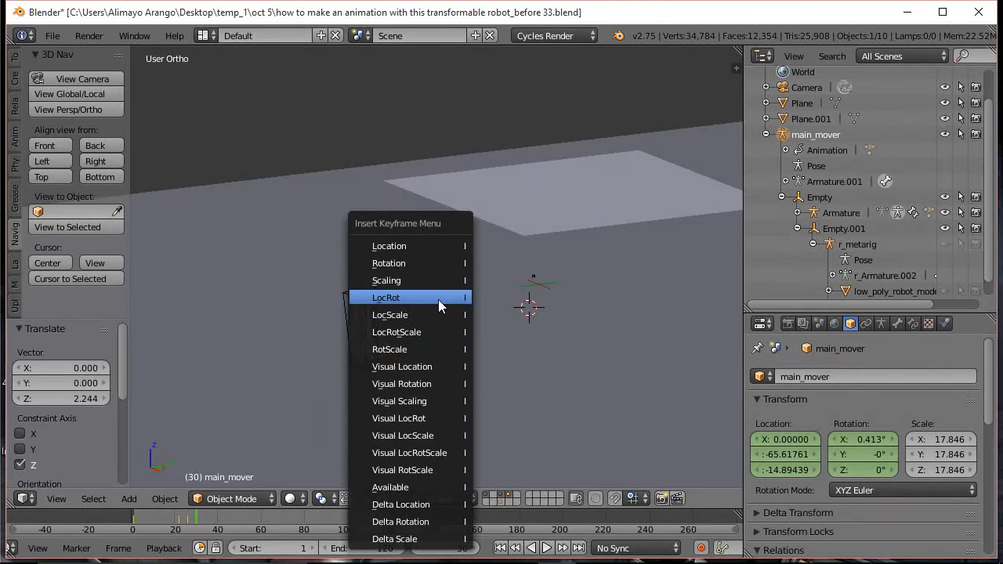
{"action": "left_click", "coordinate": [438, 299]}
- At frame 26, raise main_mover about 9.3 units along global Z and replace its LocRot keyframe
{"action": "scroll", "coordinate": [525, 338], "scroll_direction": "down", "scroll_amount": 5}
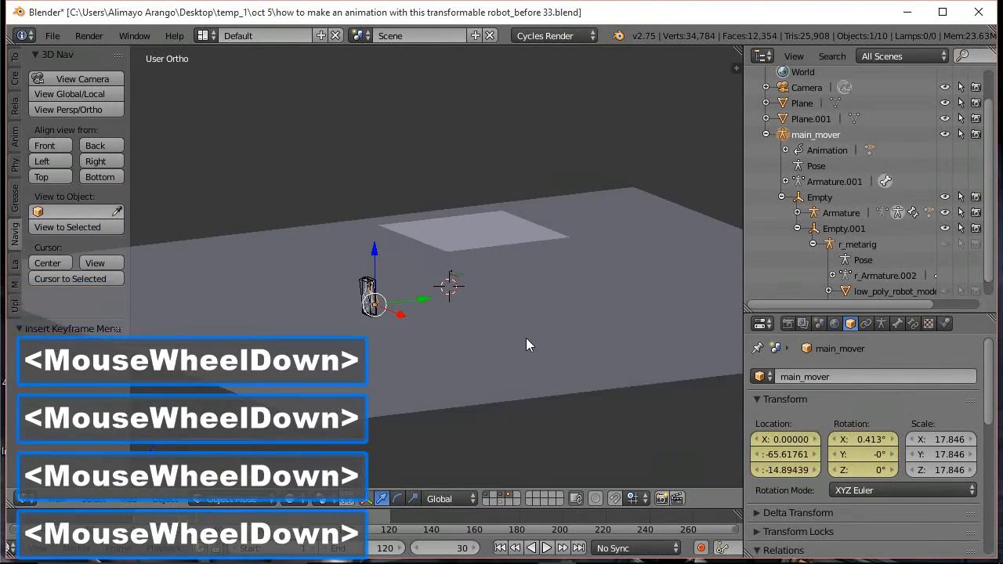
{"action": "mouse_move", "coordinate": [197, 525]}
{"action": "right_mouse_down"}
{"action": "mouse_move", "coordinate": [134, 526]}
{"action": "mouse_move", "coordinate": [205, 528]}
{"action": "mouse_move", "coordinate": [141, 529]}
{"action": "mouse_move", "coordinate": [192, 541]}
{"action": "mouse_move", "coordinate": [201, 539]}
{"action": "mouse_move", "coordinate": [127, 529]}
{"action": "mouse_move", "coordinate": [192, 529]}
{"action": "right_mouse_up"}
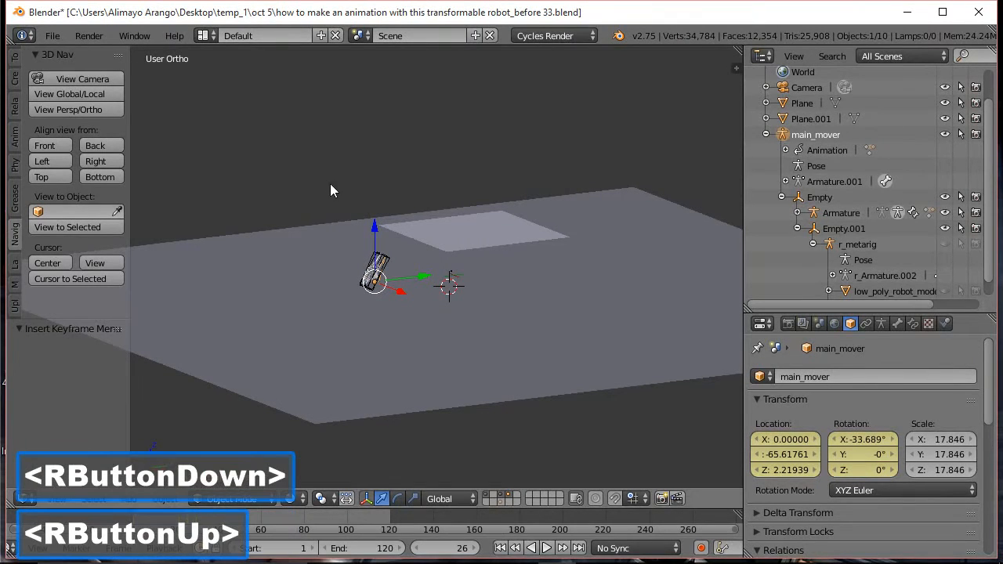
{"action": "left_click_drag", "start_coordinate": [375, 225], "coordinate": [379, 219]}
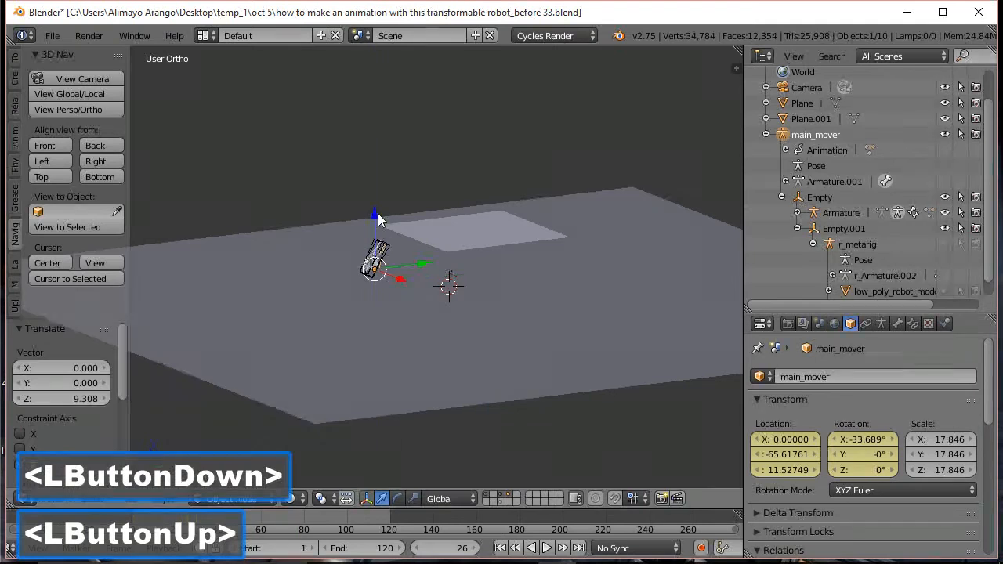
{"action": "key", "text": "i"}
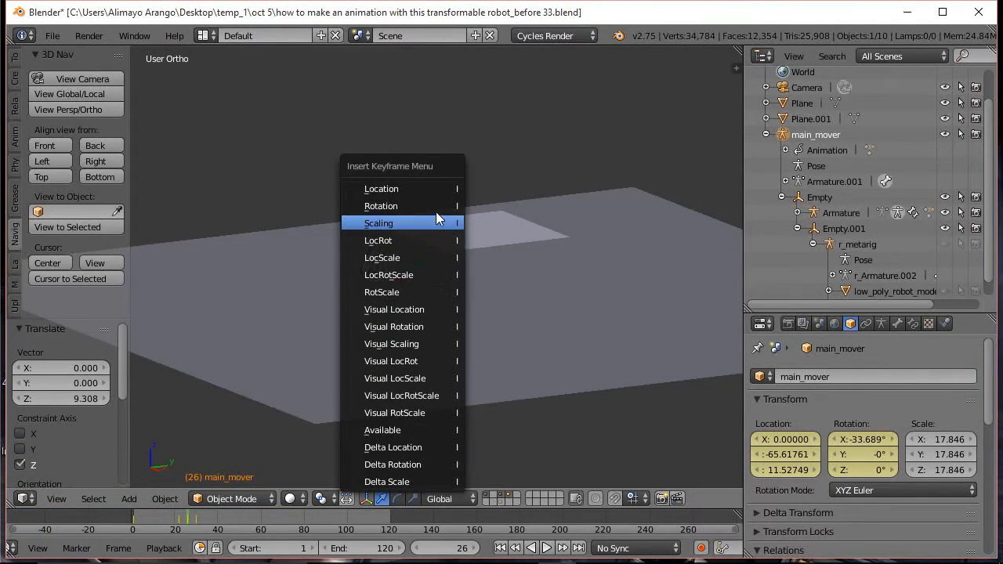
{"action": "left_click", "coordinate": [438, 239]}
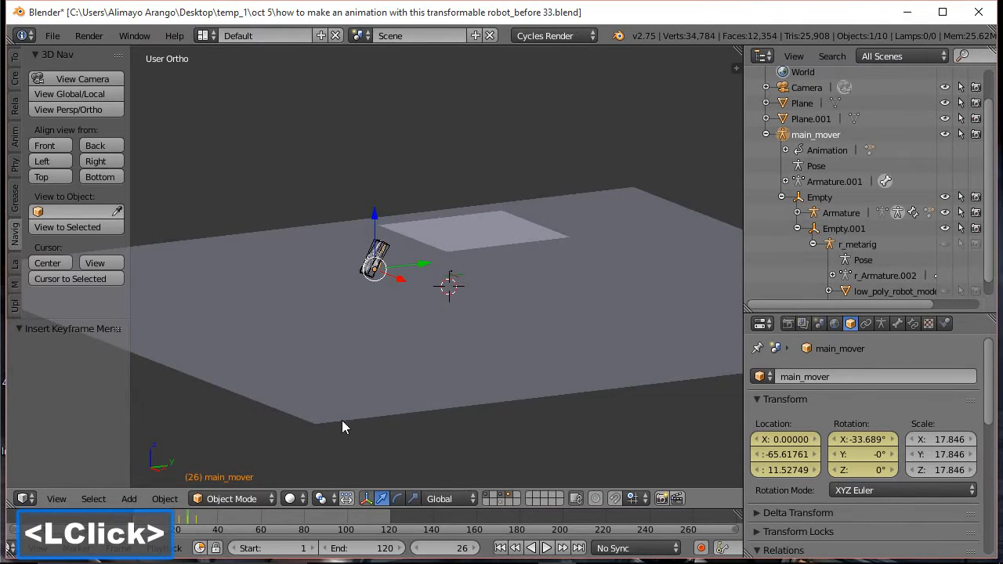
- Scrub the animation back to frame 3 and save the file under the name ending in "before 35.blend"
{"action": "right_click", "coordinate": [186, 520]}
{"action": "right_click_drag", "start_coordinate": [186, 519], "coordinate": [144, 539]}
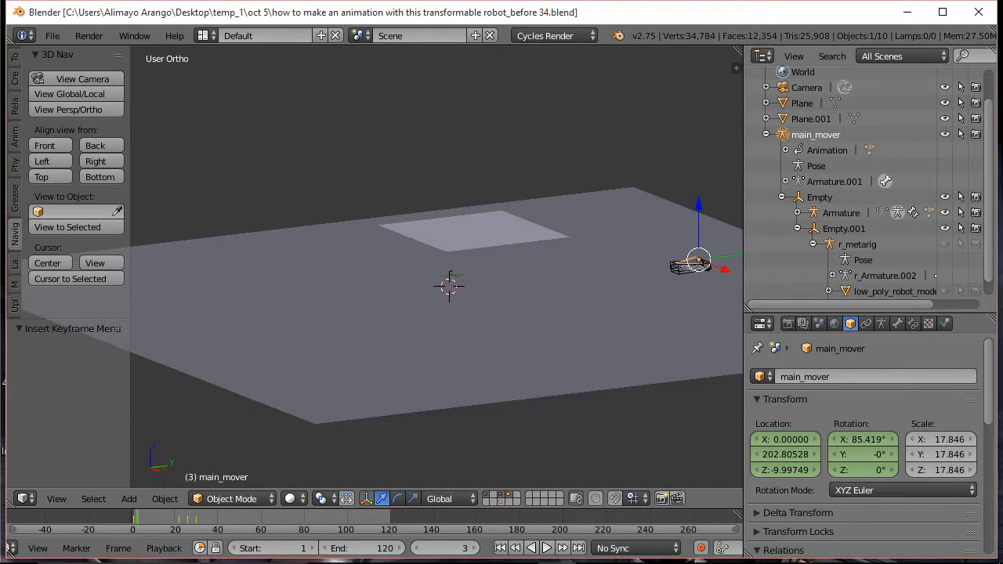
{"action": "left_click", "coordinate": [413, 261]}
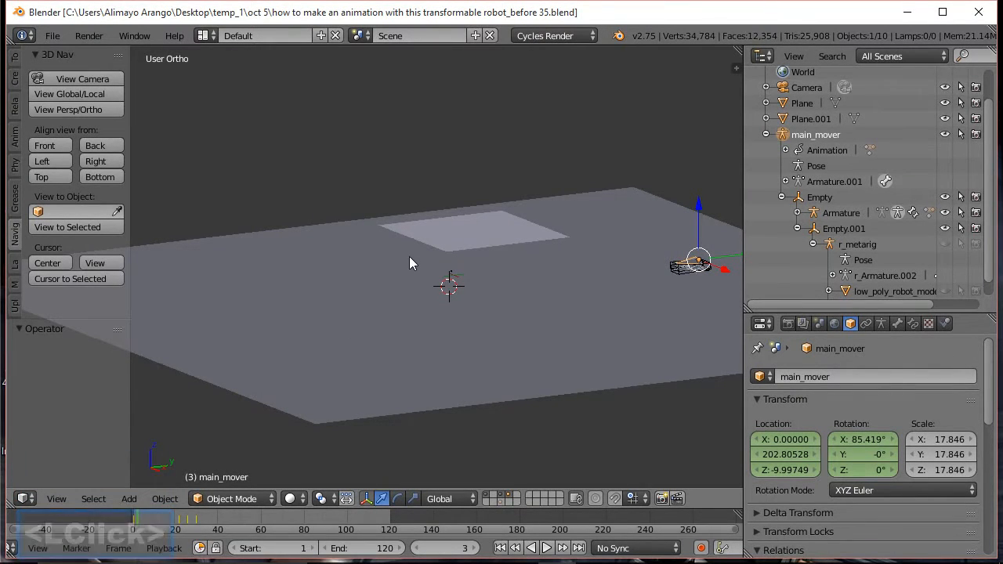
- At frame 17, select the transformation_control bone of Armature in Pose Mode
{"action": "right_click", "coordinate": [141, 523]}
{"action": "right_click_drag", "start_coordinate": [141, 524], "coordinate": [170, 527]}
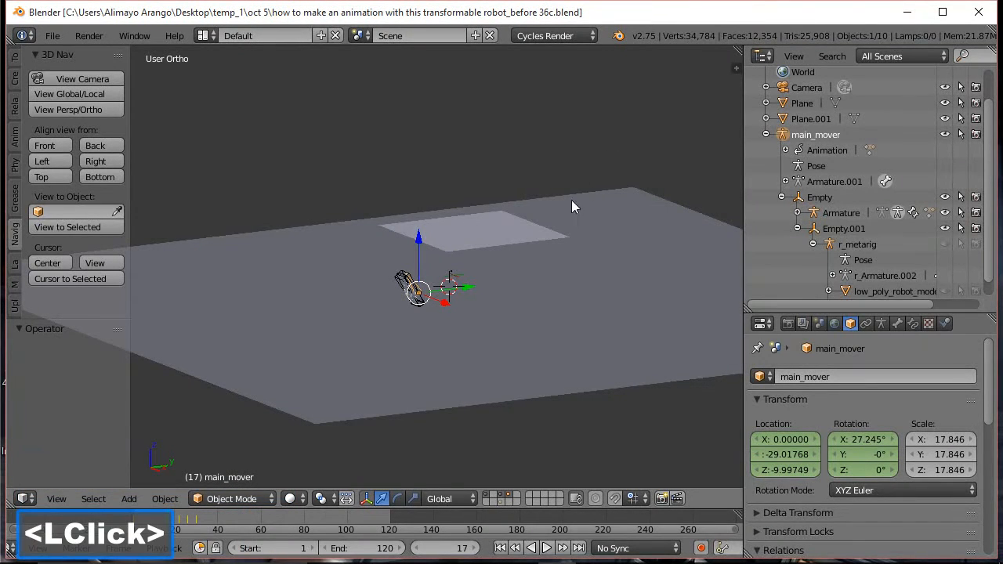
{"action": "scroll", "coordinate": [561, 221], "scroll_direction": "up", "scroll_amount": 8}
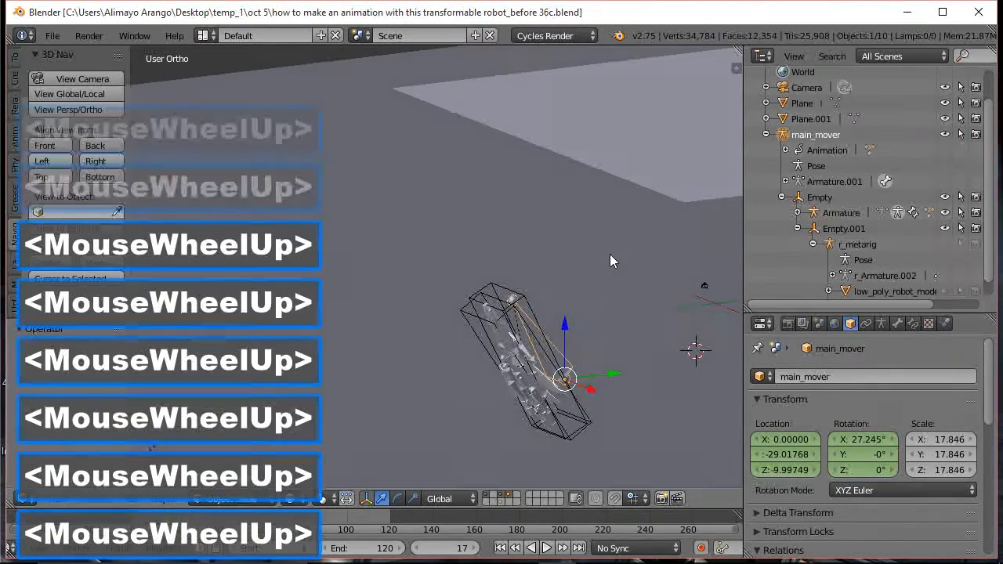
{"action": "middle_click_drag", "start_coordinate": [633, 275], "coordinate": [628, 157], "text": "shift"}
{"action": "scroll", "coordinate": [627, 164], "scroll_direction": "up", "scroll_amount": 2}
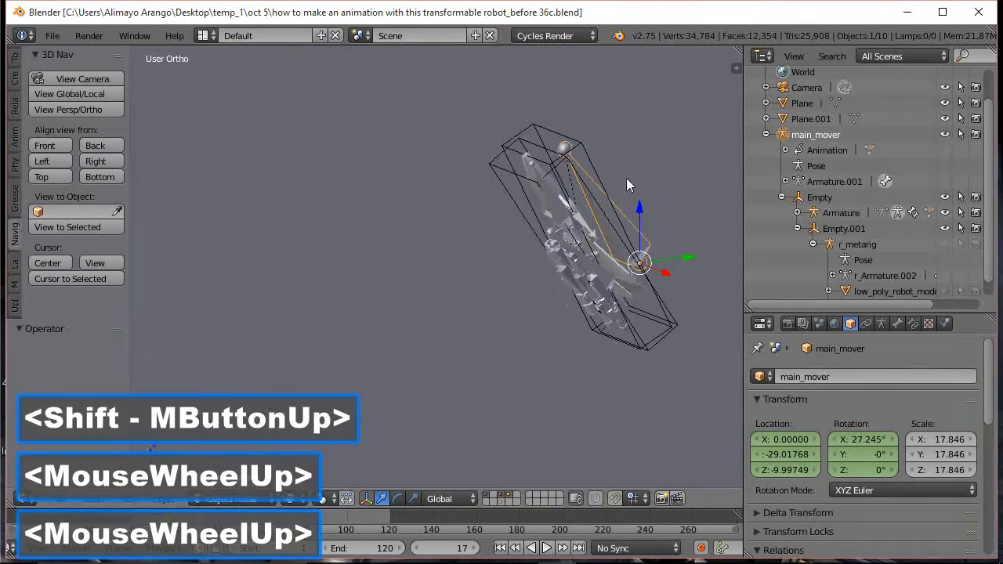
{"action": "left_click", "coordinate": [565, 302]}
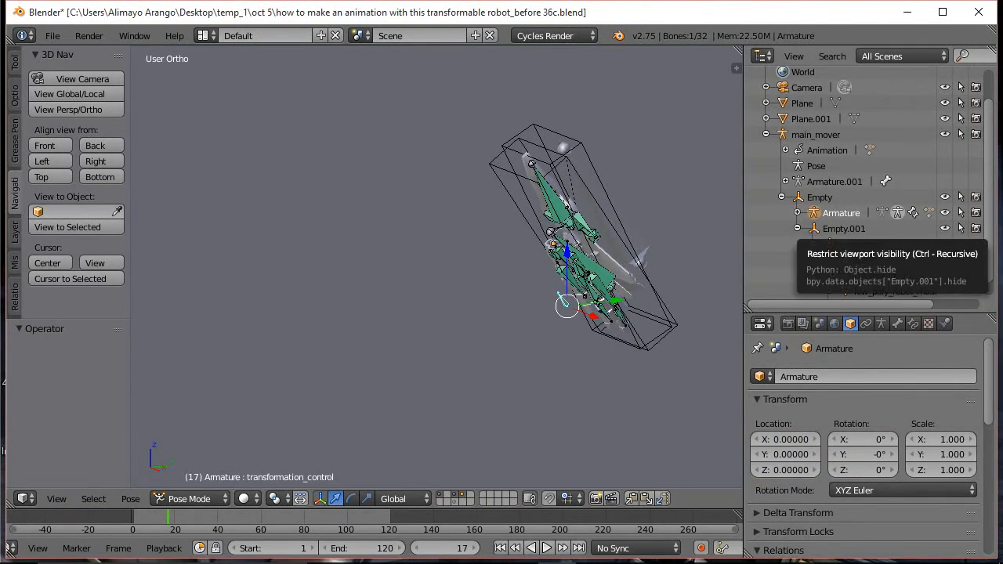
- Save the file under the name ending in "before 37c.blend" and insert a Scaling keyframe for transformation_control at frame 17
{"action": "left_click", "coordinate": [684, 180]}
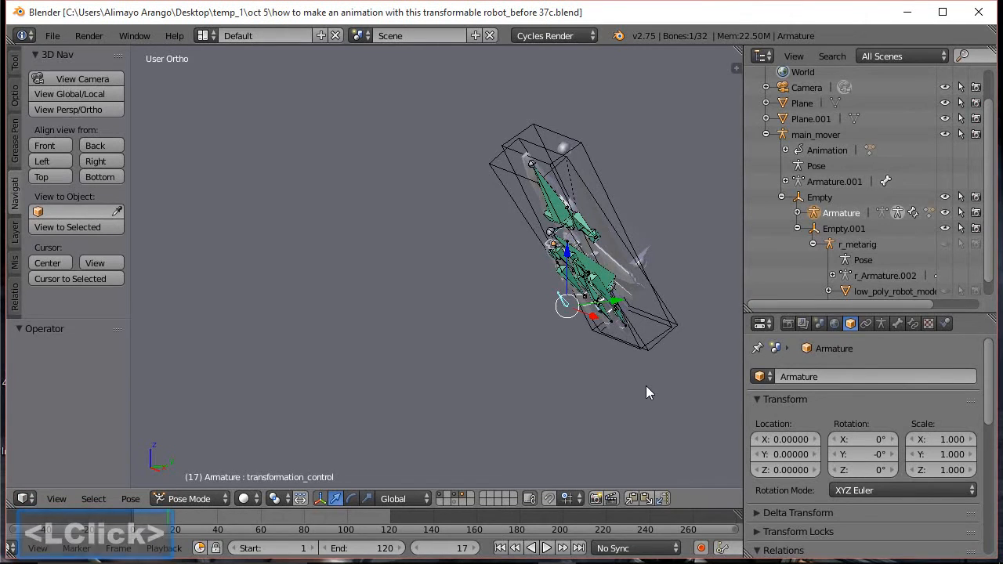
{"action": "key", "text": "i"}
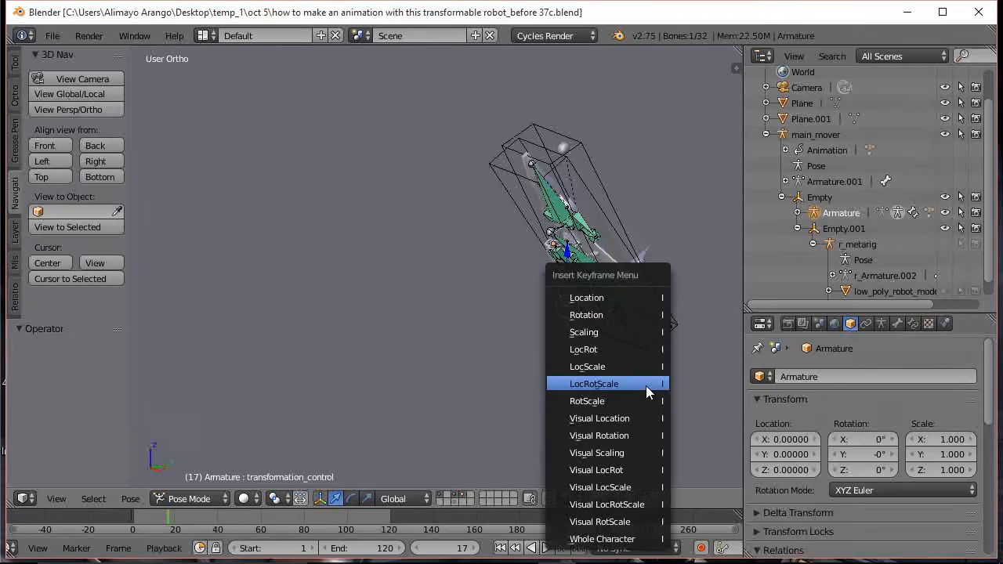
{"action": "left_click", "coordinate": [621, 330]}
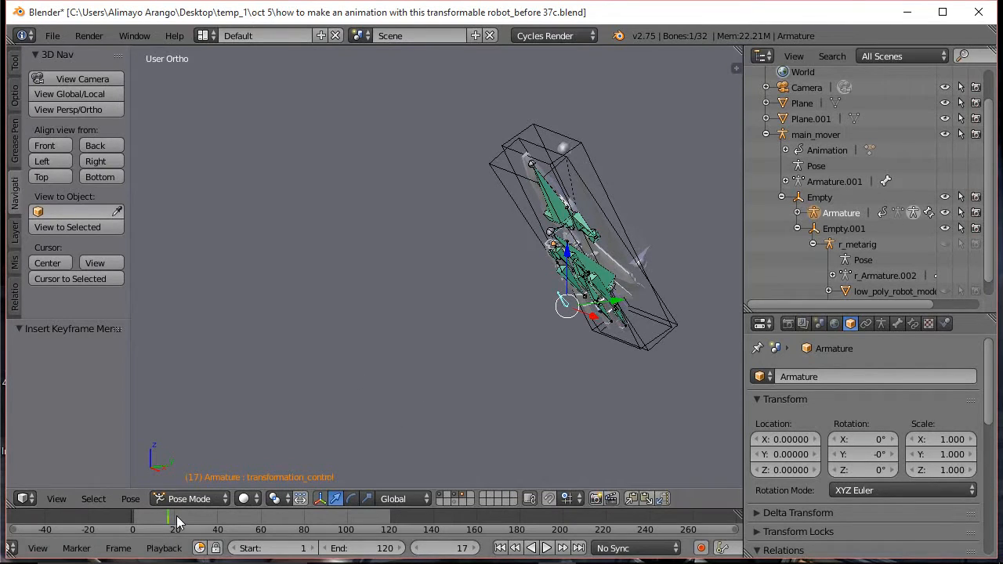
- At frame 24, scale transformation_control up by about 2.583 and insert a Scaling keyframe for it
{"action": "right_click_drag", "start_coordinate": [171, 518], "coordinate": [184, 520]}
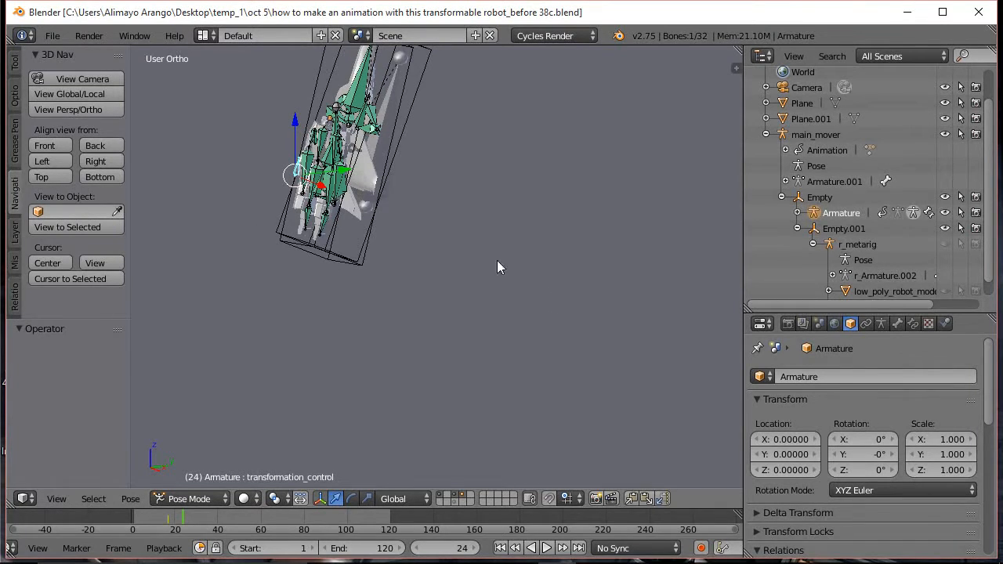
{"action": "key", "text": "s"}
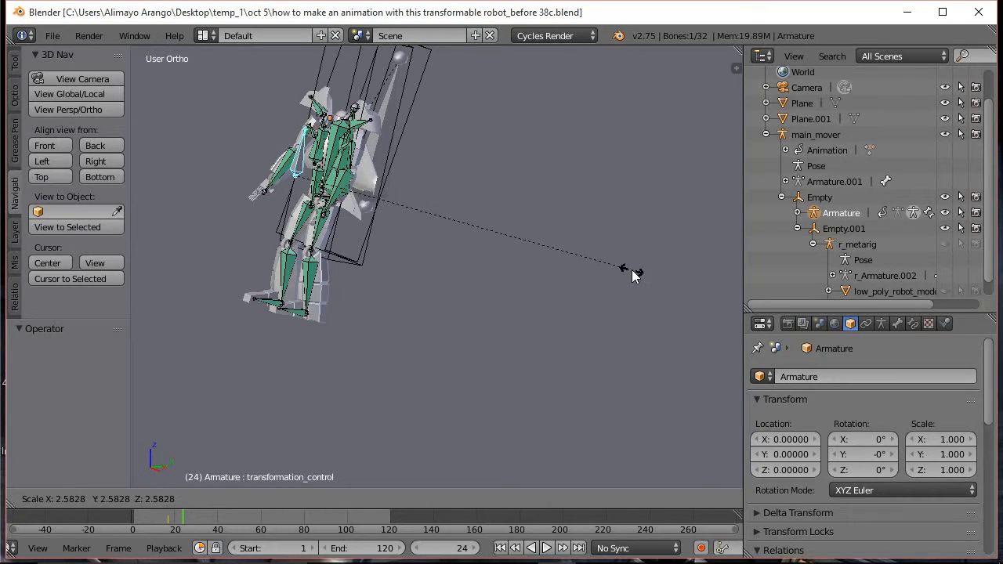
{"action": "left_click", "coordinate": [634, 274]}
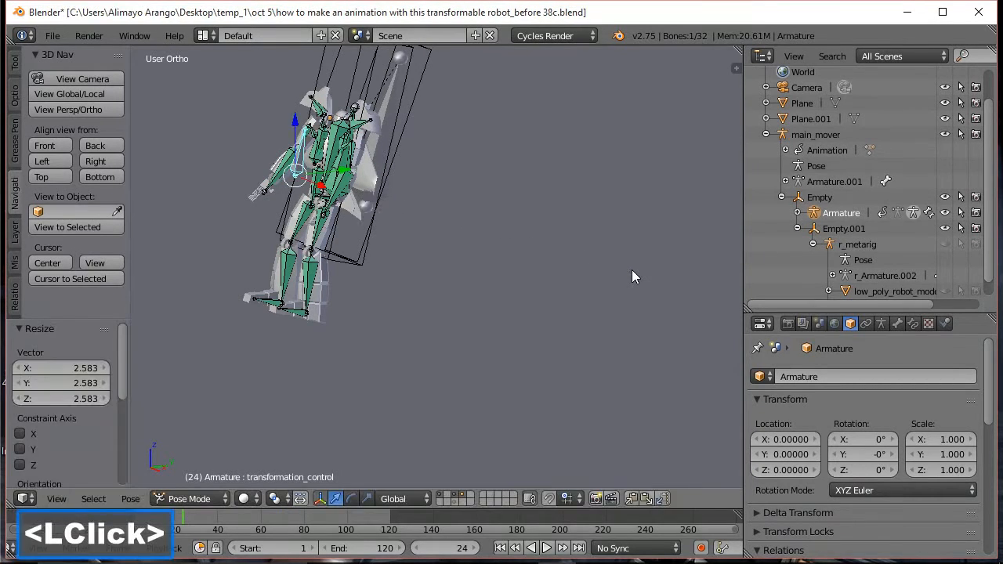
{"action": "key", "text": "i"}
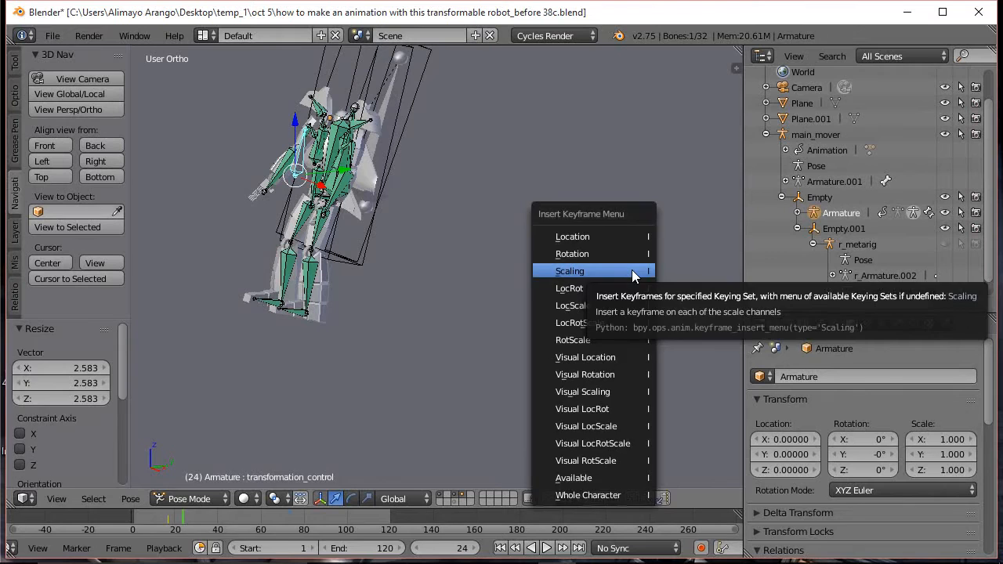
{"action": "left_click", "coordinate": [633, 271]}
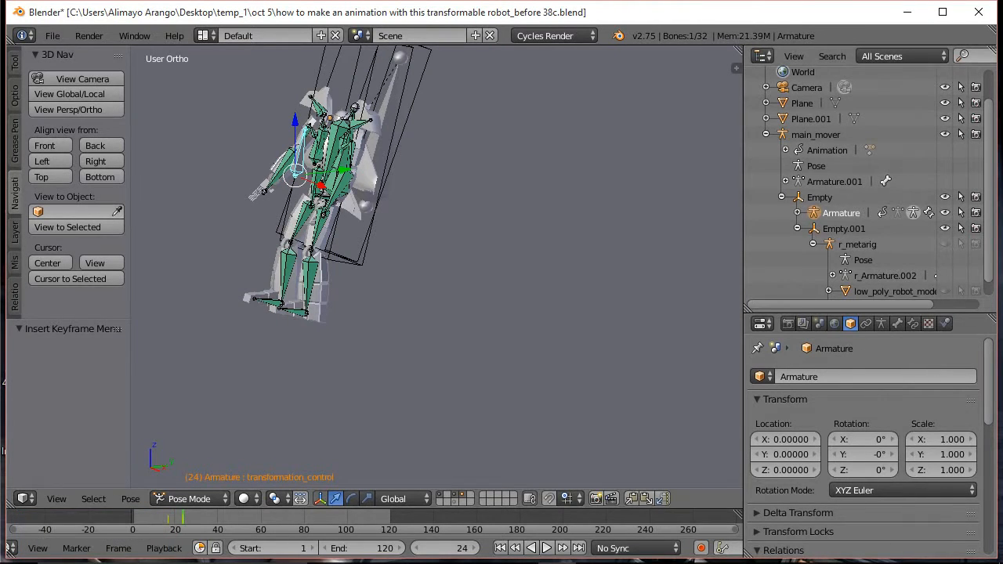
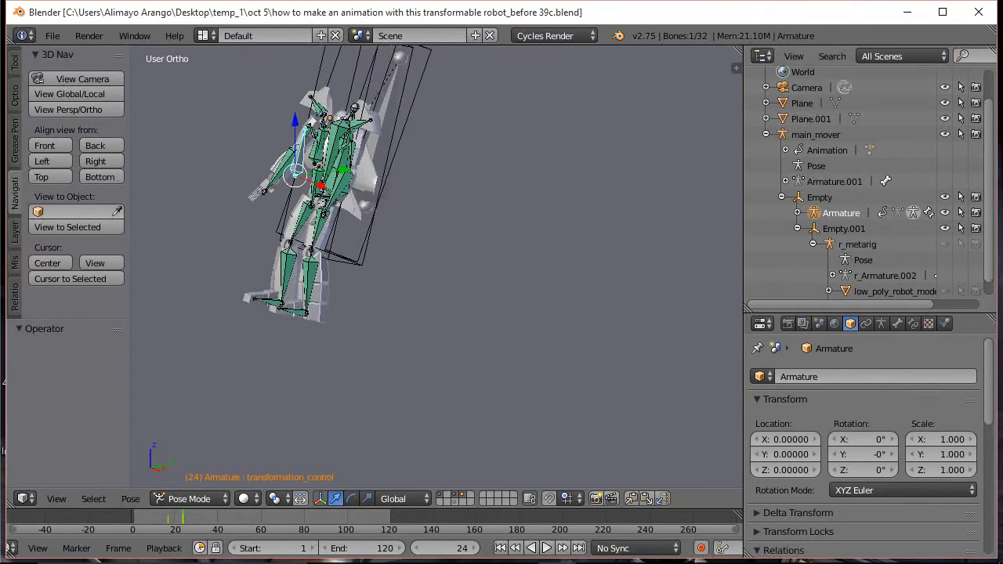
- Save the file under the name ending in "before 40c.blend" and keyframe Armature's viewport visibility, selectability and render visibility at frame 24
{"action": "left_click", "coordinate": [701, 78]}
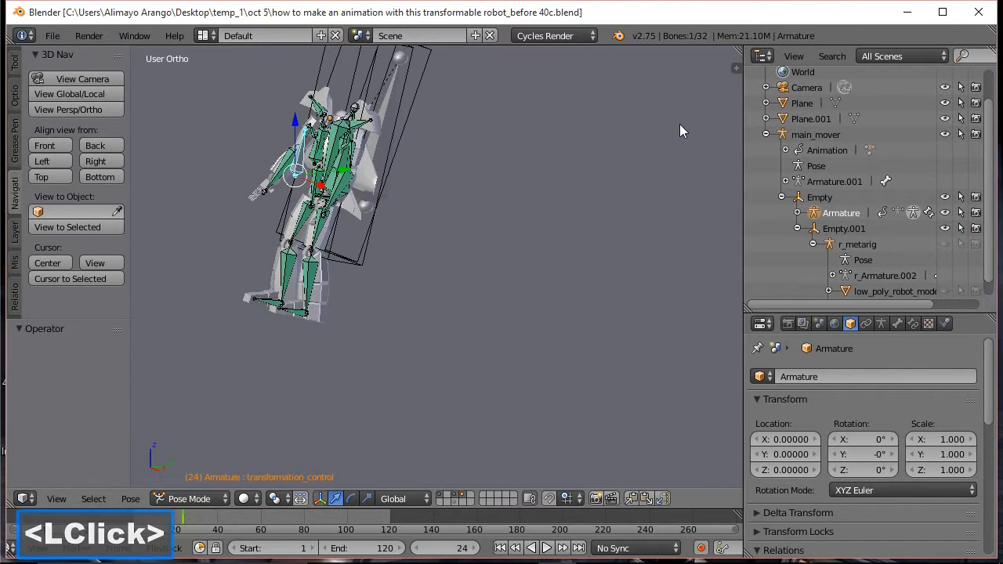
{"action": "left_click", "coordinate": [944, 214]}
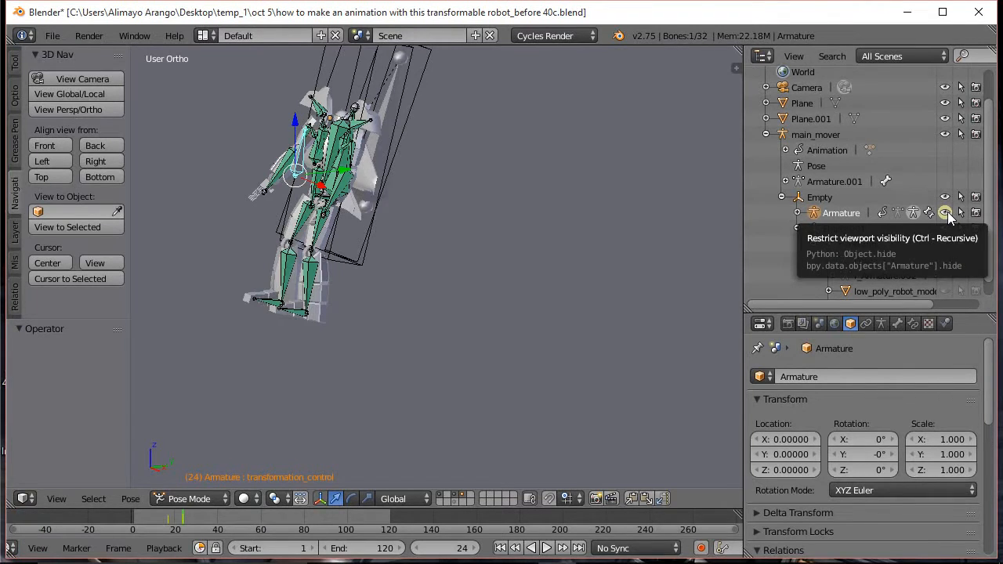
{"action": "key", "text": "i"}
{"action": "key", "text": "i"}
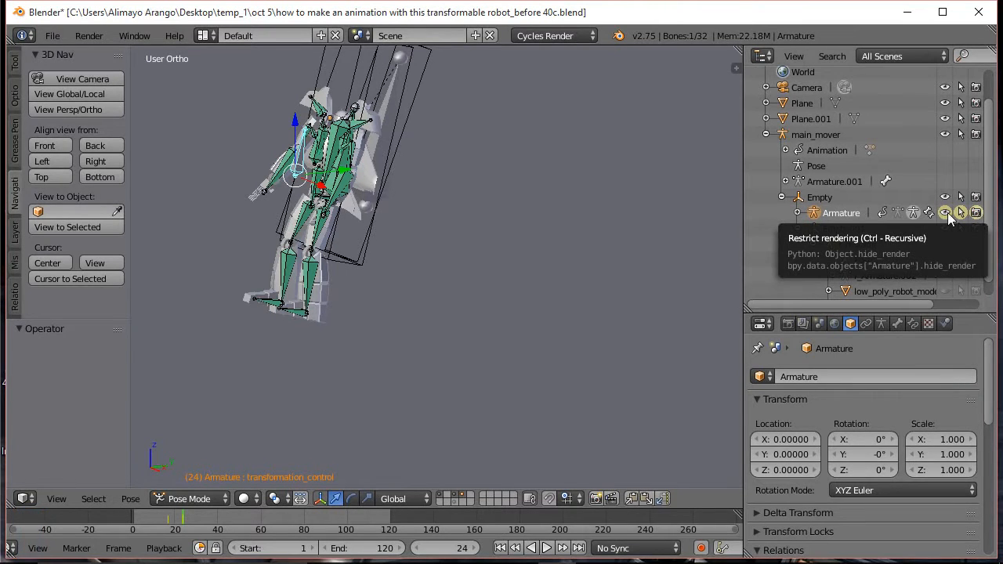
- Expand Armature in the outliner and keyframe its Cube's viewport visibility, selectability and render visibility at frame 24
{"action": "left_click", "coordinate": [797, 214]}
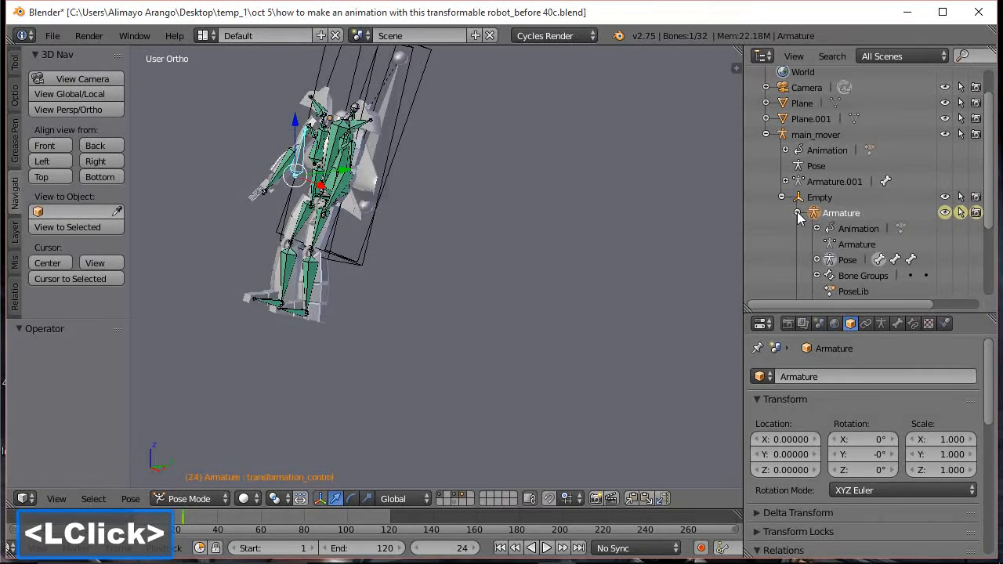
{"action": "left_click_drag", "start_coordinate": [989, 205], "coordinate": [989, 231]}
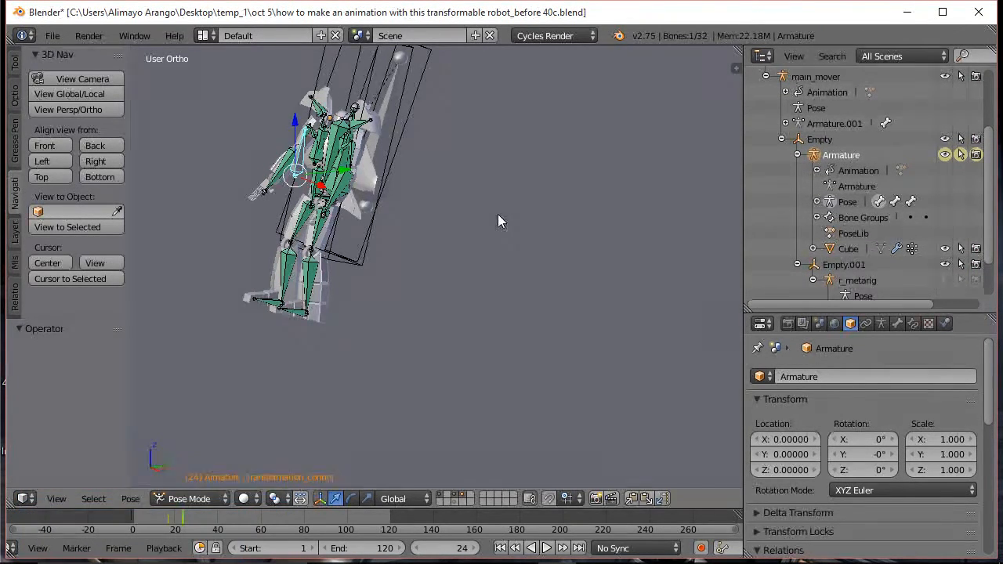
{"action": "left_click", "coordinate": [945, 251]}
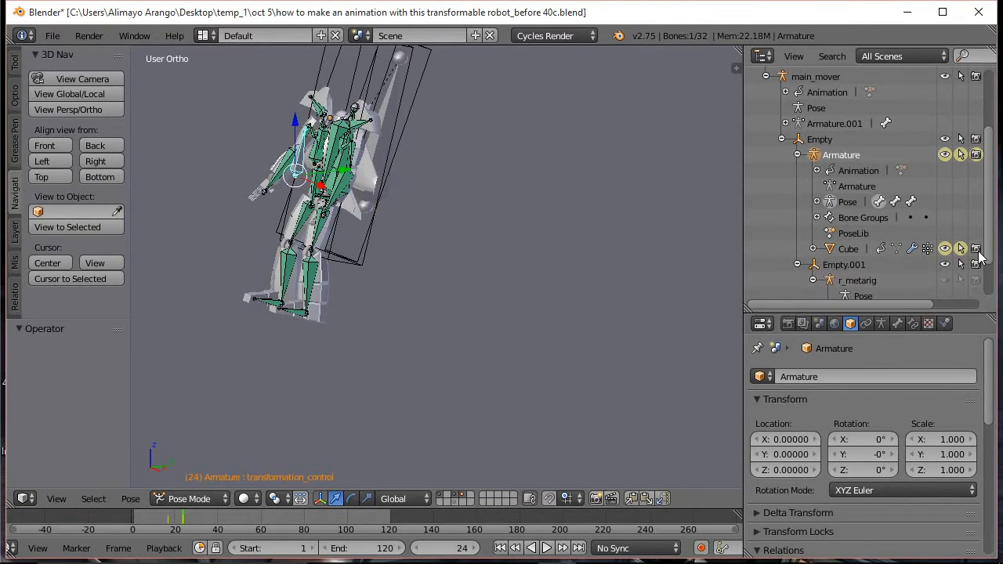
{"action": "left_click", "coordinate": [977, 250]}
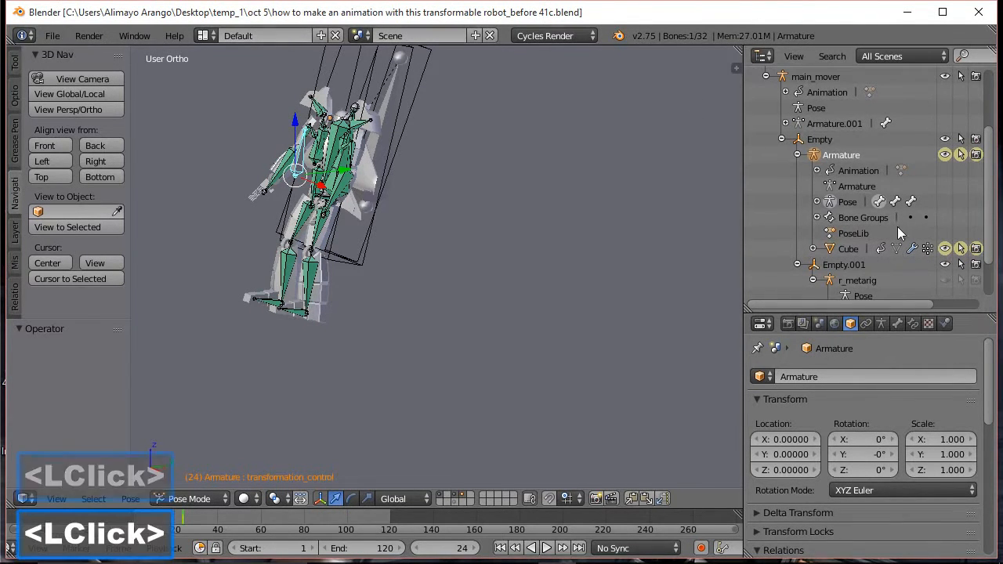
- Keyframe the viewport visibility, selectability and render visibility of r_metarig at frame 24
{"action": "left_click_drag", "start_coordinate": [991, 162], "coordinate": [991, 202]}
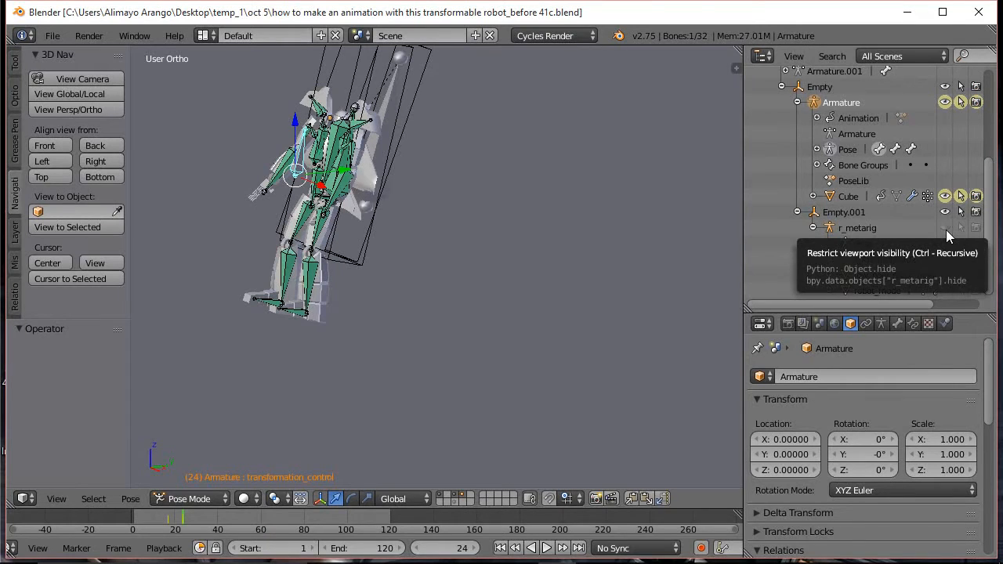
{"action": "left_click", "coordinate": [946, 231]}
{"action": "left_click", "coordinate": [961, 228]}
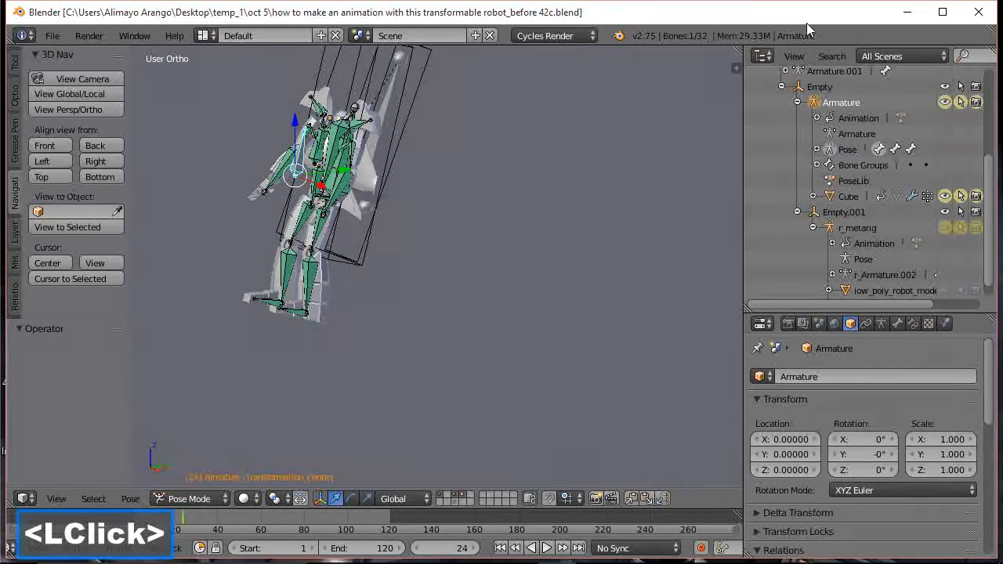
{"action": "left_click", "coordinate": [987, 196]}
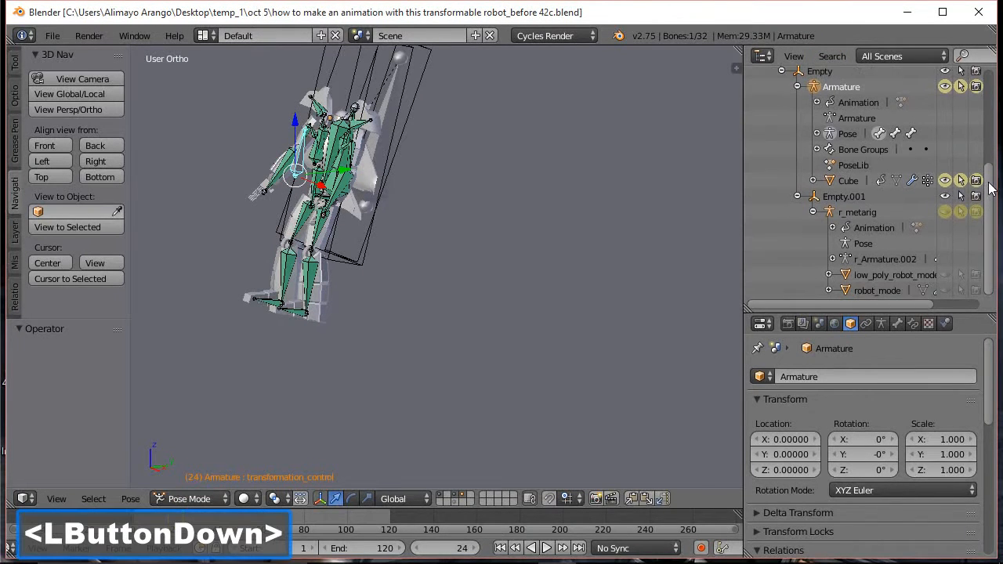
- Keyframe the viewport visibility, selectability and render visibility of robot_mode at frame 24
{"action": "left_click", "coordinate": [945, 290]}
{"action": "left_click", "coordinate": [962, 290]}
{"action": "left_click", "coordinate": [976, 290]}
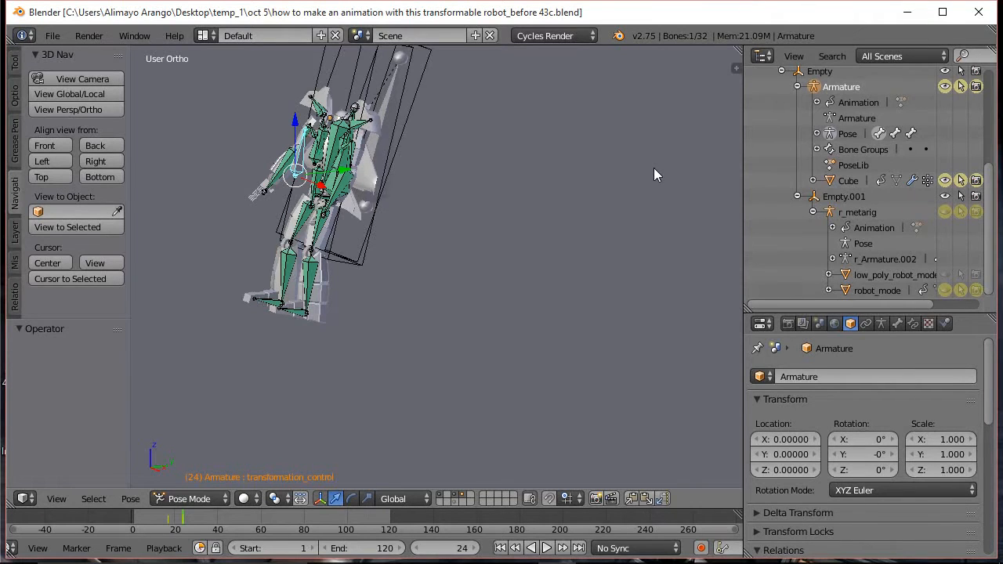
- At frame 25, turn off viewport visibility, selectability and render visibility for Armature and its Cube
{"action": "key", "text": "Right"}
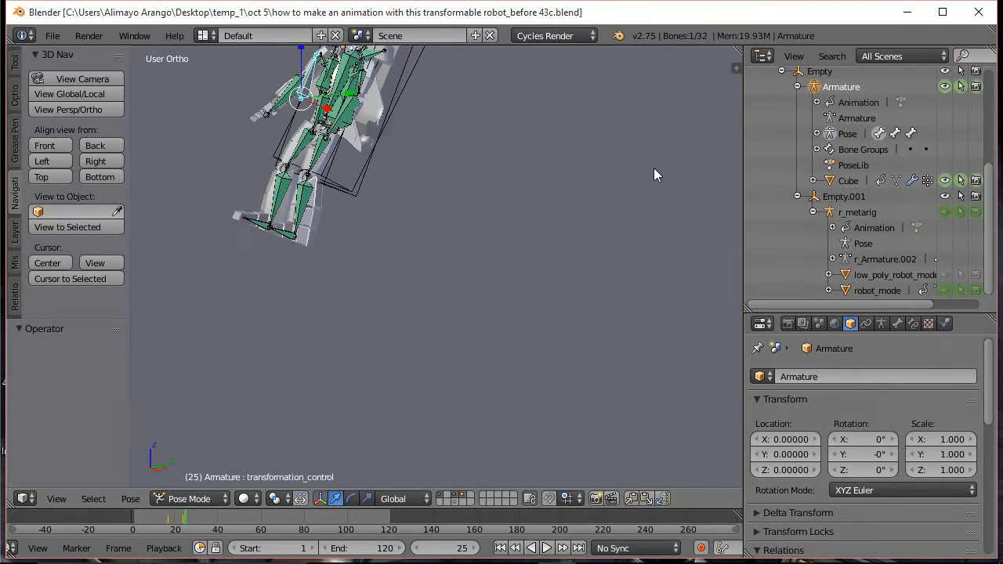
{"action": "left_click", "coordinate": [944, 87]}
{"action": "left_click", "coordinate": [961, 87]}
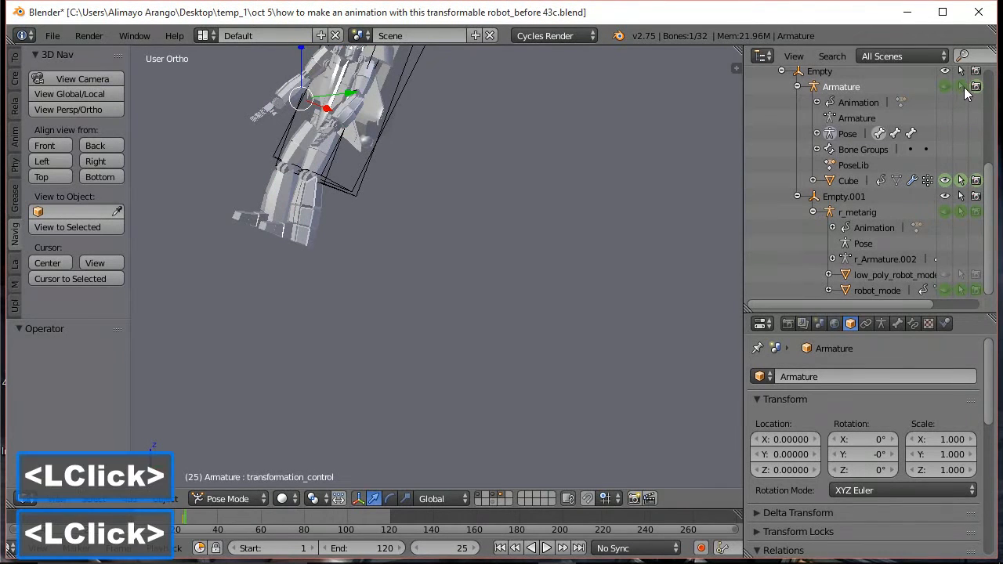
{"action": "left_click", "coordinate": [976, 88]}
{"action": "left_click", "coordinate": [947, 181]}
{"action": "left_click", "coordinate": [962, 181]}
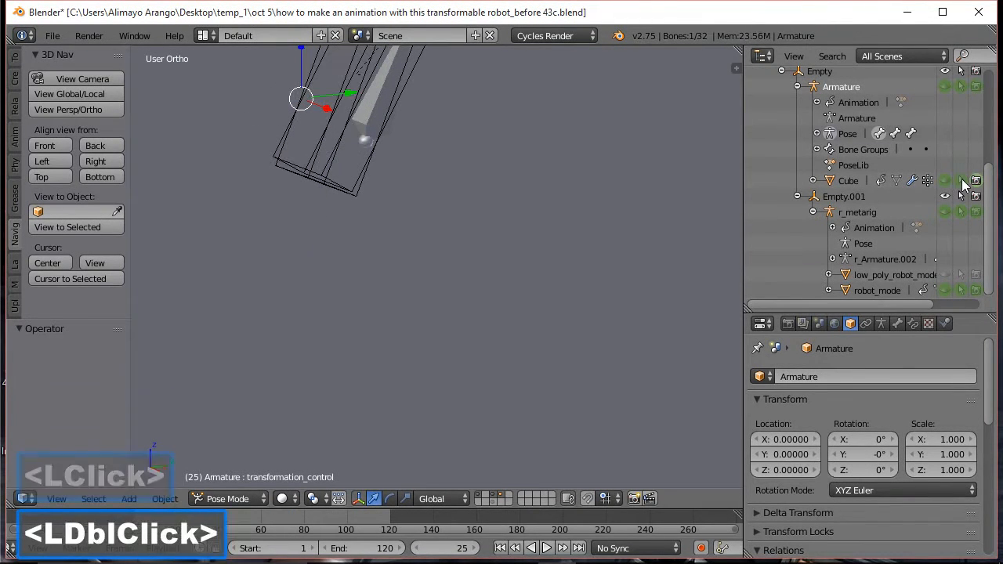
{"action": "left_click", "coordinate": [977, 181]}
- Turn off viewport visibility, selectability and render visibility for Empty.001
{"action": "left_click", "coordinate": [945, 197]}
{"action": "left_click", "coordinate": [961, 197]}
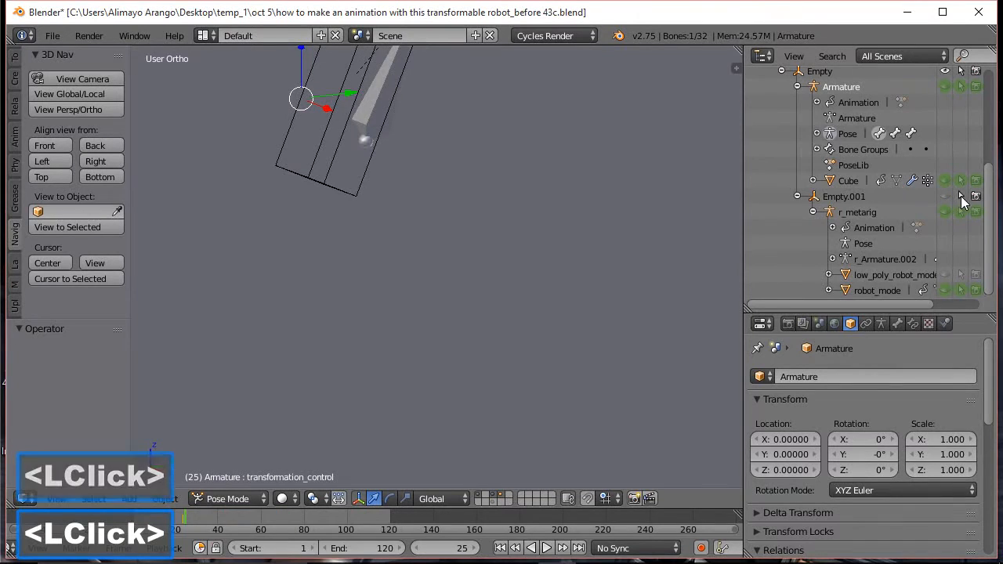
{"action": "double_click", "coordinate": [976, 200]}
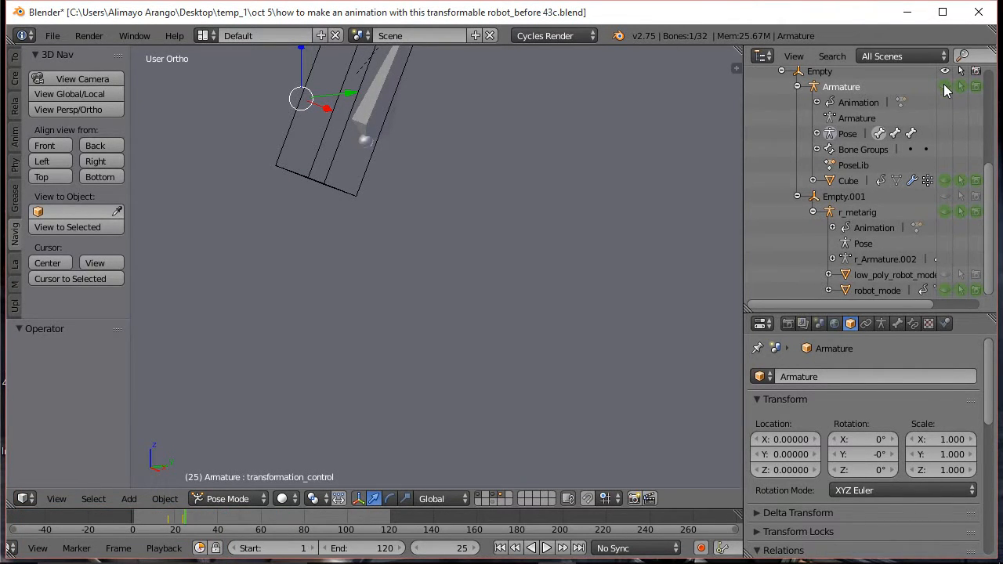
- Keyframe the viewport visibility, selectability and render visibility of Armature and its Cube at frame 25
{"action": "key", "text": "i"}
{"action": "key", "text": "i"}
{"action": "key", "text": "i"}
{"action": "key", "text": "i"}
{"action": "key", "text": "i"}
{"action": "key", "text": "i"}
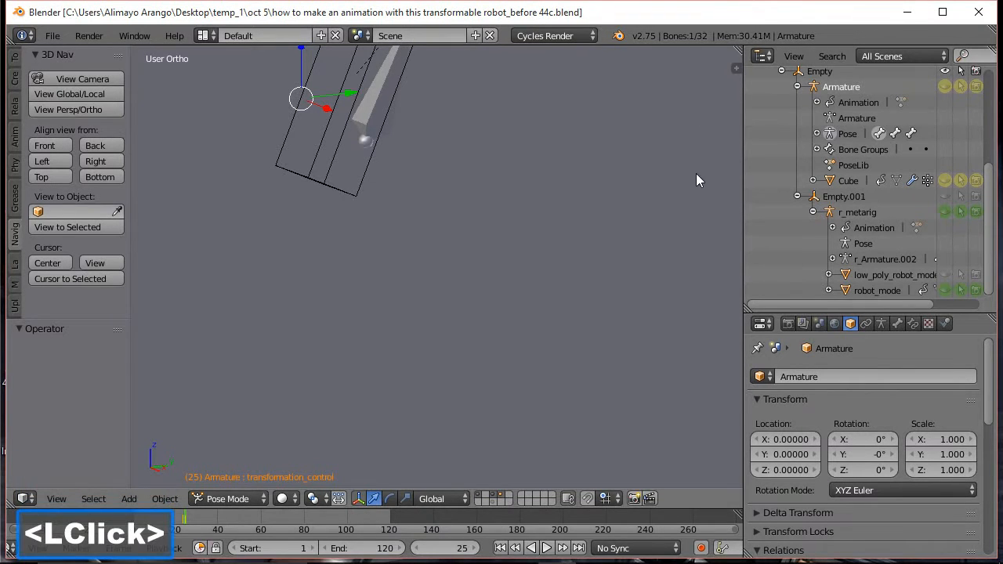
- Turn on viewport visibility, selectability and render visibility for r_metarig and robot_mode at frame 25
{"action": "left_click", "coordinate": [945, 212]}
{"action": "left_click", "coordinate": [961, 211]}
{"action": "left_click", "coordinate": [976, 212]}
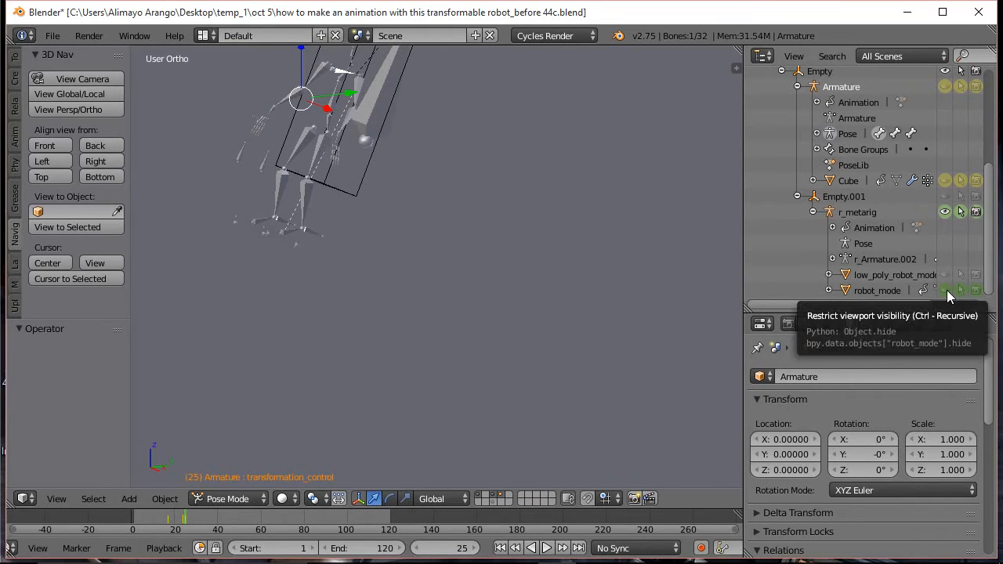
{"action": "left_click", "coordinate": [944, 290]}
{"action": "left_click", "coordinate": [975, 292]}
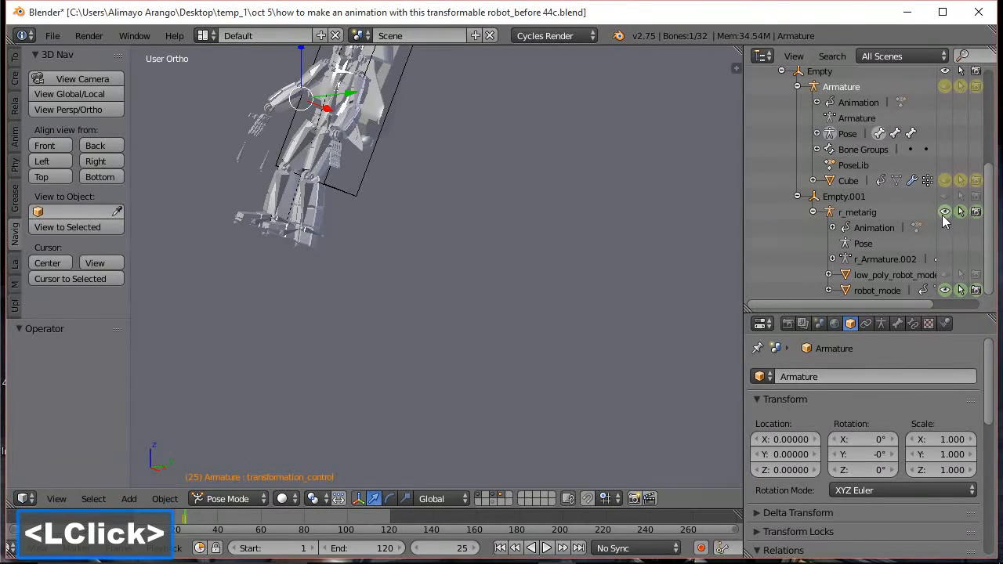
- Keyframe the viewport visibility, selectability and render visibility of r_metarig and robot_mode at frame 25
{"action": "key", "text": "i"}
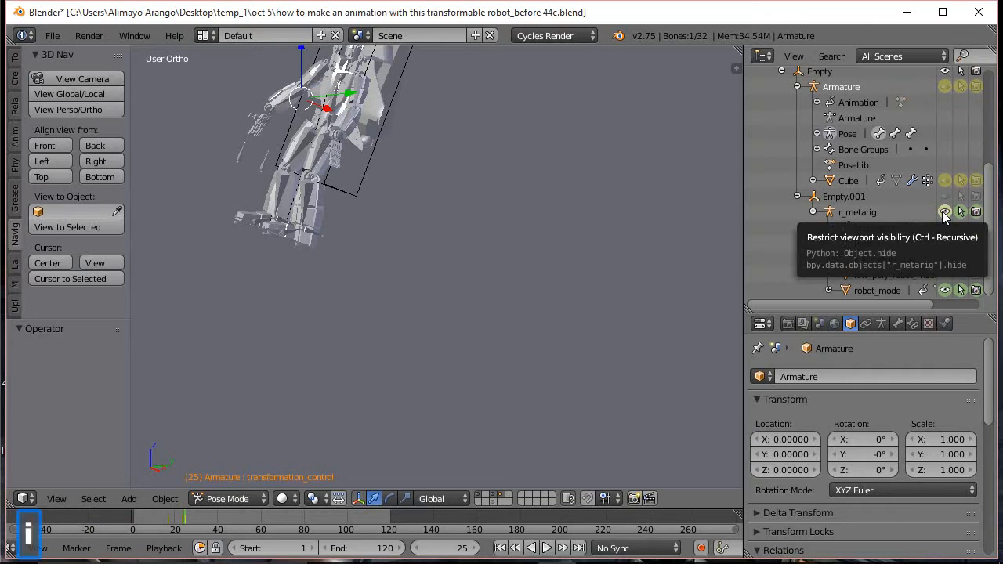
{"action": "key", "text": "i"}
{"action": "key", "text": "i"}
{"action": "key", "text": "i"}
{"action": "key", "text": "i"}
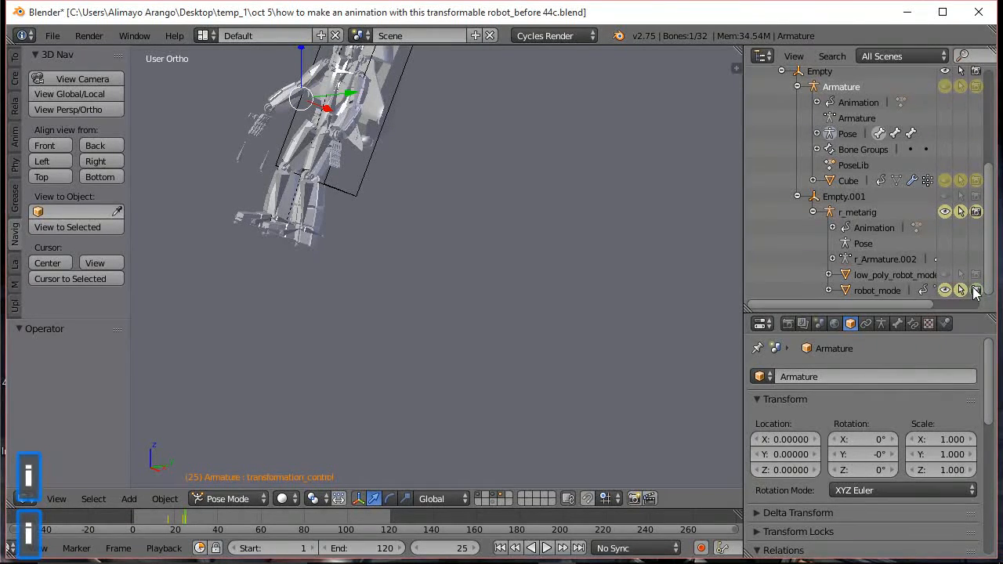
{"action": "key", "text": "i"}
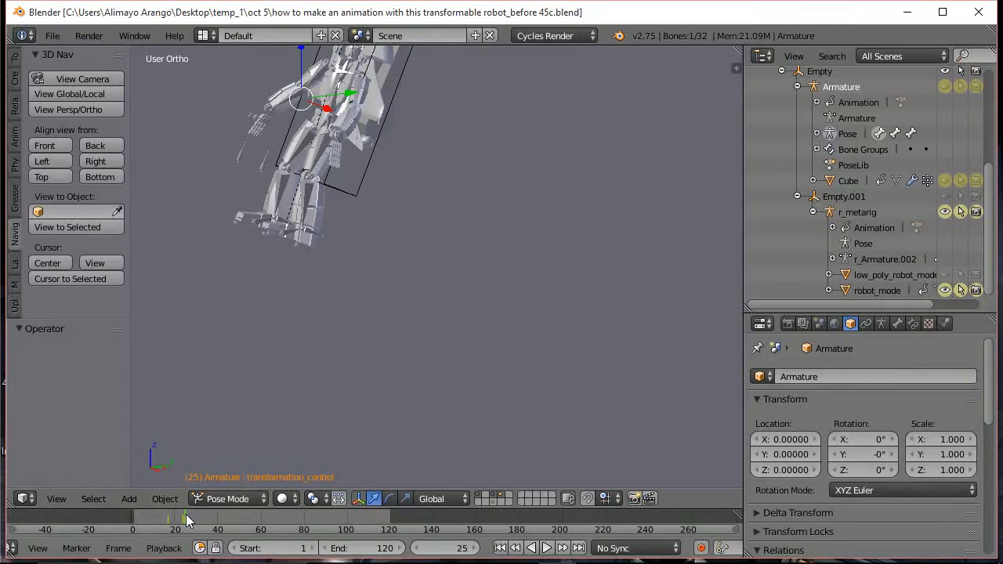
- Scrub the timeline between frames 23 and 31 to examine the swap between the two rigs, ending on frame 27
{"action": "right_click_drag", "start_coordinate": [185, 518], "coordinate": [185, 539]}
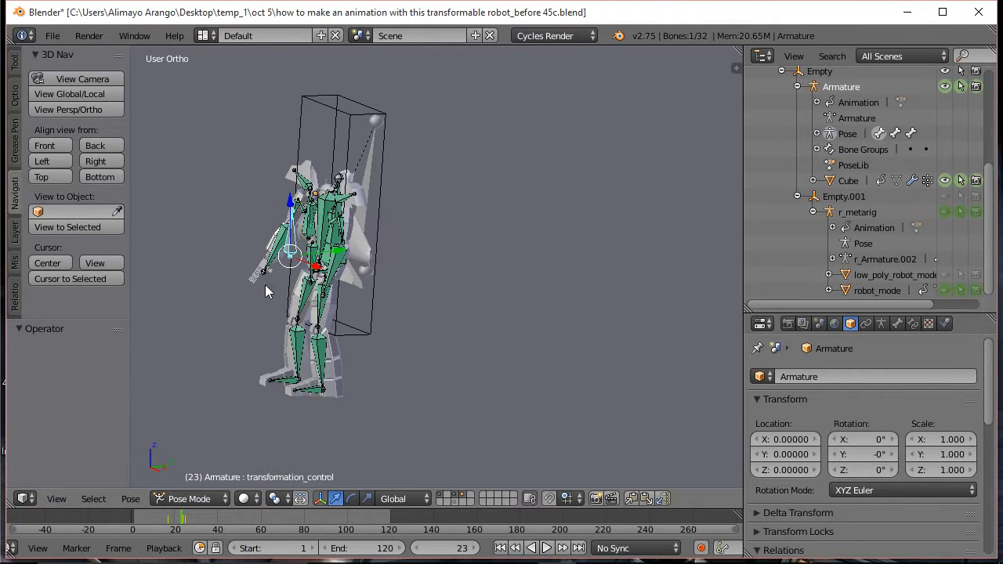
{"action": "right_click_drag", "start_coordinate": [188, 520], "coordinate": [190, 520]}
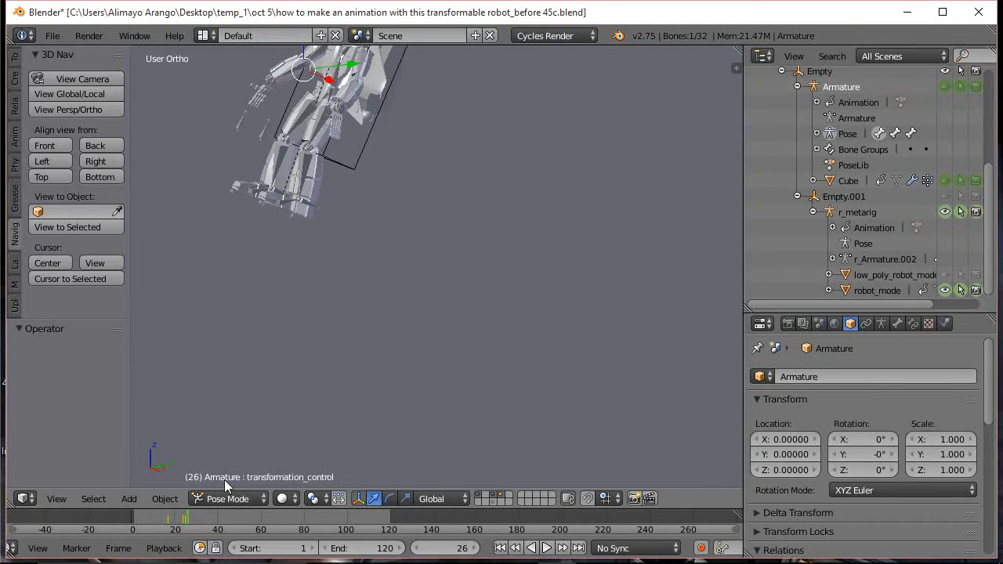
{"action": "right_click_drag", "start_coordinate": [190, 523], "coordinate": [201, 525]}
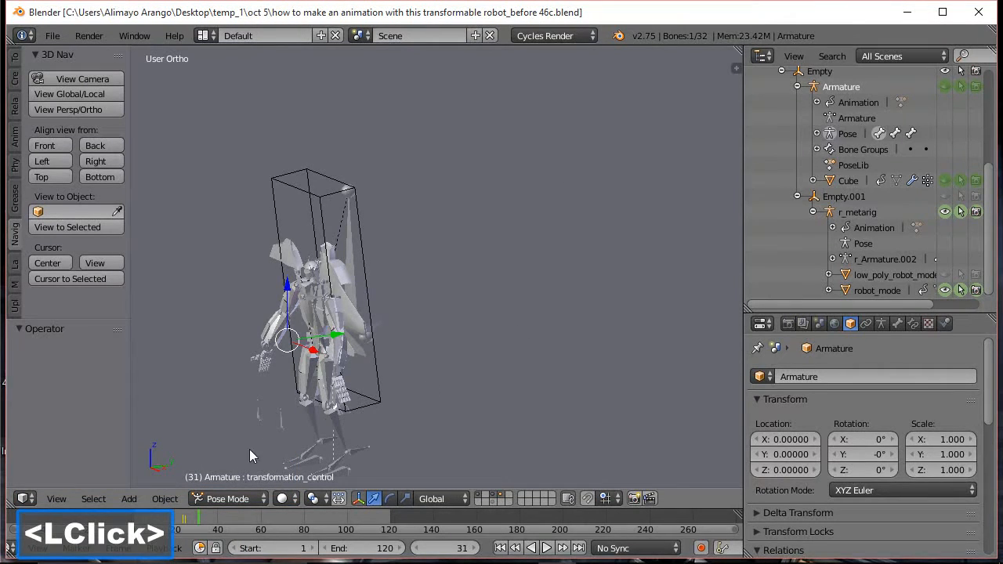
{"action": "right_click_drag", "start_coordinate": [201, 523], "coordinate": [191, 524]}
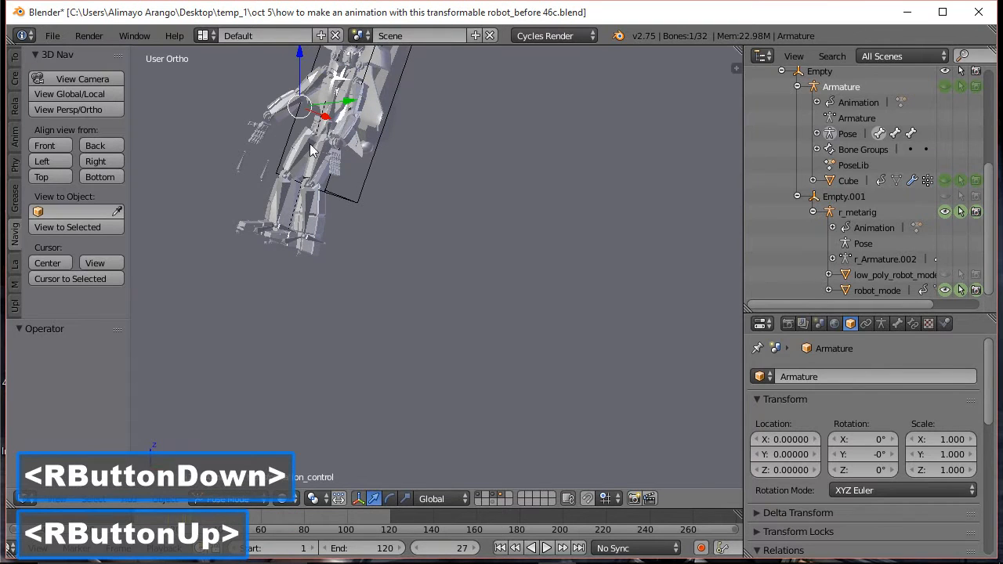
- Select r_metarig by one of its bones and switch it to Pose Mode
{"action": "left_click", "coordinate": [319, 83]}
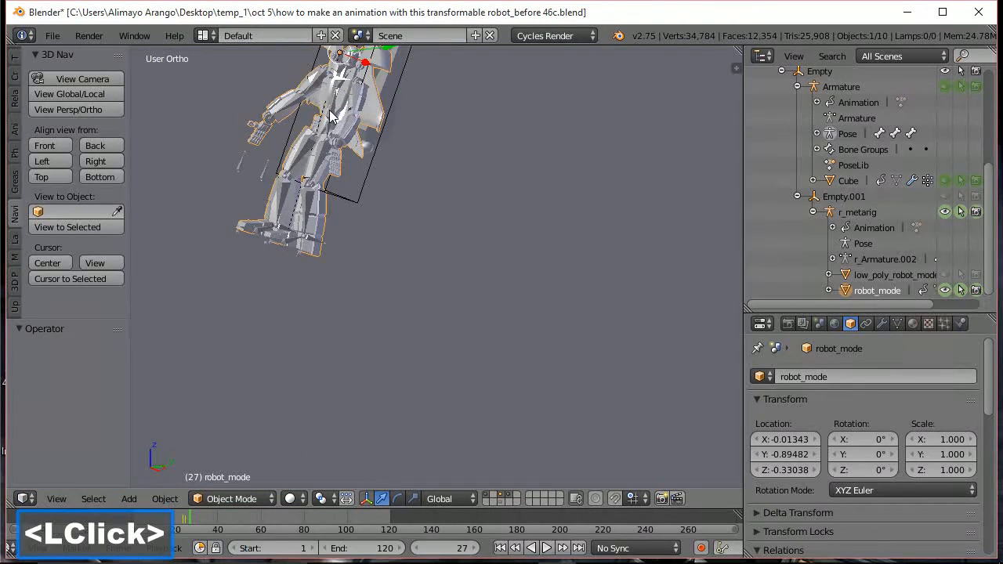
{"action": "left_click", "coordinate": [329, 172]}
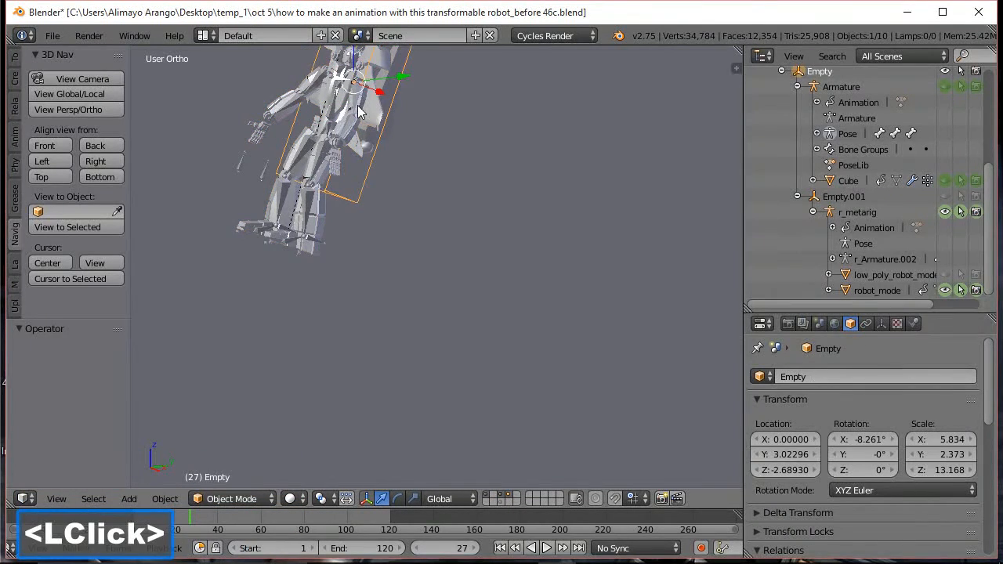
{"action": "left_click", "coordinate": [243, 163]}
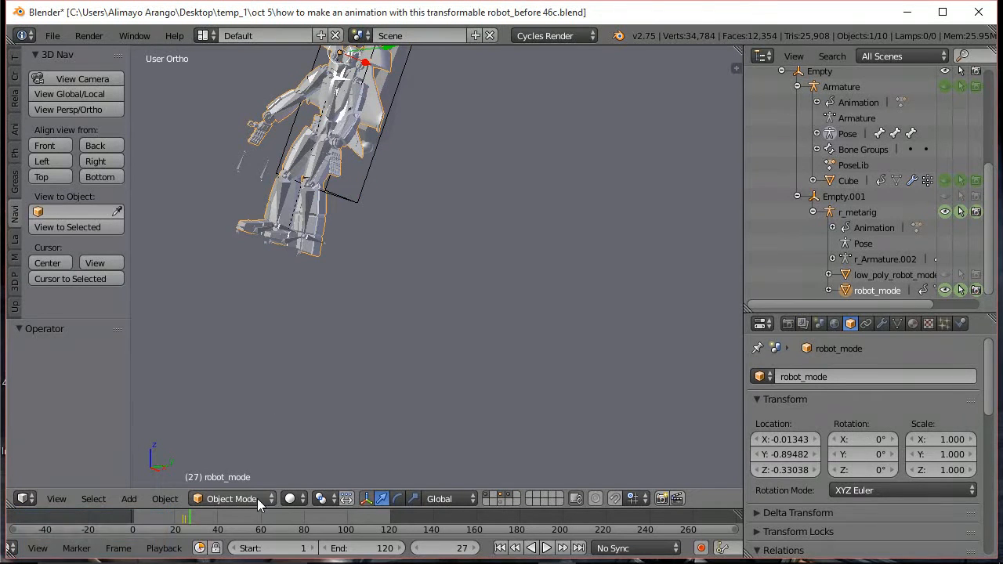
{"action": "left_click", "coordinate": [239, 167]}
{"action": "left_click", "coordinate": [239, 167]}
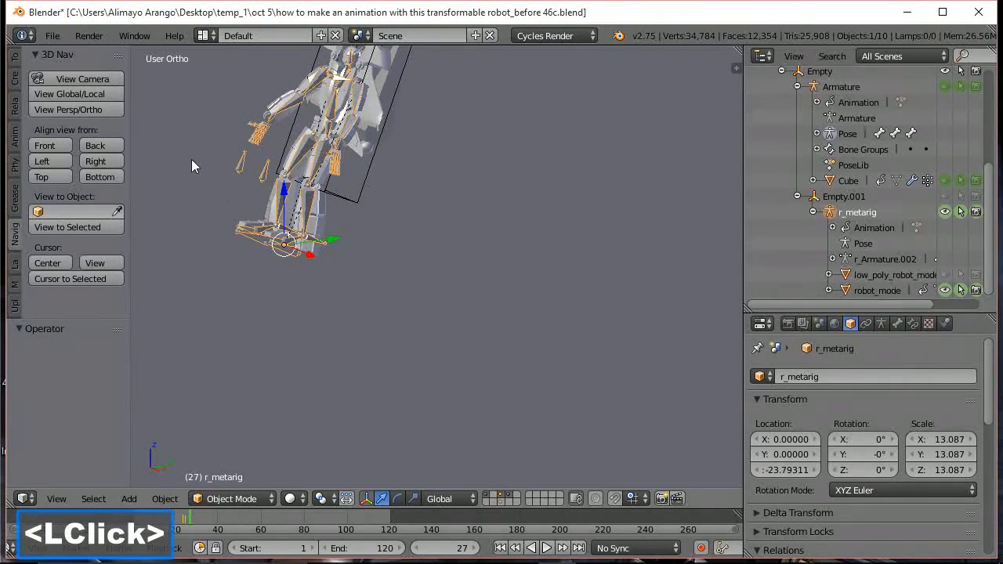
{"action": "left_click", "coordinate": [243, 497]}
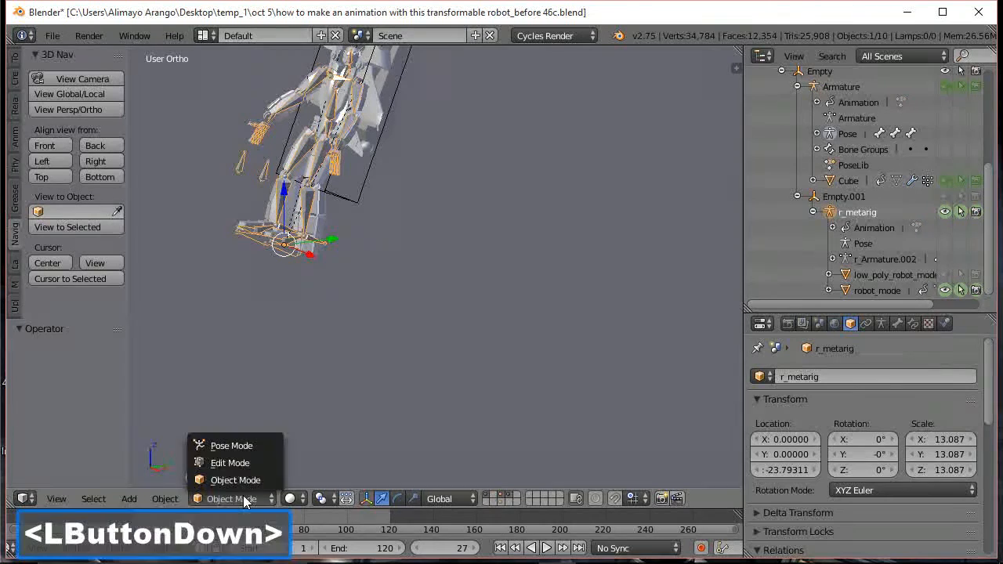
{"action": "left_click", "coordinate": [249, 447]}
{"action": "scroll", "coordinate": [387, 305], "scroll_direction": "up", "scroll_amount": 1}
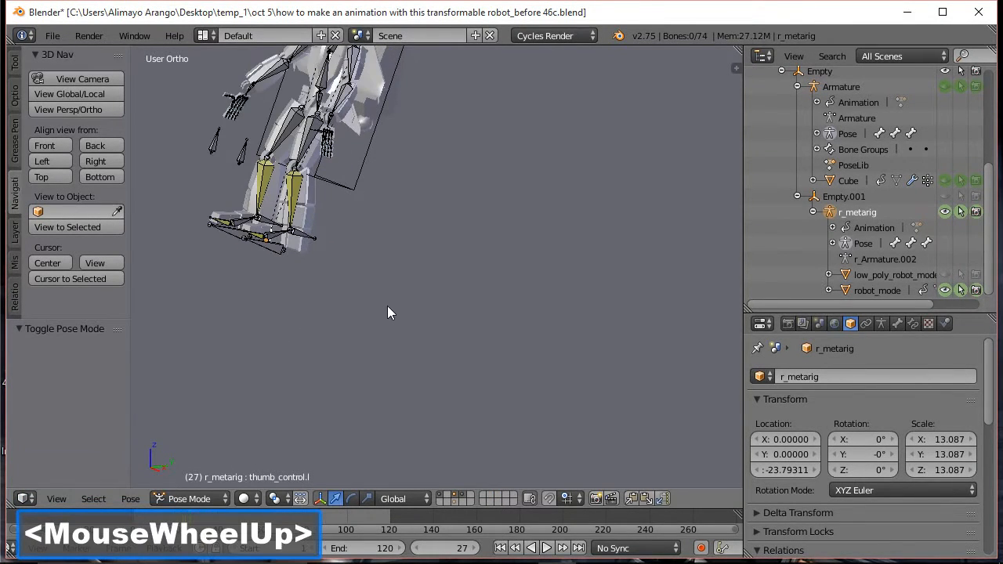
{"action": "middle_click_drag", "start_coordinate": [414, 260], "coordinate": [513, 367], "text": "shift"}
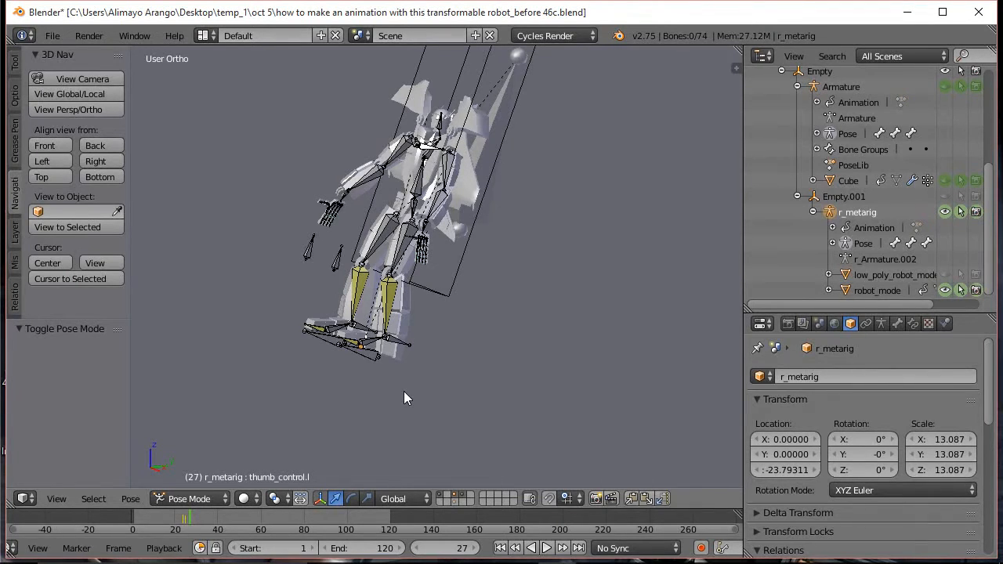
- Step frame by frame between frames 22 and 32 to compare both rigs around the visibility swap, ending on frame 27
{"action": "key", "text": "Left"}
{"action": "key", "text": "Left"}
{"action": "key", "text": "Left"}
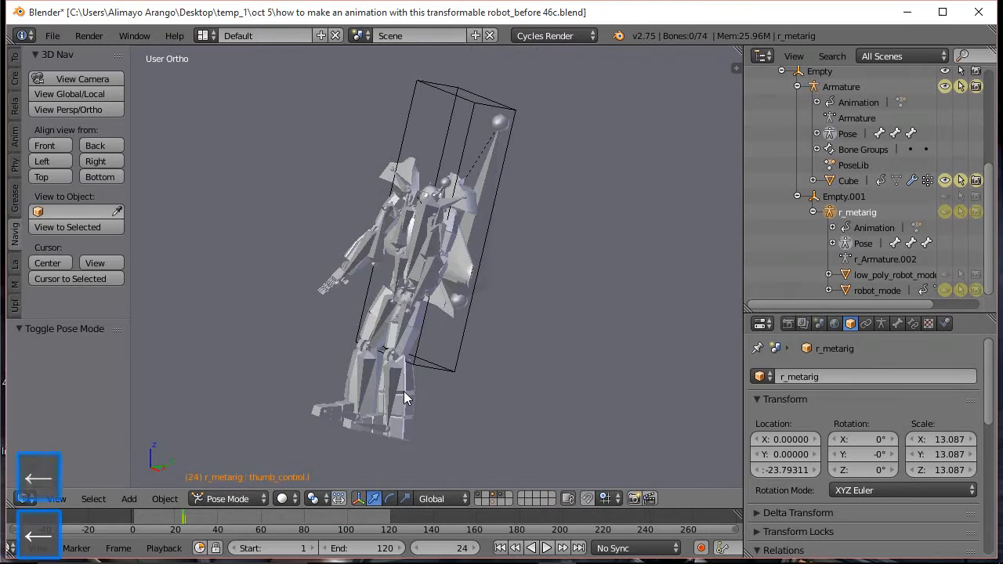
{"action": "key", "text": "Right"}
{"action": "key", "text": "Right"}
{"action": "key", "text": "Right"}
{"action": "key", "text": "Right"}
{"action": "key", "text": "Right"}
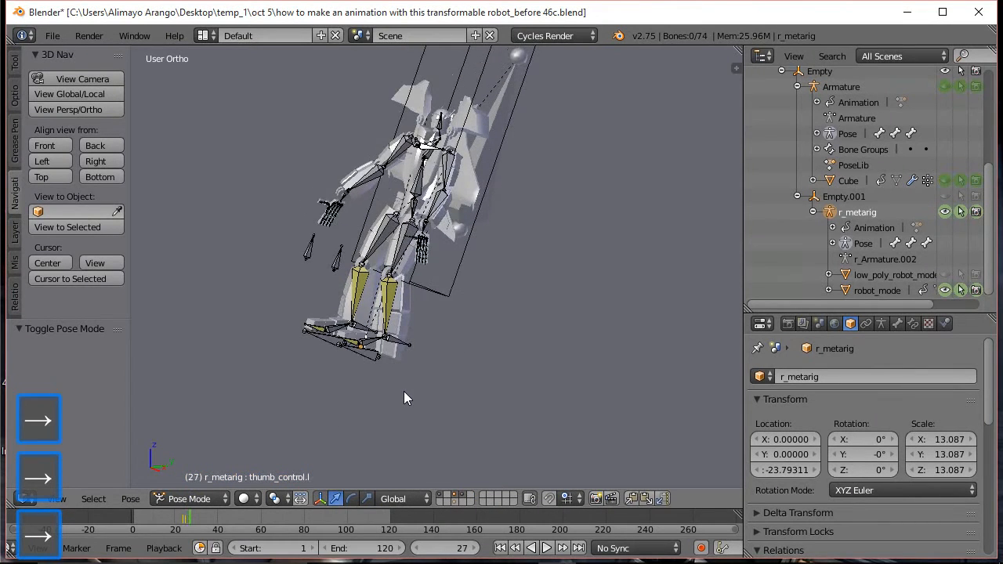
{"action": "key", "text": "Right"}
{"action": "key", "text": "Right"}
{"action": "key", "text": "Right"}
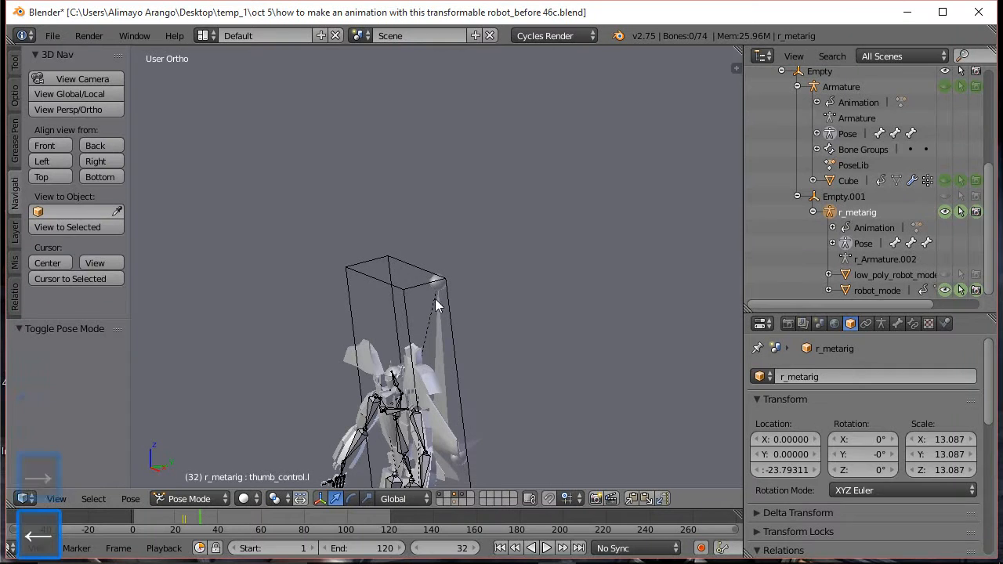
{"action": "key", "text": "Left"}
{"action": "key", "text": "Left"}
{"action": "key", "text": "Left"}
{"action": "key", "text": "Left"}
{"action": "key", "text": "Left"}
{"action": "key", "text": "Left"}
{"action": "key", "text": "Left"}
{"action": "key", "text": "Left"}
{"action": "key", "text": "Left"}
{"action": "key", "text": "Left"}
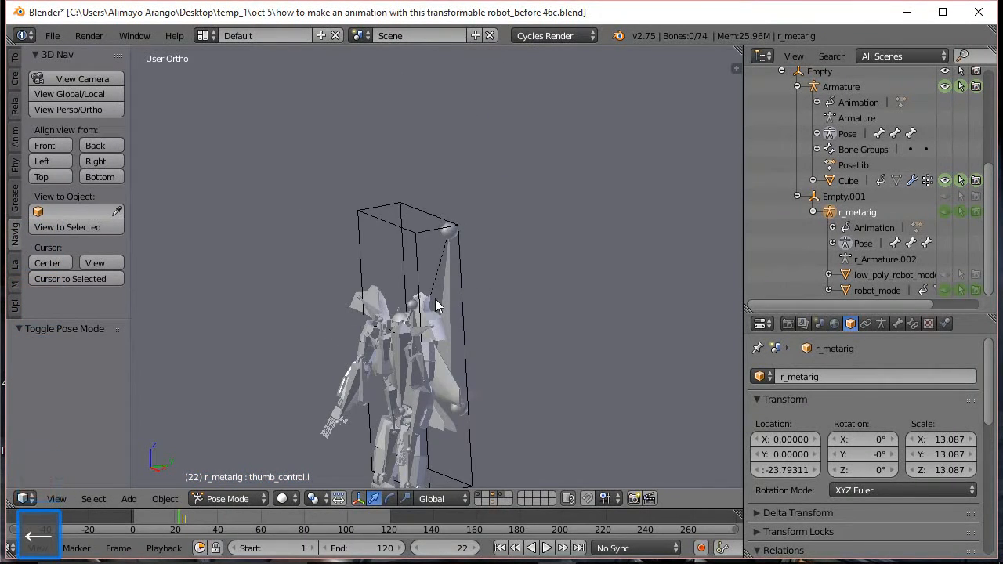
{"action": "key", "text": "Right"}
{"action": "key", "text": "Right"}
{"action": "key", "text": "Right"}
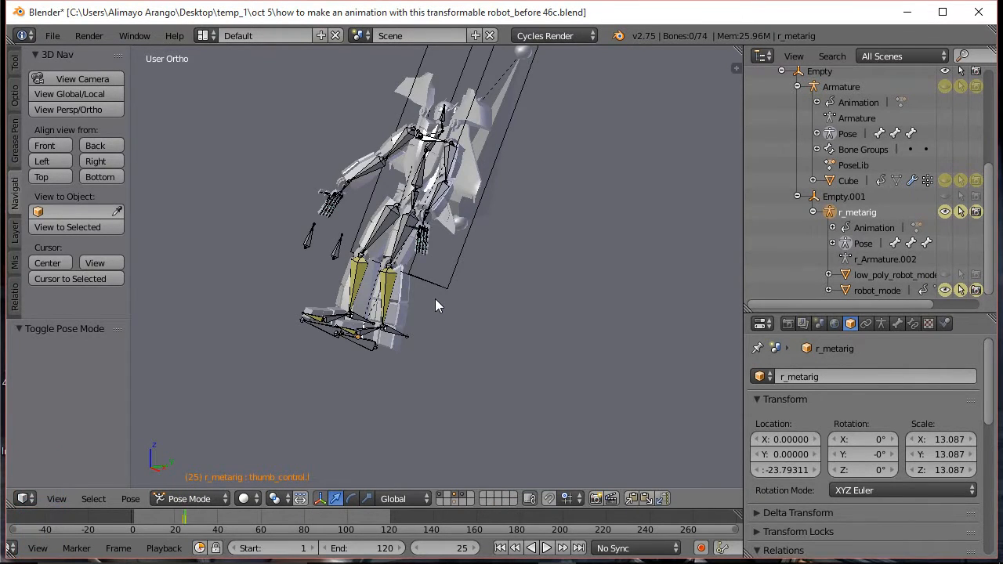
{"action": "key", "text": "Right"}
{"action": "key", "text": "Right"}
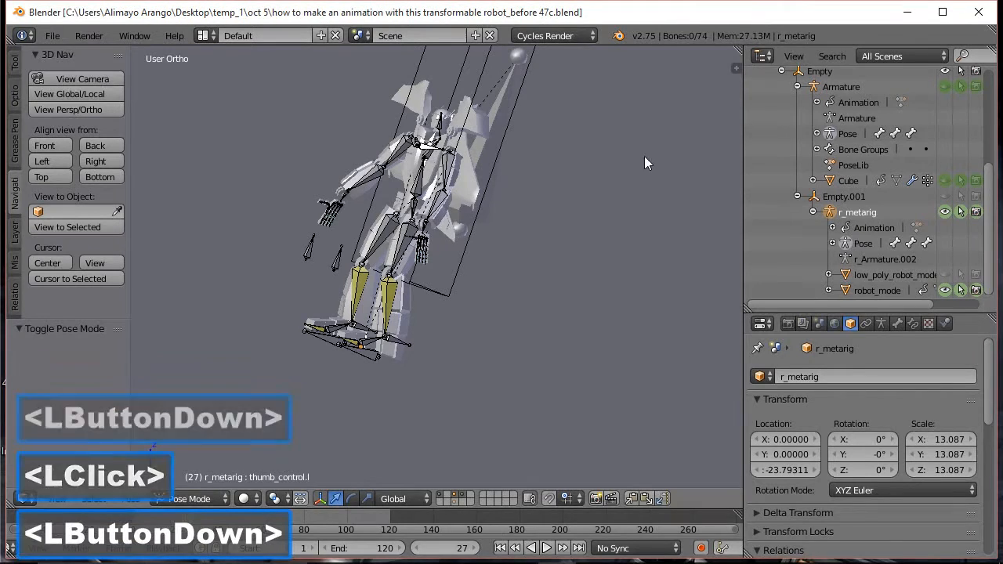
- Step back from frame 27 to 22 and forward to frame 25 to examine the robot's pose at the swap
{"action": "left_click", "coordinate": [645, 189]}
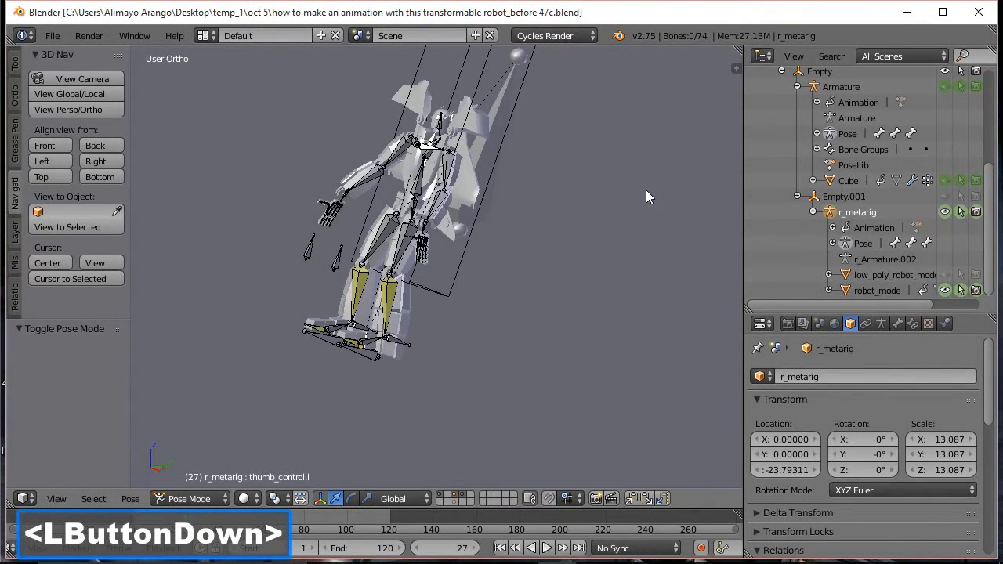
{"action": "key", "text": "Left"}
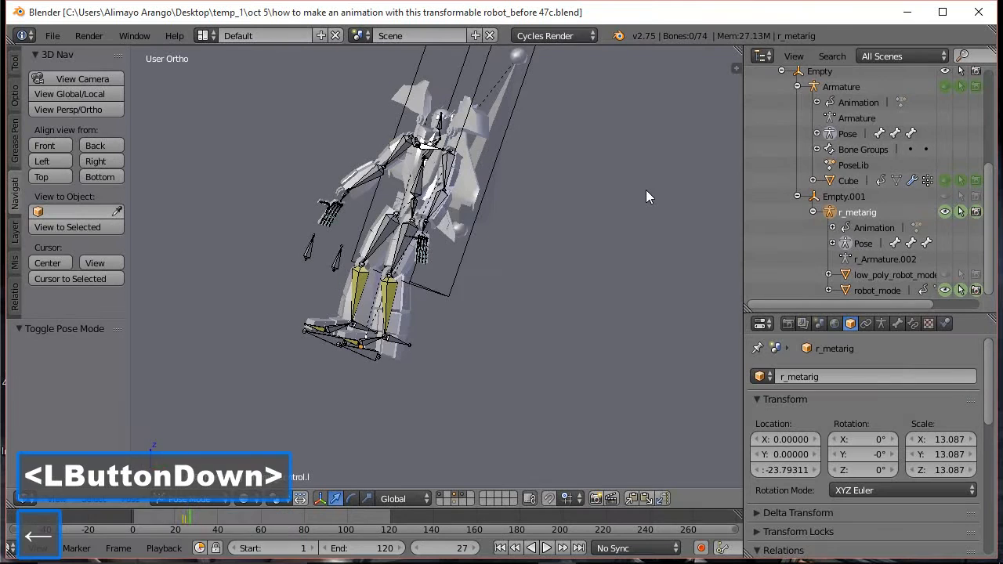
{"action": "key", "text": "Right"}
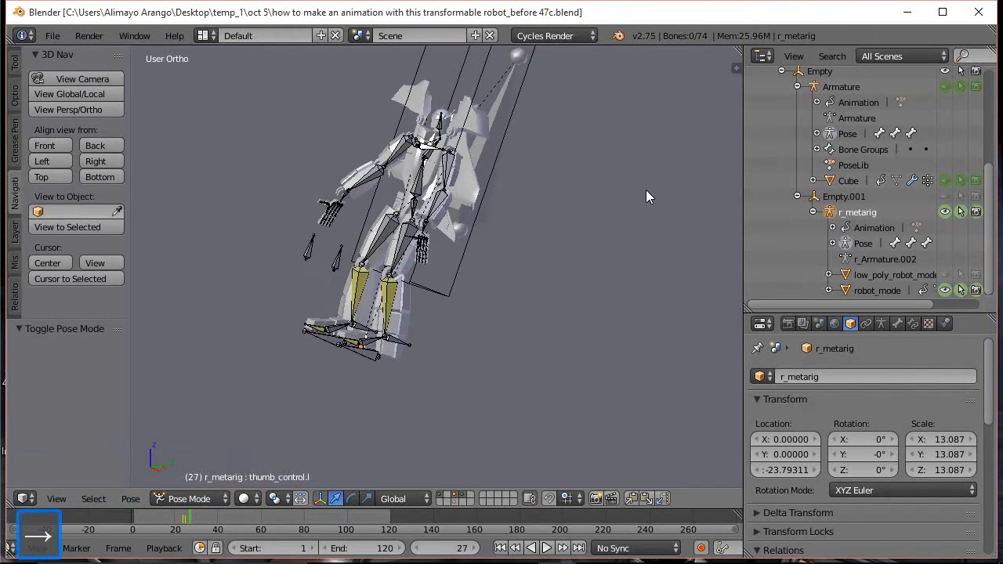
{"action": "key", "text": "Left"}
{"action": "key", "text": "Left"}
{"action": "key", "text": "Left"}
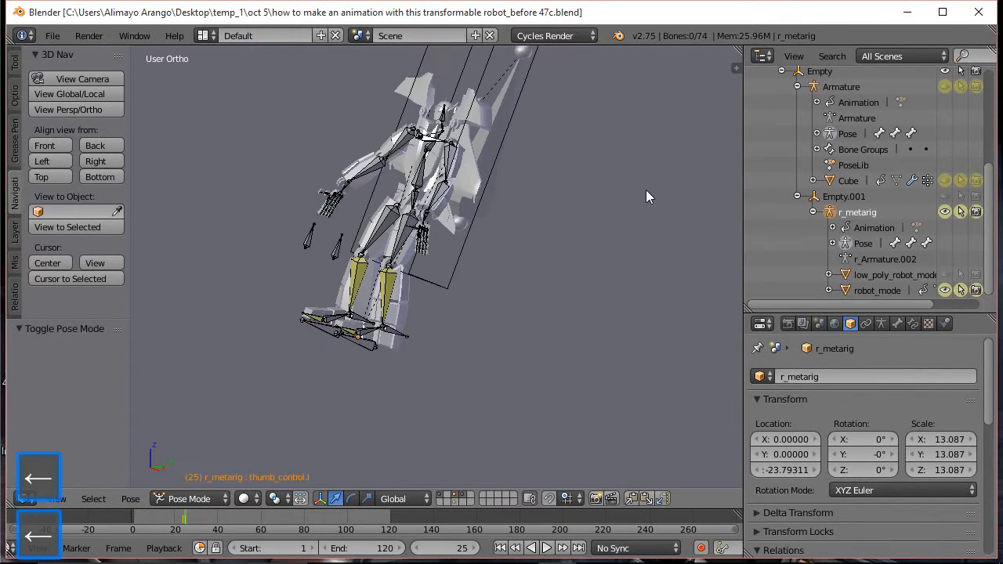
{"action": "key", "text": "Left"}
{"action": "key", "text": "Left"}
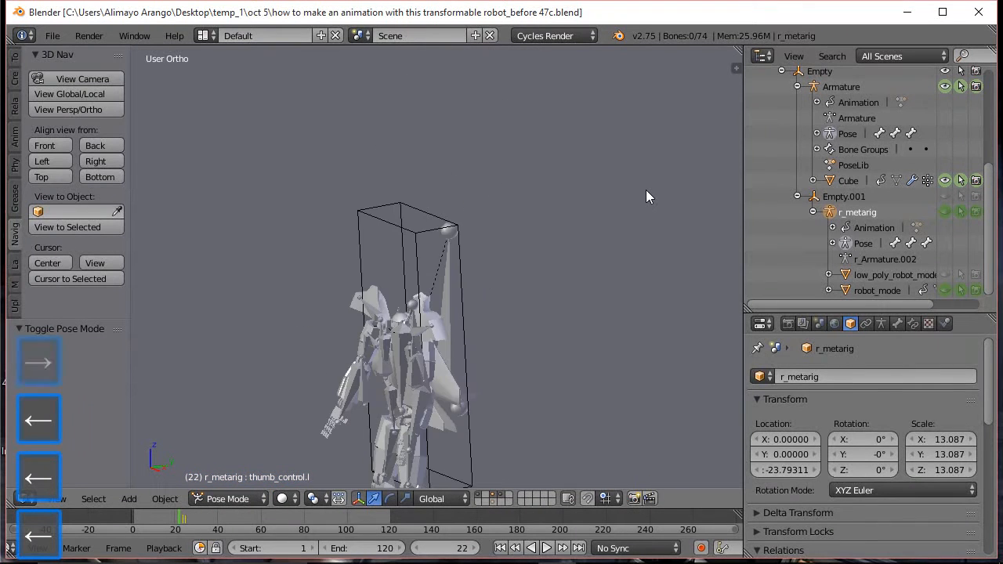
{"action": "key", "text": "Right"}
{"action": "key", "text": "Right"}
{"action": "key", "text": "Right"}
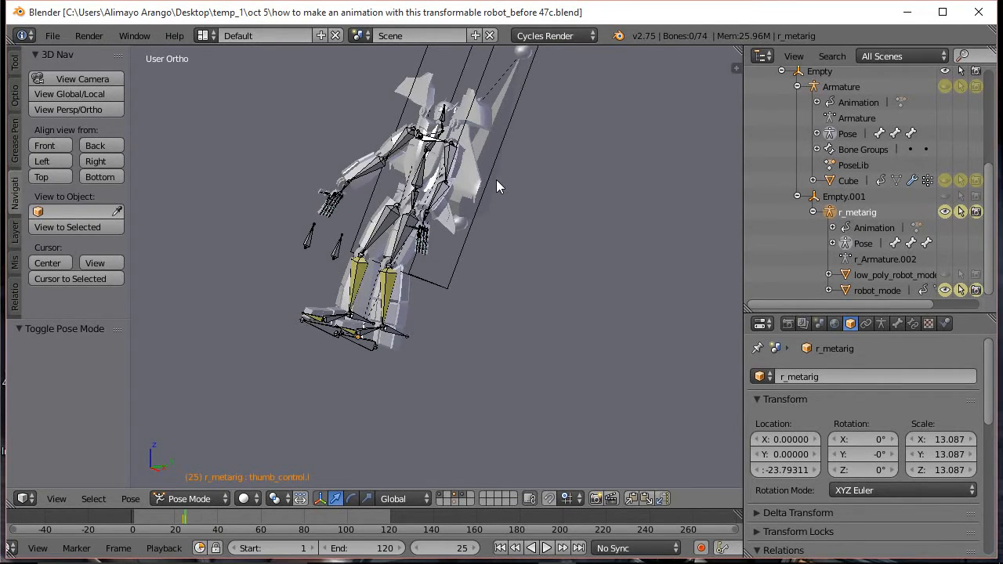
- Select all bones of r_metarig and insert a LocRotScale keyframe for them at frame 25
{"action": "key", "text": "a"}
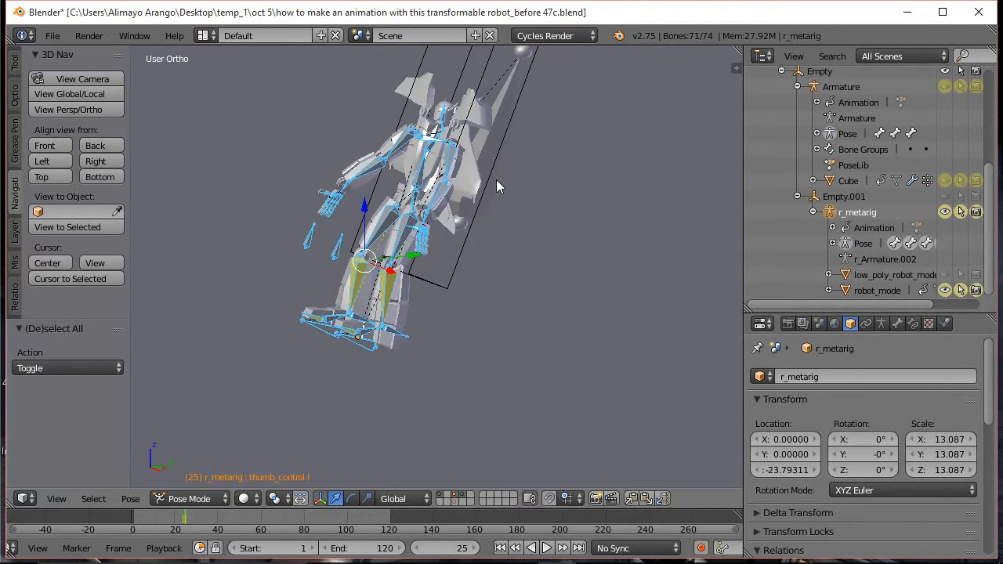
{"action": "key", "text": "i"}
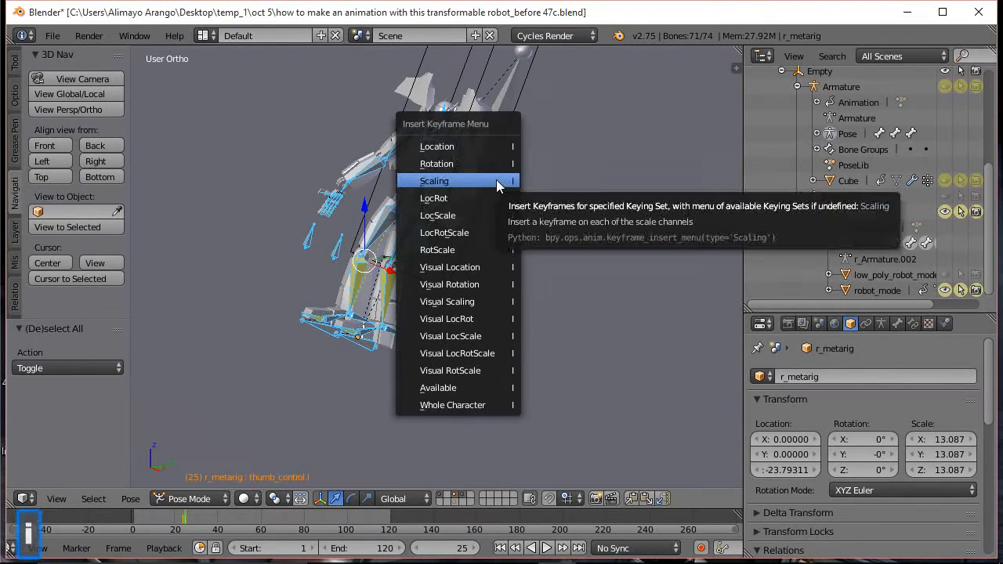
{"action": "left_click", "coordinate": [495, 232]}
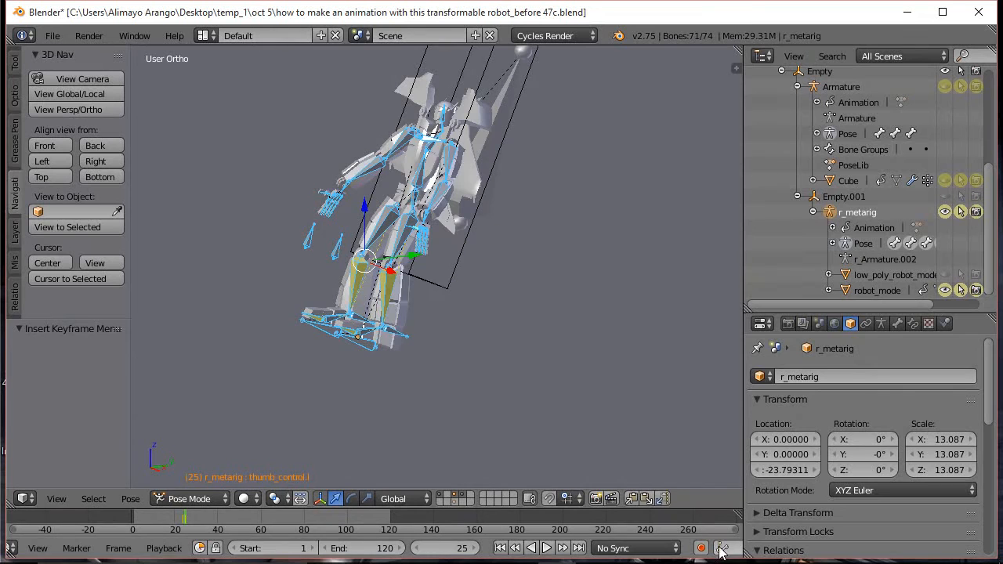
- Set the timeline's active keying set to LocRotScale
{"action": "middle_click_drag", "start_coordinate": [718, 550], "coordinate": [600, 551]}
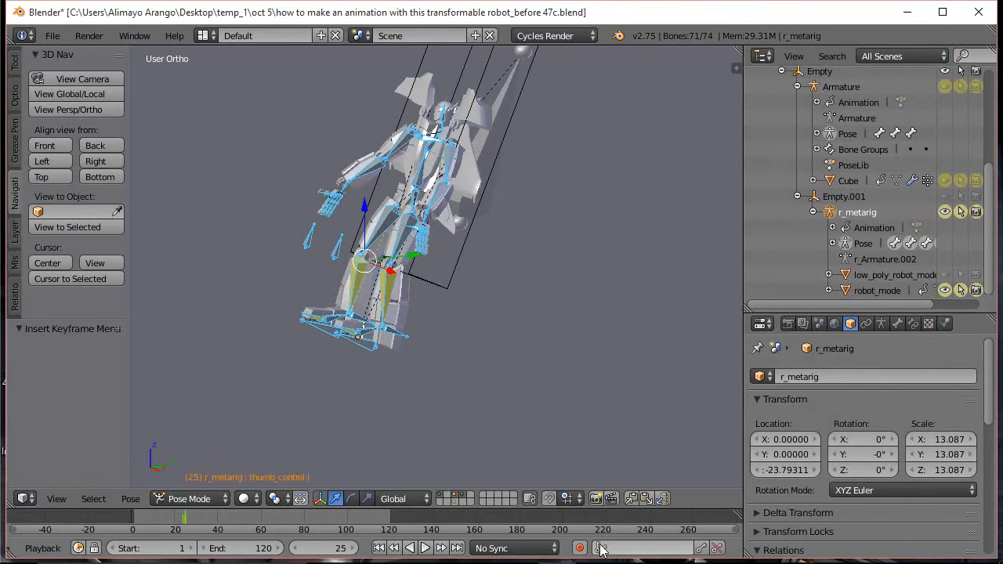
{"action": "left_click", "coordinate": [600, 549]}
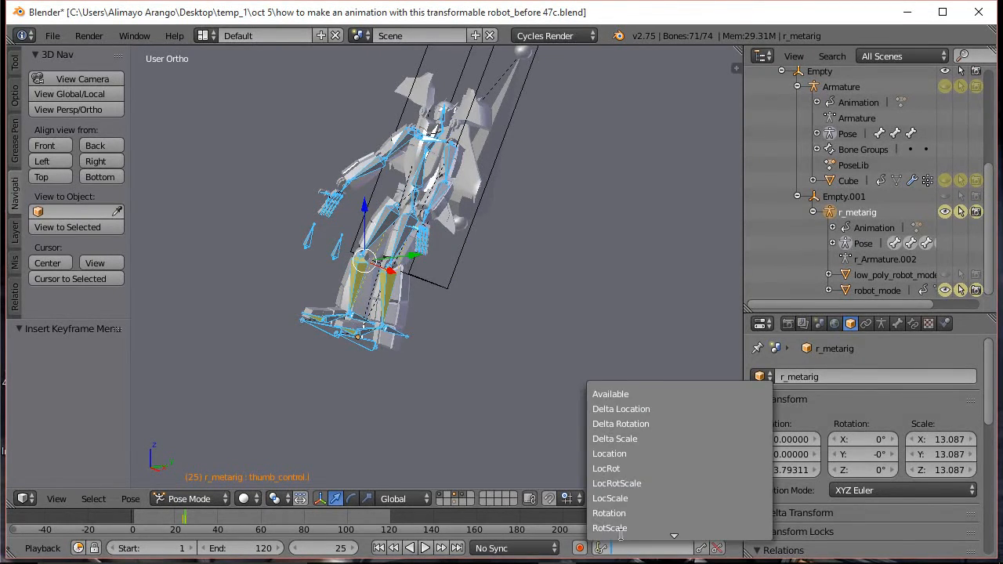
{"action": "left_click", "coordinate": [640, 483]}
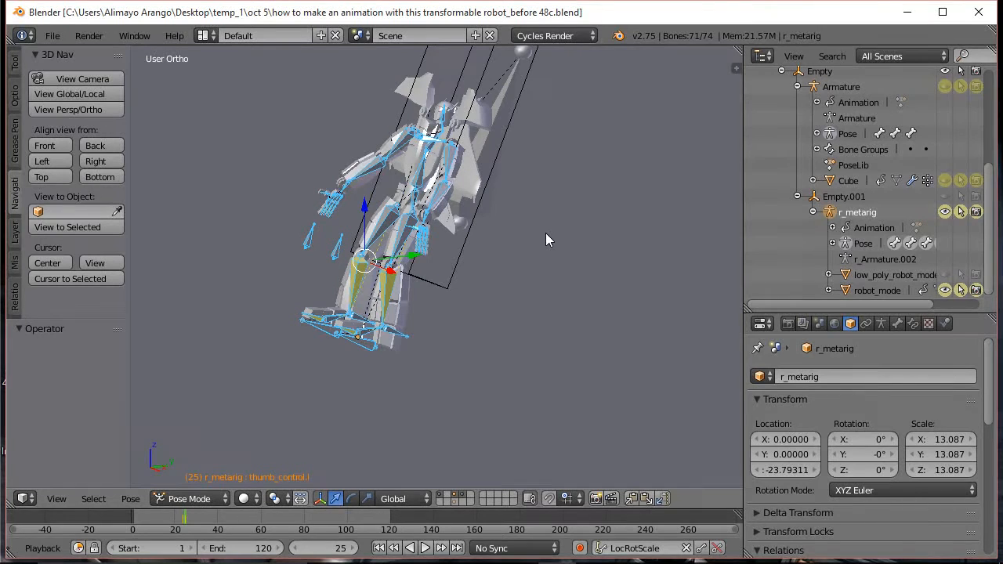
- At frame 28, rotate upper_arm.L about -71° around the global Y axis, paste the pose flipped onto the opposite arm, and deselect all bones
{"action": "key", "text": "Right"}
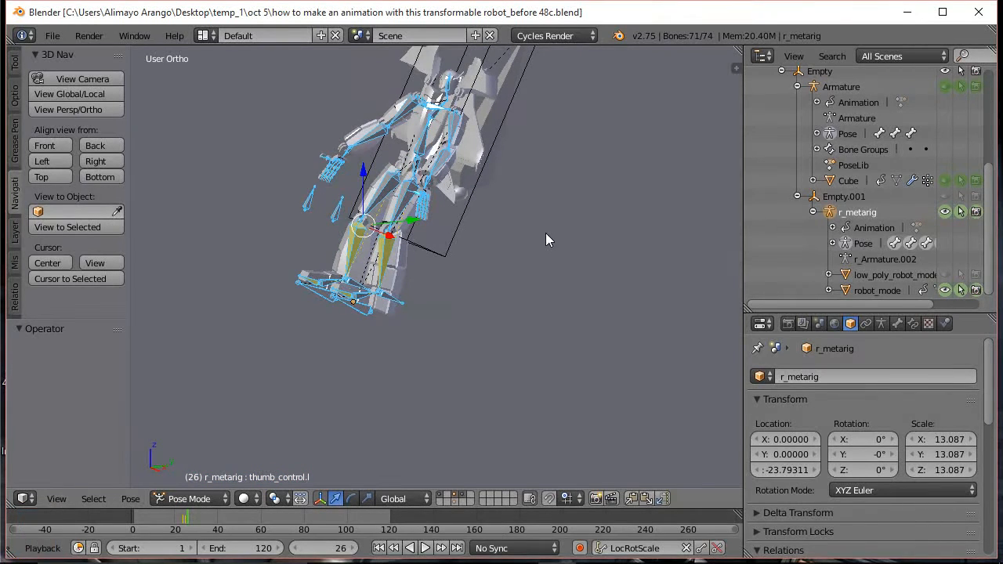
{"action": "key", "text": "Right"}
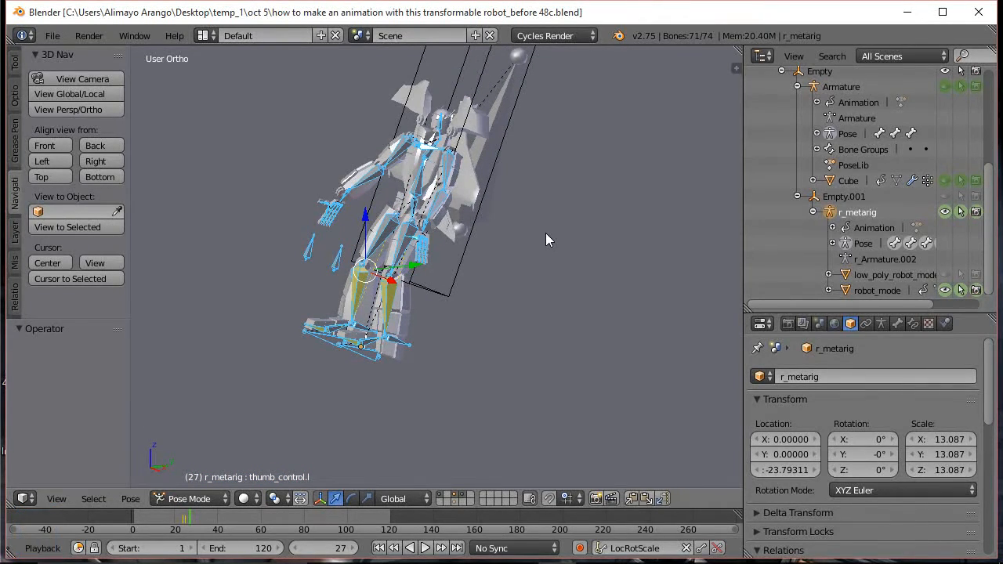
{"action": "key", "text": "Right"}
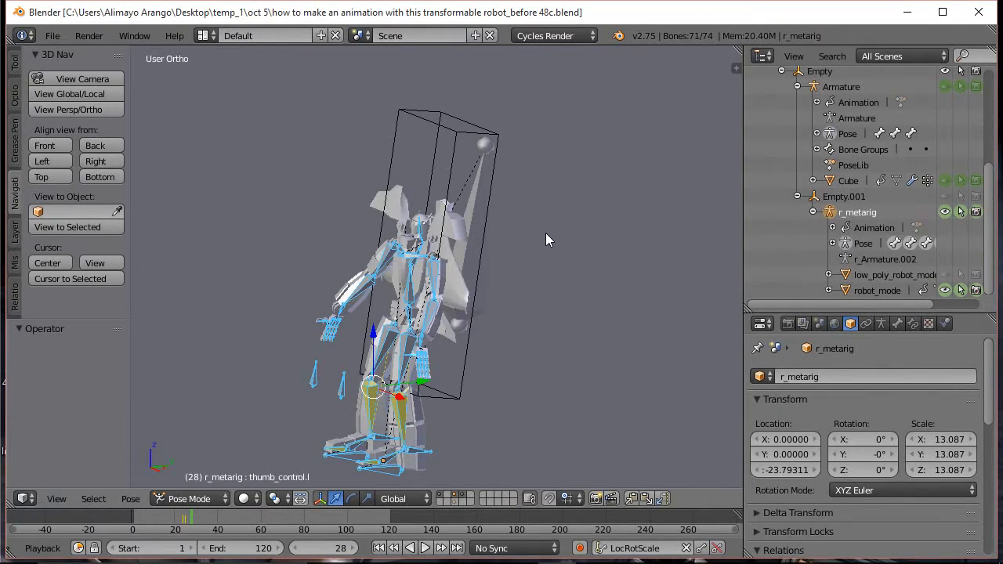
{"action": "right_click", "coordinate": [435, 282]}
{"action": "middle_click_drag", "start_coordinate": [437, 312], "coordinate": [503, 327]}
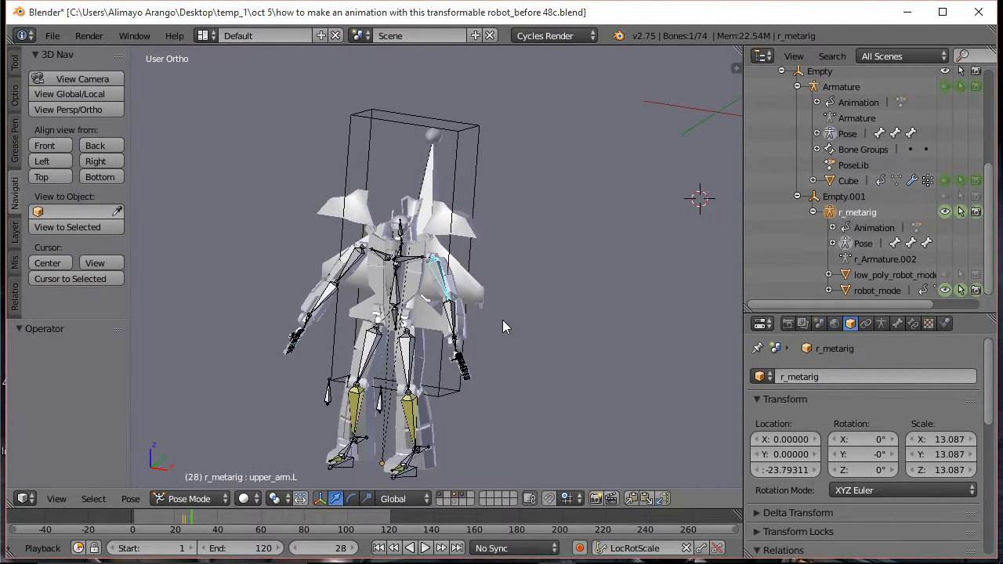
{"action": "key", "text": "r"}
{"action": "key", "text": "y"}
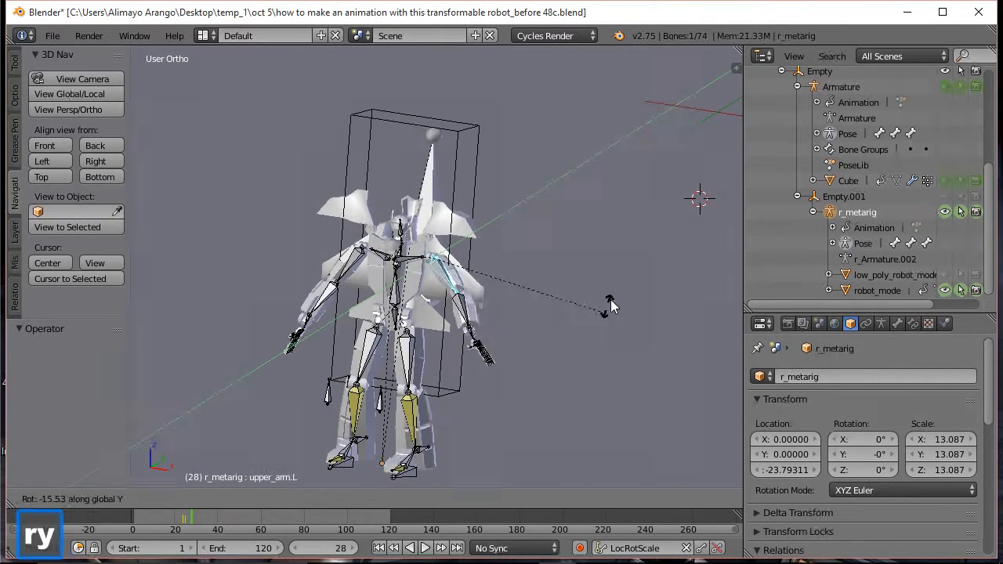
{"action": "left_click", "coordinate": [576, 151]}
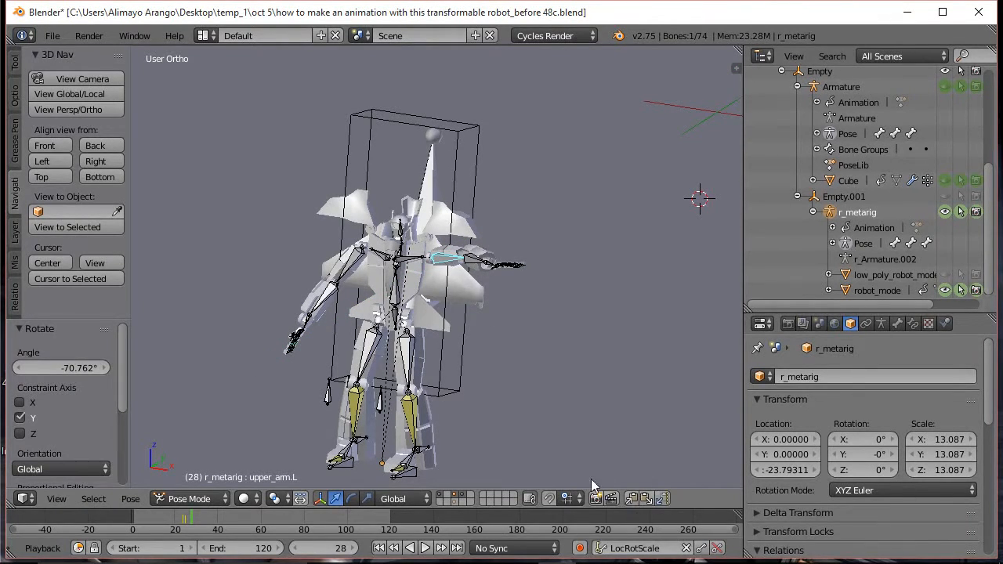
{"action": "left_click", "coordinate": [666, 499]}
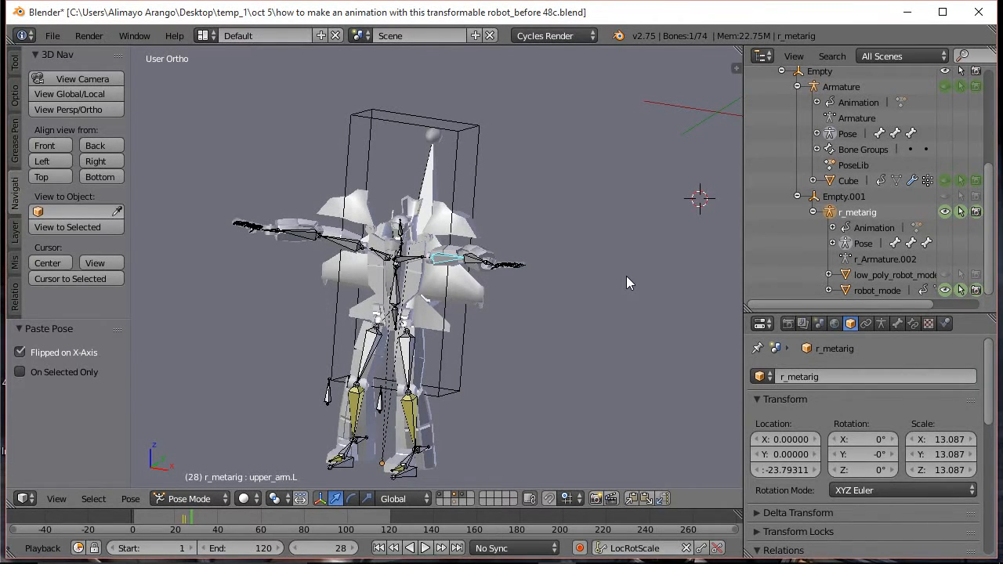
{"action": "key", "text": "a"}
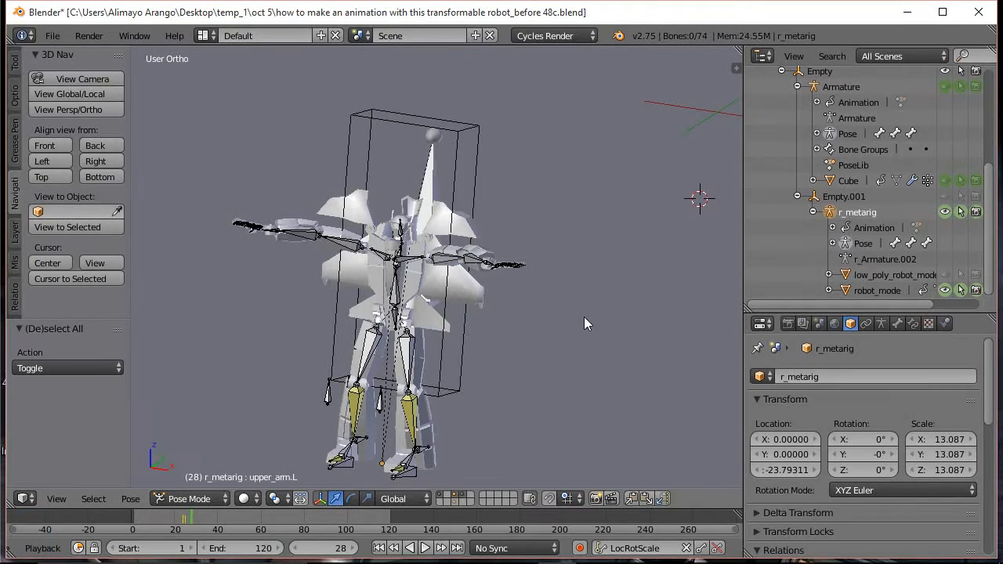
- Select all rig bones, insert a LocRotScale keyframe at frame 28, and save a new file version numbered 49c
{"action": "key", "text": "a"}
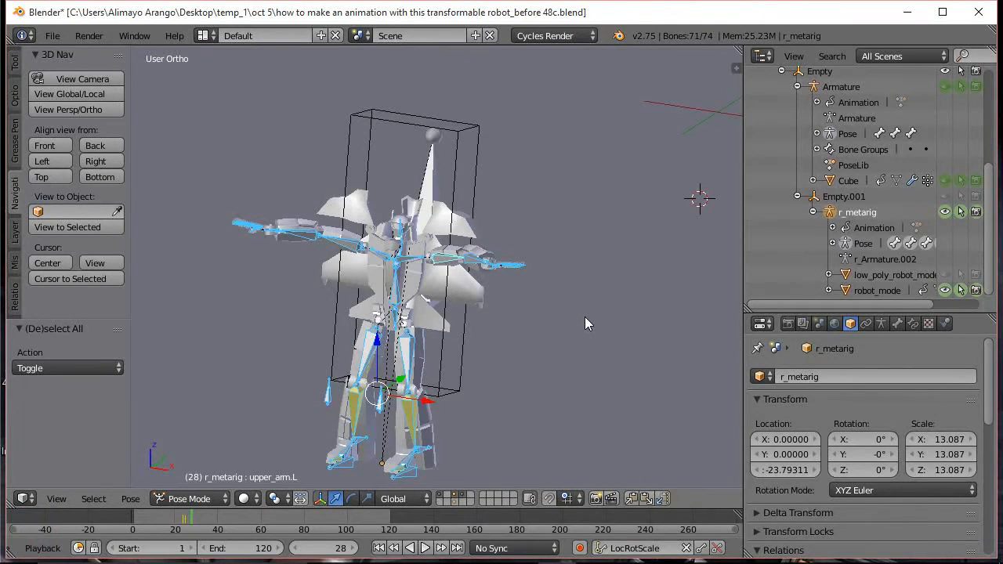
{"action": "key", "text": "i"}
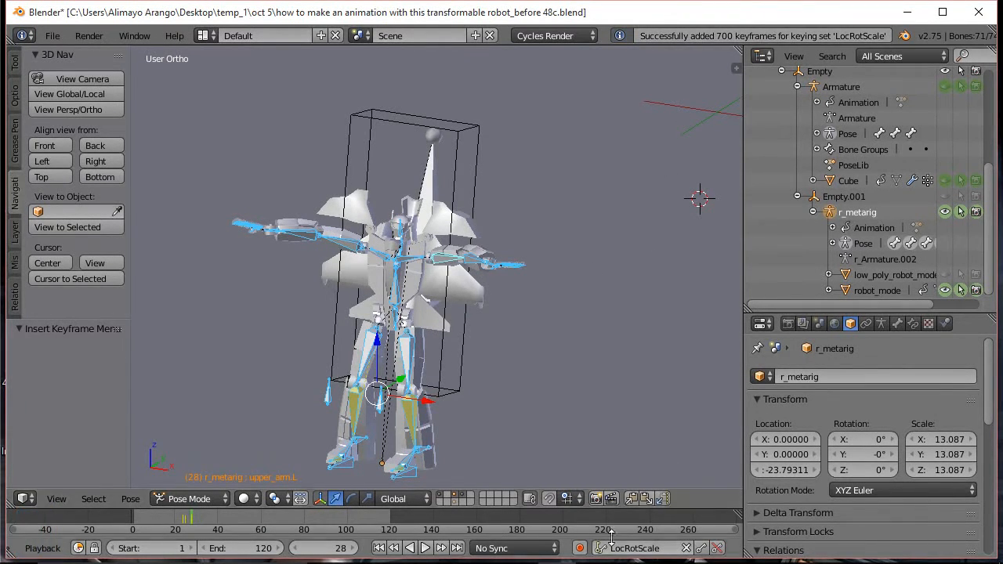
{"action": "key", "text": "ctrl+alt+s"}
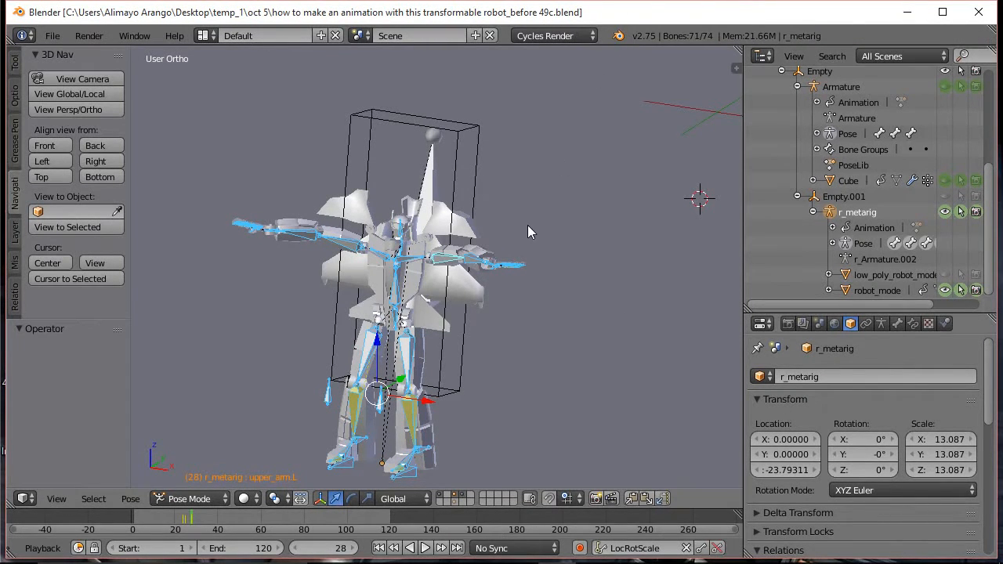
- Raise the robot's right foot handle about 4.78 units along global Z so that the right knee bends
{"action": "right_click", "coordinate": [351, 466]}
{"action": "middle_click_drag", "start_coordinate": [468, 362], "coordinate": [421, 361]}
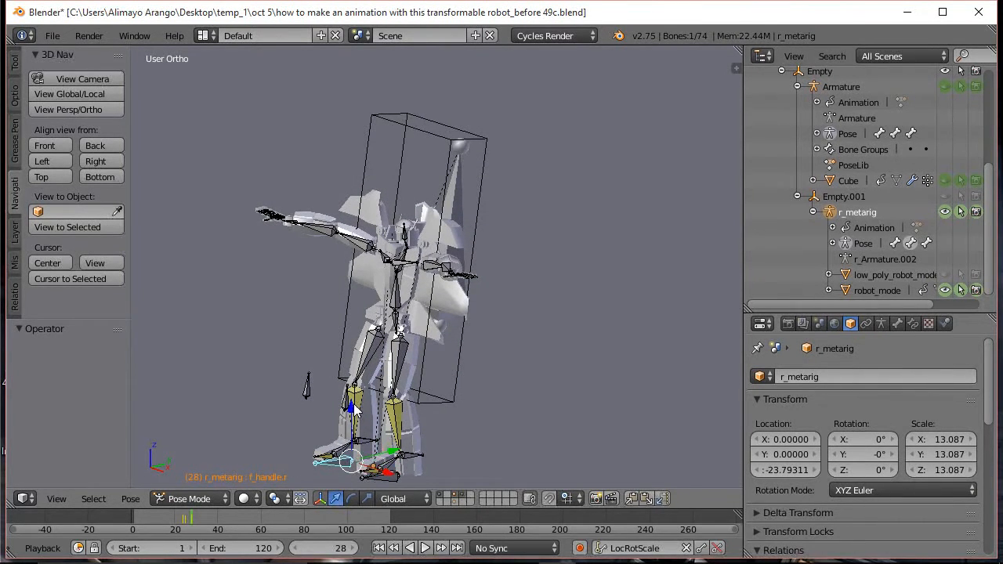
{"action": "key", "text": "g"}
{"action": "key", "text": "z"}
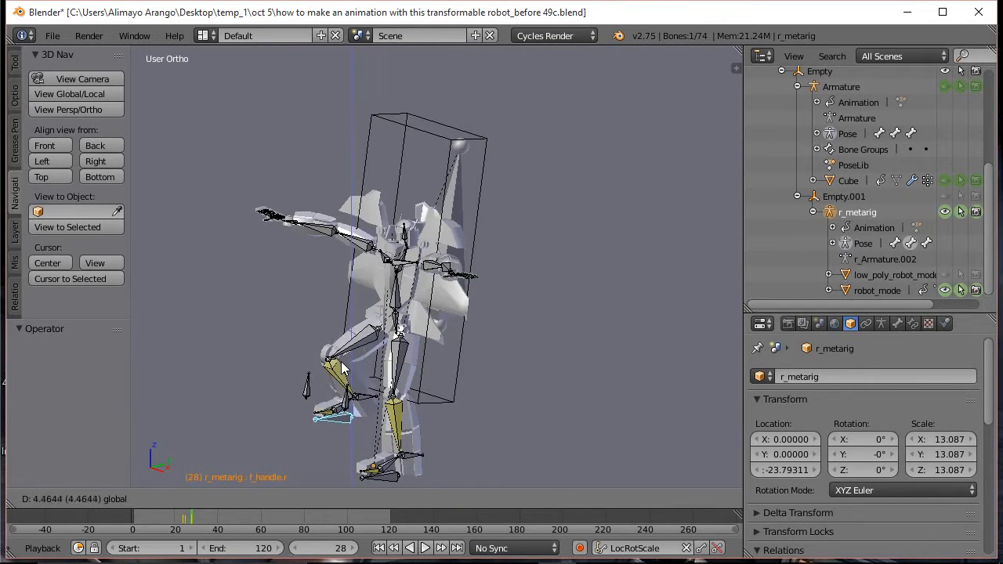
{"action": "left_click", "coordinate": [343, 368]}
{"action": "mouse_move", "coordinate": [345, 368]}
{"action": "middle_mouse_down"}
{"action": "mouse_move", "coordinate": [362, 362]}
{"action": "mouse_move", "coordinate": [361, 373]}
{"action": "middle_mouse_up"}
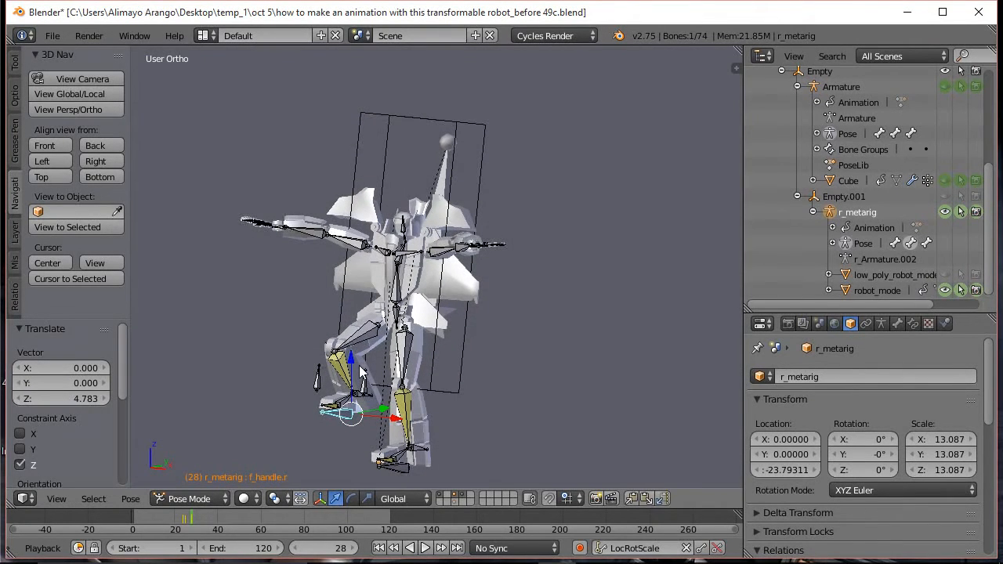
- Rotate the left foot handle about 23.9° around global X
{"action": "right_click", "coordinate": [404, 466]}
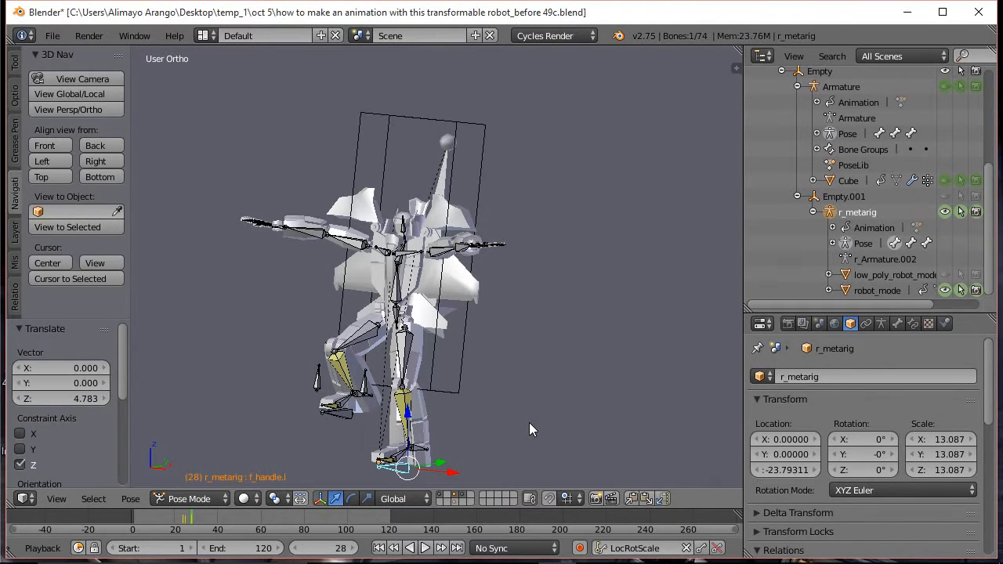
{"action": "key", "text": "r"}
{"action": "key", "text": "x"}
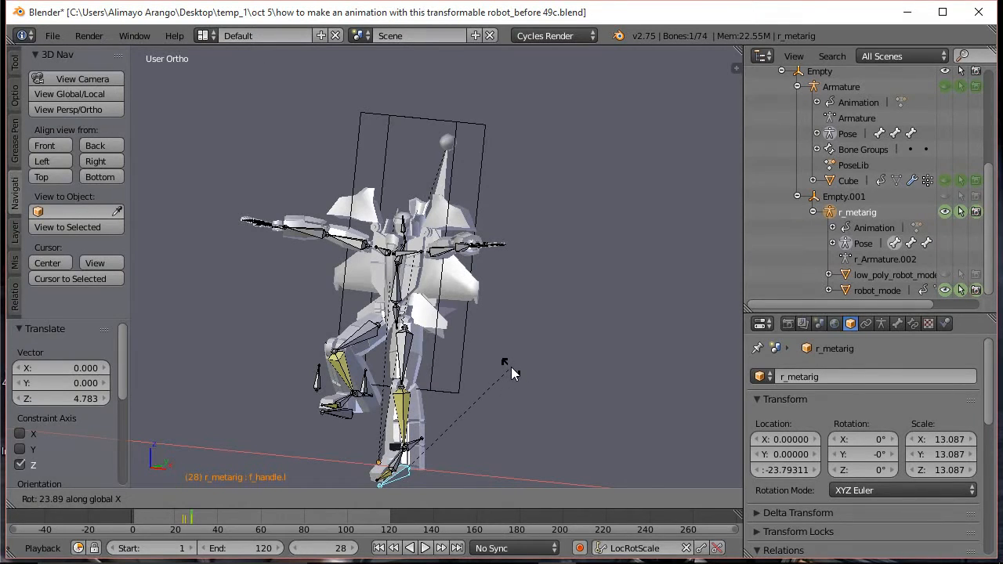
{"action": "left_click", "coordinate": [511, 367]}
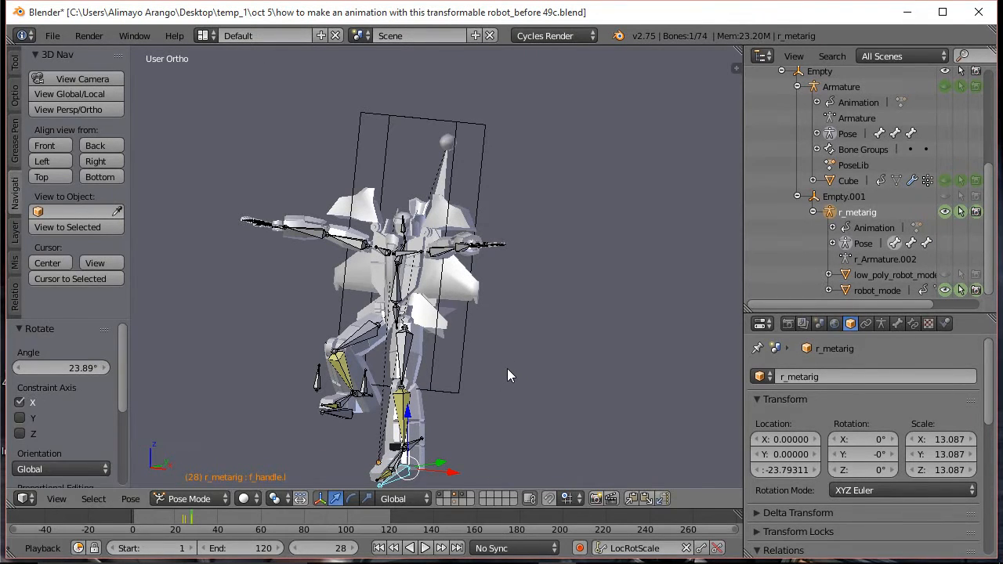
- Rotate the head bone about -17.4° around global X
{"action": "right_click", "coordinate": [405, 227]}
{"action": "key", "text": "r"}
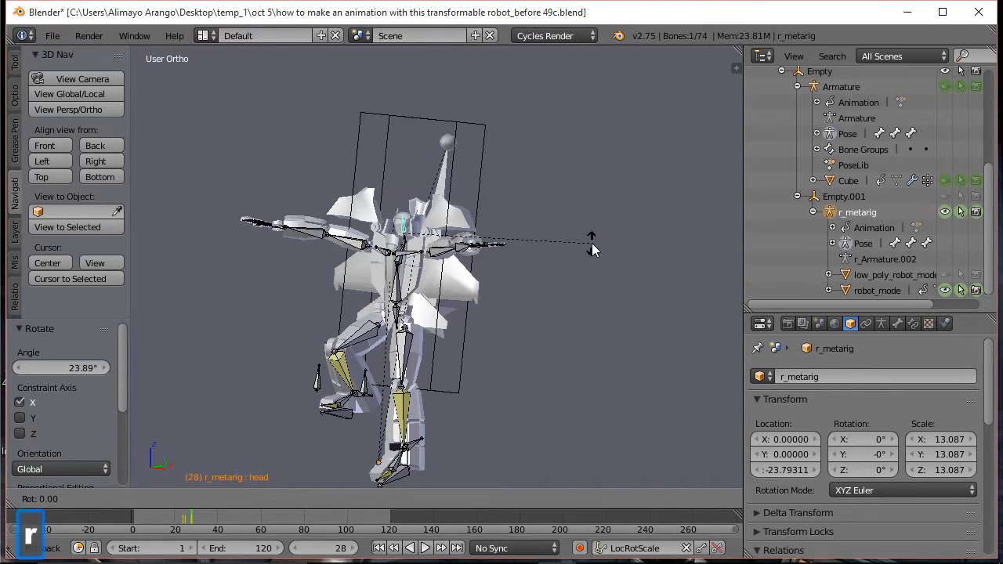
{"action": "key", "text": "x"}
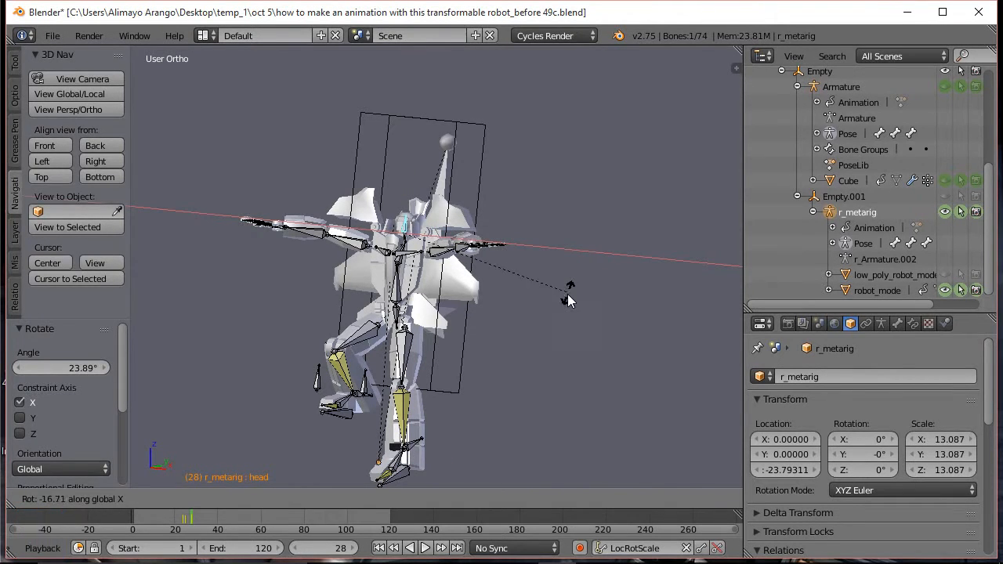
{"action": "left_click", "coordinate": [569, 299]}
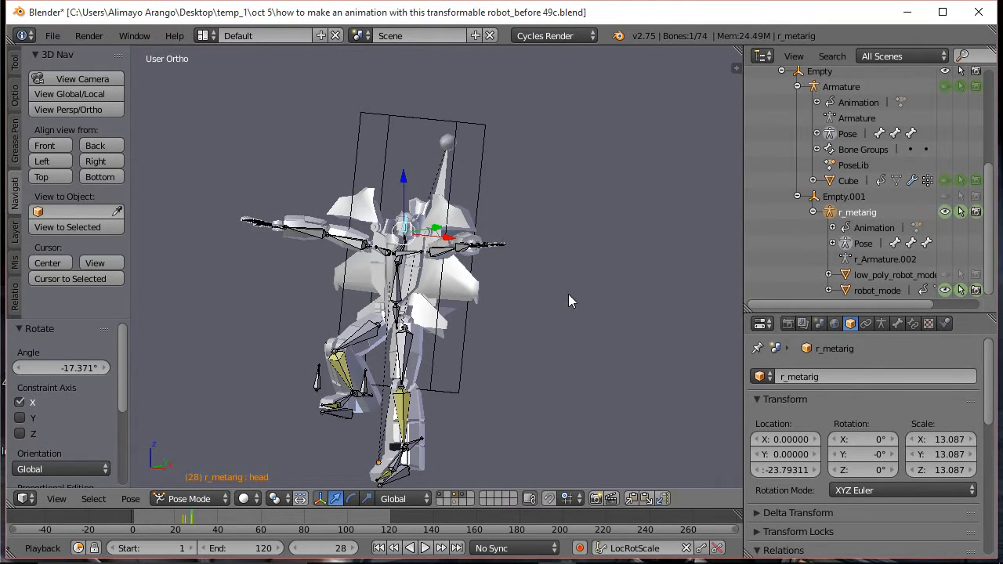
- Keyframe all rig bones with LocRotScale at frame 28 and save a new file version numbered 50c
{"action": "key", "text": "a"}
{"action": "key", "text": "a"}
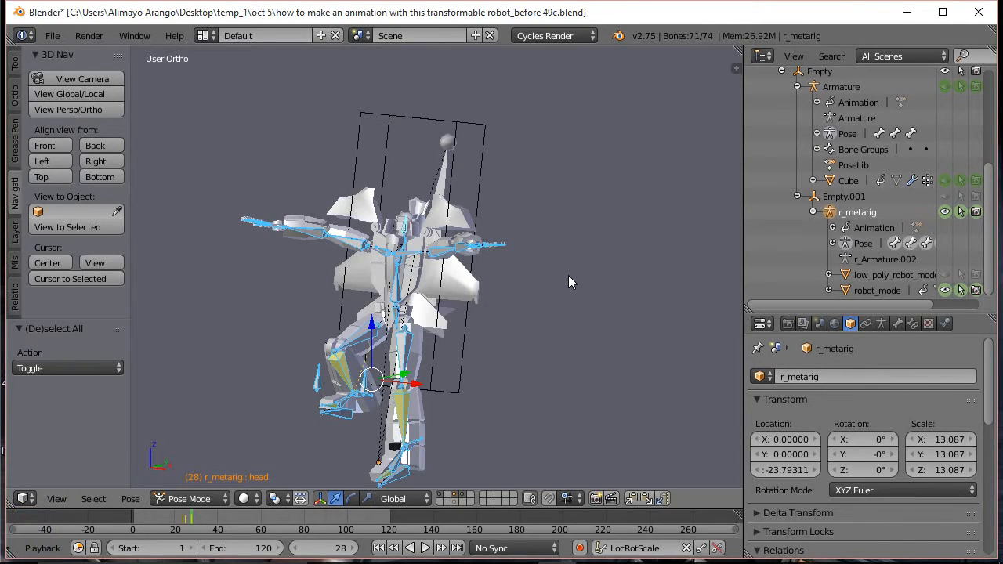
{"action": "key", "text": "i"}
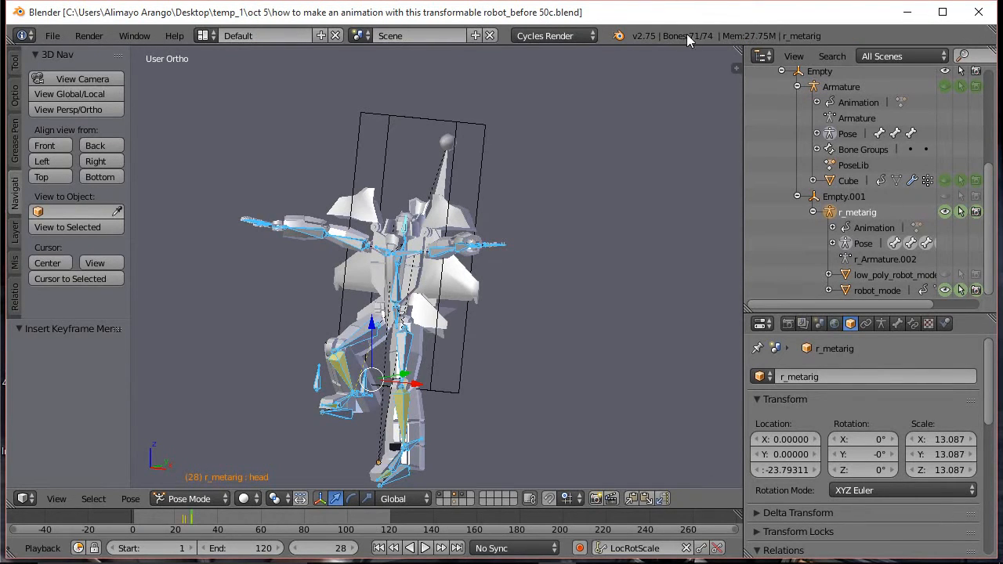
- Step through the frames after 28, stop at frame 30, and save a new file version numbered 51c
{"action": "scroll", "coordinate": [616, 160], "scroll_direction": "down", "scroll_amount": 6}
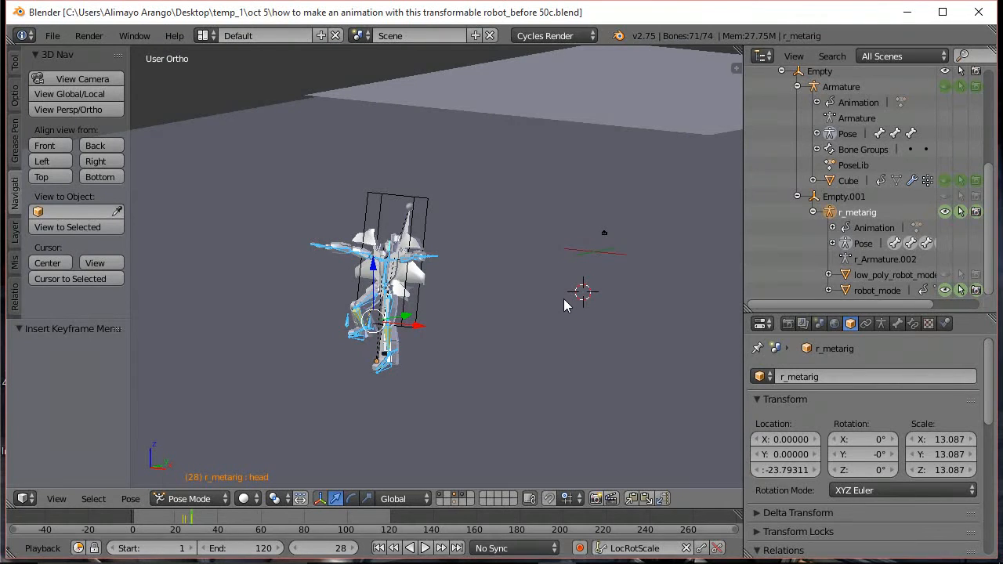
{"action": "key", "text": "Right"}
{"action": "key", "text": "Right"}
{"action": "key", "text": "Right"}
{"action": "key", "text": "Left"}
{"action": "key", "text": "Left"}
{"action": "key", "text": "Right"}
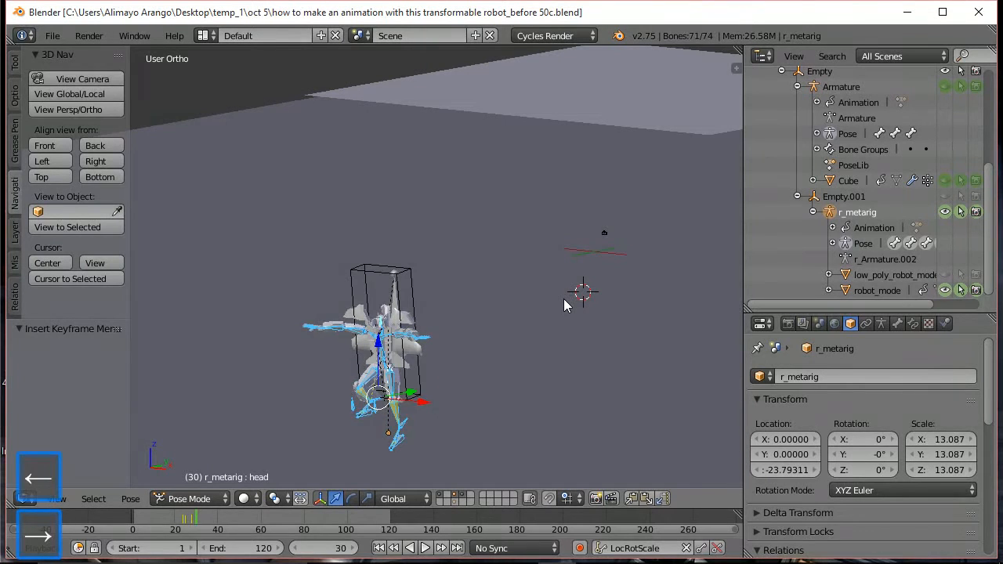
{"action": "key", "text": "ctrl+alt+s"}
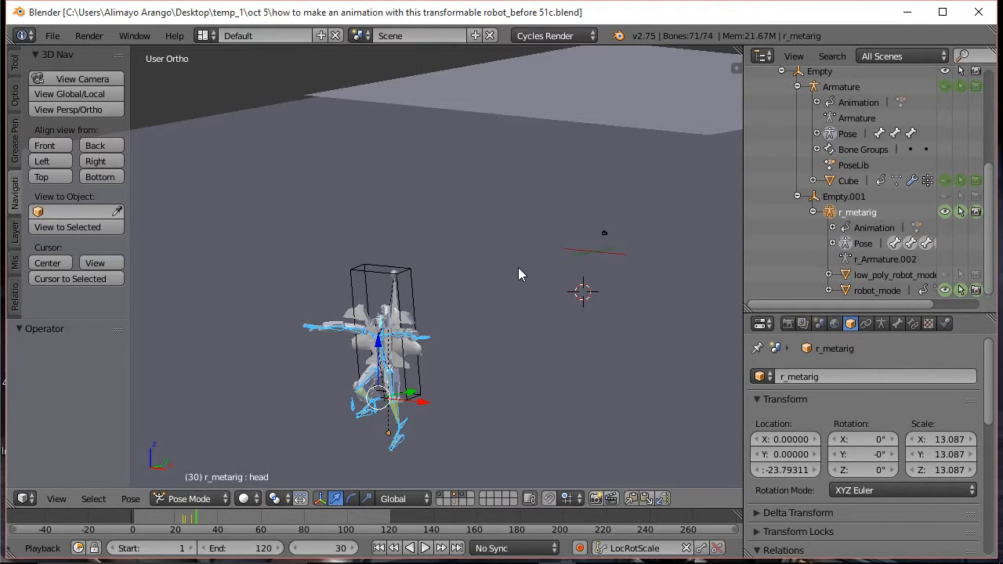
- Raise the left foot handle about 4.98 units along global Z at frame 30
{"action": "mouse_move", "coordinate": [501, 321]}
{"action": "middle_mouse_down"}
{"action": "mouse_move", "coordinate": [504, 305]}
{"action": "mouse_move", "coordinate": [514, 308]}
{"action": "middle_mouse_up"}
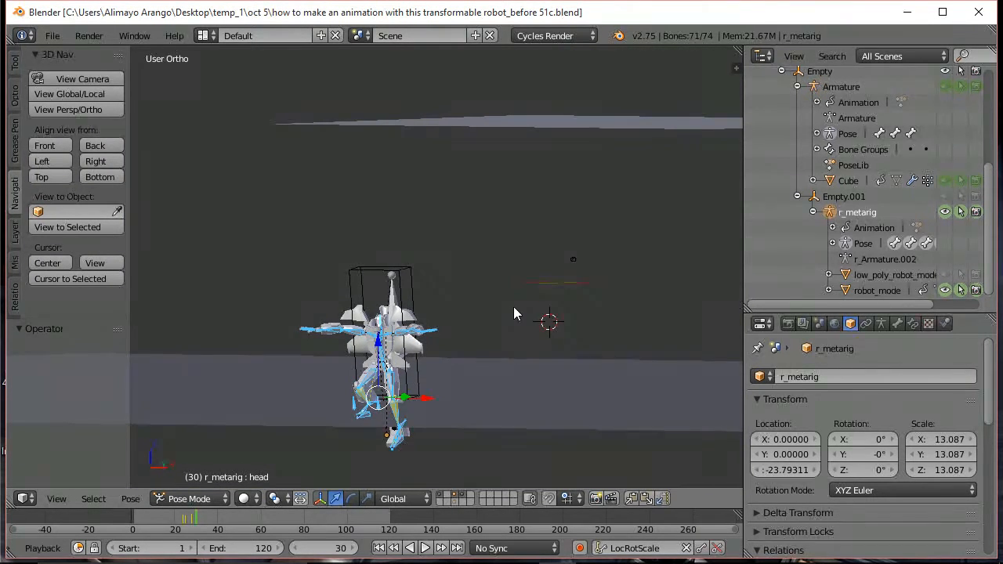
{"action": "middle_click_drag", "start_coordinate": [505, 344], "coordinate": [513, 344]}
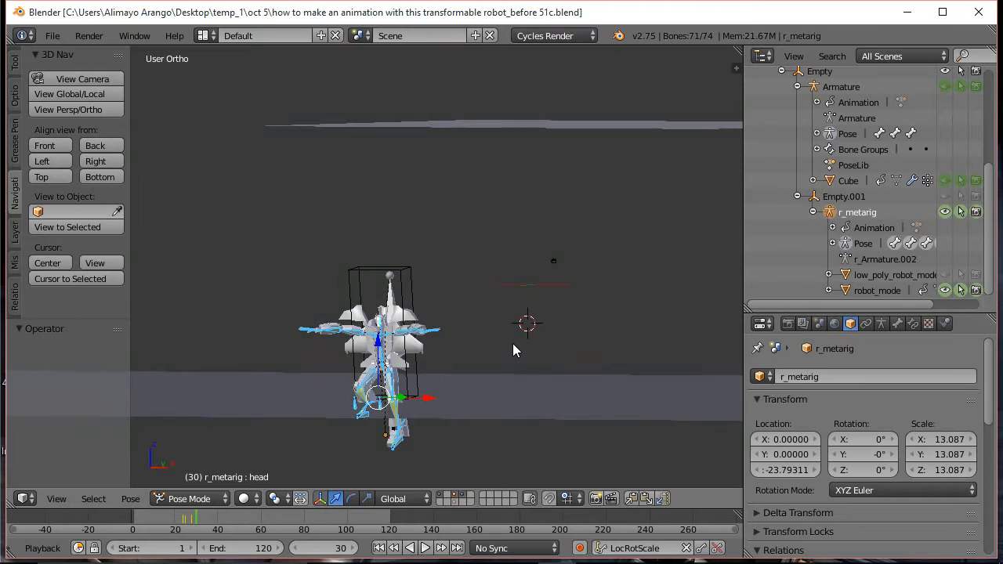
{"action": "right_click", "coordinate": [402, 448]}
{"action": "middle_click_drag", "start_coordinate": [430, 427], "coordinate": [475, 313]}
{"action": "scroll", "coordinate": [481, 314], "scroll_direction": "up", "scroll_amount": 3}
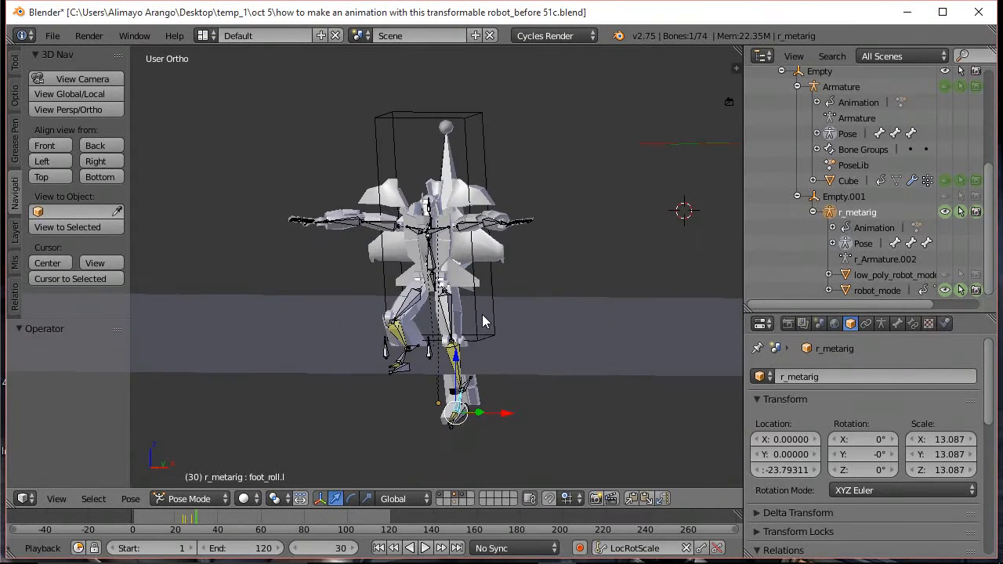
{"action": "mouse_move", "coordinate": [484, 446]}
{"action": "middle_mouse_down"}
{"action": "mouse_move", "coordinate": [480, 457]}
{"action": "mouse_move", "coordinate": [458, 454]}
{"action": "mouse_move", "coordinate": [470, 443]}
{"action": "middle_mouse_up"}
{"action": "right_click", "coordinate": [486, 435]}
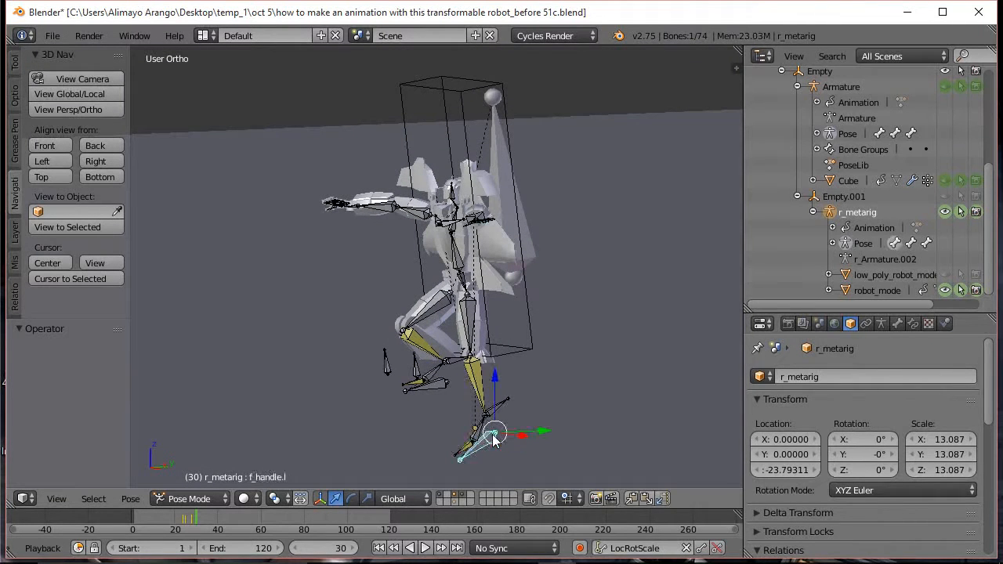
{"action": "left_click_drag", "start_coordinate": [494, 379], "coordinate": [479, 332]}
{"action": "middle_click_drag", "start_coordinate": [380, 350], "coordinate": [505, 347]}
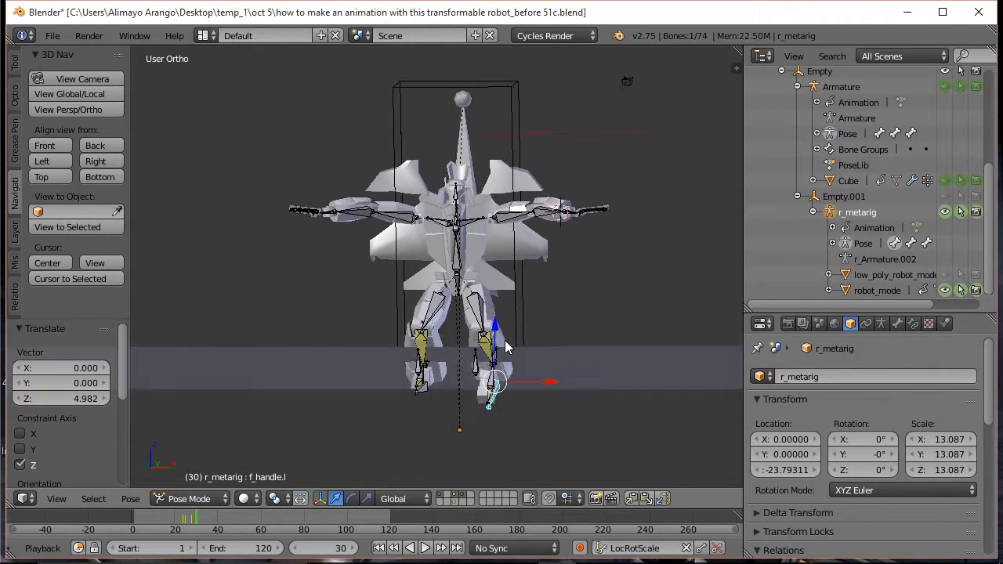
- Lower the ground plane Plane.001 about 2.9 units along global Z
{"action": "right_click", "coordinate": [595, 382]}
{"action": "key", "text": "g"}
{"action": "key", "text": "z"}
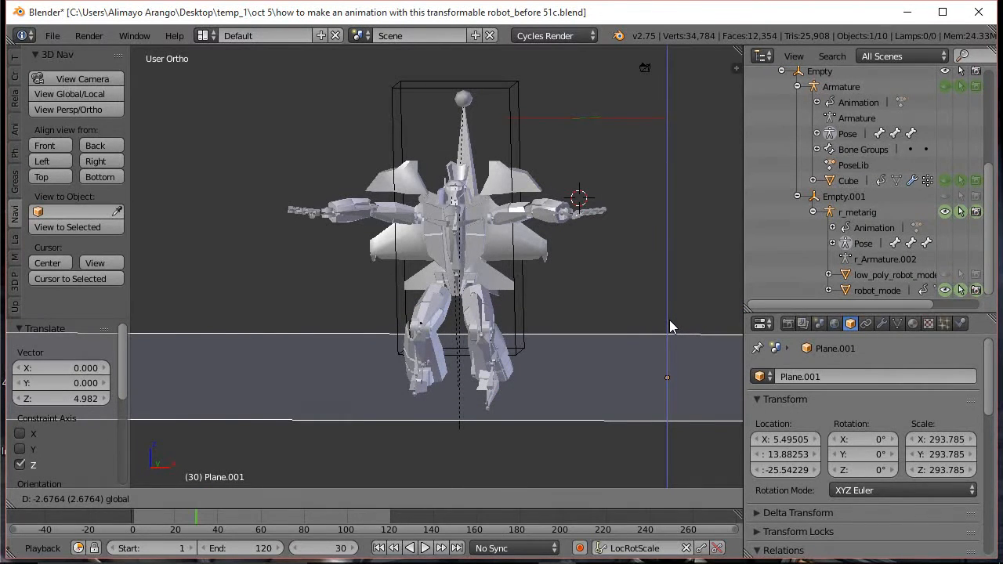
{"action": "left_click", "coordinate": [669, 328]}
{"action": "mouse_move", "coordinate": [598, 323]}
{"action": "middle_mouse_down"}
{"action": "mouse_move", "coordinate": [597, 315]}
{"action": "mouse_move", "coordinate": [582, 323]}
{"action": "middle_mouse_up"}
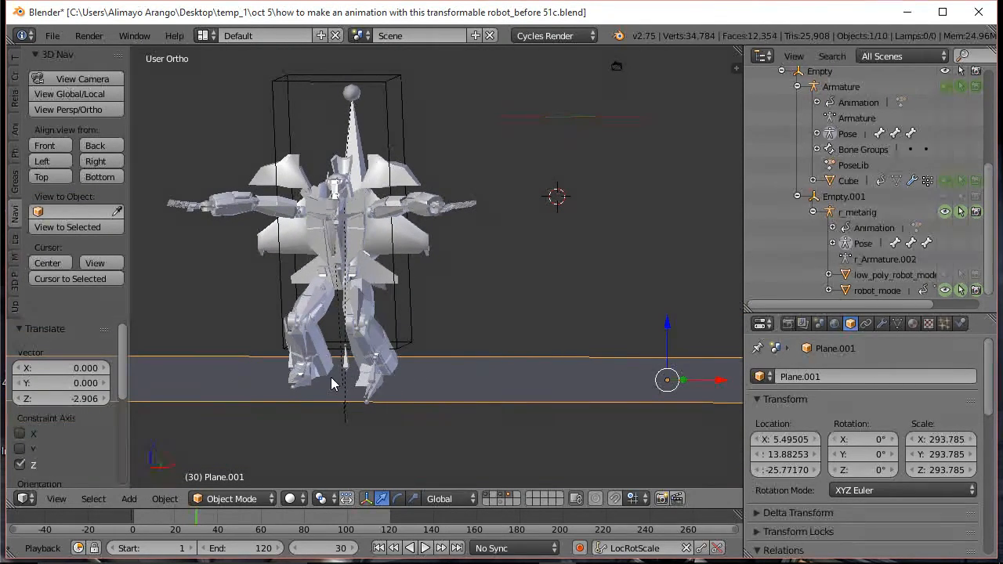
- Rotate the left foot handle about -12° around global X and about 18.4° around global Z
{"action": "right_click", "coordinate": [307, 384]}
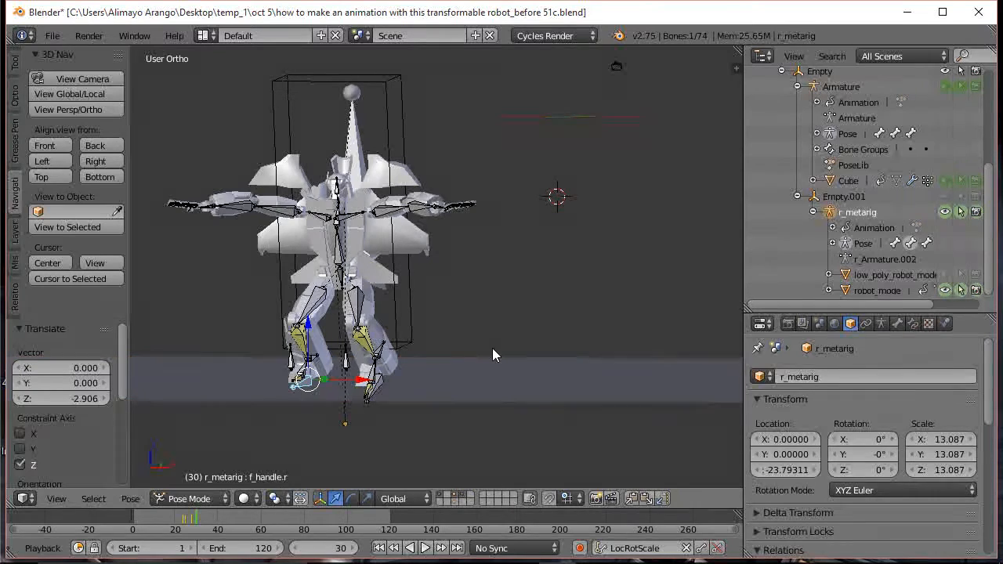
{"action": "middle_click_drag", "start_coordinate": [495, 351], "coordinate": [415, 379]}
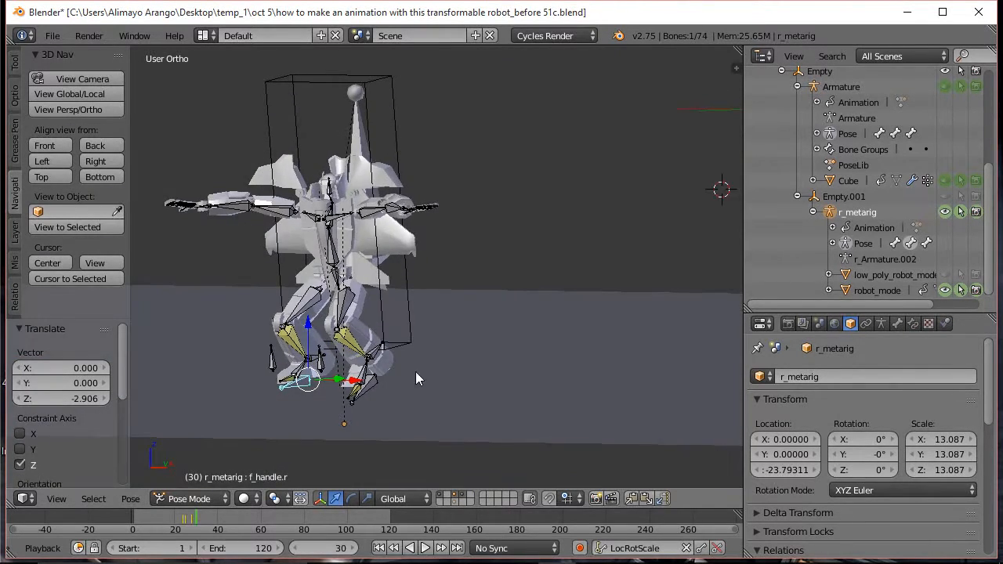
{"action": "right_click", "coordinate": [372, 390]}
{"action": "key", "text": "r"}
{"action": "key", "text": "x"}
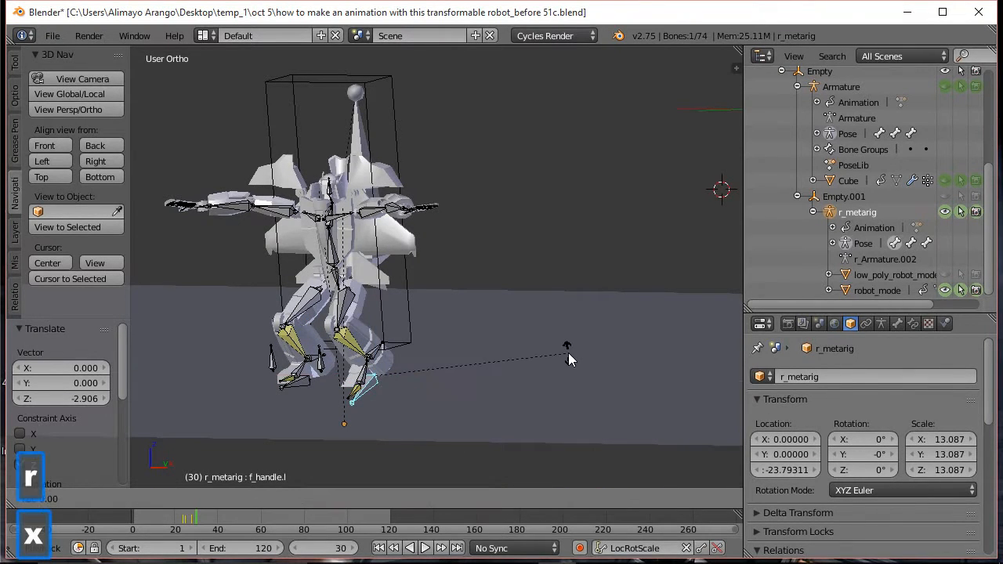
{"action": "left_click", "coordinate": [525, 388]}
{"action": "key", "text": "r"}
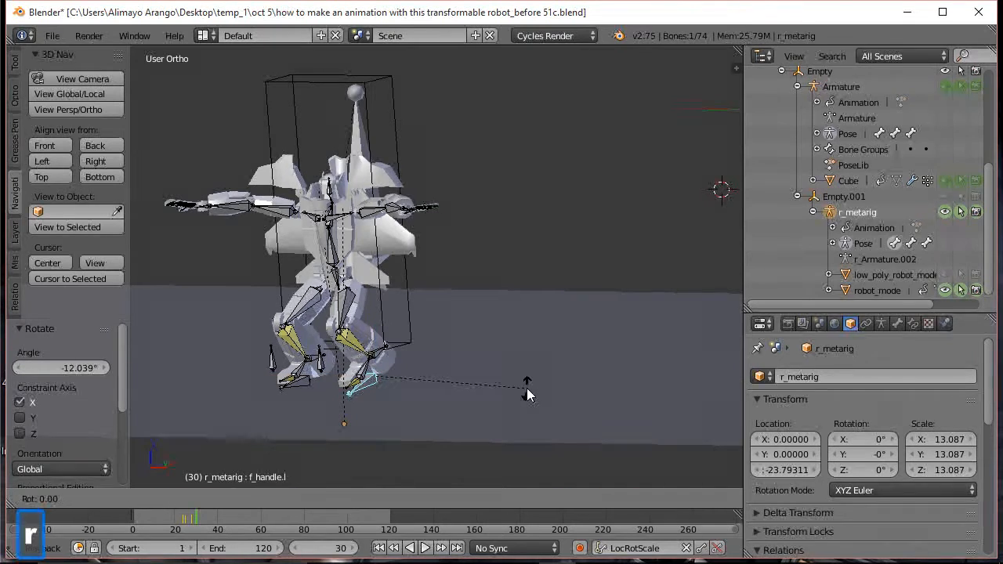
{"action": "key", "text": "z"}
{"action": "left_click", "coordinate": [528, 337]}
{"action": "middle_click_drag", "start_coordinate": [357, 375], "coordinate": [379, 392]}
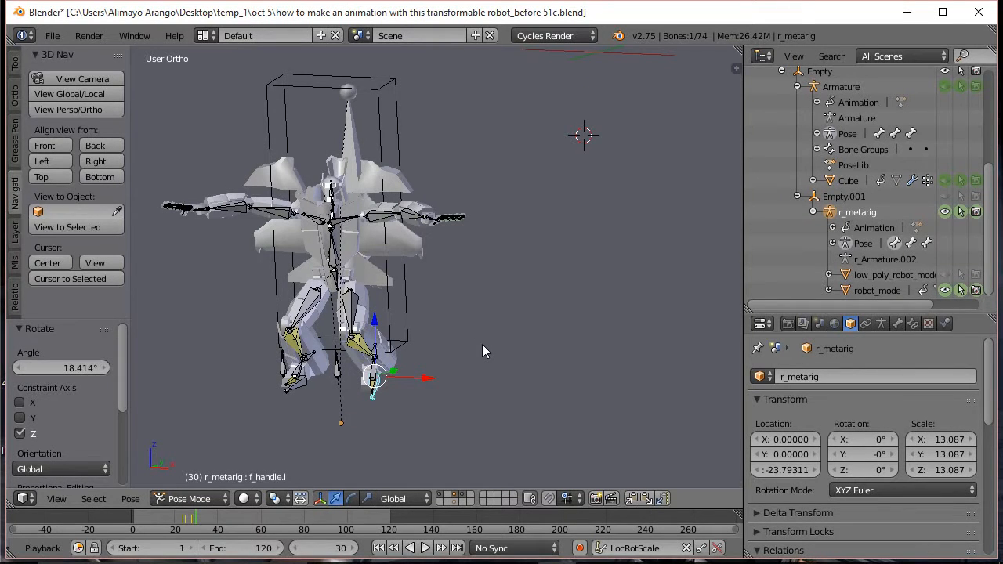
- Keyframe all rig bones with LocRotScale at frame 30 and save a new file version numbered 52c
{"action": "key", "text": "a"}
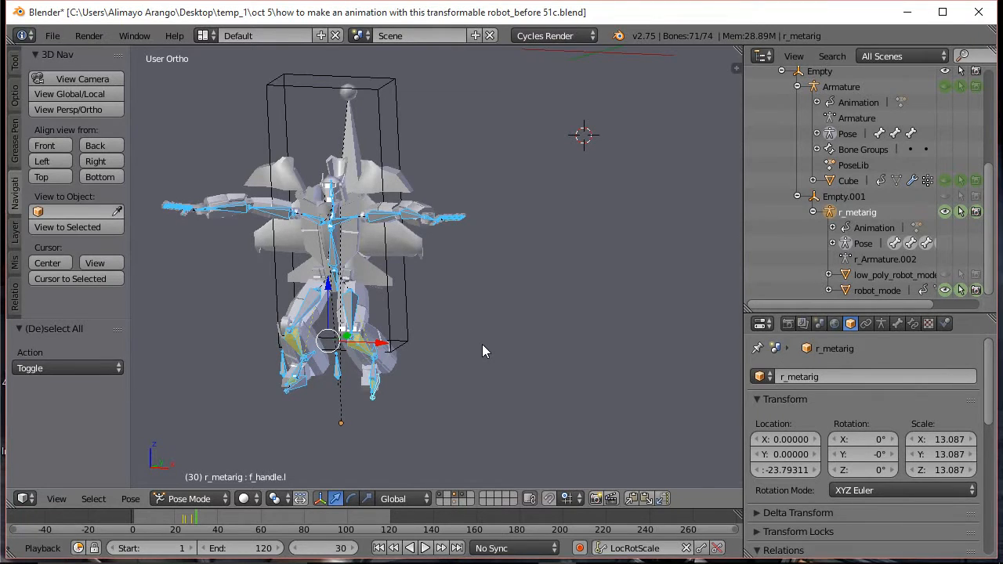
{"action": "key", "text": "i"}
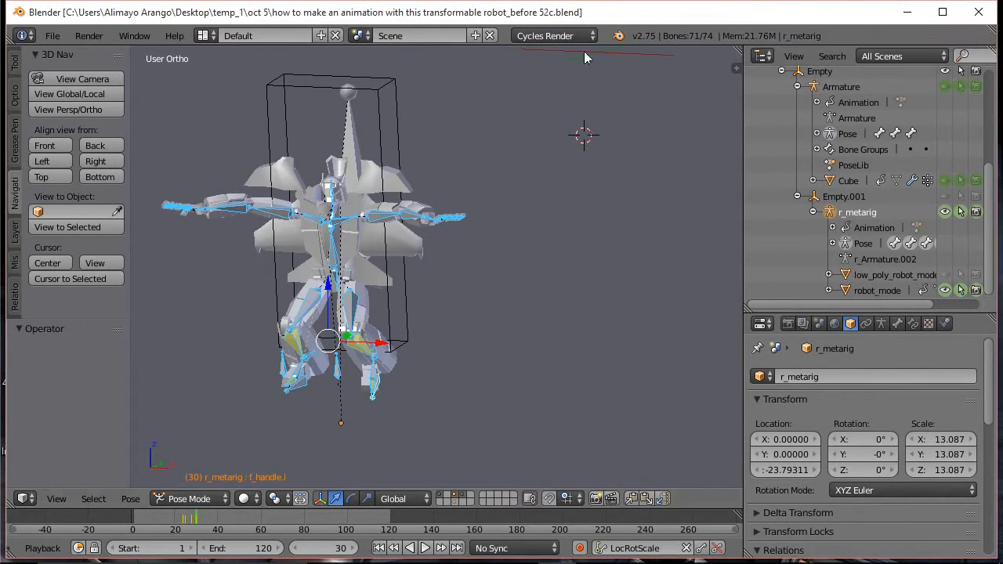
- Step between frames 28 and 30 to compare the robot's falling pose with its landing pose
{"action": "scroll", "coordinate": [492, 290], "scroll_direction": "down", "scroll_amount": 2}
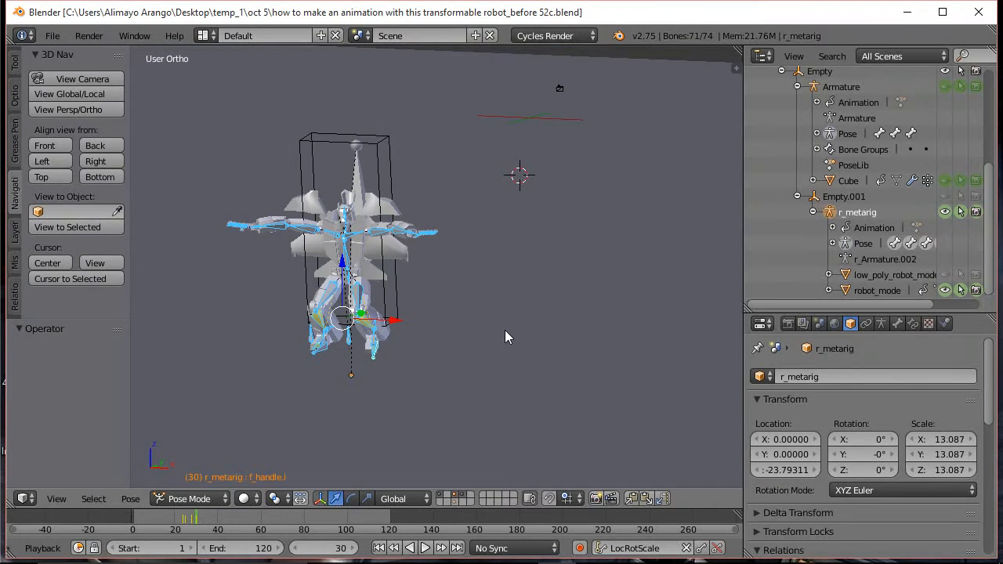
{"action": "middle_click_drag", "start_coordinate": [502, 339], "coordinate": [504, 336]}
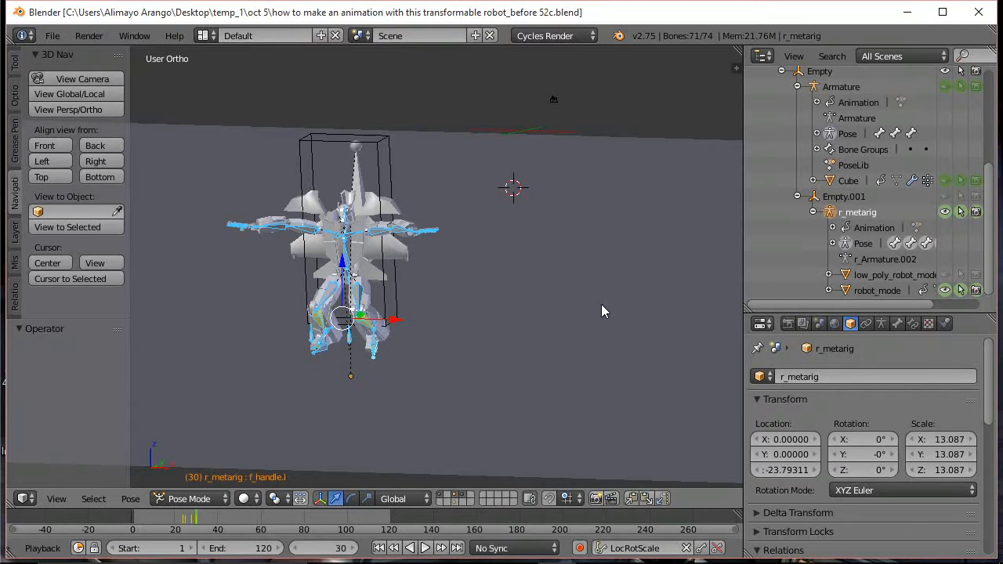
{"action": "key", "text": "Left"}
{"action": "key", "text": "Left"}
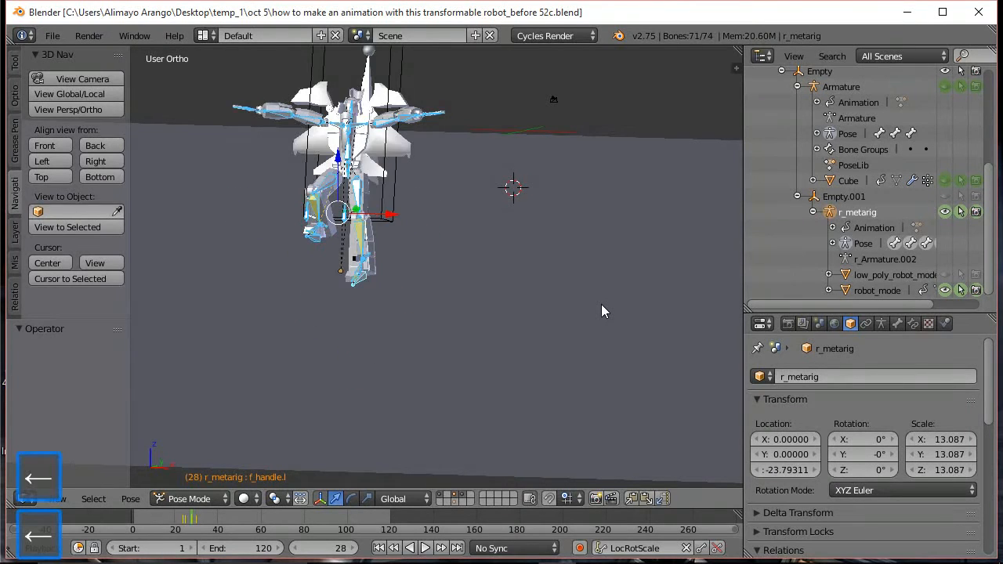
{"action": "key", "text": "Right"}
{"action": "key", "text": "Right"}
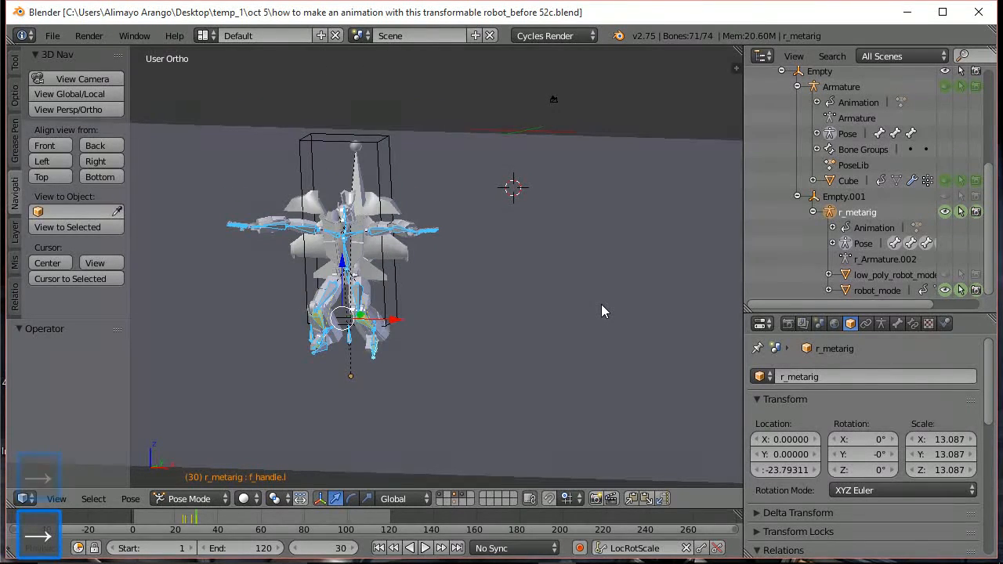
- At frame 33, bend the rig's spine bone forward about 29.6° around global X
{"action": "key", "text": "Right"}
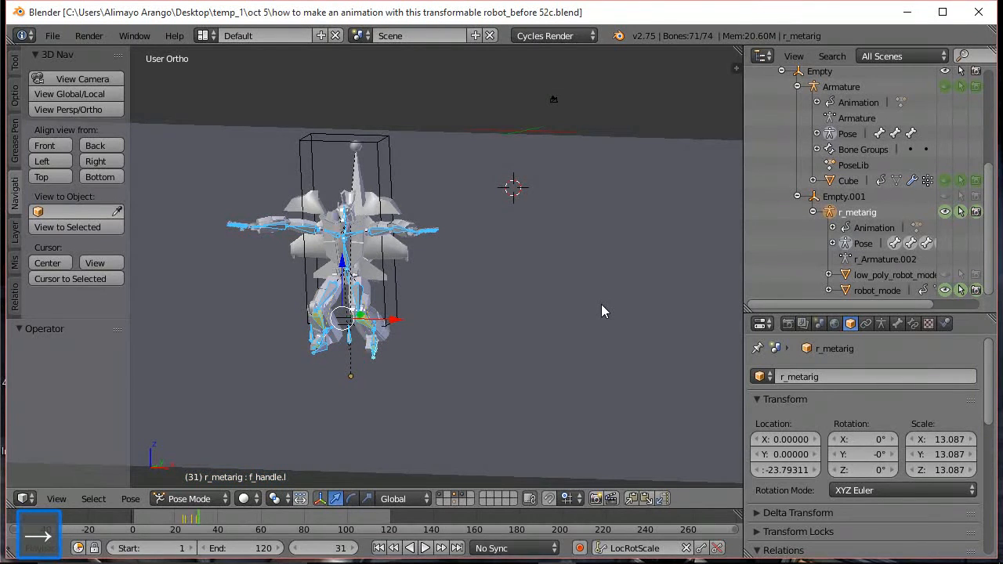
{"action": "key", "text": "Left"}
{"action": "key", "text": "Left"}
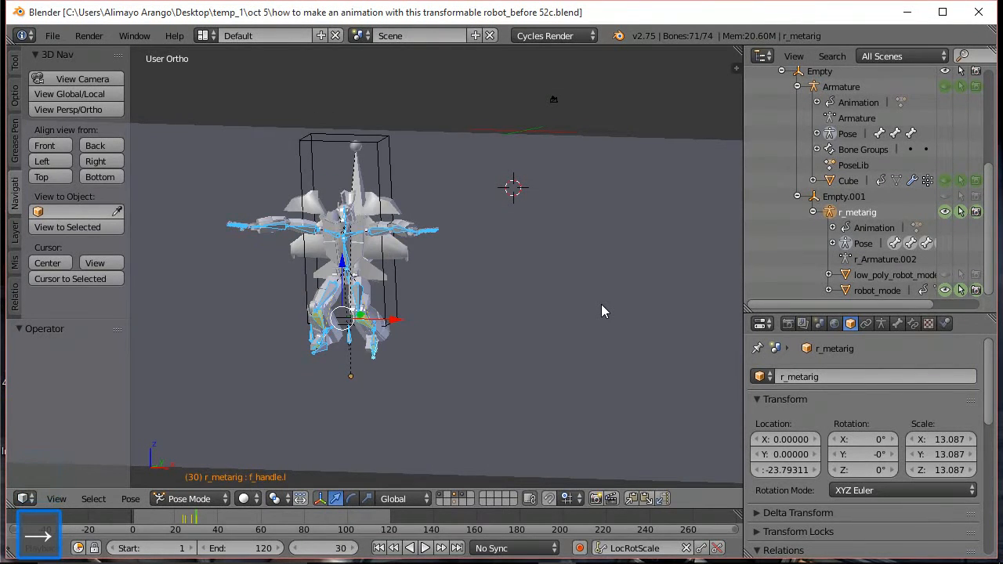
{"action": "key", "text": "Right"}
{"action": "key", "text": "Right"}
{"action": "key", "text": "Right"}
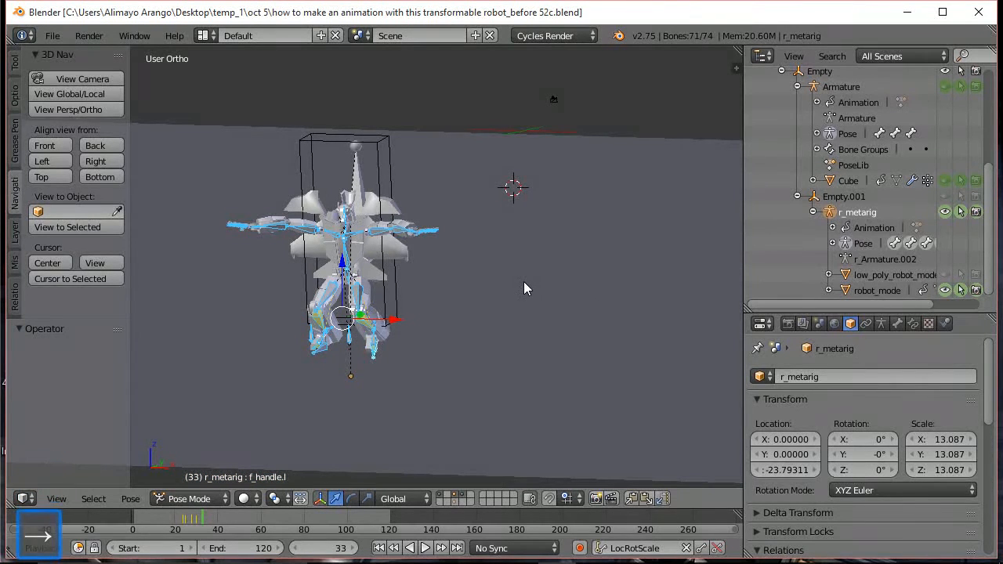
{"action": "scroll", "coordinate": [522, 283], "scroll_direction": "up", "scroll_amount": 3}
{"action": "scroll", "coordinate": [522, 282], "scroll_direction": "up", "scroll_amount": 1}
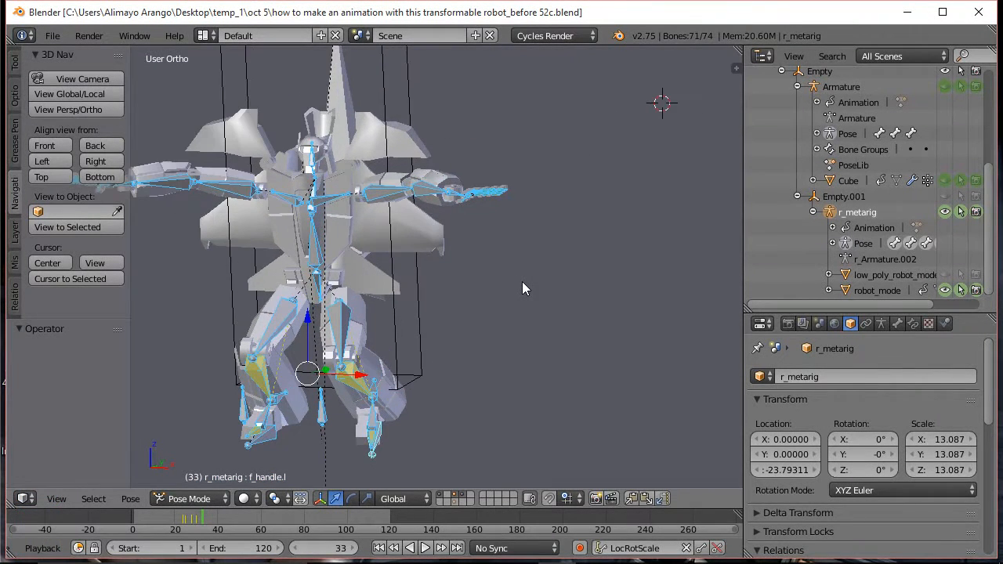
{"action": "middle_click_drag", "start_coordinate": [529, 313], "coordinate": [466, 317]}
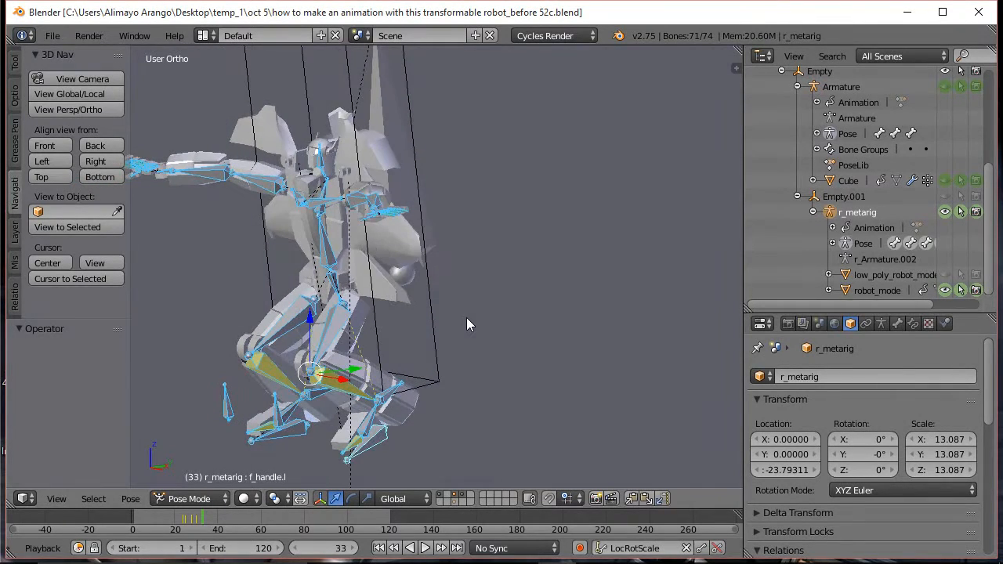
{"action": "right_click", "coordinate": [325, 253]}
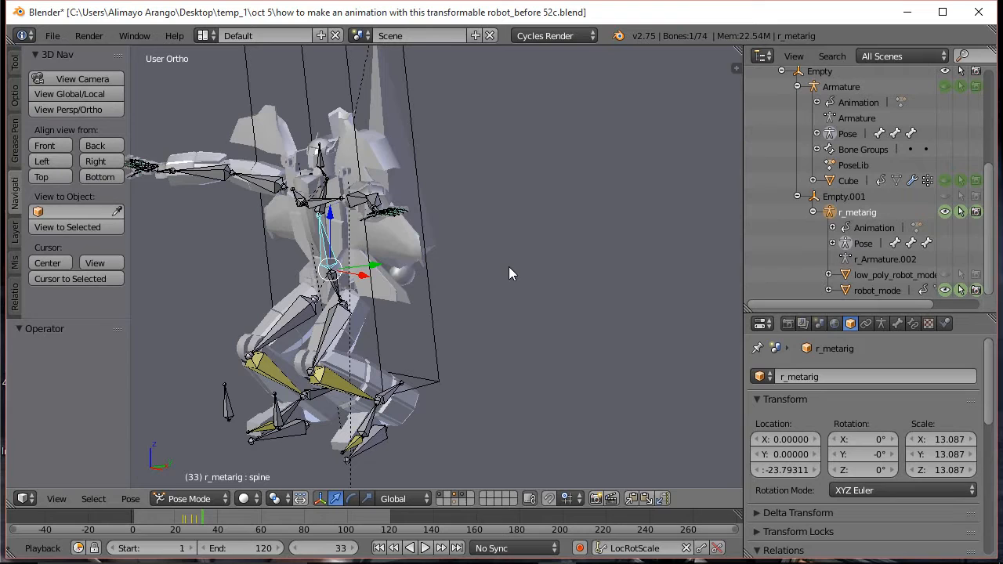
{"action": "key", "text": "r"}
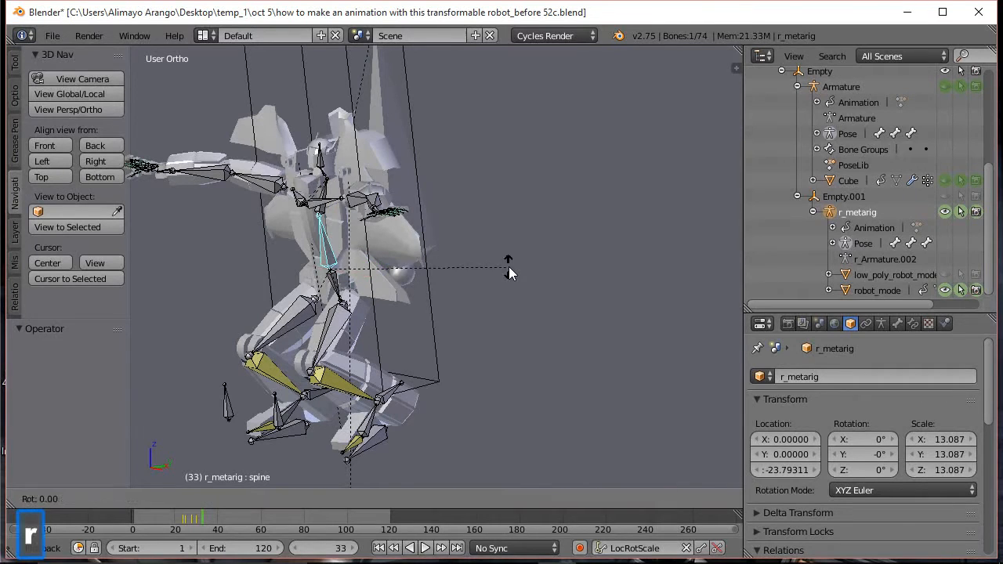
{"action": "key", "text": "x"}
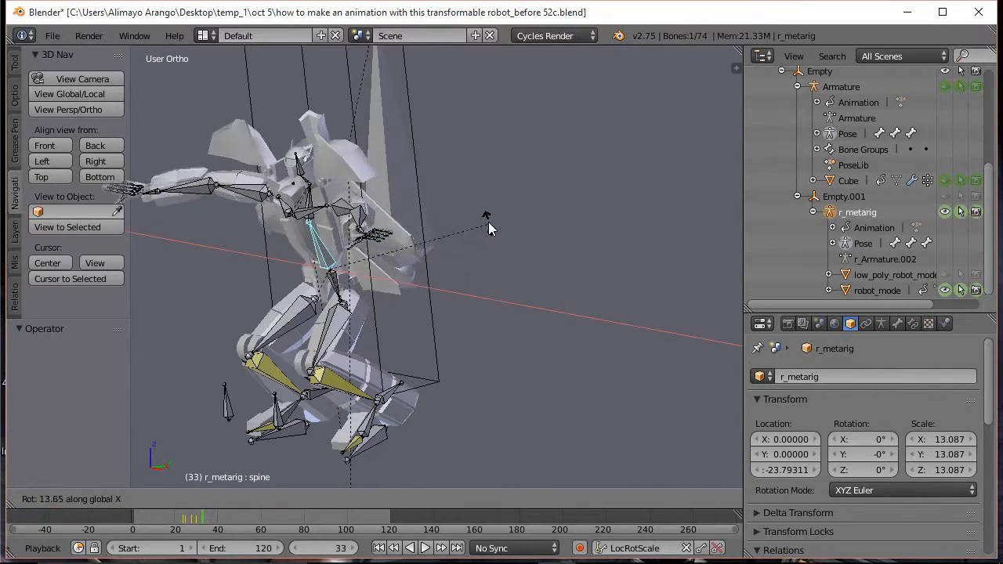
{"action": "left_click", "coordinate": [457, 192]}
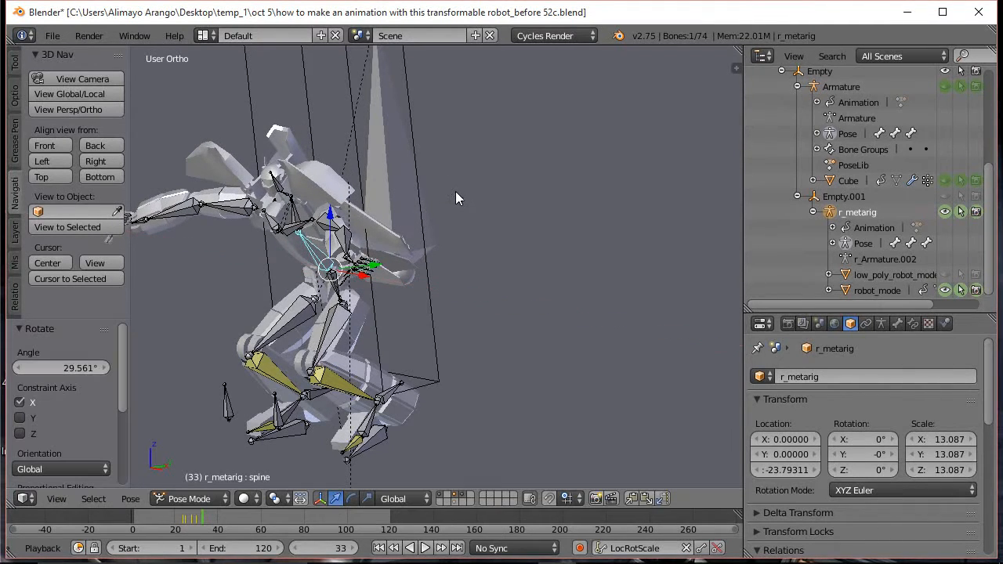
- Rotate the chest bone about 20.2° around global X
{"action": "right_click", "coordinate": [305, 226]}
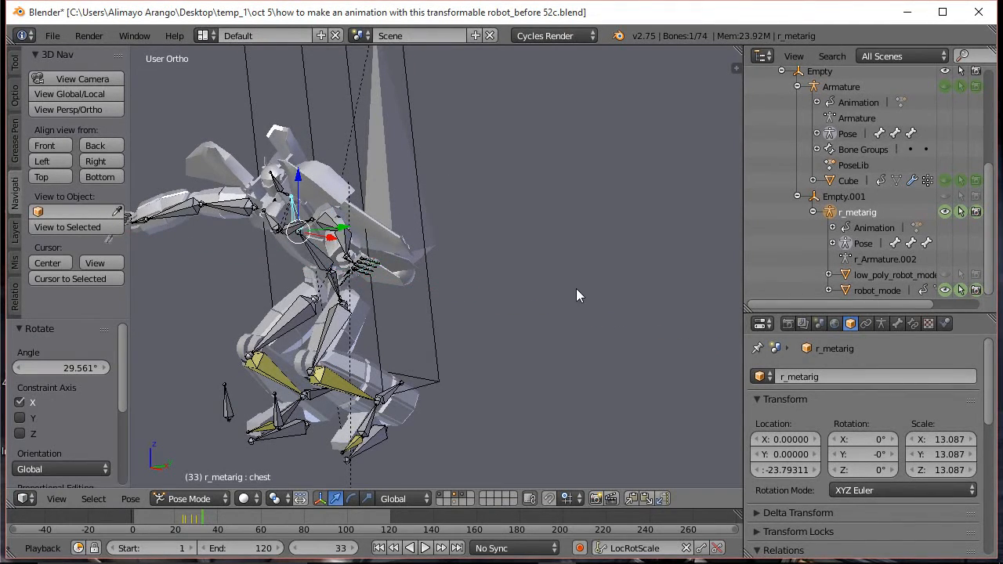
{"action": "key", "text": "r"}
{"action": "key", "text": "x"}
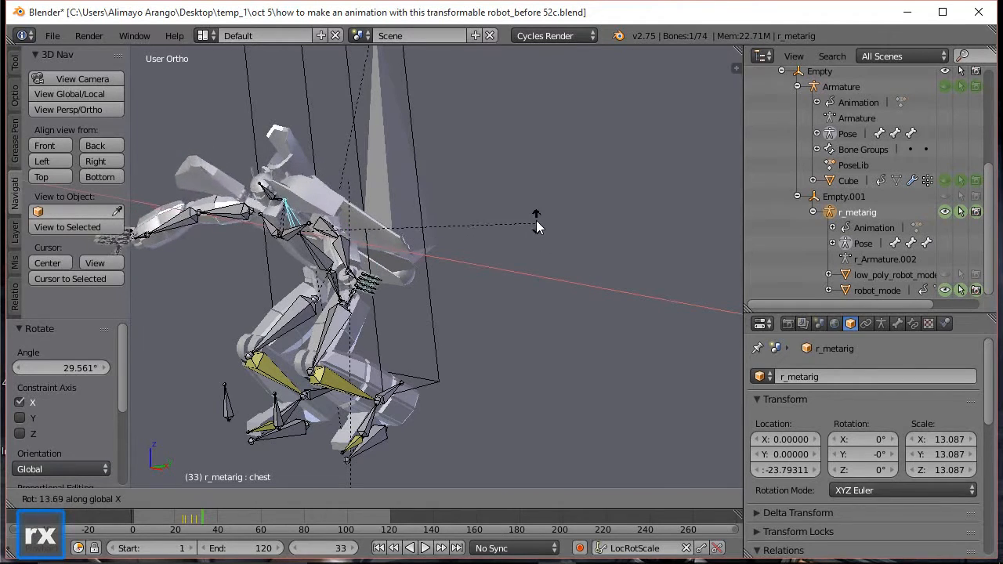
{"action": "left_click", "coordinate": [500, 202]}
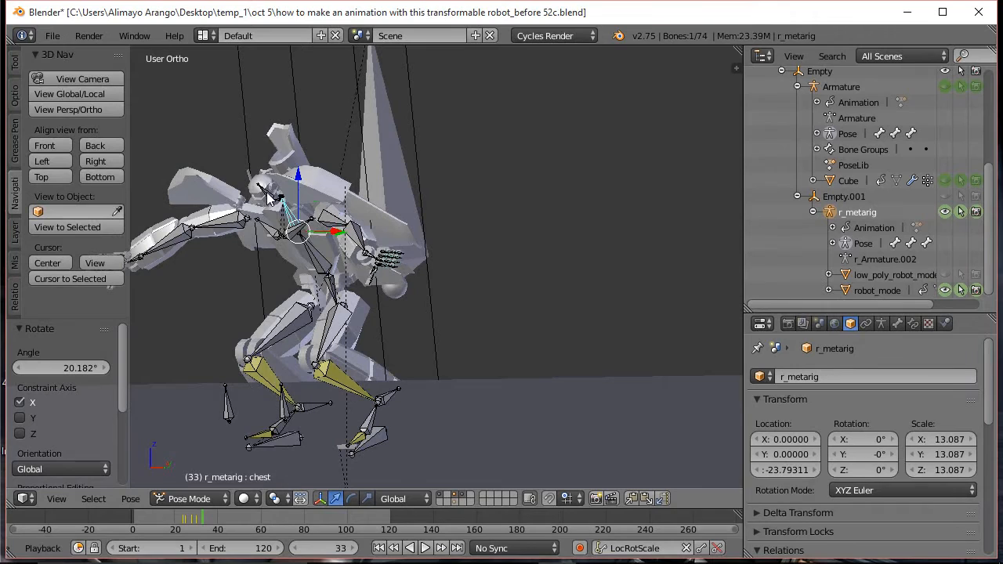
- Rotate the head bone about 15.5° around global X
{"action": "right_click", "coordinate": [271, 199]}
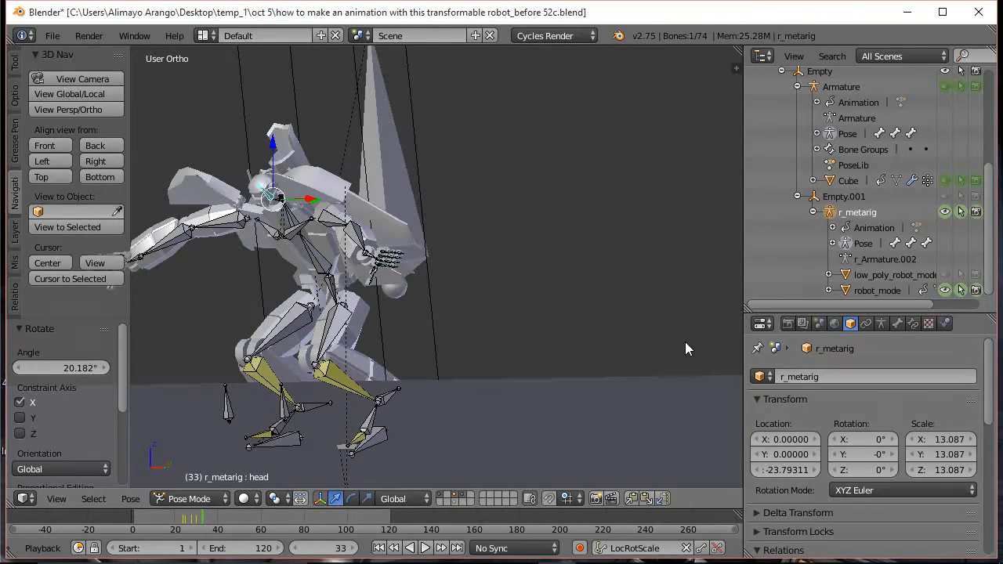
{"action": "key", "text": "r"}
{"action": "key", "text": "x"}
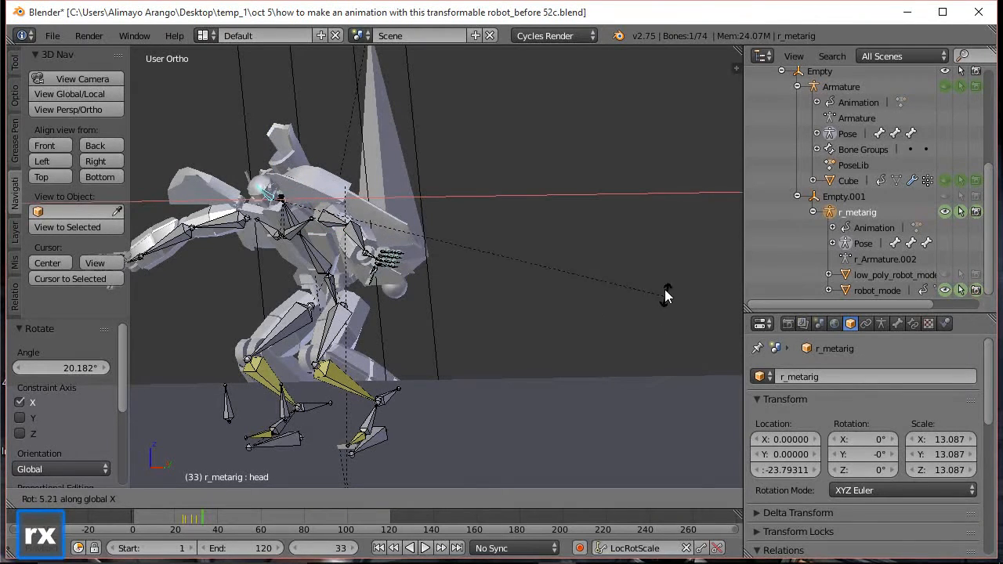
{"action": "left_click", "coordinate": [646, 221]}
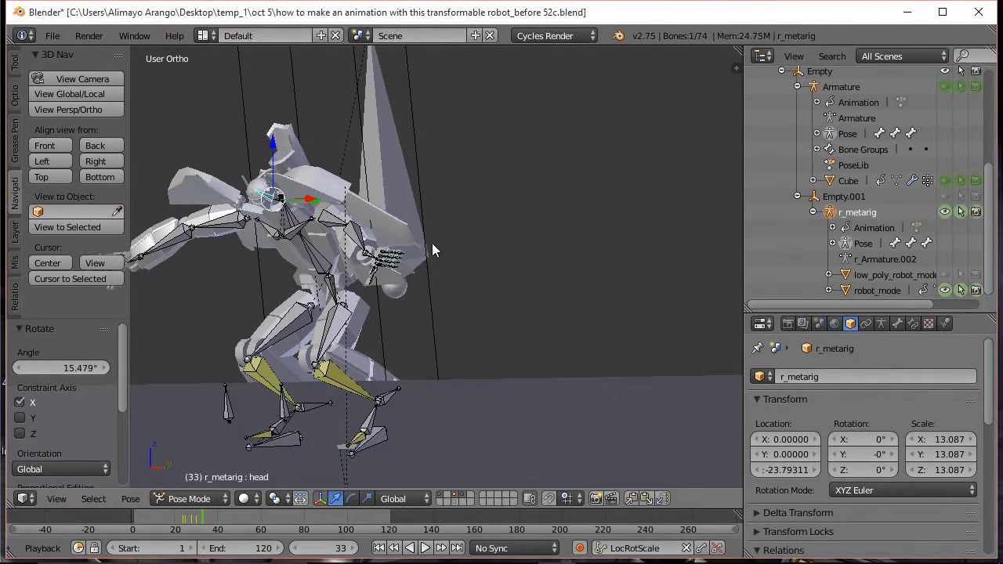
- Rotate the upper_arm.L bone about 57.4° around global Y and paste its copied pose flipped onto the opposite arm
{"action": "right_click", "coordinate": [339, 227]}
{"action": "key", "text": "r"}
{"action": "key", "text": "y"}
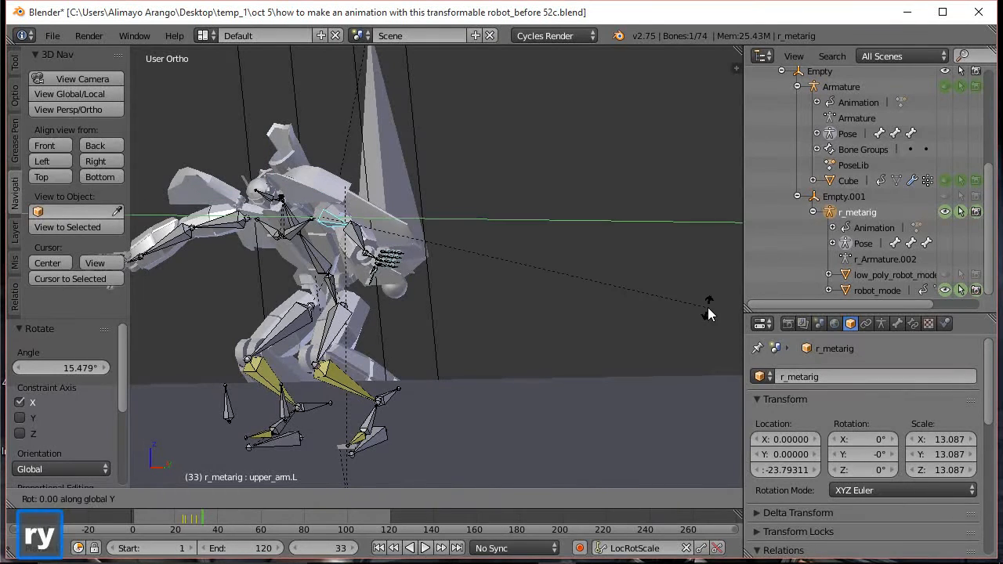
{"action": "left_click", "coordinate": [432, 430]}
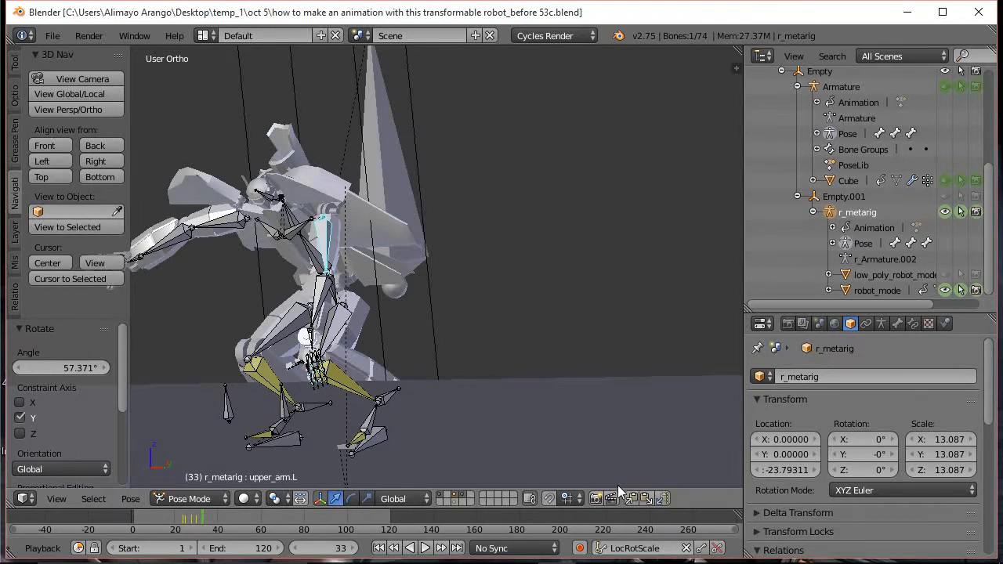
{"action": "left_click", "coordinate": [663, 499]}
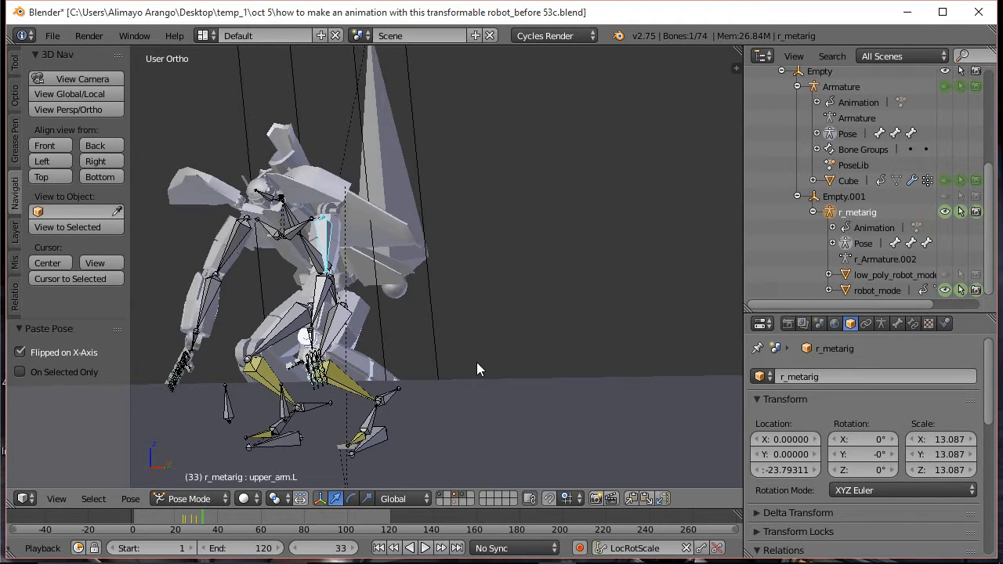
- Keyframe all rig bones with LocRotScale at frame 33 and save a new file version numbered 54c
{"action": "key", "text": "a"}
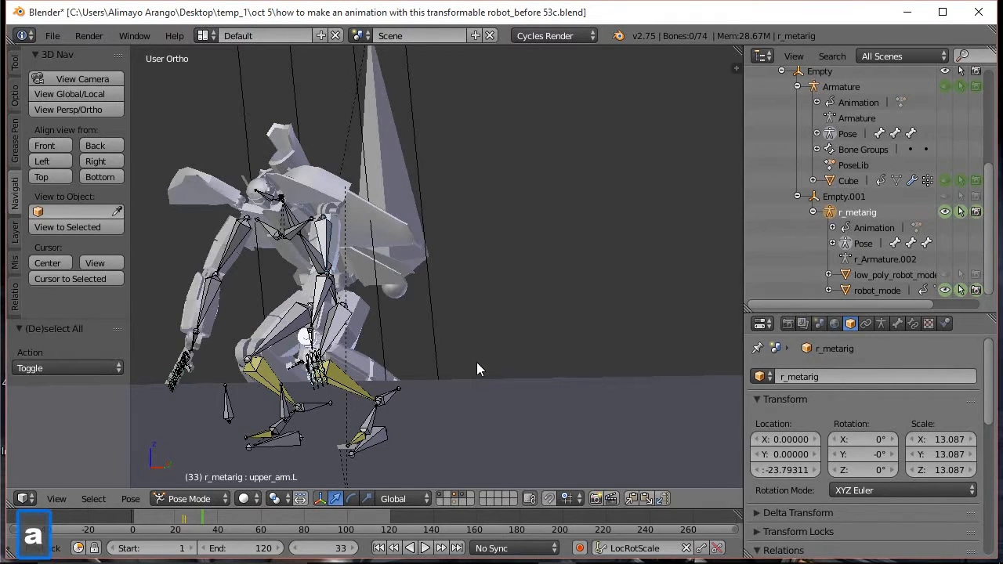
{"action": "key", "text": "a"}
{"action": "key", "text": "i"}
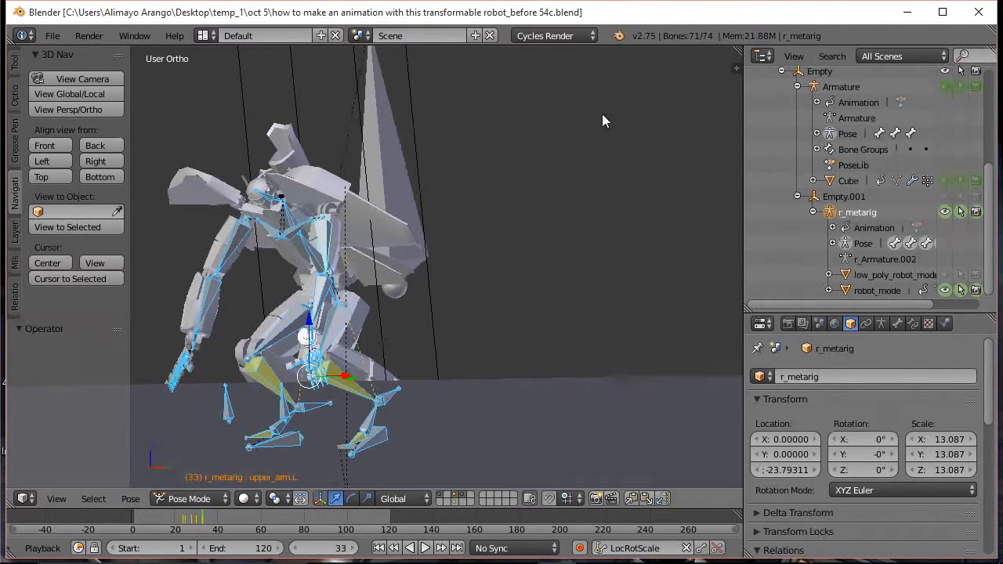
- Lower the hips_control bone about 2.8 units along global Z and keyframe it with LocRotScale at frame 33
{"action": "scroll", "coordinate": [535, 199], "scroll_direction": "down", "scroll_amount": 4}
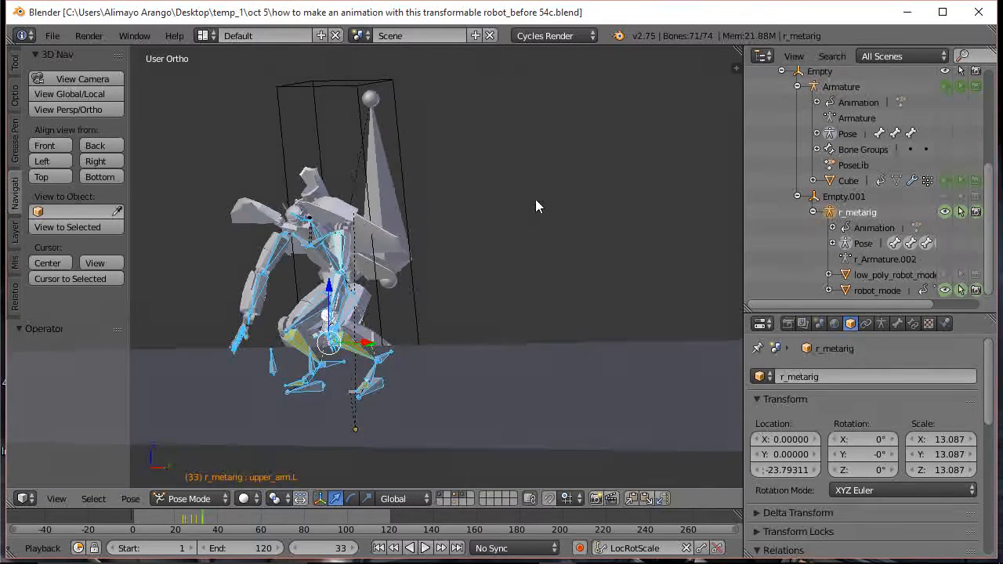
{"action": "mouse_move", "coordinate": [202, 525]}
{"action": "left_mouse_down"}
{"action": "mouse_move", "coordinate": [190, 527]}
{"action": "mouse_move", "coordinate": [204, 533]}
{"action": "left_mouse_up"}
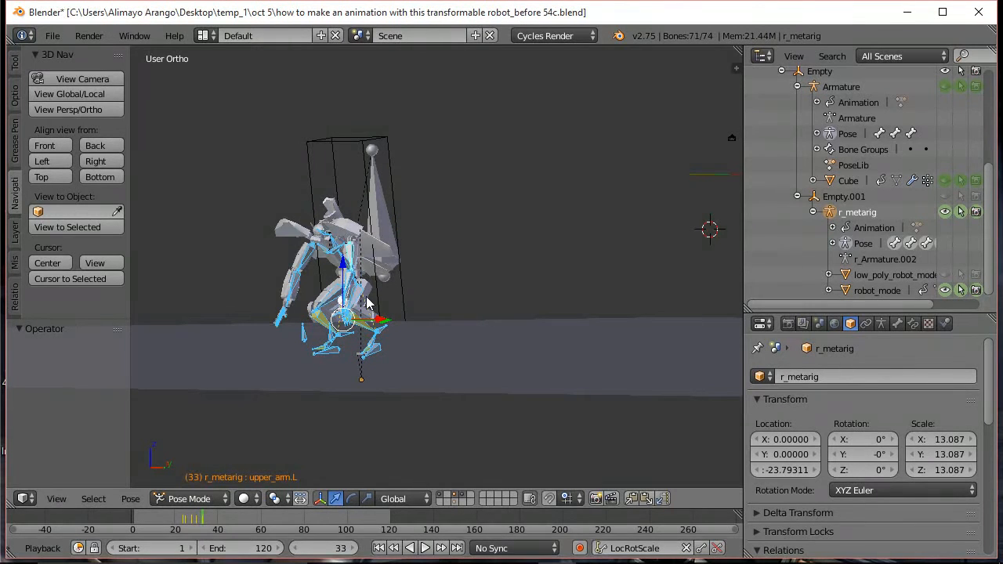
{"action": "scroll", "coordinate": [375, 303], "scroll_direction": "up", "scroll_amount": 4}
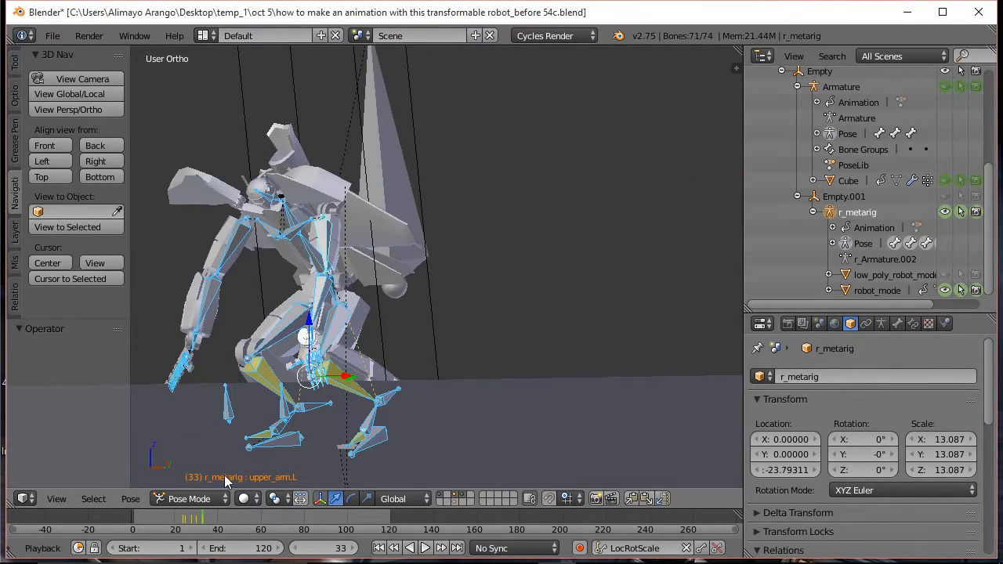
{"action": "scroll", "coordinate": [318, 362], "scroll_direction": "up", "scroll_amount": 2}
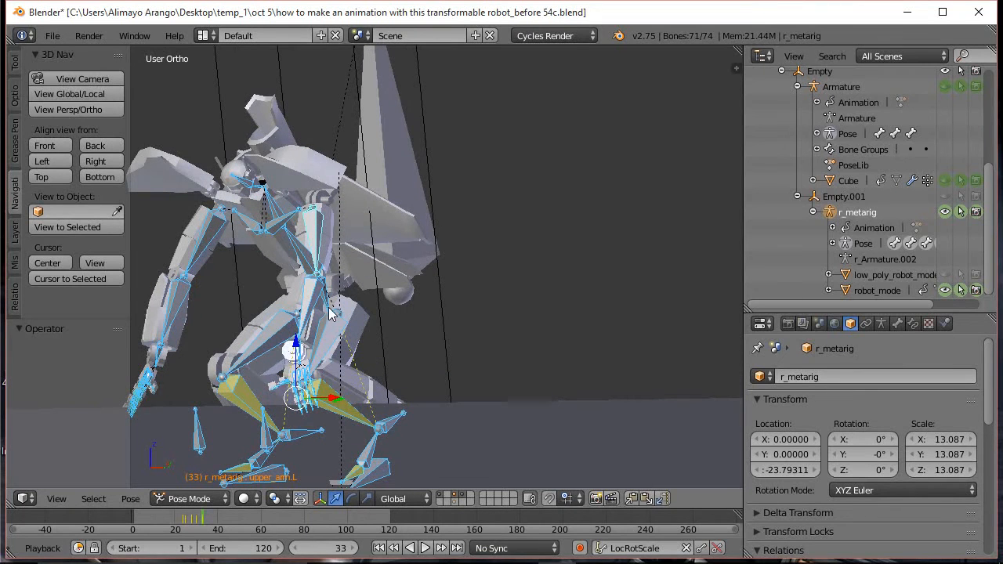
{"action": "right_click", "coordinate": [327, 305]}
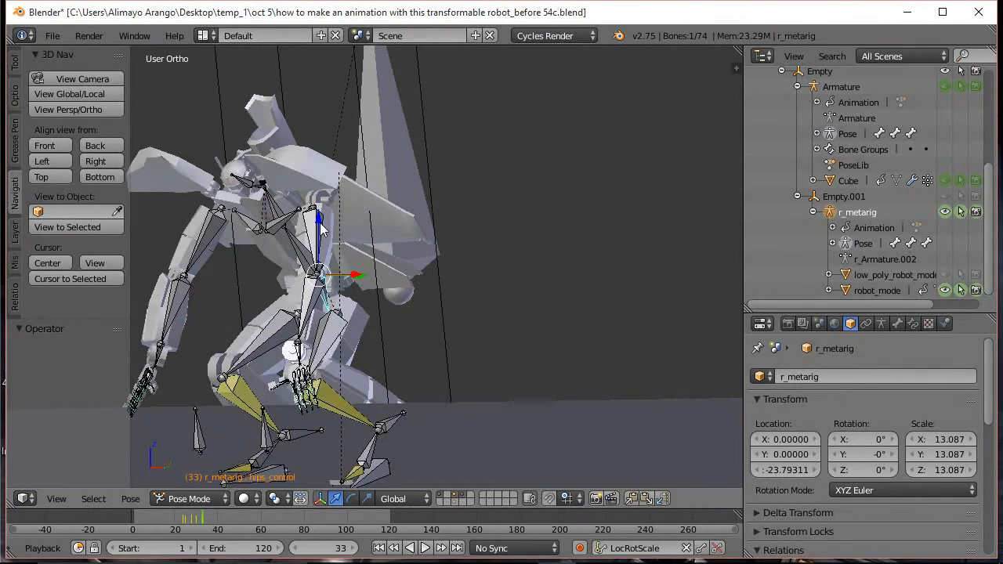
{"action": "key", "text": "g"}
{"action": "key", "text": "z"}
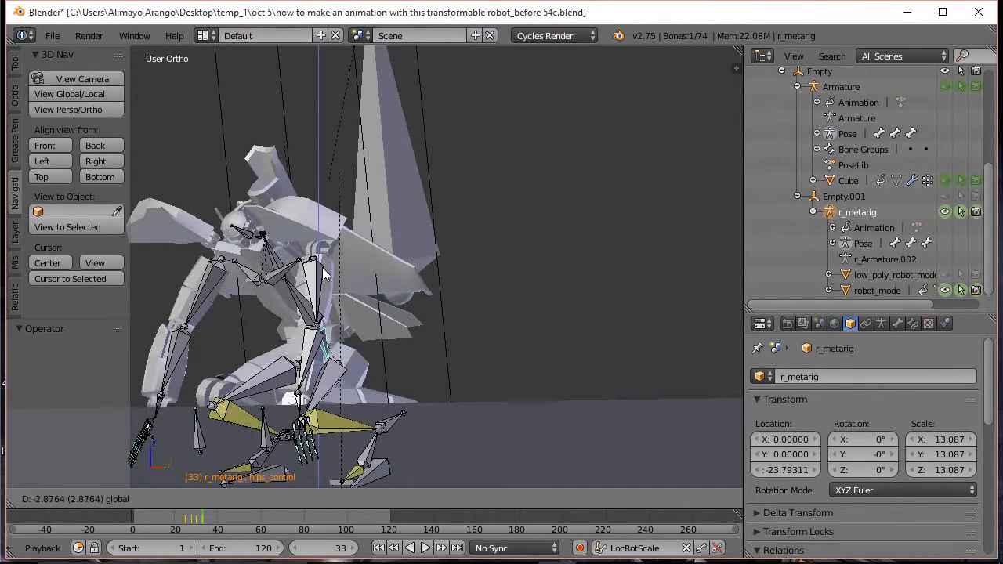
{"action": "left_click", "coordinate": [324, 274]}
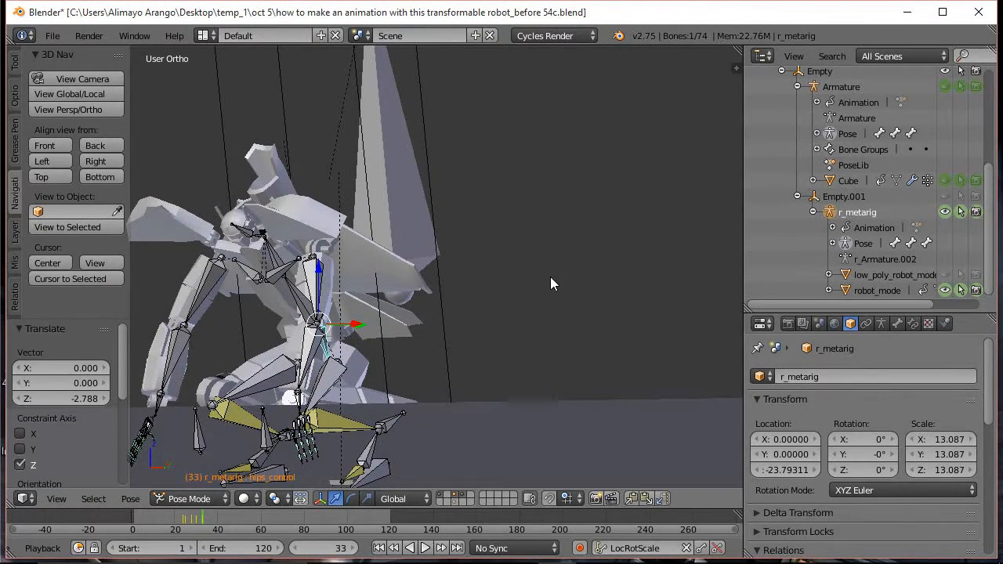
{"action": "key", "text": "i"}
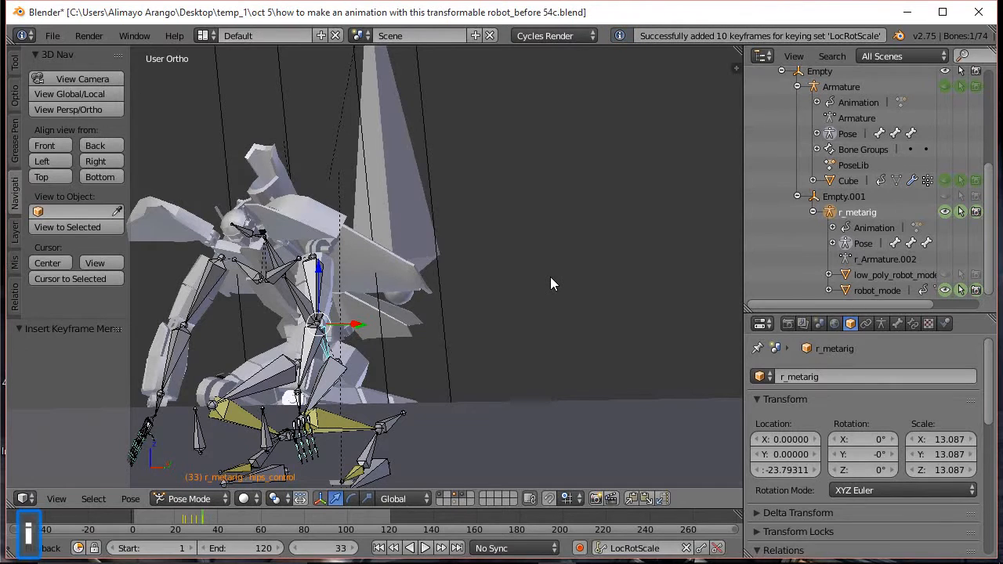
- Scrub through the landing crouch, set the current frame to 50 and save a new file version numbered 55l
{"action": "scroll", "coordinate": [456, 353], "scroll_direction": "down", "scroll_amount": 4}
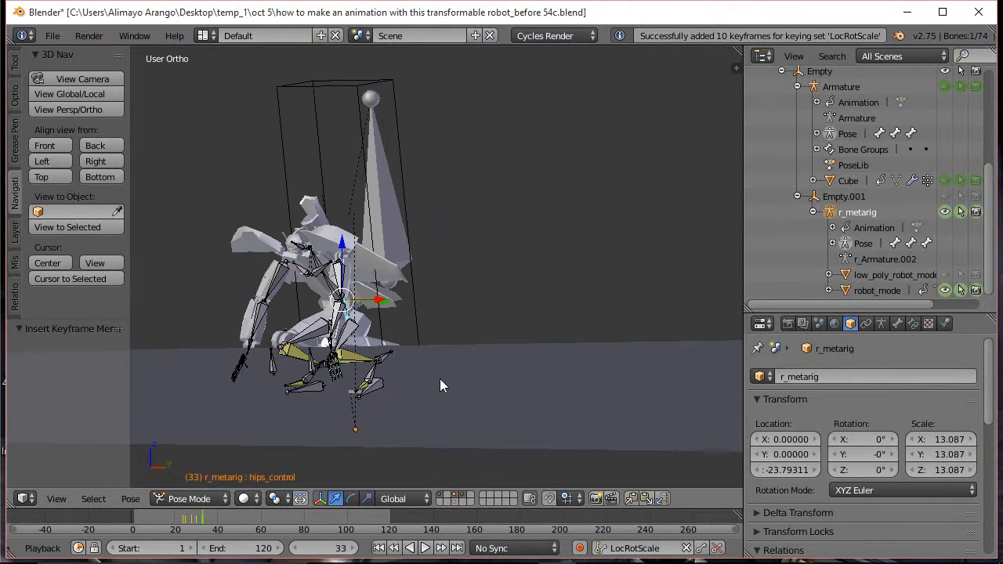
{"action": "mouse_move", "coordinate": [203, 520]}
{"action": "left_mouse_down"}
{"action": "mouse_move", "coordinate": [184, 522]}
{"action": "mouse_move", "coordinate": [211, 524]}
{"action": "left_mouse_up"}
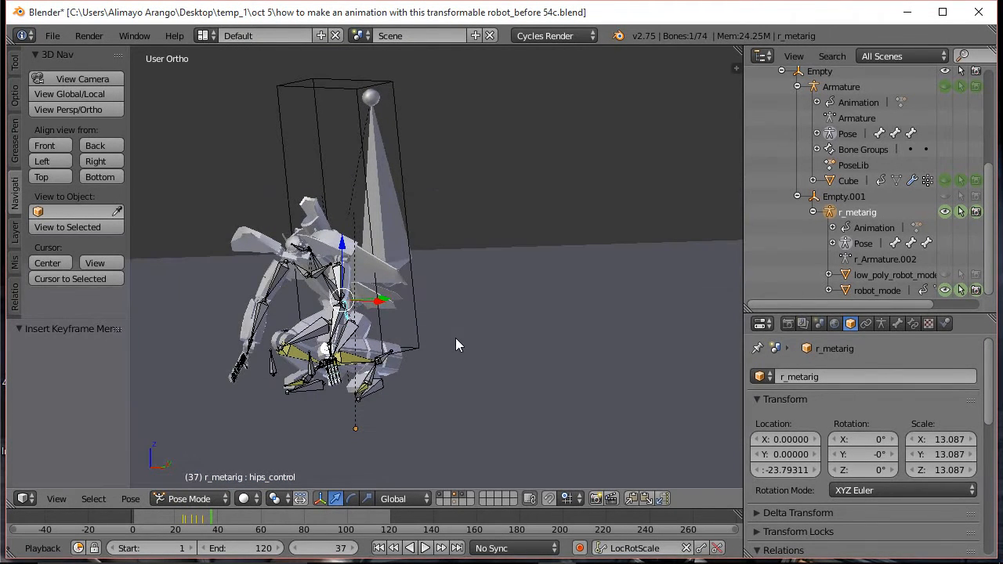
{"action": "scroll", "coordinate": [455, 334], "scroll_direction": "down", "scroll_amount": 2}
{"action": "mouse_move", "coordinate": [432, 340]}
{"action": "middle_mouse_down"}
{"action": "mouse_move", "coordinate": [456, 345]}
{"action": "mouse_move", "coordinate": [448, 344]}
{"action": "middle_mouse_up"}
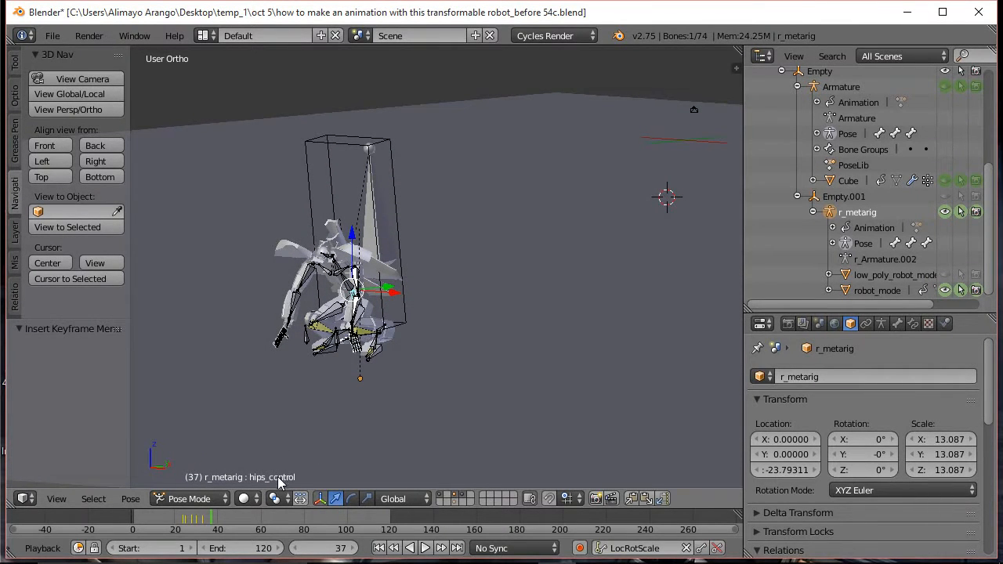
{"action": "mouse_move", "coordinate": [213, 516]}
{"action": "left_mouse_down"}
{"action": "mouse_move", "coordinate": [203, 523]}
{"action": "mouse_move", "coordinate": [212, 519]}
{"action": "left_mouse_up"}
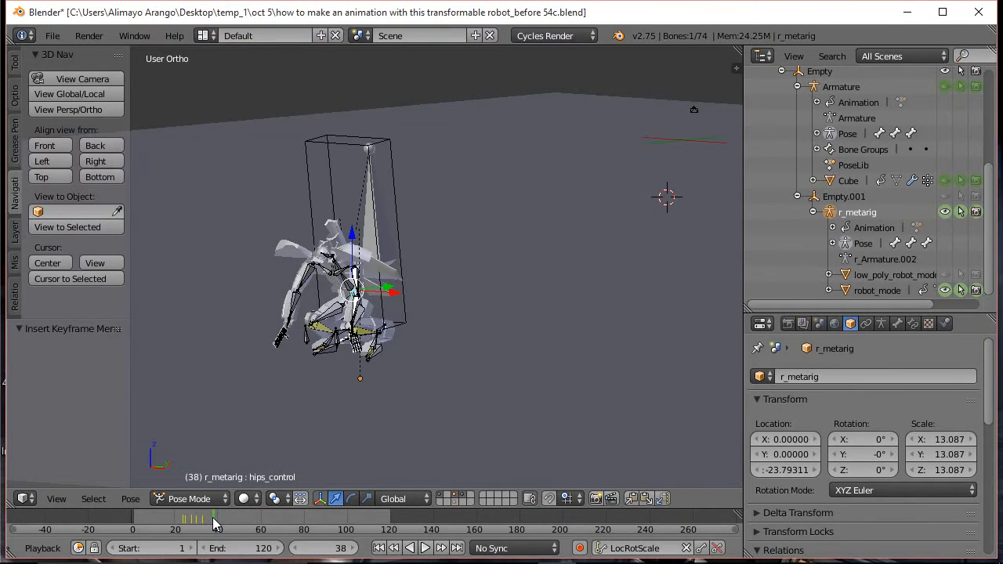
{"action": "left_click_drag", "start_coordinate": [214, 520], "coordinate": [238, 517]}
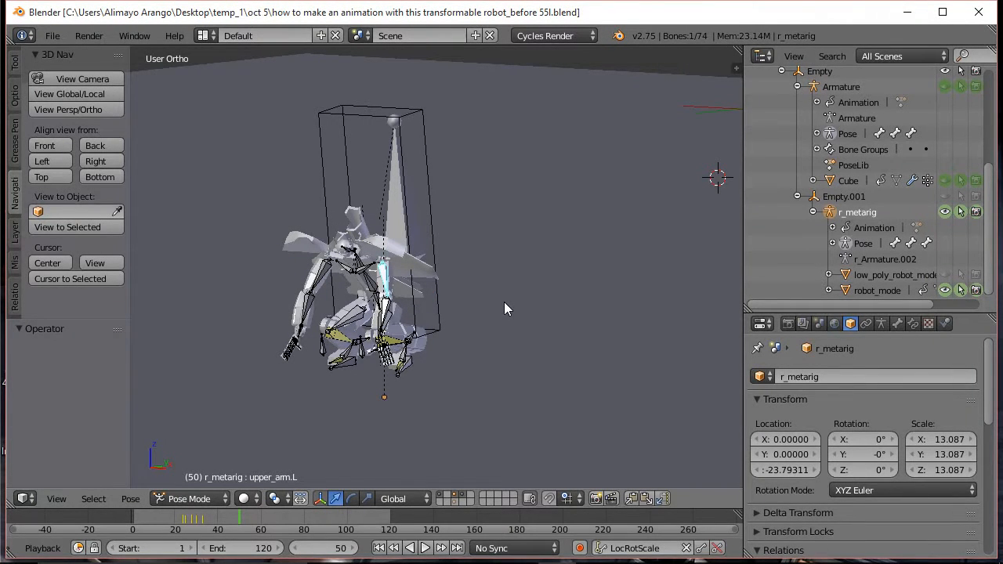
- Select all bones of the rig and clear their pose rotation and location at frame 50
{"action": "key", "text": "a"}
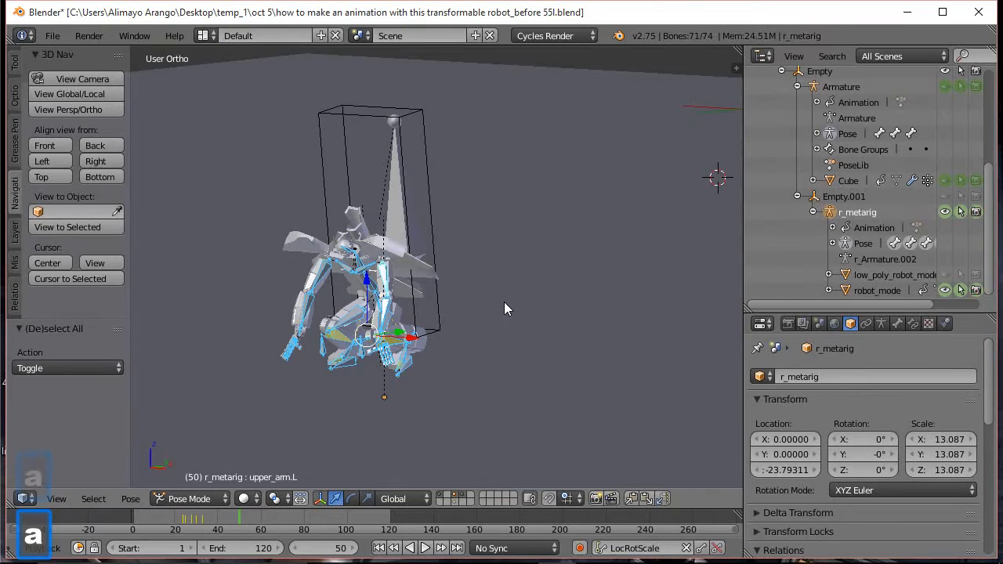
{"action": "key", "text": "alt"}
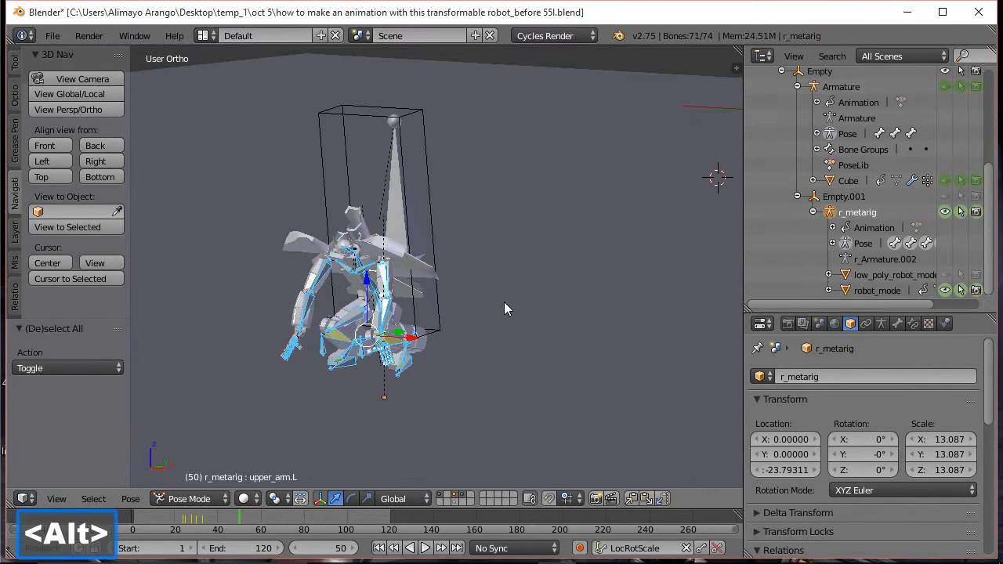
{"action": "key", "text": "alt+r"}
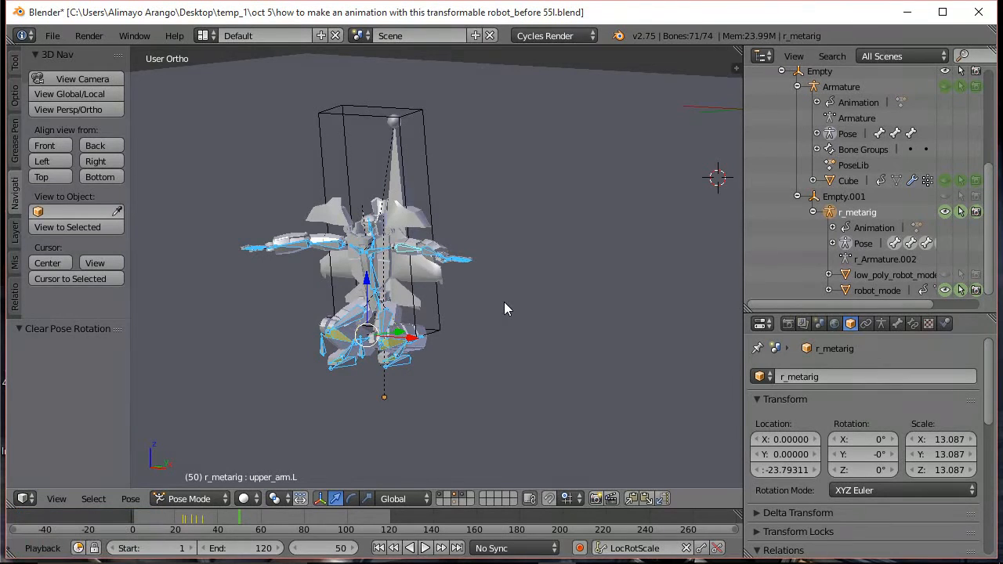
{"action": "key", "text": "alt+g"}
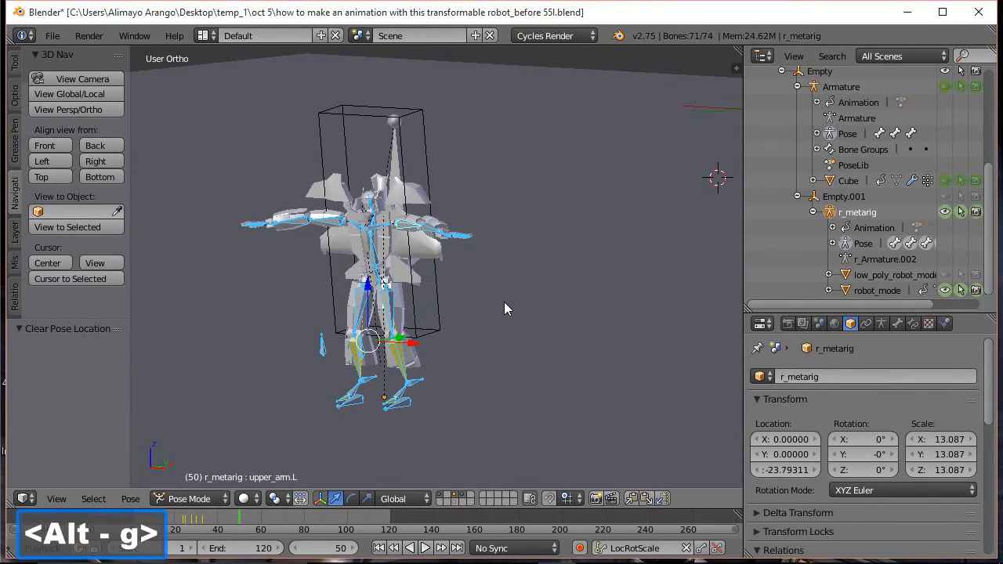
- Raise the main_mover object about 4.2 units along global Z so the standing robot's feet meet the floor
{"action": "right_click", "coordinate": [398, 161]}
{"action": "scroll", "coordinate": [448, 388], "scroll_direction": "down", "scroll_amount": 1}
{"action": "middle_click_drag", "start_coordinate": [445, 388], "coordinate": [447, 375]}
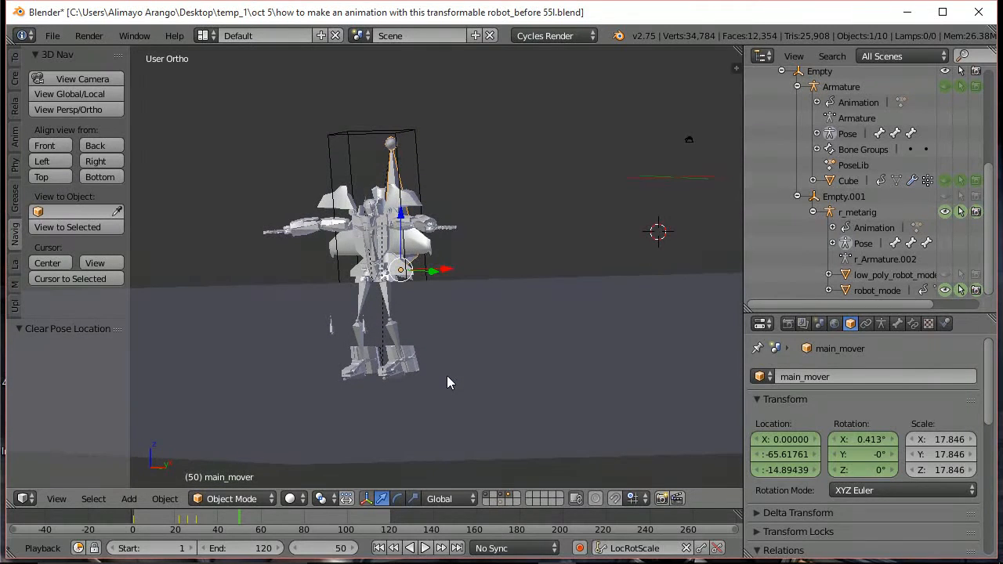
{"action": "left_click_drag", "start_coordinate": [402, 220], "coordinate": [403, 188]}
{"action": "middle_click_drag", "start_coordinate": [472, 229], "coordinate": [484, 242]}
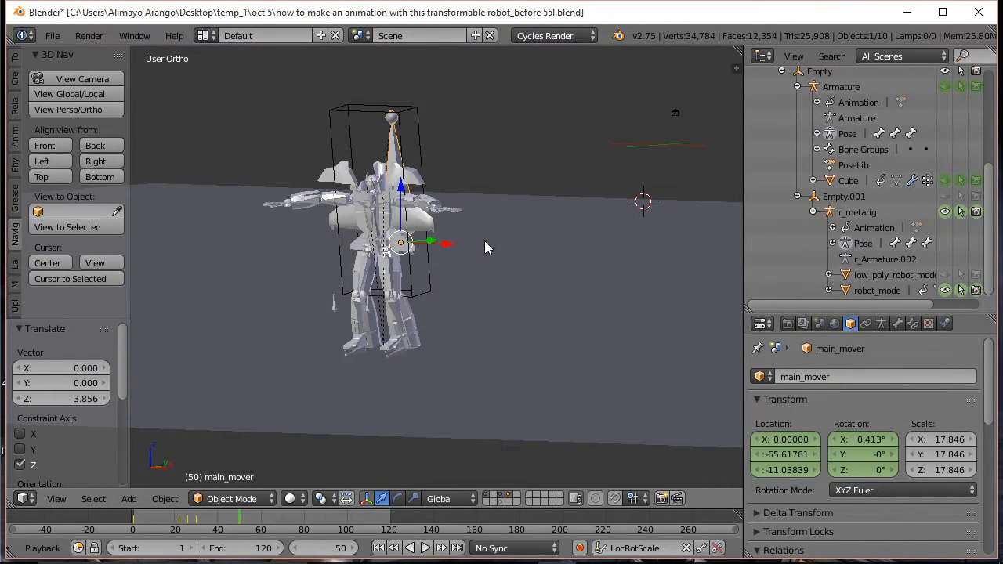
{"action": "left_click_drag", "start_coordinate": [404, 188], "coordinate": [405, 187]}
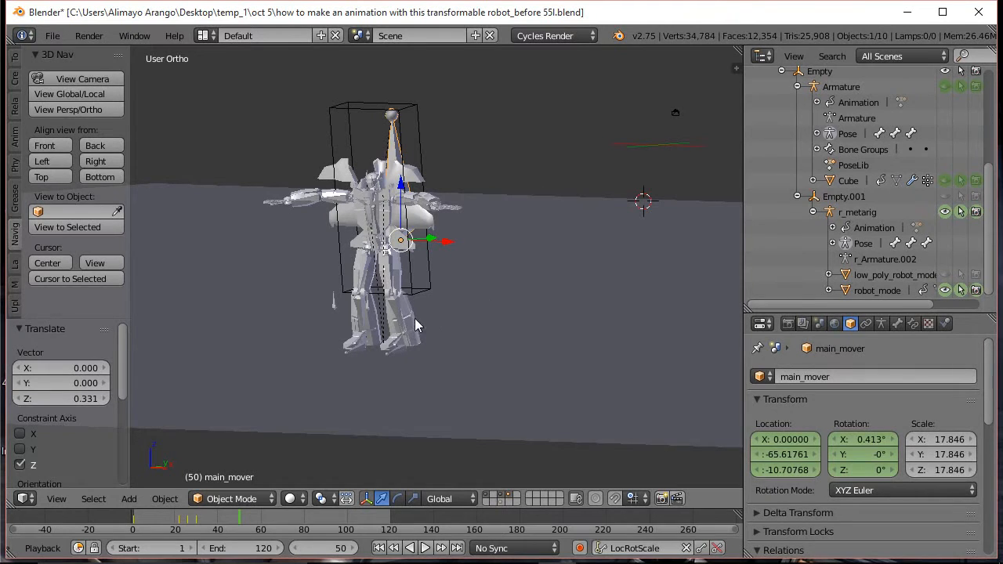
- Save a new file version numbered 56l and rotate the upper_arm.L bone about 51° around global Y
{"action": "right_click", "coordinate": [327, 201]}
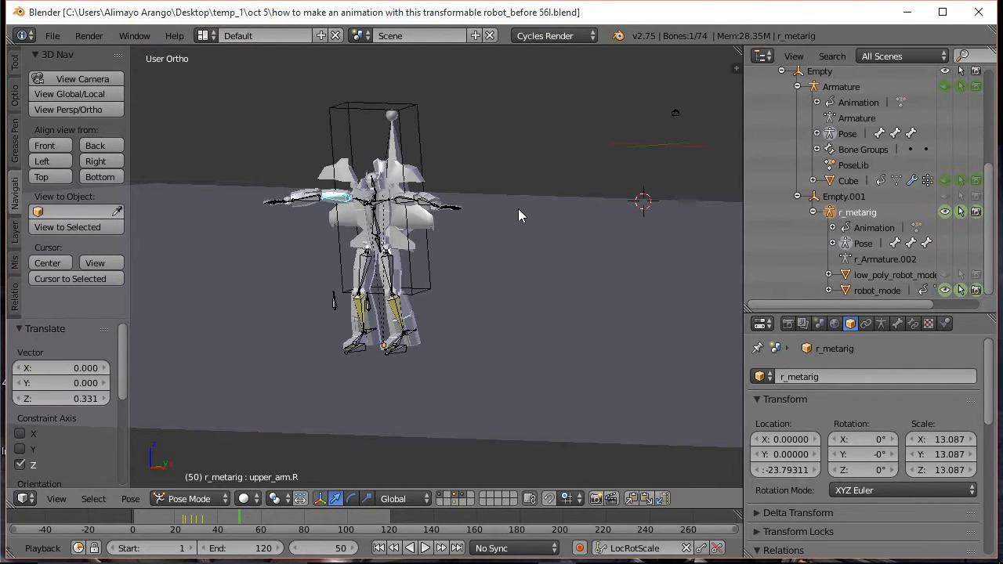
{"action": "key", "text": "a"}
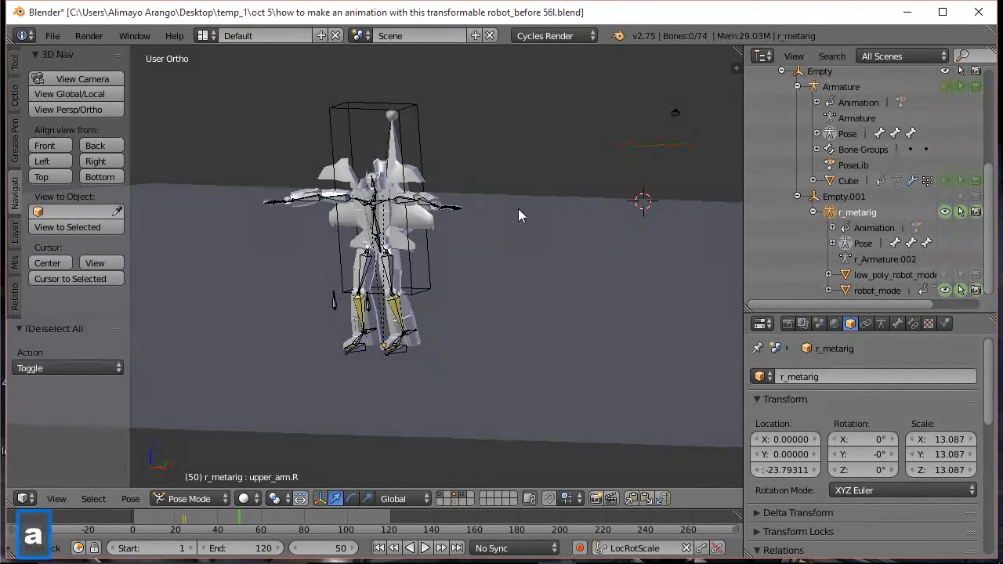
{"action": "right_click", "coordinate": [409, 200]}
{"action": "key", "text": "r"}
{"action": "key", "text": "y"}
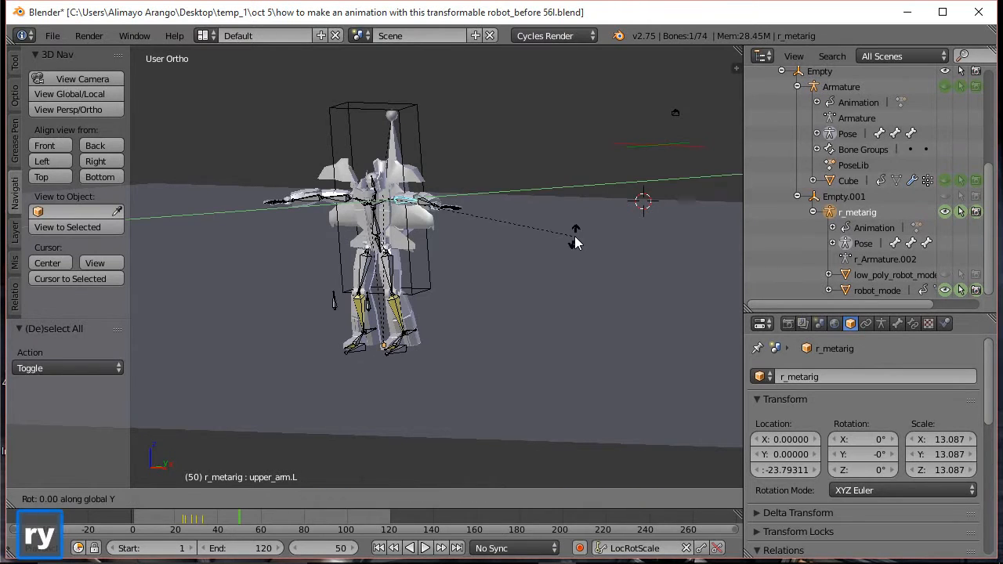
{"action": "left_click", "coordinate": [458, 319]}
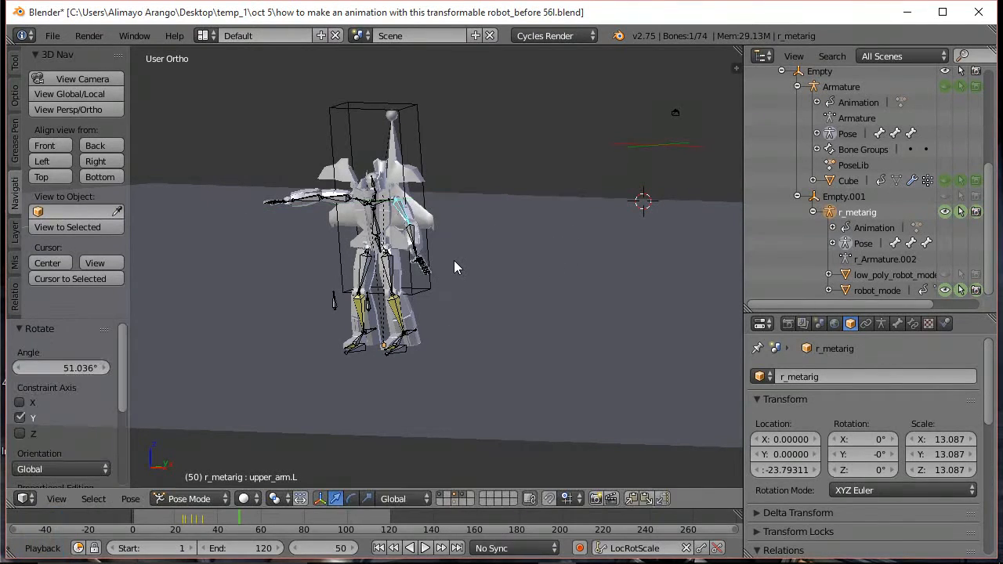
- Scale the left hand's hand_control and thumb_control bones together to about 0.65 to curl the fingers
{"action": "scroll", "coordinate": [452, 253], "scroll_direction": "up", "scroll_amount": 4}
{"action": "scroll", "coordinate": [492, 247], "scroll_direction": "up", "scroll_amount": 1}
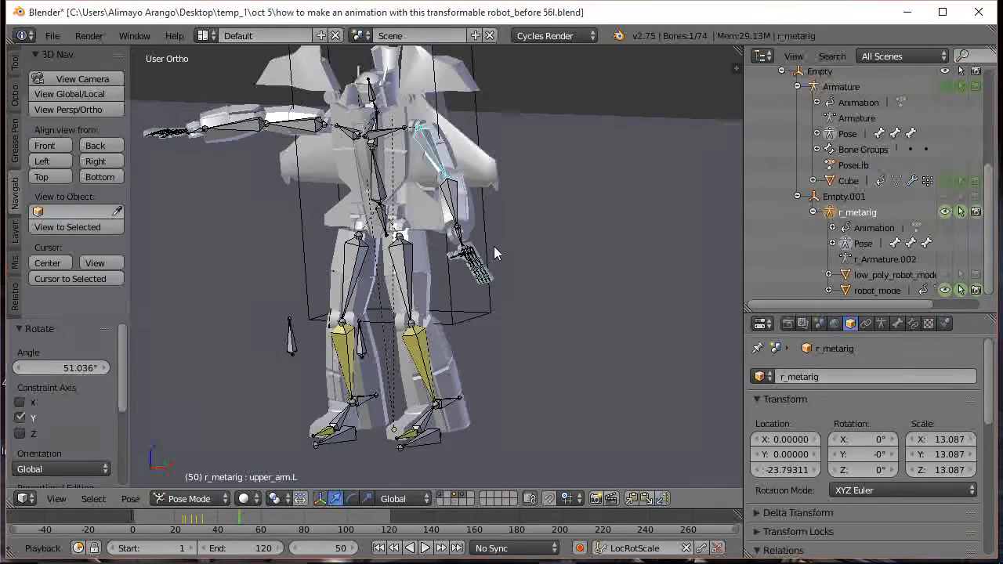
{"action": "scroll", "coordinate": [516, 250], "scroll_direction": "up", "scroll_amount": 1}
{"action": "scroll", "coordinate": [519, 250], "scroll_direction": "up", "scroll_amount": 1}
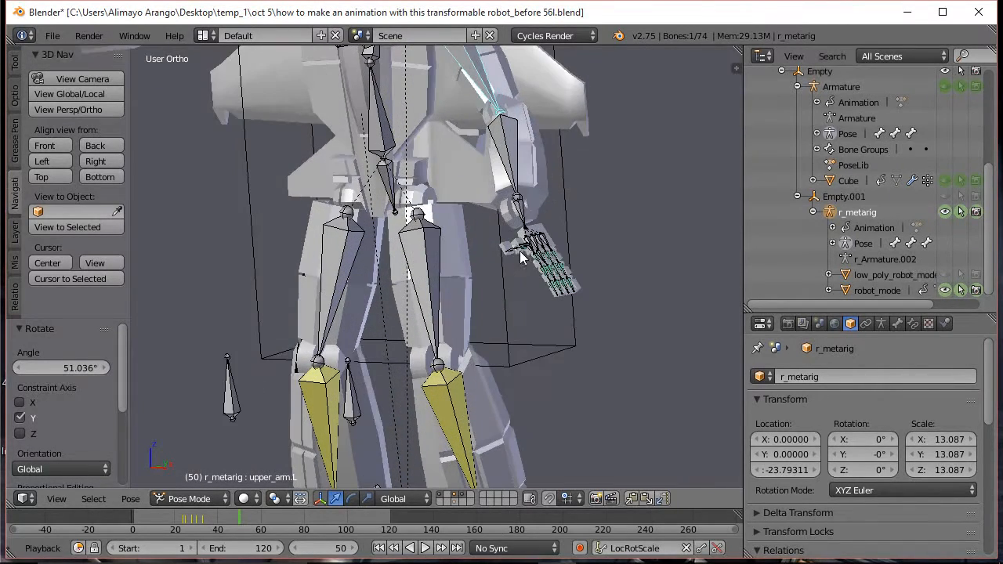
{"action": "scroll", "coordinate": [566, 263], "scroll_direction": "up", "scroll_amount": 1}
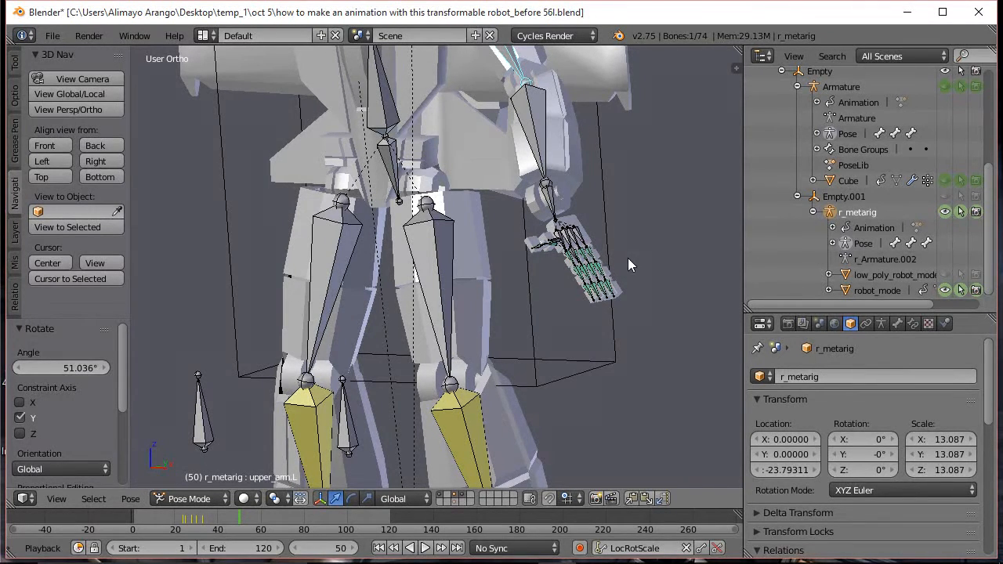
{"action": "scroll", "coordinate": [632, 256], "scroll_direction": "up", "scroll_amount": 1}
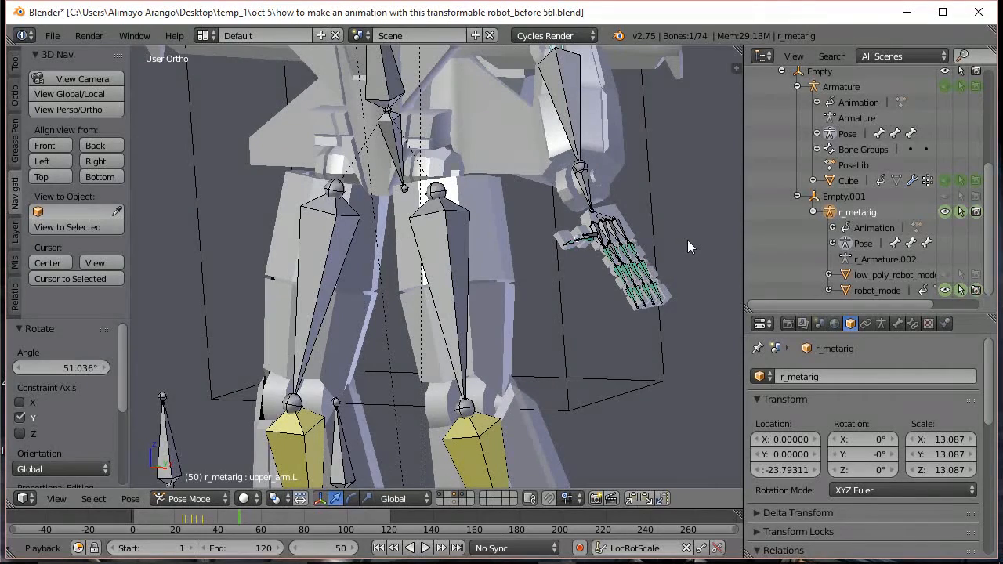
{"action": "scroll", "coordinate": [686, 240], "scroll_direction": "up", "scroll_amount": 1}
{"action": "scroll", "coordinate": [666, 251], "scroll_direction": "up", "scroll_amount": 2}
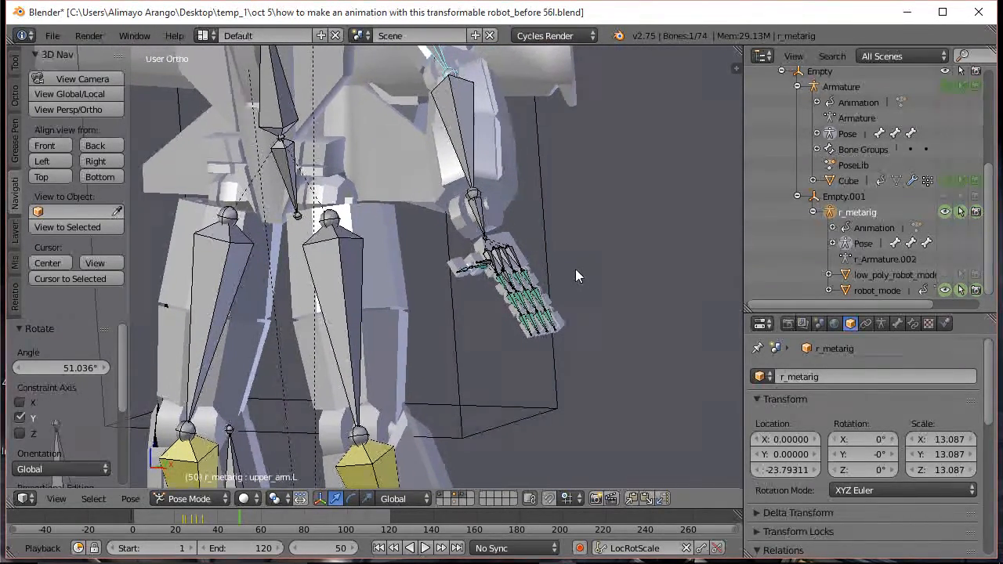
{"action": "scroll", "coordinate": [570, 270], "scroll_direction": "up", "scroll_amount": 2}
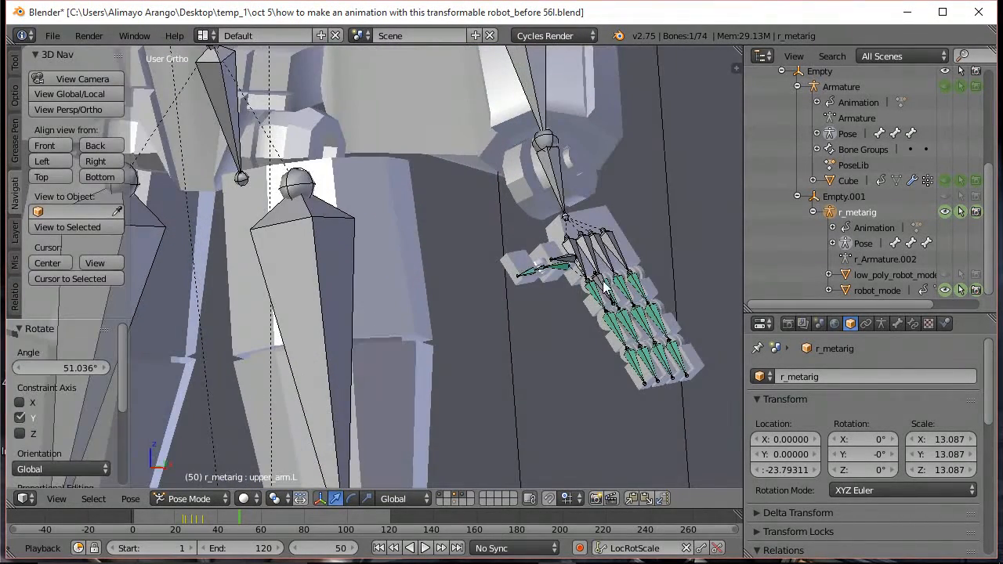
{"action": "right_click", "coordinate": [597, 275]}
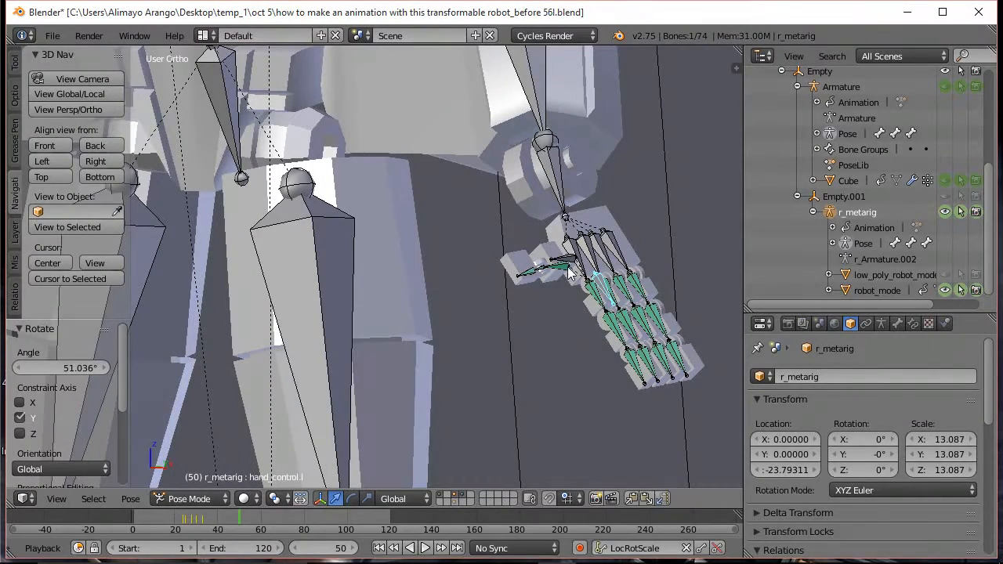
{"action": "right_click", "coordinate": [570, 262], "text": "shift"}
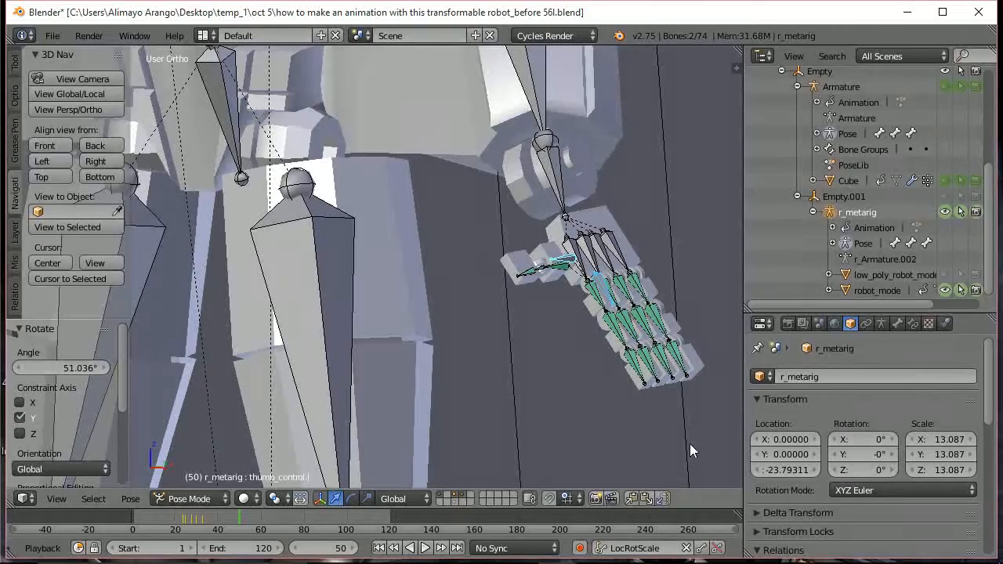
{"action": "key", "text": "s"}
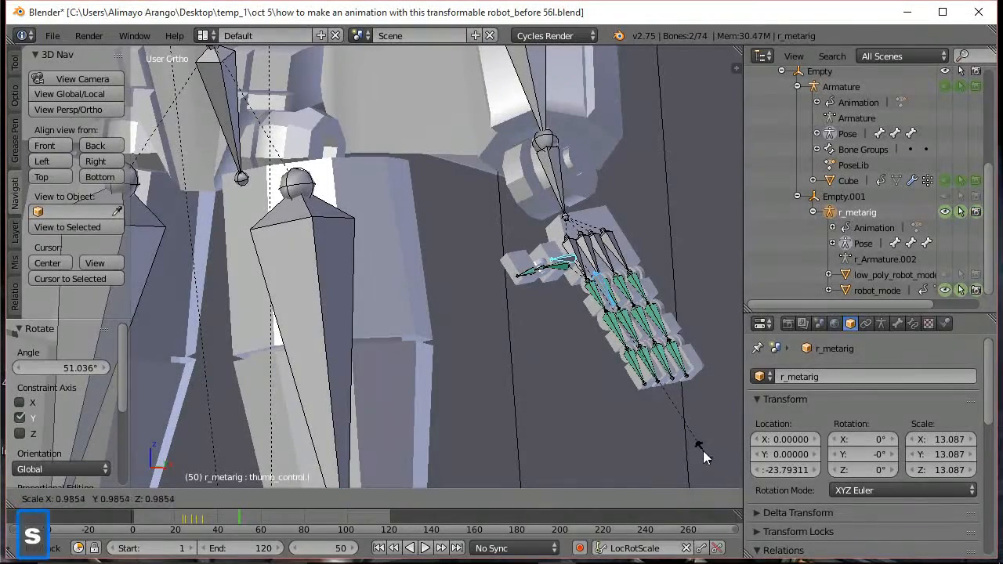
{"action": "left_click", "coordinate": [625, 407]}
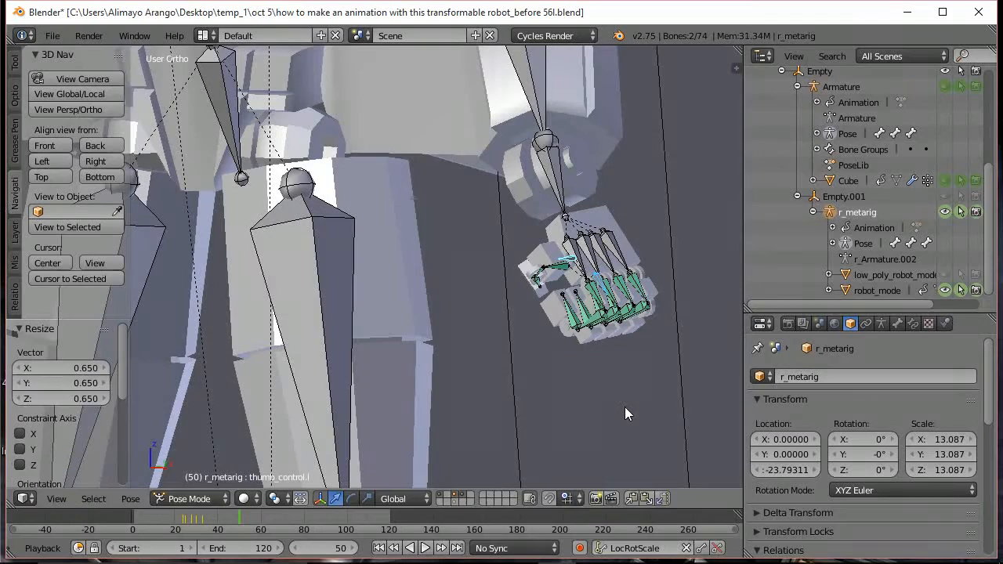
- Rotate only the left hand_control bone about 26.2° around global Y and save a new file version numbered 57l
{"action": "middle_click", "coordinate": [568, 252]}
{"action": "right_click", "coordinate": [566, 252]}
{"action": "key", "text": "r"}
{"action": "key", "text": "y"}
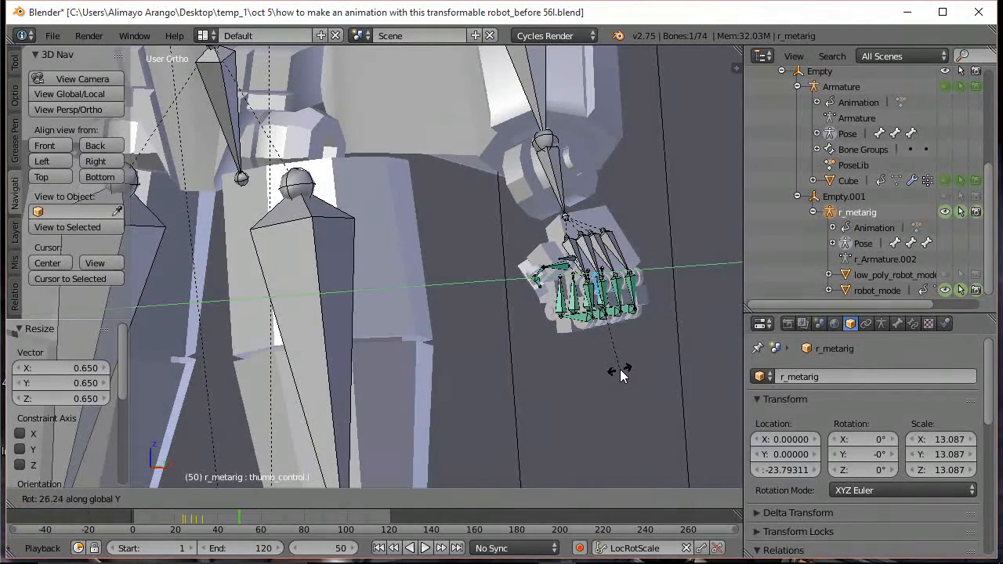
{"action": "left_click", "coordinate": [620, 369]}
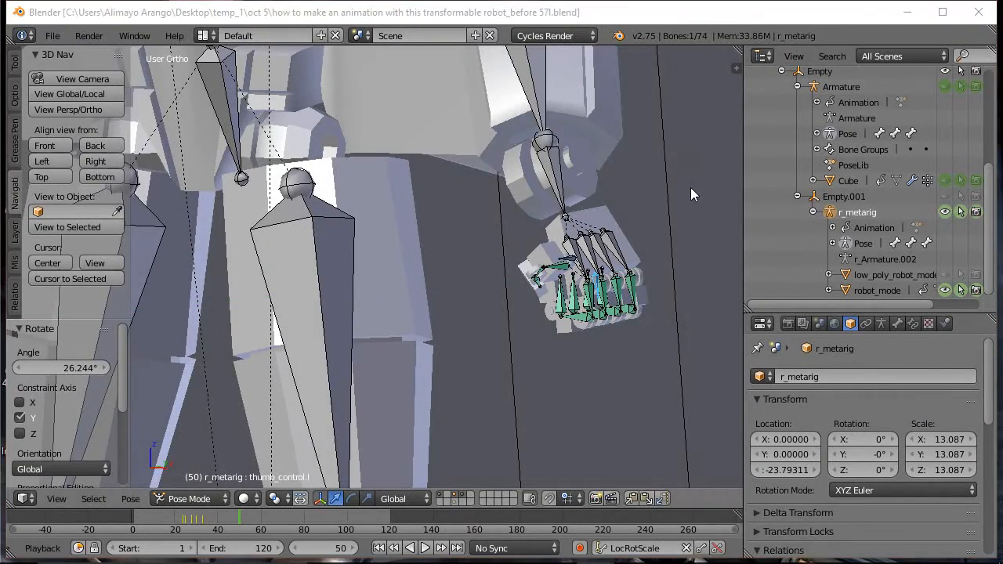
- Copy the pose of all left arm and hand bones, paste it flipped onto the right arm, and save file version 58l
{"action": "scroll", "coordinate": [689, 187], "scroll_direction": "down", "scroll_amount": 3}
{"action": "scroll", "coordinate": [652, 186], "scroll_direction": "down", "scroll_amount": 5}
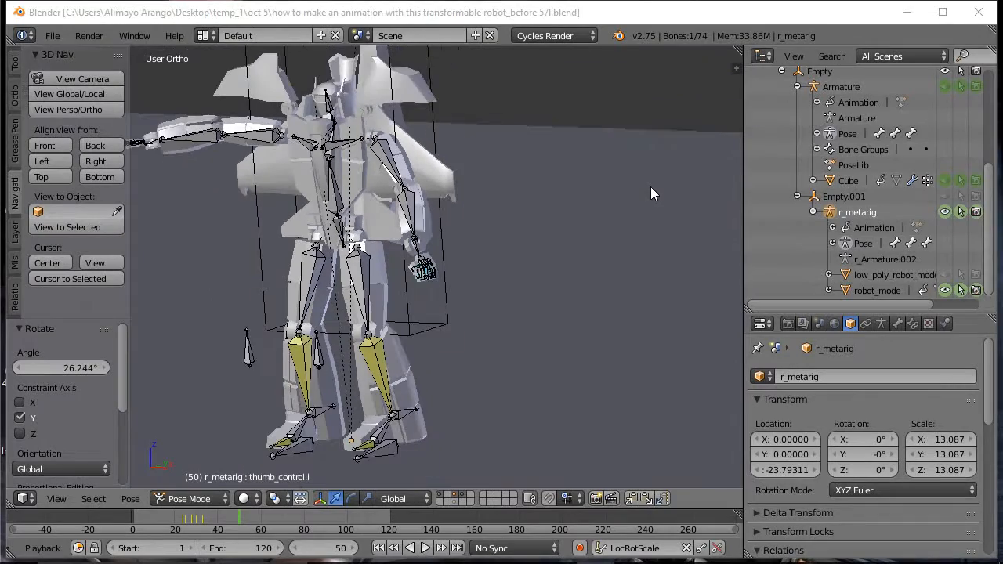
{"action": "mouse_move", "coordinate": [444, 234]}
{"action": "middle_mouse_down"}
{"action": "mouse_move", "coordinate": [410, 241]}
{"action": "mouse_move", "coordinate": [462, 242]}
{"action": "middle_mouse_up"}
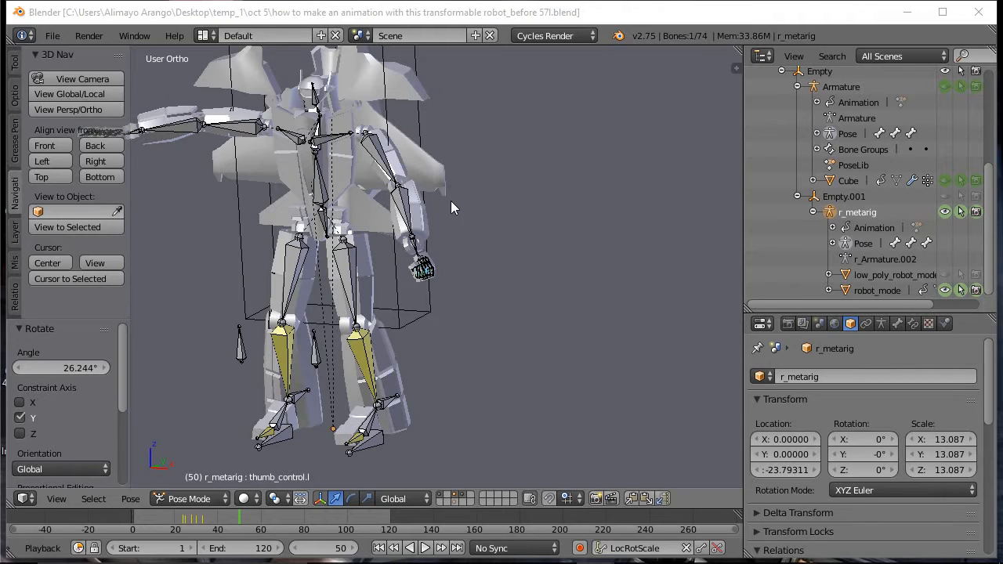
{"action": "key", "text": "a"}
{"action": "right_click", "coordinate": [454, 206]}
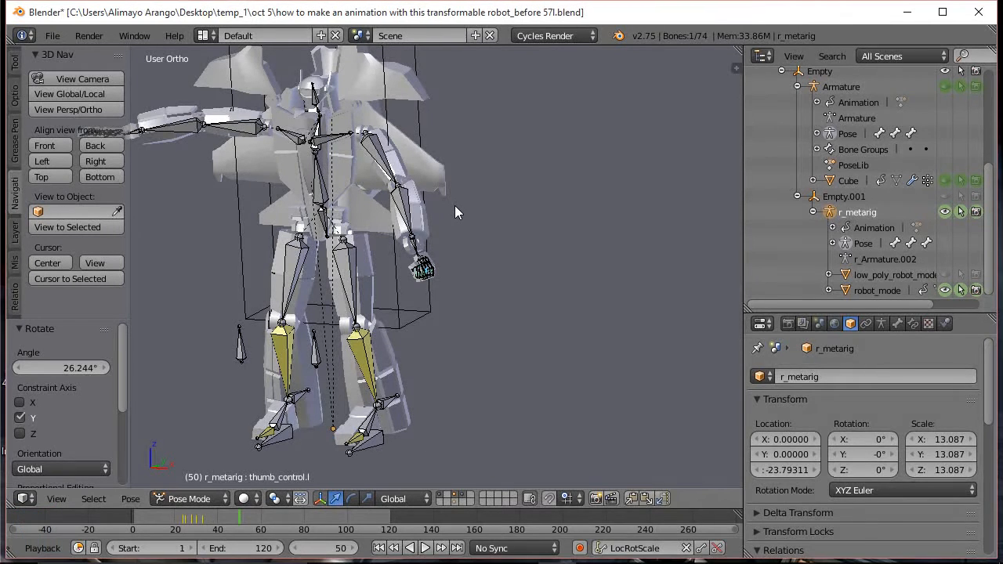
{"action": "key", "text": "a"}
{"action": "key", "text": "ctrl"}
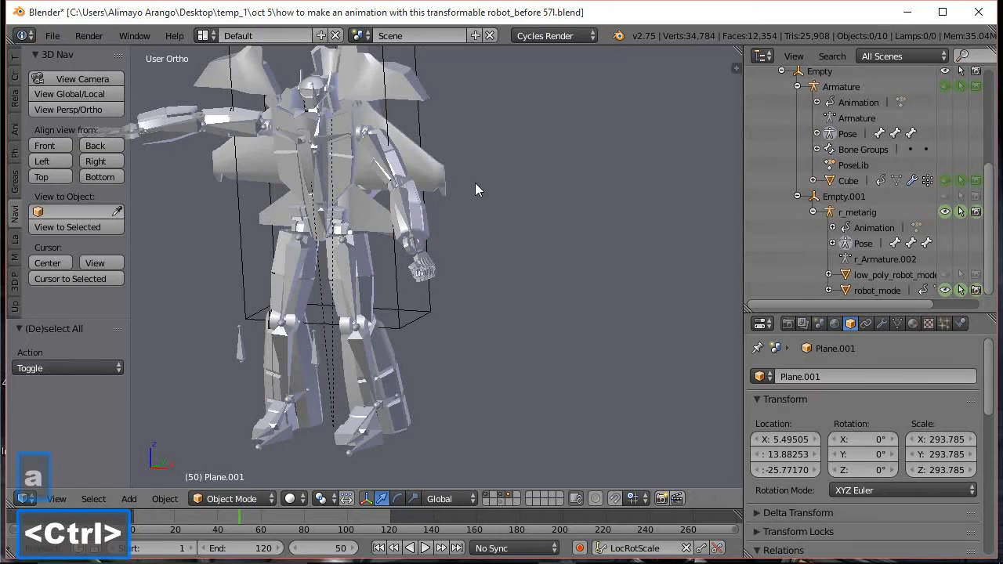
{"action": "right_click", "coordinate": [389, 156], "text": "ctrl"}
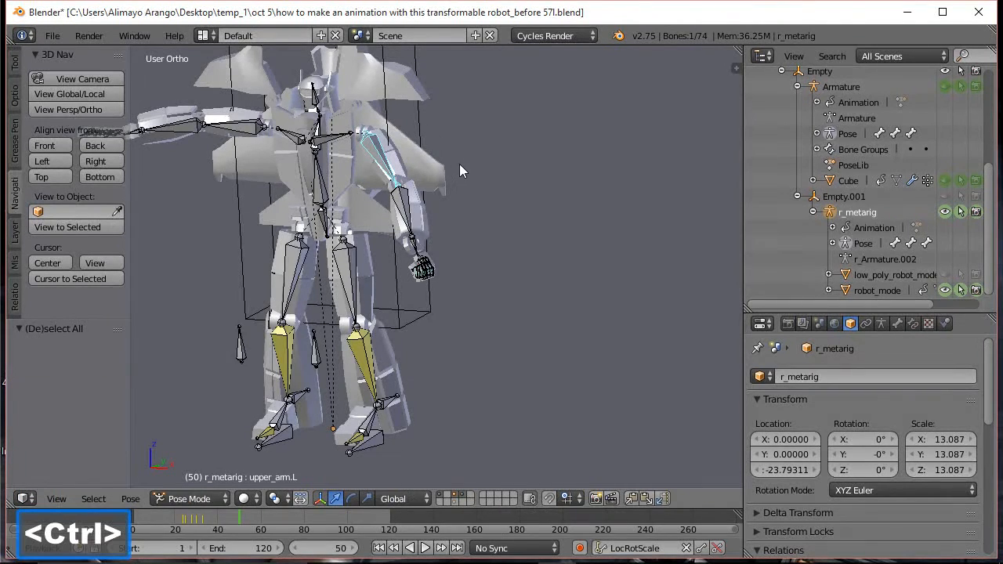
{"action": "mouse_move", "coordinate": [361, 129]}
{"action": "left_mouse_down", "text": "ctrl"}
{"action": "mouse_move", "coordinate": [451, 145]}
{"action": "mouse_move", "coordinate": [470, 166]}
{"action": "mouse_move", "coordinate": [415, 293]}
{"action": "left_mouse_up", "text": "ctrl"}
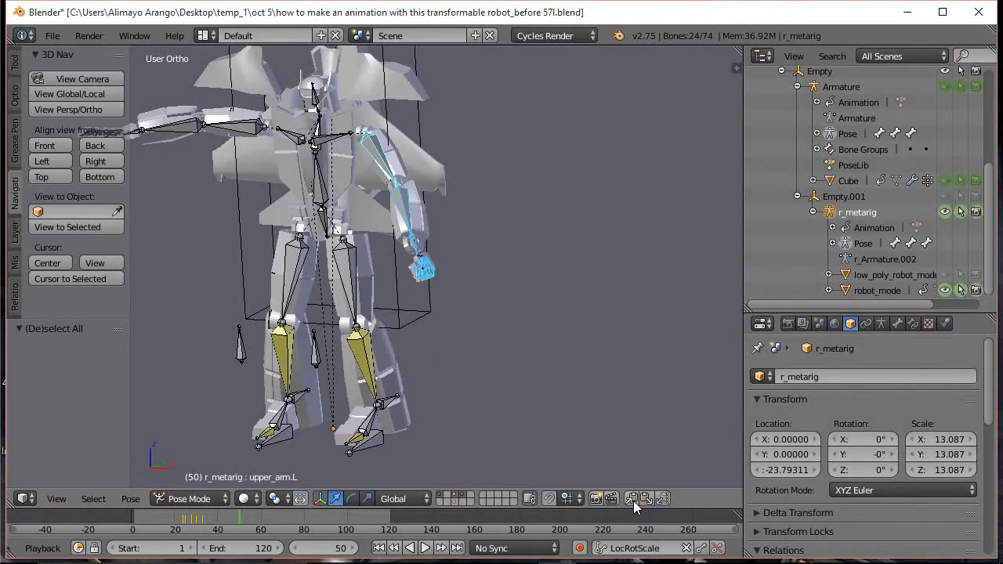
{"action": "left_click", "coordinate": [663, 498]}
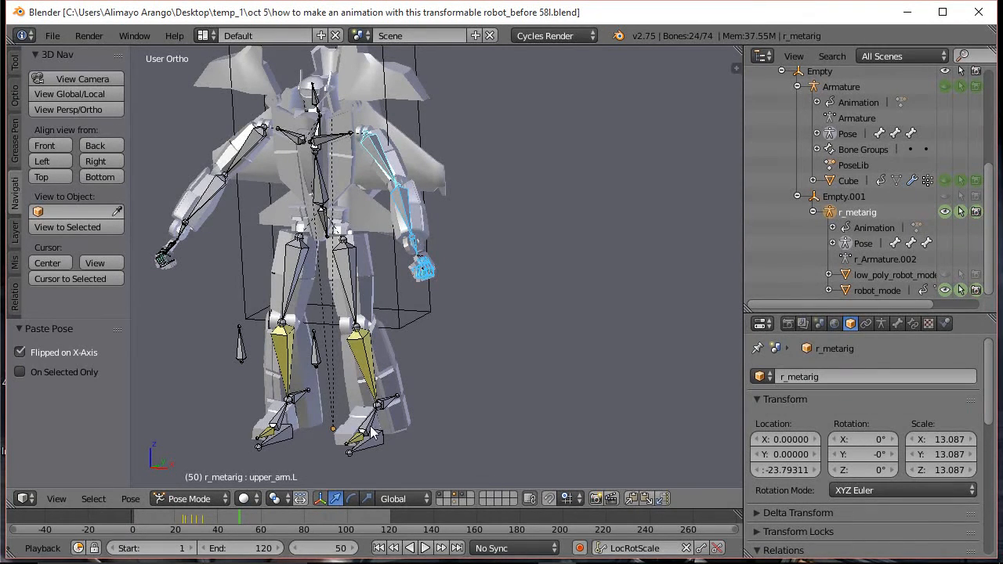
- Rotate the f_handle.l foot bone about 26.6° around global Z to turn the left foot outward
{"action": "right_click", "coordinate": [376, 444]}
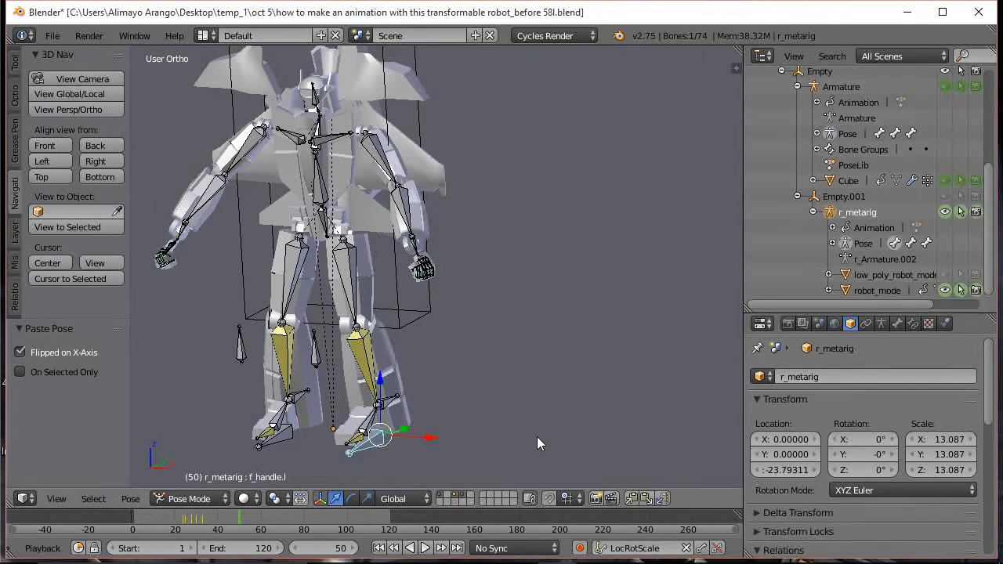
{"action": "key", "text": "r"}
{"action": "key", "text": "z"}
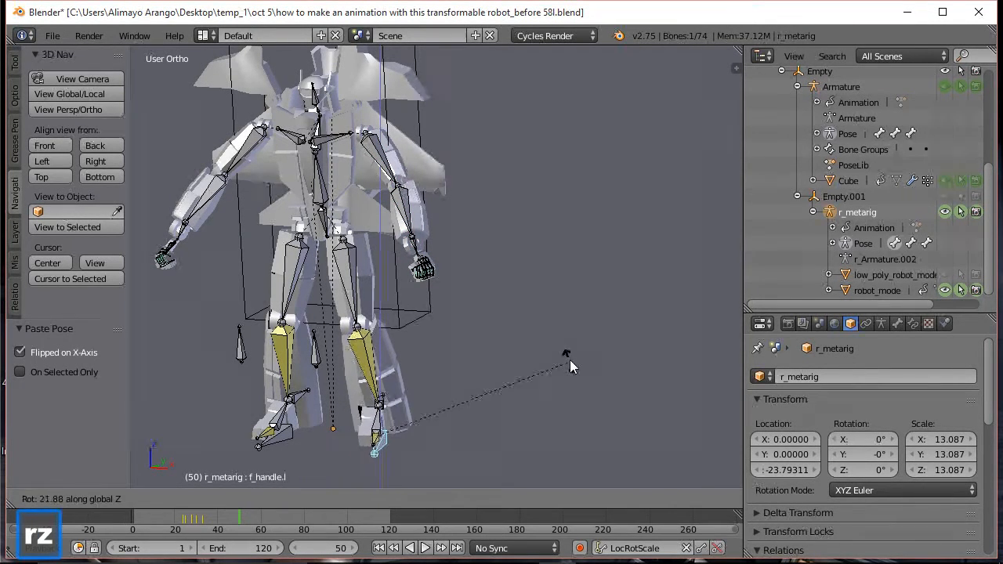
{"action": "left_click", "coordinate": [568, 353]}
- Rotate the f_handle.r foot bone about -15.1° around global Z to turn the right foot outward
{"action": "right_click", "coordinate": [288, 435]}
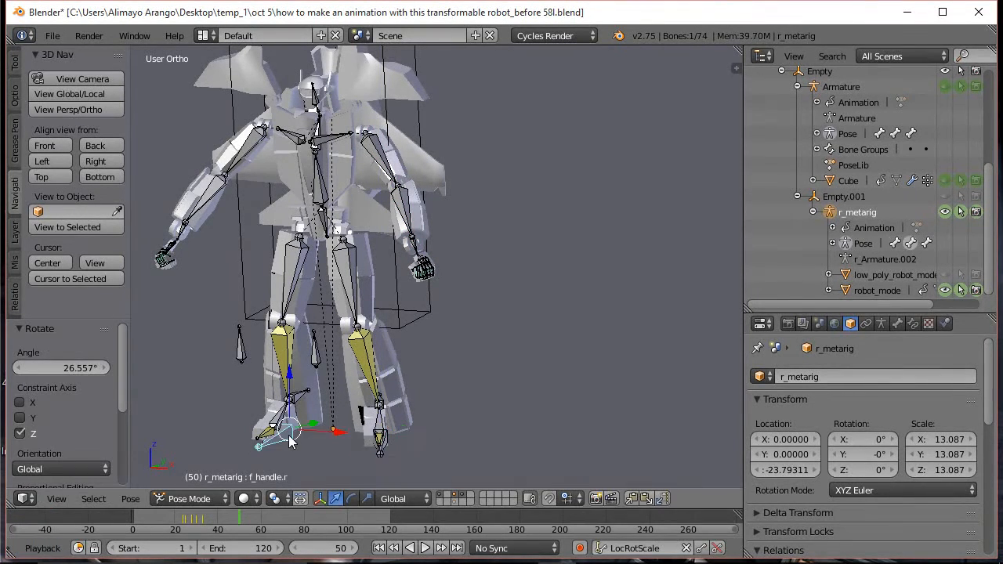
{"action": "key", "text": "r"}
{"action": "key", "text": "z"}
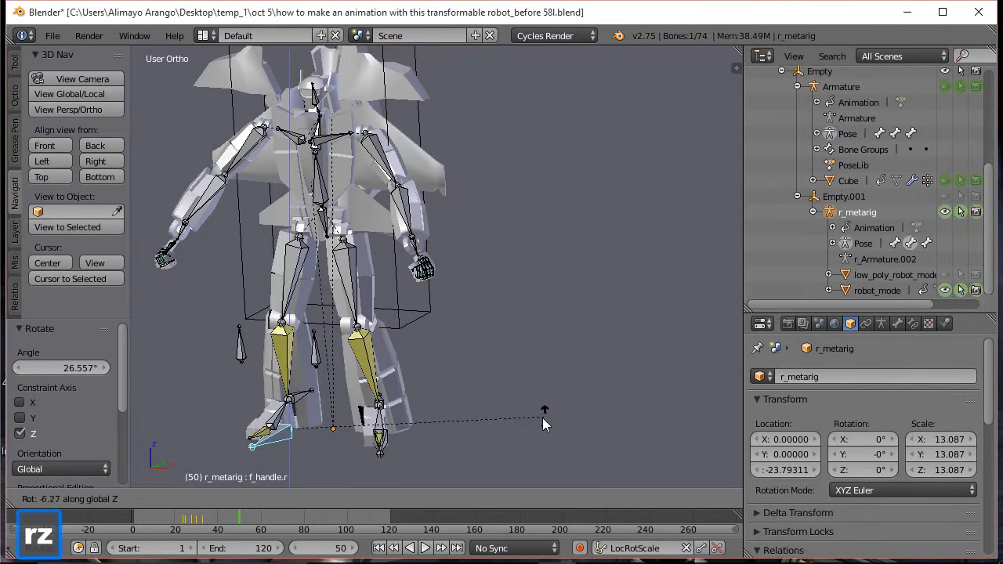
{"action": "left_click", "coordinate": [485, 453]}
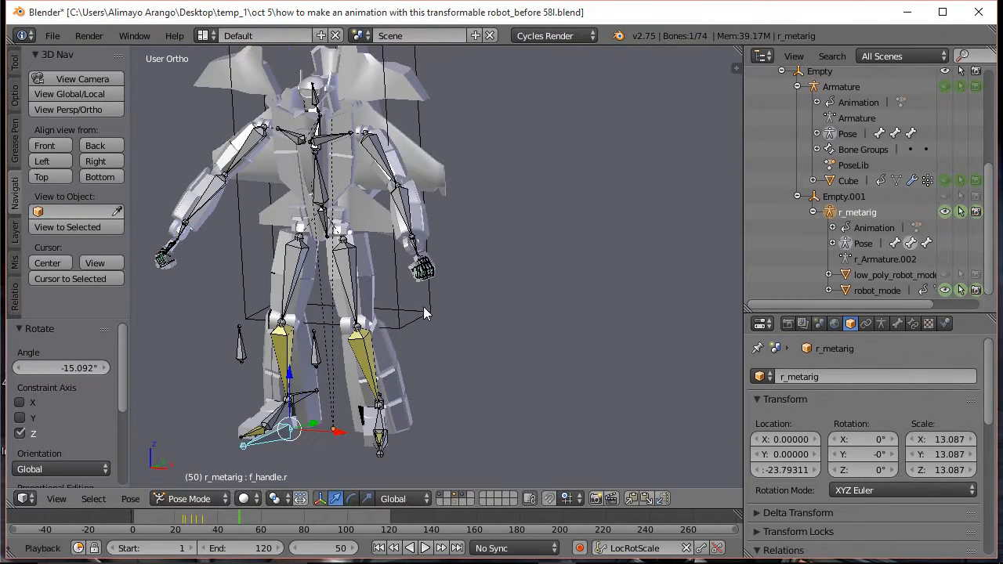
- Lower the hips_control bone by about 0.21 along global Z
{"action": "right_click", "coordinate": [326, 224]}
{"action": "key", "text": "g"}
{"action": "key", "text": "z"}
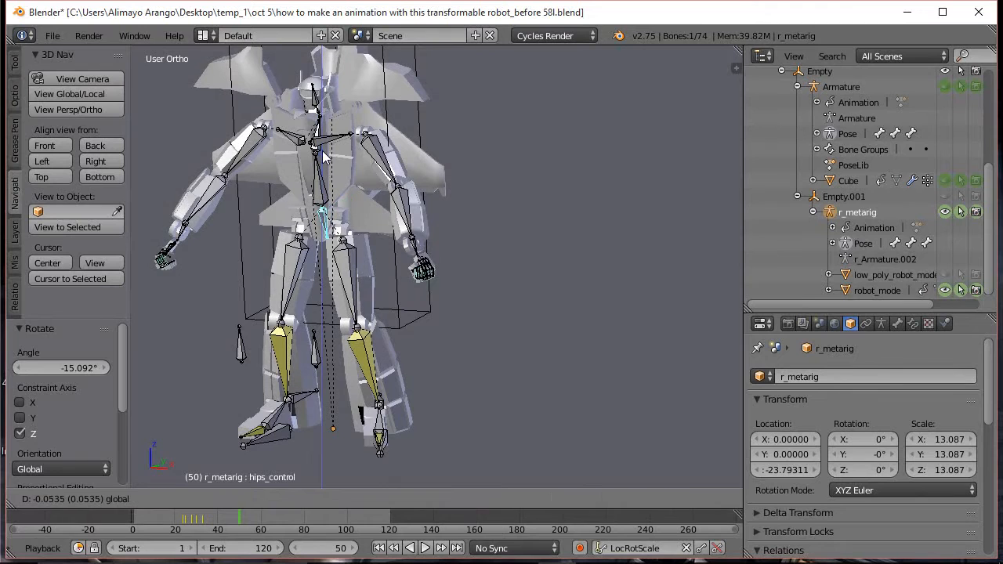
{"action": "left_click", "coordinate": [326, 166]}
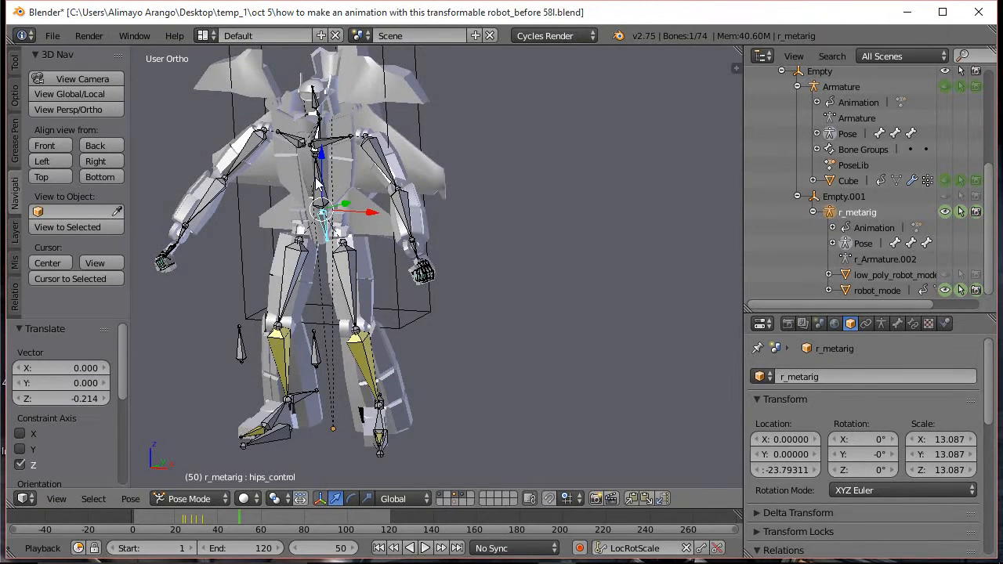
- Rotate the spine bone about -11.8° around global X to tilt the torso
{"action": "right_click", "coordinate": [318, 182]}
{"action": "key", "text": "r"}
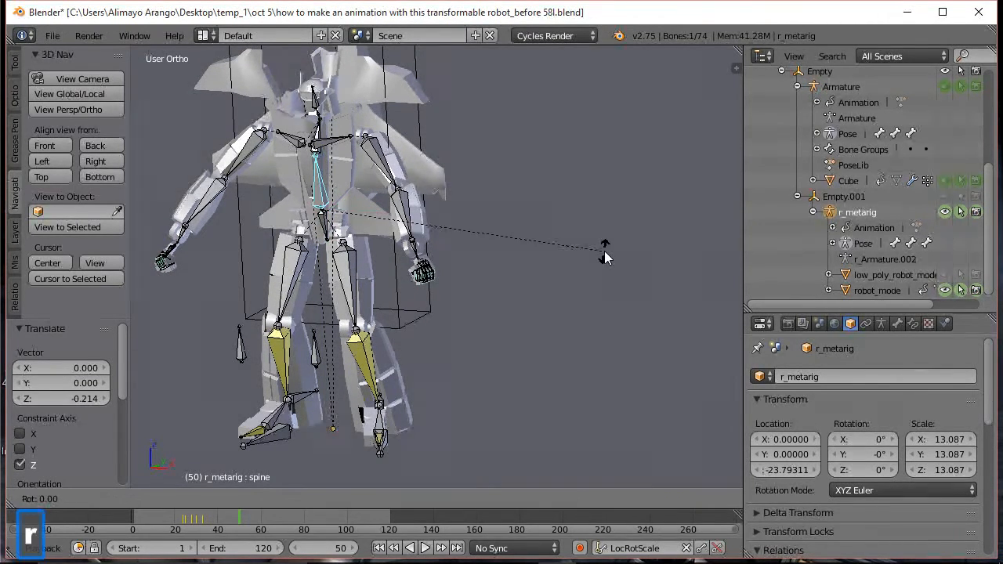
{"action": "key", "text": "x"}
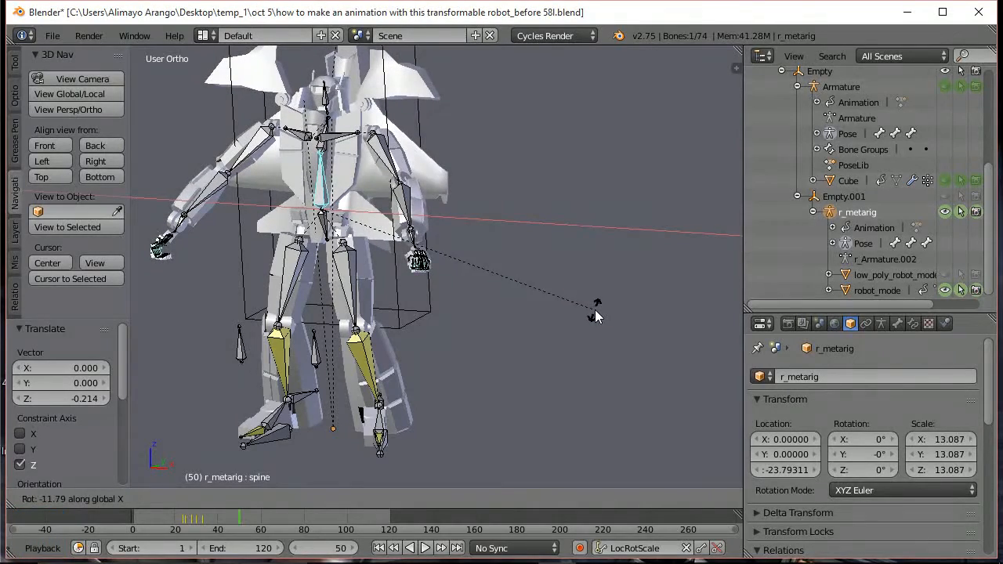
{"action": "left_click", "coordinate": [594, 309]}
- Rotate both upper_arm bones together about 39.3° around global X
{"action": "middle_click_drag", "start_coordinate": [586, 307], "coordinate": [525, 315]}
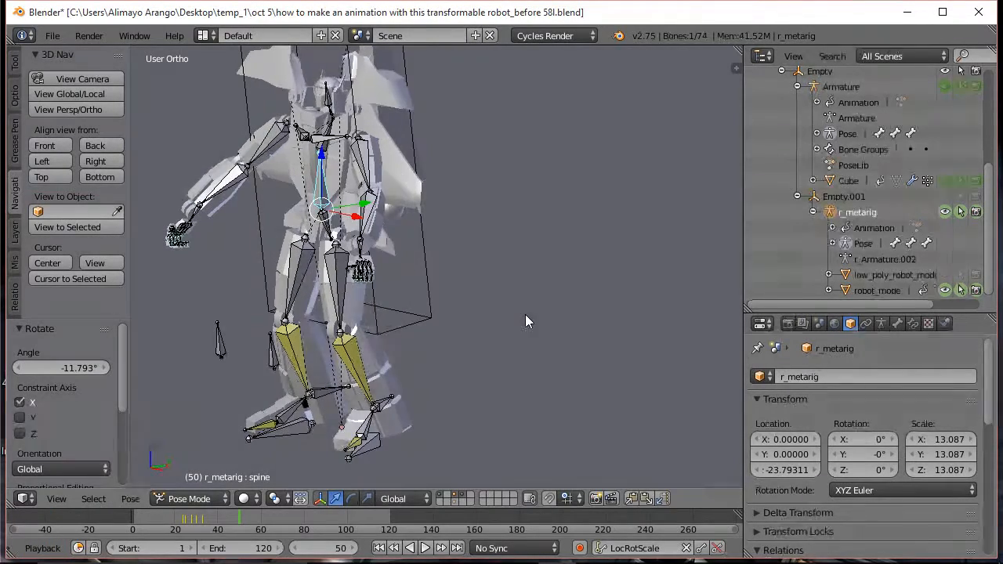
{"action": "right_click", "coordinate": [361, 162]}
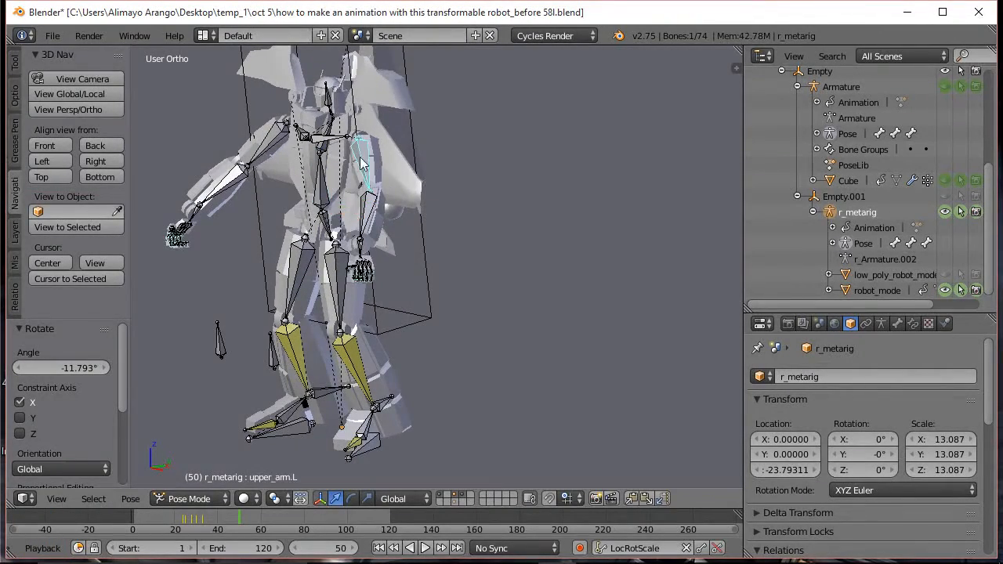
{"action": "right_click", "coordinate": [274, 145], "text": "shift"}
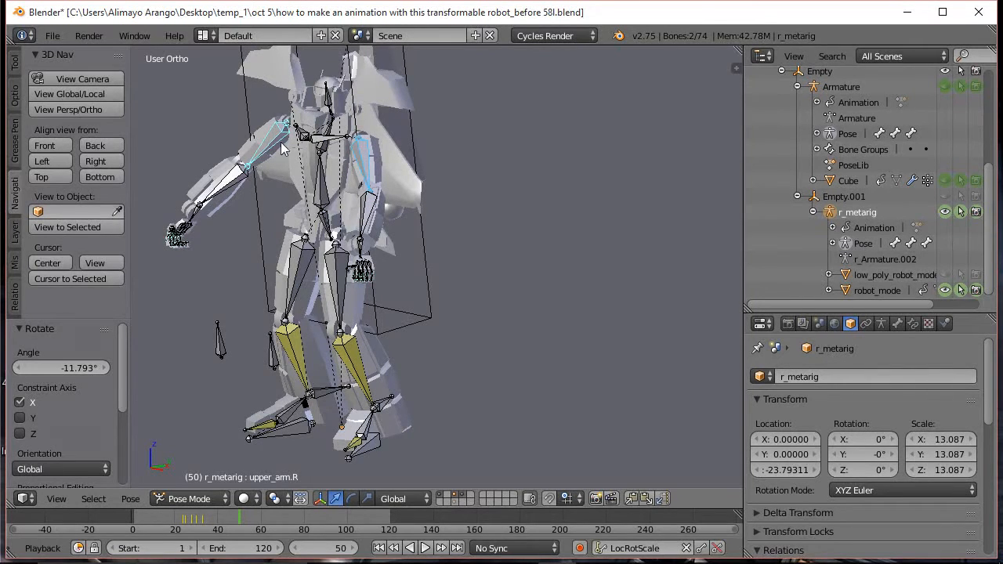
{"action": "key", "text": "r"}
{"action": "key", "text": "x"}
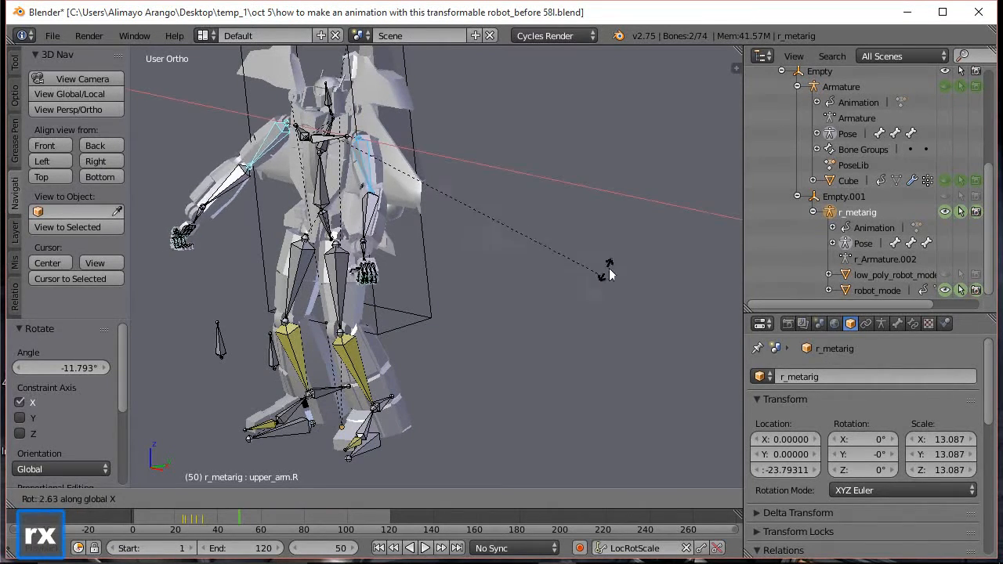
{"action": "left_click", "coordinate": [526, 98]}
- Rotate the head bone about -9.4° around global X and about 17.9° around global Z
{"action": "middle_click_drag", "start_coordinate": [402, 267], "coordinate": [488, 256]}
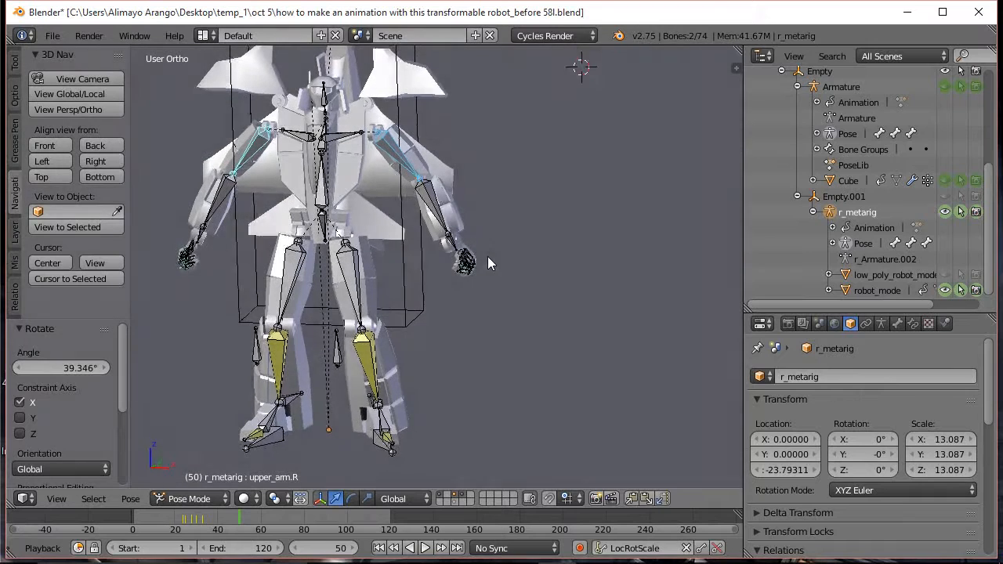
{"action": "right_click", "coordinate": [324, 96]}
{"action": "key", "text": "r"}
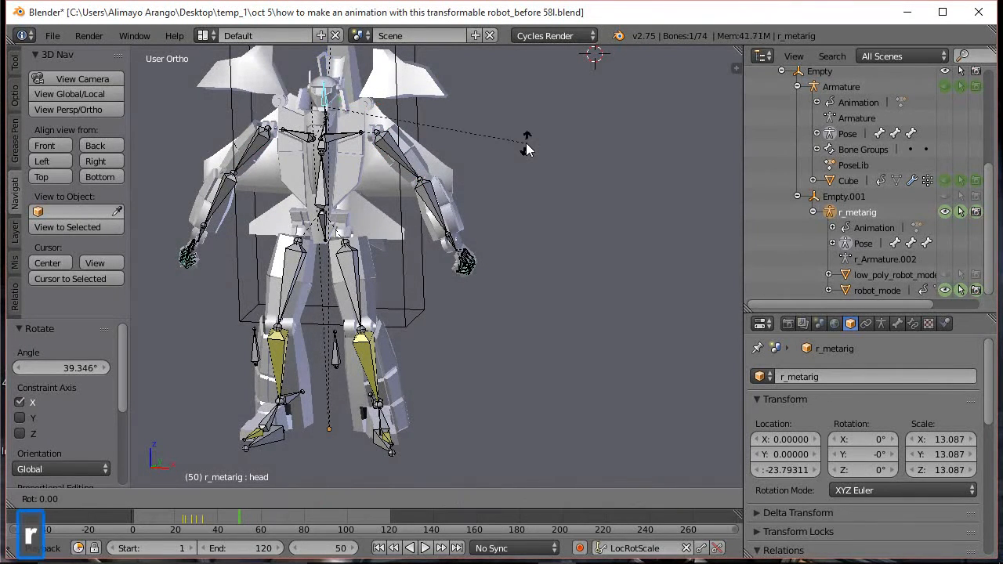
{"action": "key", "text": "x"}
{"action": "left_click", "coordinate": [530, 182]}
{"action": "key", "text": "r"}
{"action": "key", "text": "z"}
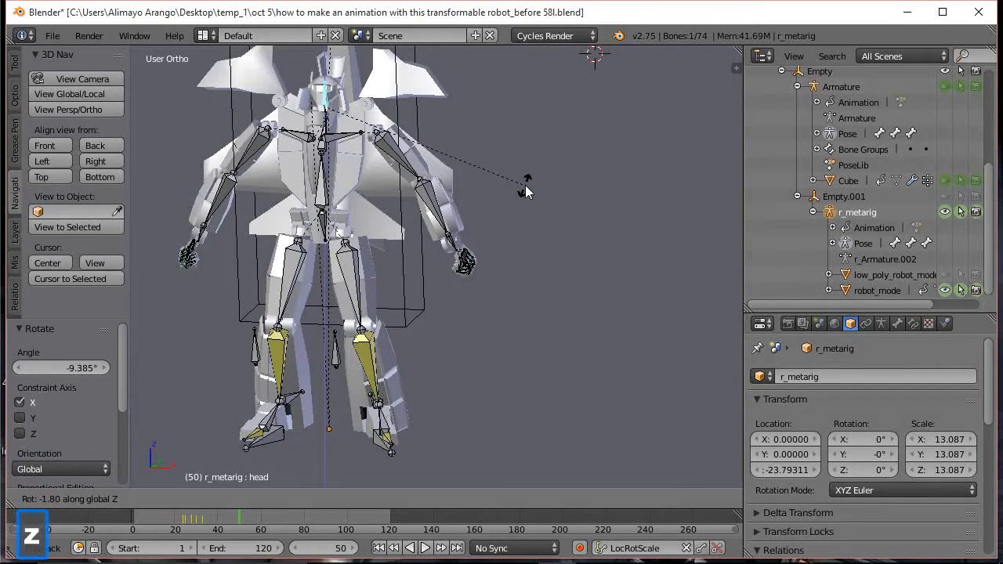
{"action": "left_click", "coordinate": [571, 121]}
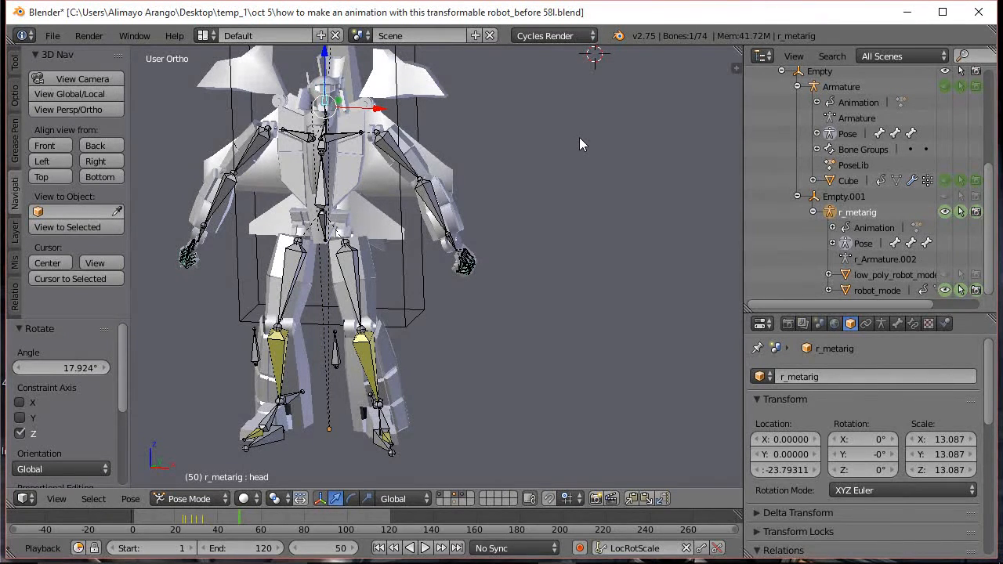
- Keyframe all r_metarig bones at frame 50 and save the file as version 59l
{"action": "key", "text": "a"}
{"action": "key", "text": "a"}
{"action": "key", "text": "i"}
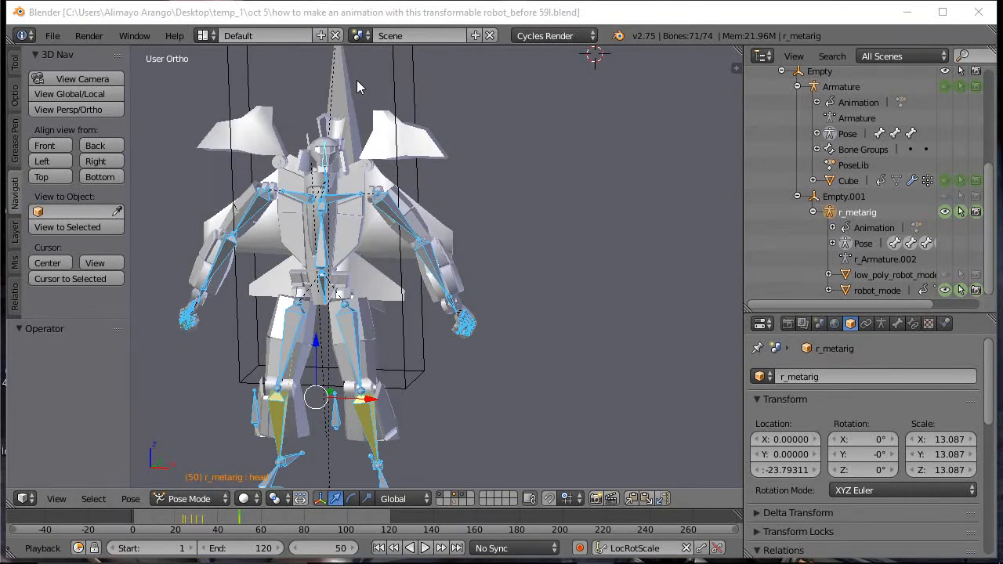
- Insert a LocRotScale keyframe for the main_mover object at frame 50 and save file version 60l
{"action": "right_click", "coordinate": [350, 100]}
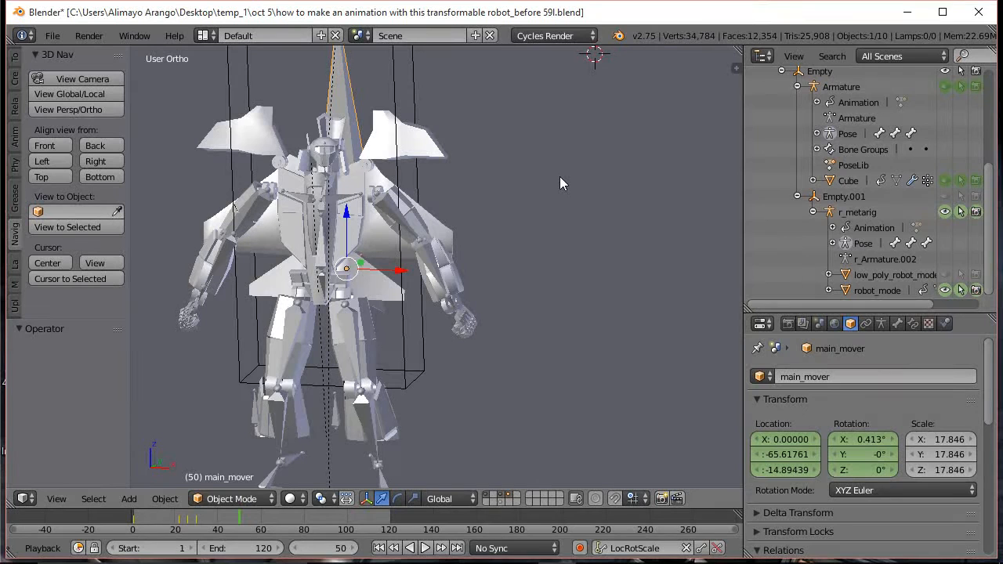
{"action": "key", "text": "i"}
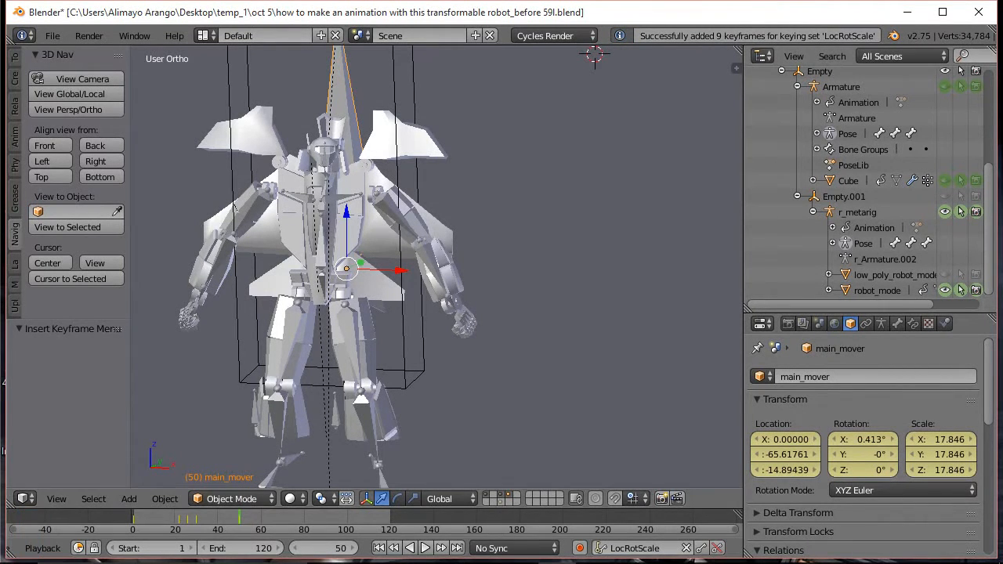
{"action": "key", "text": "ctrl+shift+s"}
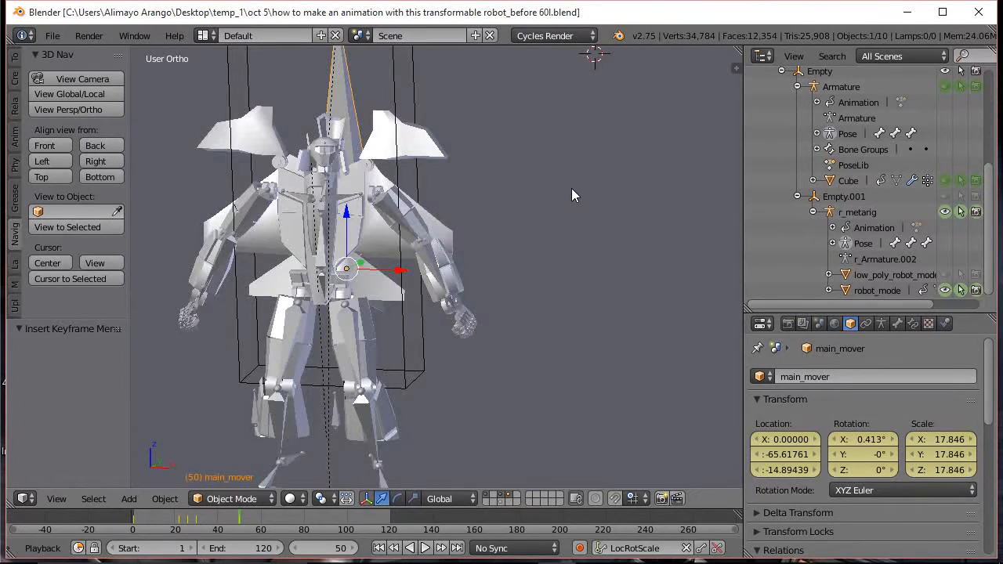
- Insert a LocRotScale keyframe for main_mover just before frame 50 and return to frame 50
{"action": "scroll", "coordinate": [571, 189], "scroll_direction": "down", "scroll_amount": 1}
{"action": "middle_click_drag", "start_coordinate": [528, 309], "coordinate": [526, 298]}
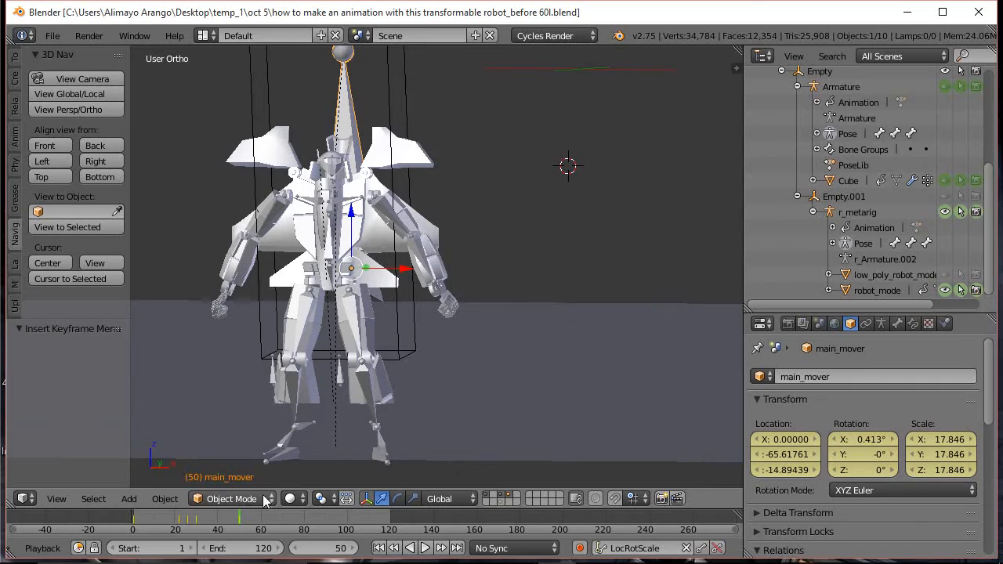
{"action": "mouse_move", "coordinate": [241, 514]}
{"action": "left_mouse_down"}
{"action": "mouse_move", "coordinate": [191, 519]}
{"action": "mouse_move", "coordinate": [237, 514]}
{"action": "left_mouse_up"}
{"action": "key", "text": "i"}
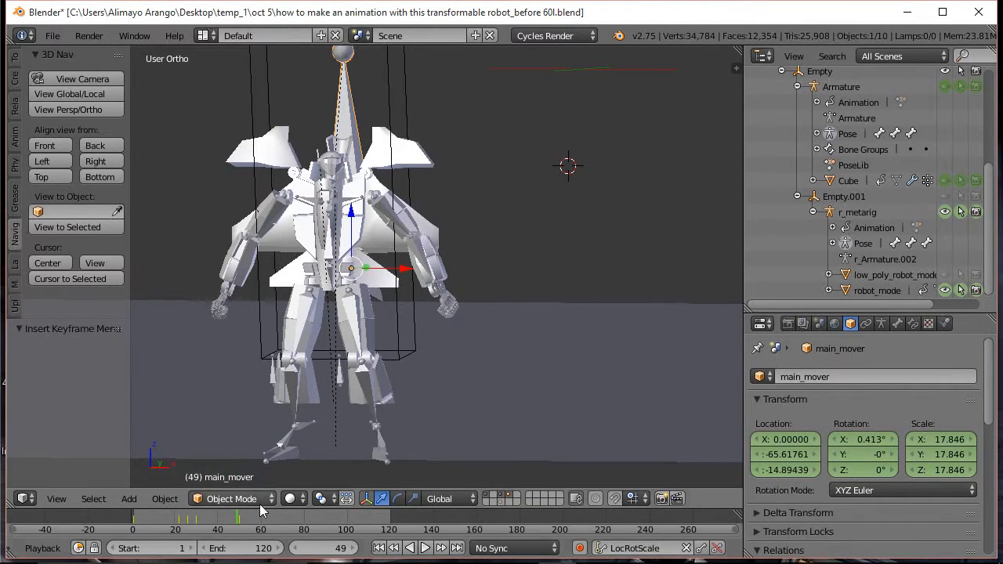
{"action": "left_click", "coordinate": [235, 517]}
{"action": "left_click", "coordinate": [238, 516]}
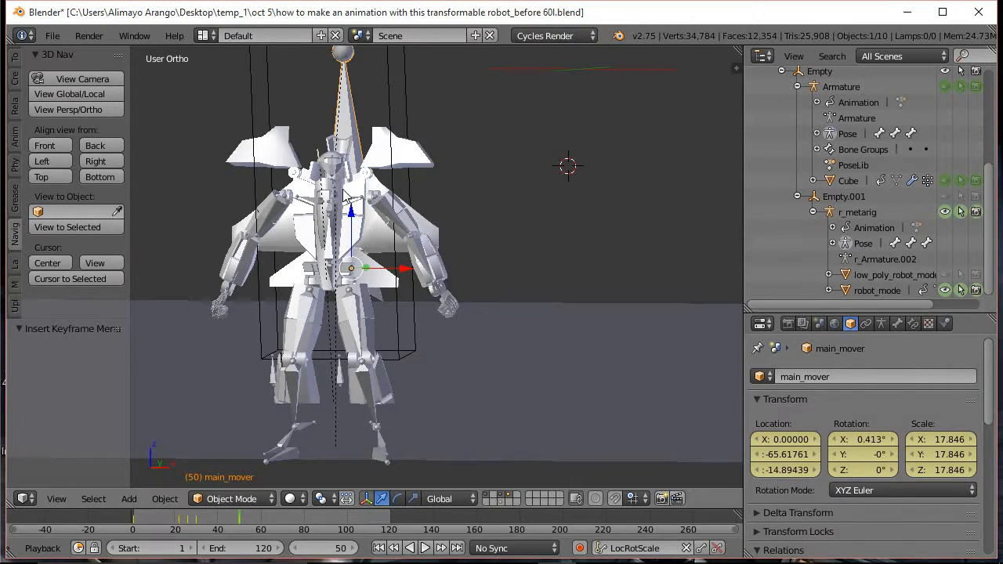
- Raise main_mover about 4.29 along global Z and keyframe it at frame 50
{"action": "scroll", "coordinate": [422, 135], "scroll_direction": "down", "scroll_amount": 1}
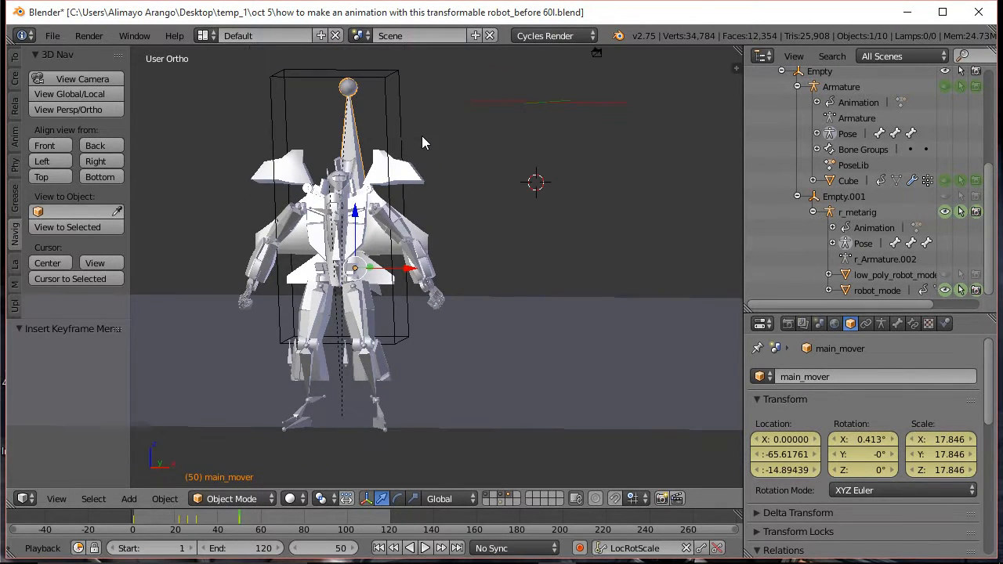
{"action": "middle_click_drag", "start_coordinate": [454, 188], "coordinate": [375, 212]}
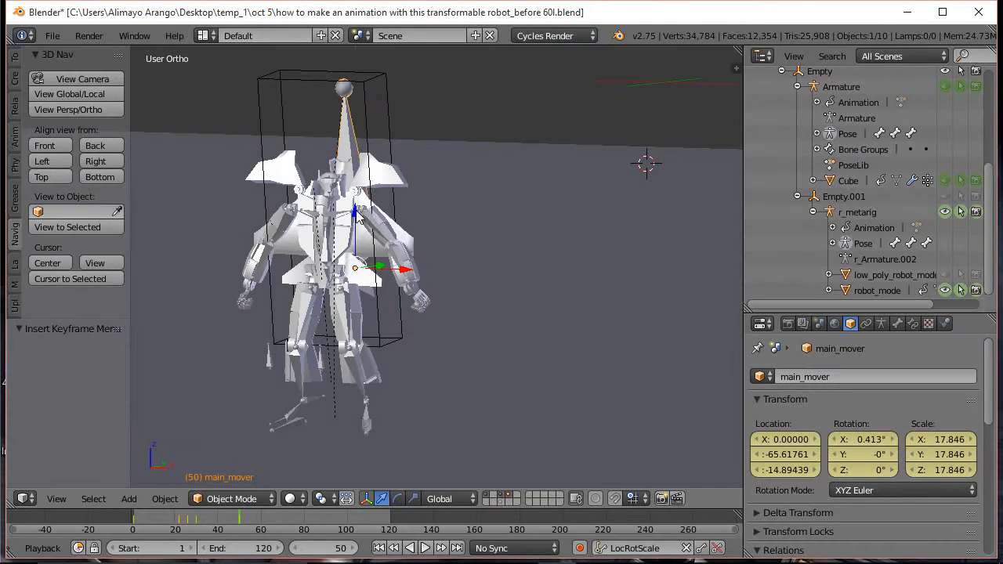
{"action": "key", "text": "g"}
{"action": "key", "text": "z"}
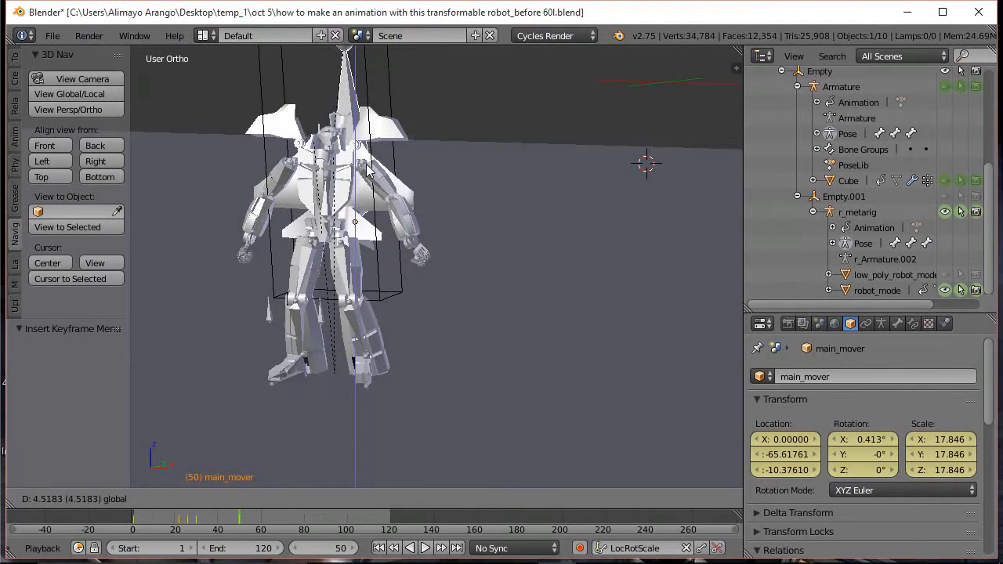
{"action": "left_click", "coordinate": [375, 175]}
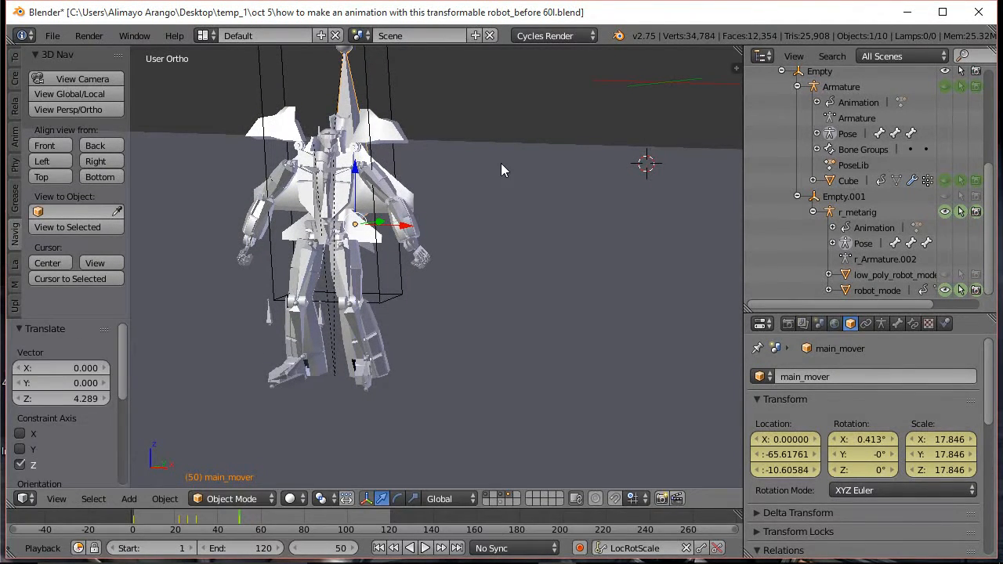
{"action": "key", "text": "i"}
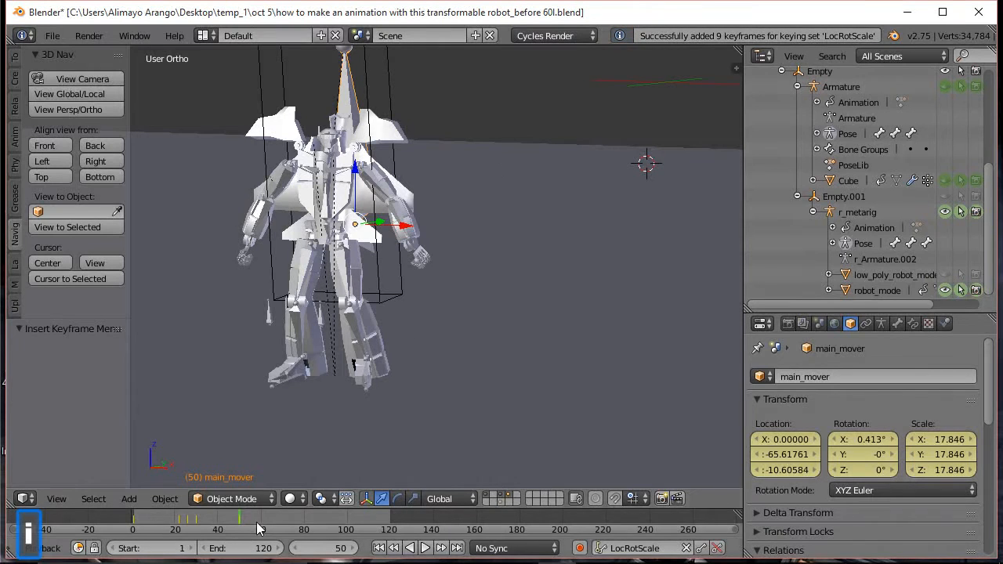
- Save the file as version 61l and advance the timeline to frame 63
{"action": "mouse_move", "coordinate": [242, 521]}
{"action": "left_mouse_down"}
{"action": "mouse_move", "coordinate": [182, 531]}
{"action": "mouse_move", "coordinate": [243, 529]}
{"action": "mouse_move", "coordinate": [191, 529]}
{"action": "mouse_move", "coordinate": [203, 521]}
{"action": "mouse_move", "coordinate": [219, 521]}
{"action": "mouse_move", "coordinate": [155, 537]}
{"action": "mouse_move", "coordinate": [247, 537]}
{"action": "left_mouse_up"}
{"action": "scroll", "coordinate": [426, 394], "scroll_direction": "down", "scroll_amount": 4}
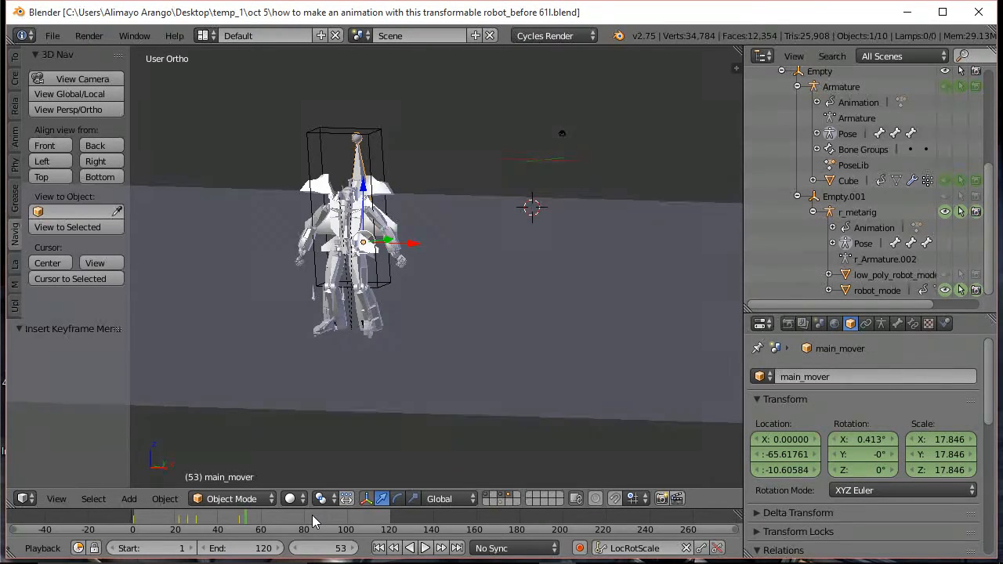
{"action": "key", "text": "shift+Up"}
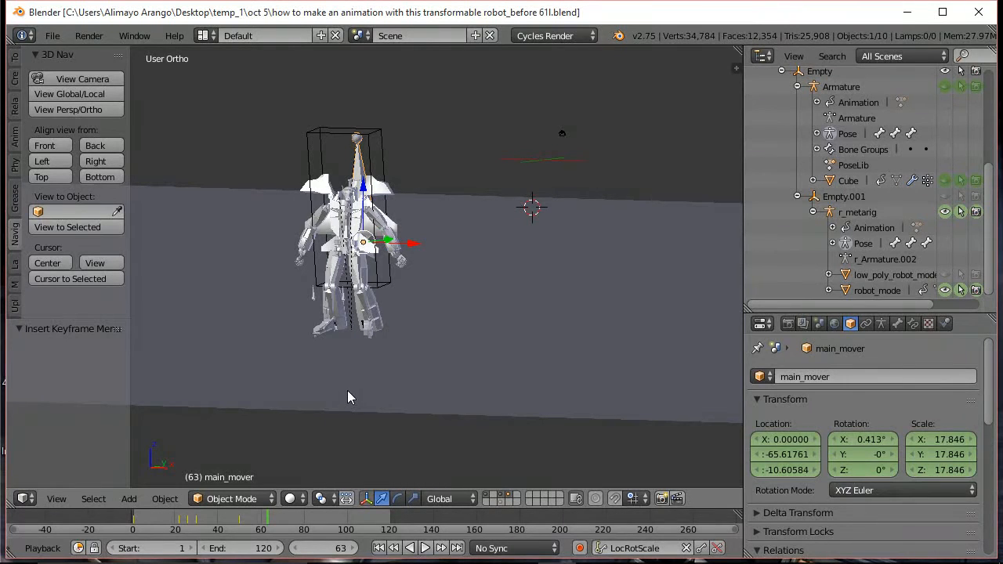
- Move the f_handle.l foot bone about -5.34 along global Y to step the left foot forward
{"action": "middle_click_drag", "start_coordinate": [421, 319], "coordinate": [401, 331]}
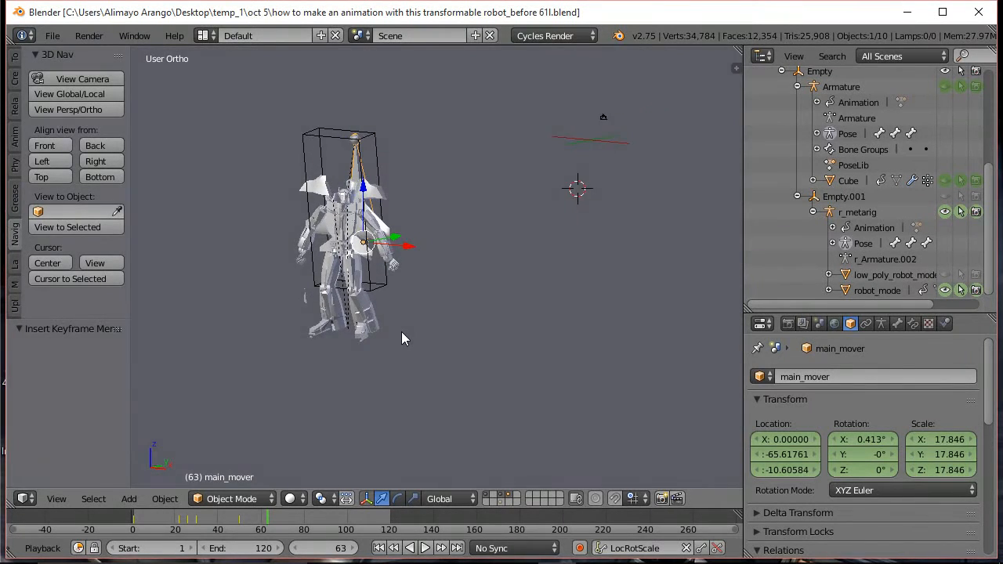
{"action": "scroll", "coordinate": [401, 332], "scroll_direction": "up", "scroll_amount": 2}
{"action": "scroll", "coordinate": [401, 331], "scroll_direction": "up", "scroll_amount": 1}
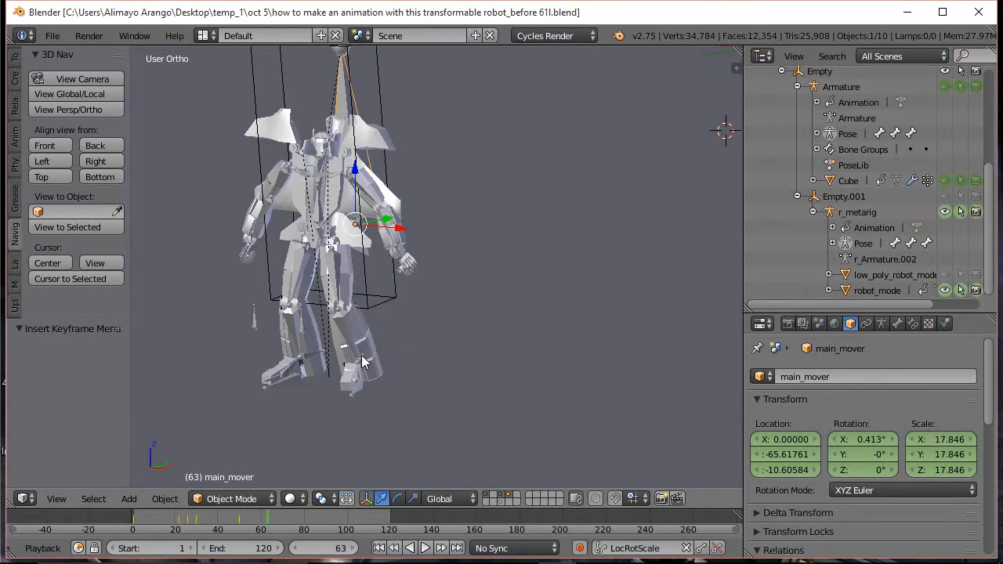
{"action": "middle_click_drag", "start_coordinate": [411, 366], "coordinate": [389, 400]}
{"action": "right_click", "coordinate": [345, 389]}
{"action": "key", "text": "g"}
{"action": "key", "text": "y"}
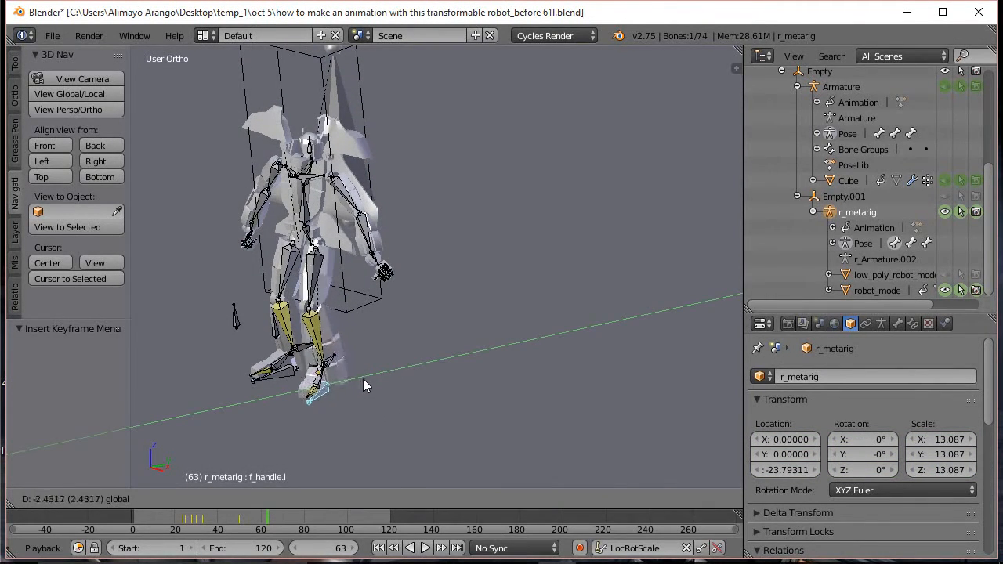
{"action": "left_click", "coordinate": [348, 379]}
- Move the f_handle.r foot bone about 2.71 along global Y to place the right foot back
{"action": "middle_click_drag", "start_coordinate": [349, 374], "coordinate": [338, 376]}
{"action": "right_click", "coordinate": [350, 379]}
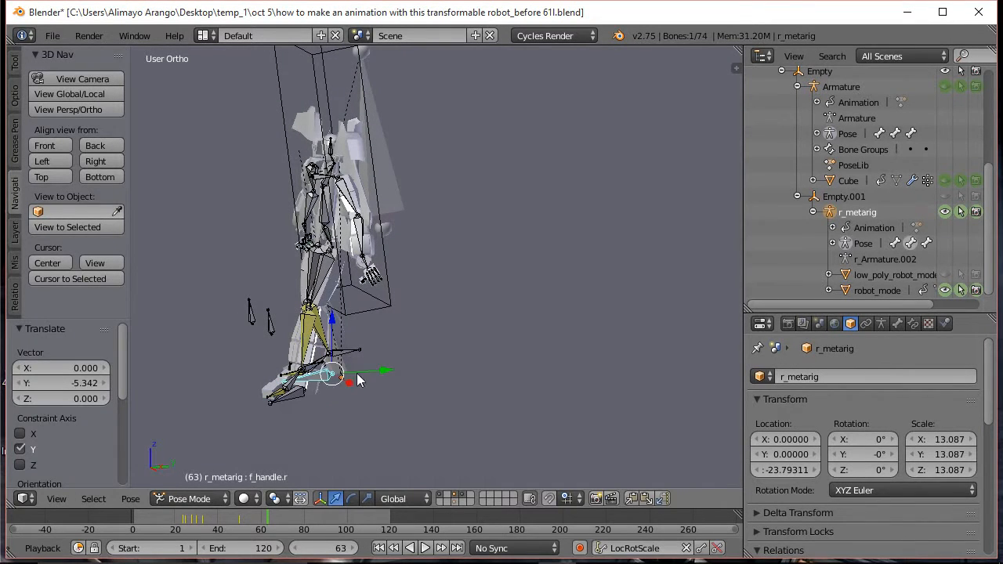
{"action": "key", "text": "g"}
{"action": "key", "text": "y"}
{"action": "left_click", "coordinate": [400, 367]}
- Lower the hips_control bone by about 1.34 along global Z to bend the knees into the stride
{"action": "middle_click_drag", "start_coordinate": [400, 367], "coordinate": [405, 366]}
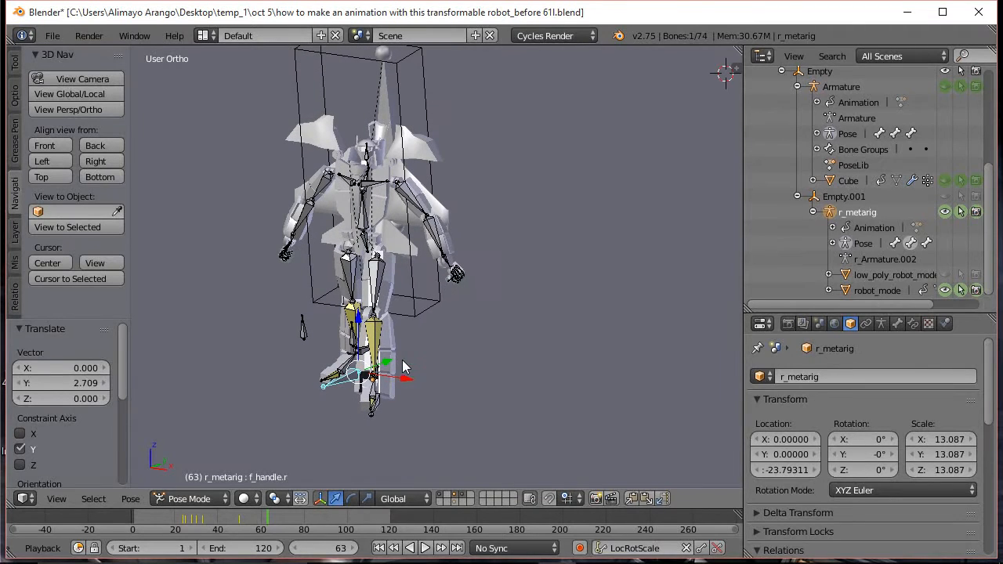
{"action": "right_click", "coordinate": [365, 247]}
{"action": "key", "text": "g"}
{"action": "key", "text": "z"}
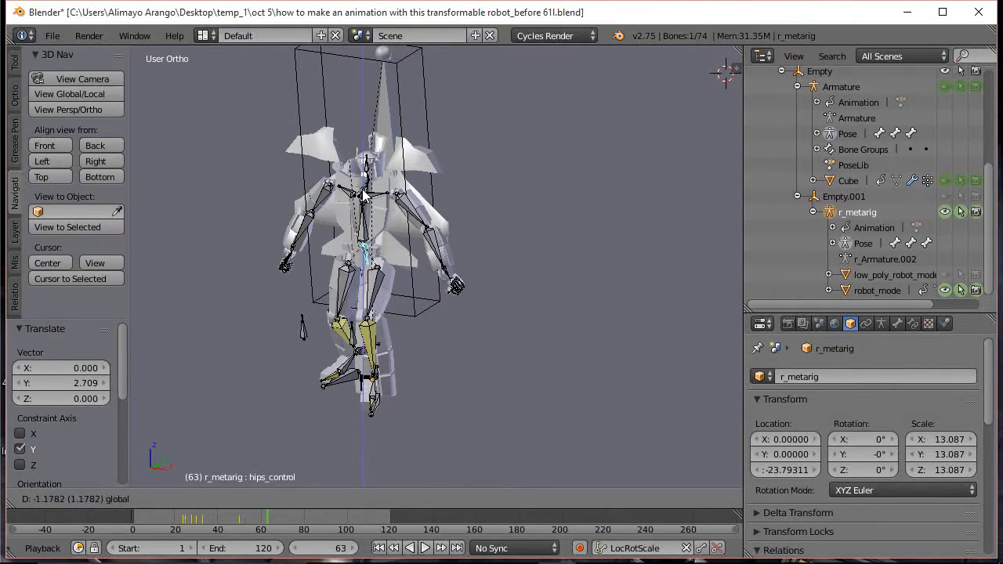
{"action": "left_click", "coordinate": [363, 196]}
- Rotate the foot_roll.r bone about 46.9° around global X to roll the rear foot
{"action": "middle_click_drag", "start_coordinate": [463, 350], "coordinate": [351, 343]}
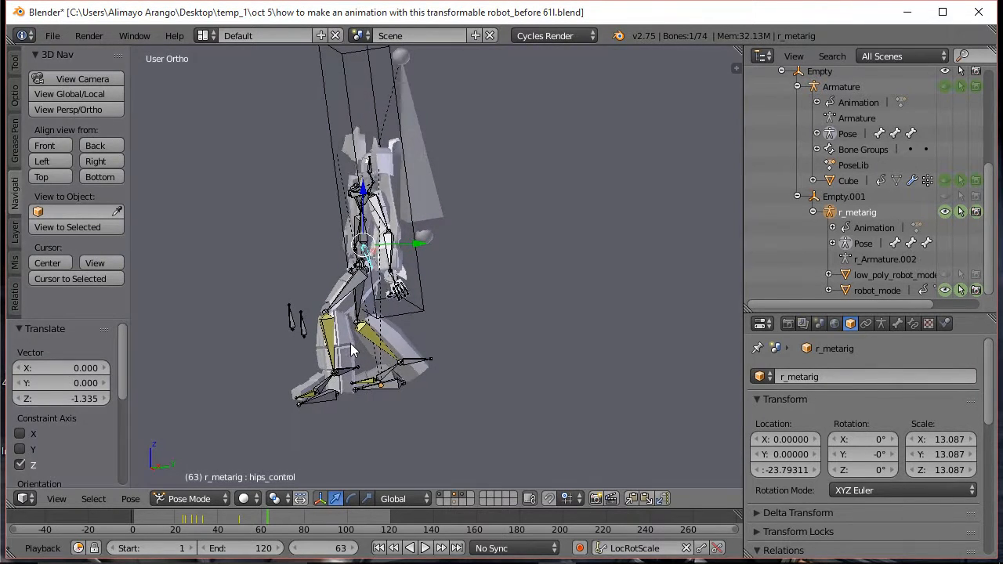
{"action": "right_click", "coordinate": [390, 376]}
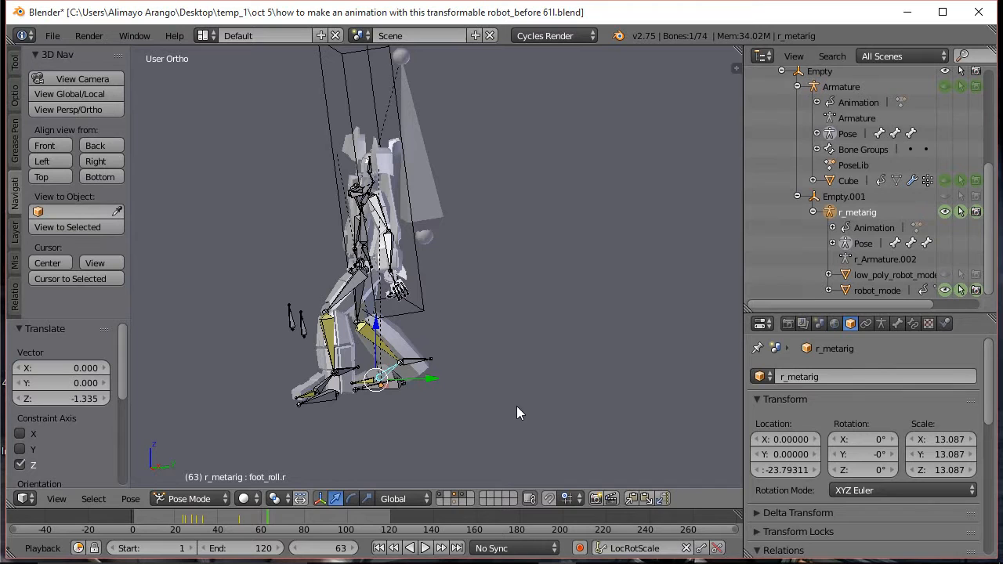
{"action": "key", "text": "r"}
{"action": "key", "text": "x"}
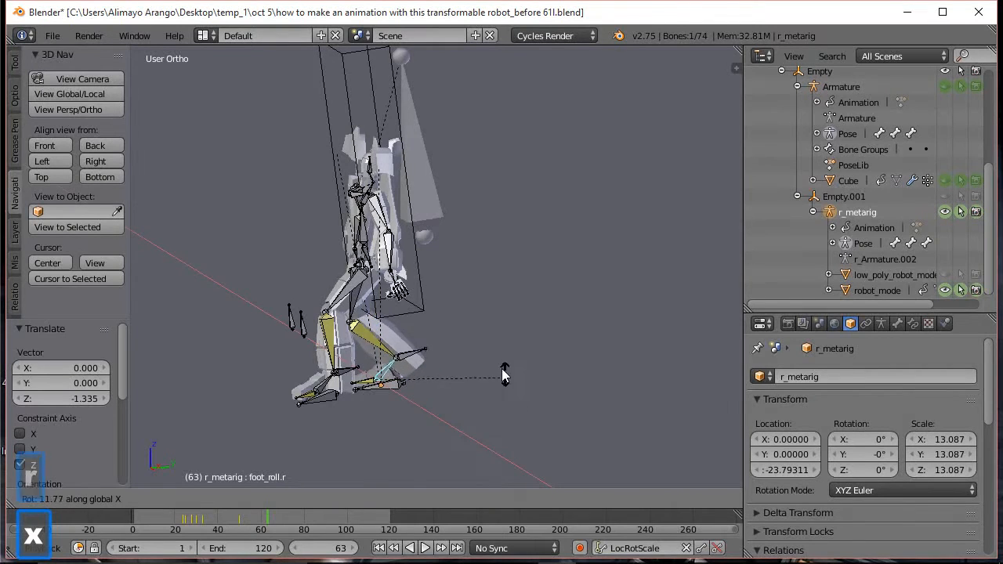
{"action": "left_click", "coordinate": [441, 332]}
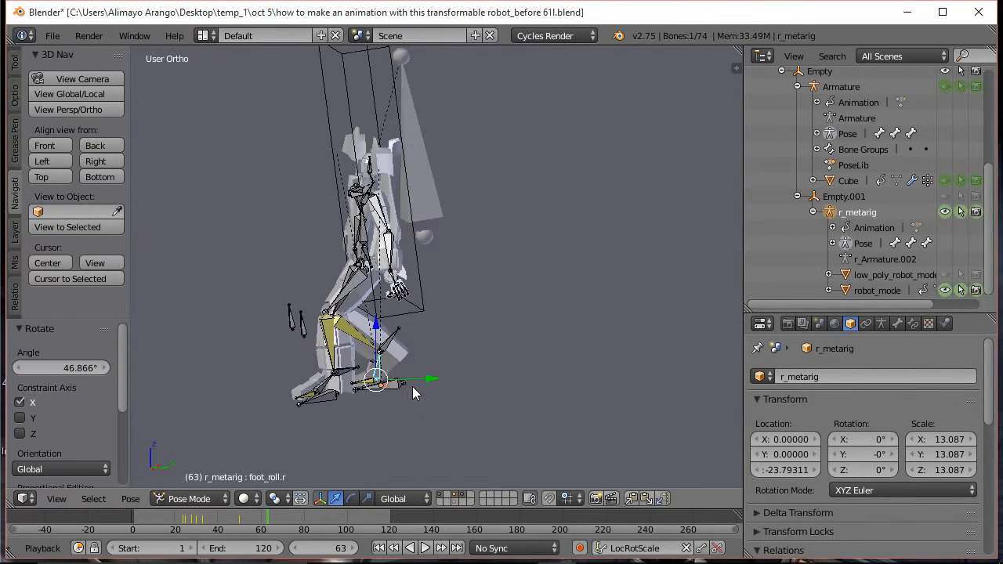
- Move the f_handle.r foot bone about 3.85 along global Y to set the right foot further back
{"action": "scroll", "coordinate": [403, 390], "scroll_direction": "up", "scroll_amount": 2}
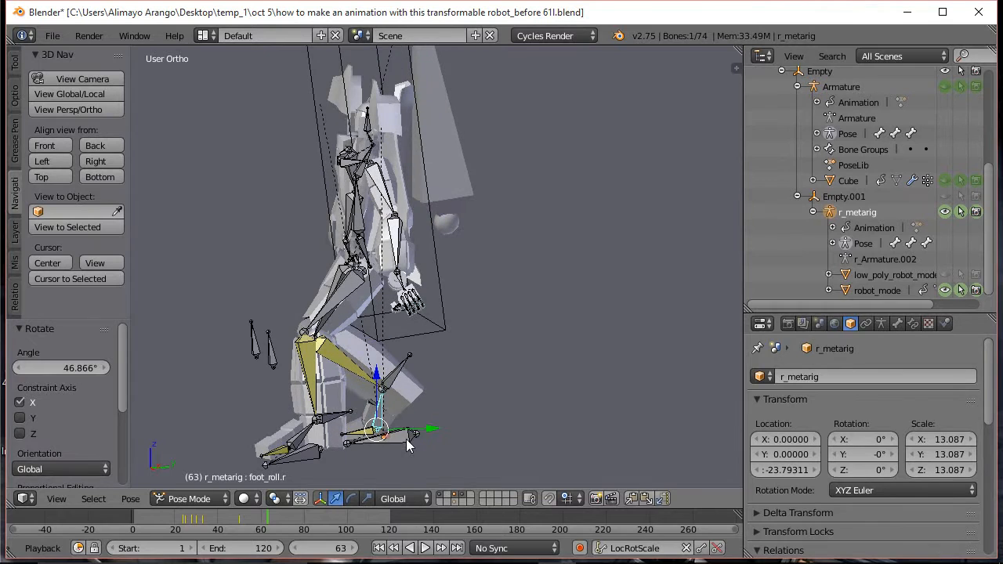
{"action": "right_click", "coordinate": [406, 438]}
{"action": "key", "text": "g"}
{"action": "key", "text": "y"}
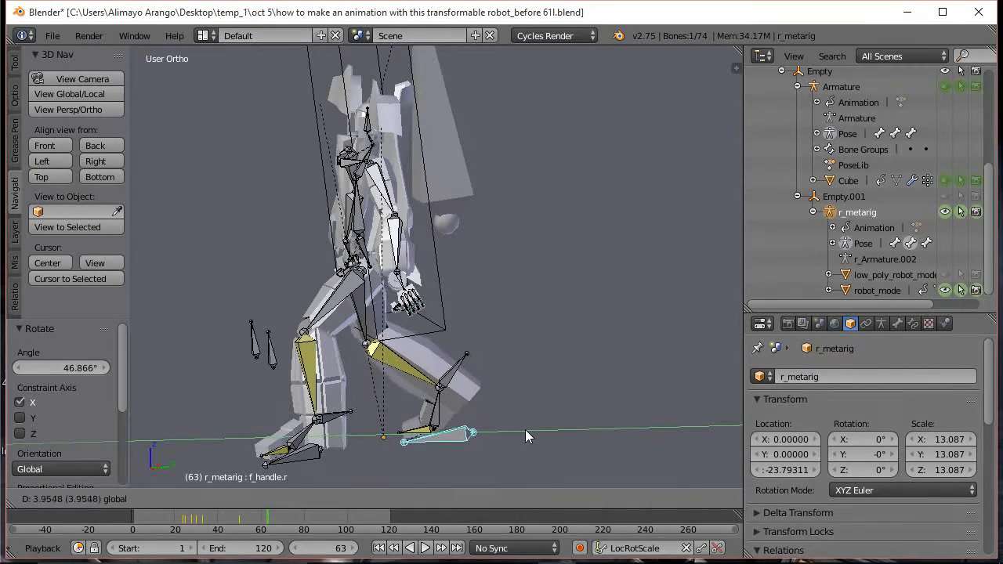
{"action": "left_click", "coordinate": [521, 429]}
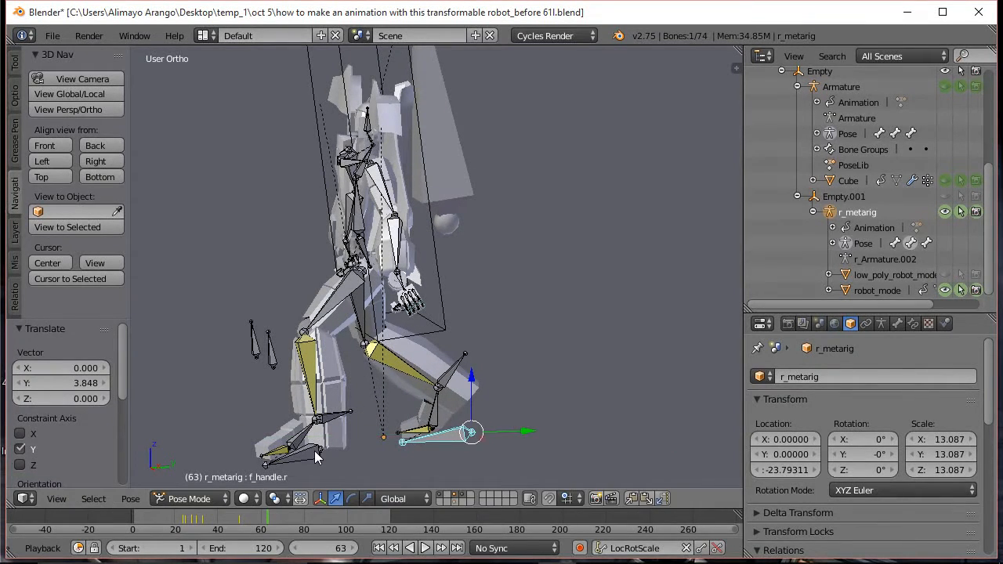
- Move the f_handle.l foot bone about -1.25 along global Y to bring the left foot further forward
{"action": "right_click", "coordinate": [317, 455]}
{"action": "key", "text": "g"}
{"action": "key", "text": "y"}
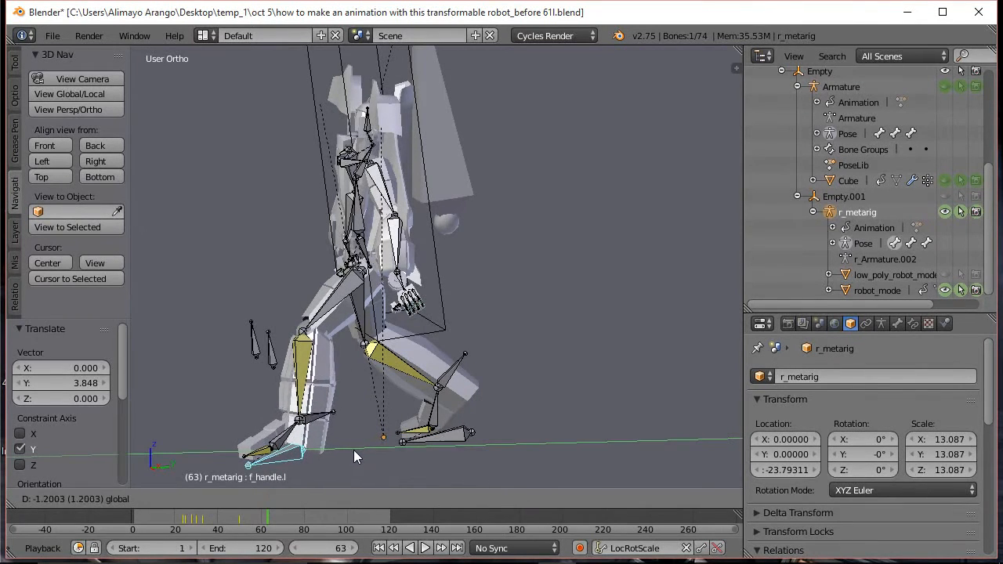
{"action": "left_click", "coordinate": [352, 450]}
- Tilt the f_handle.l bone about -24.5° around global X, raising the toes, and move it about -1.57 along global Y
{"action": "key", "text": "r"}
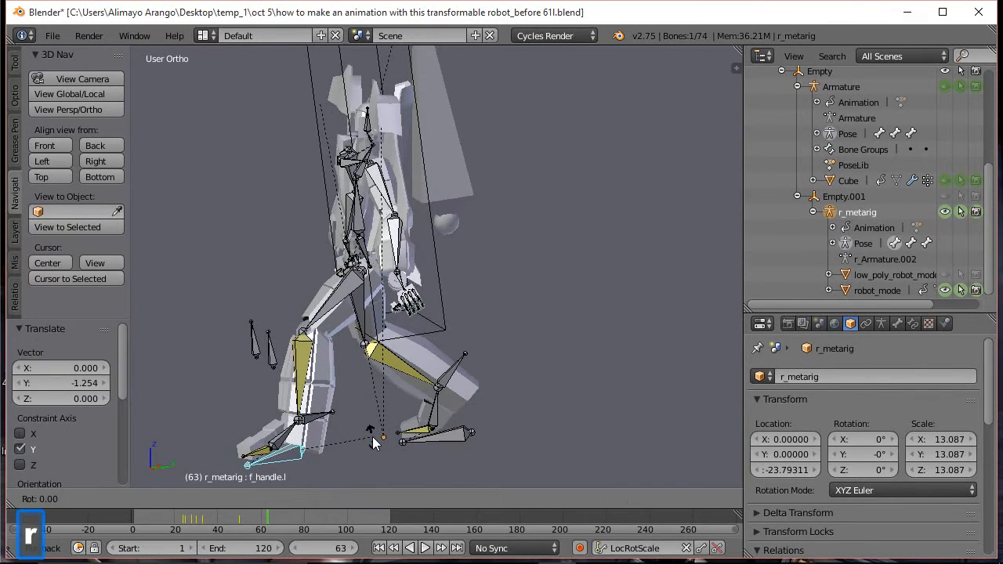
{"action": "key", "text": "x"}
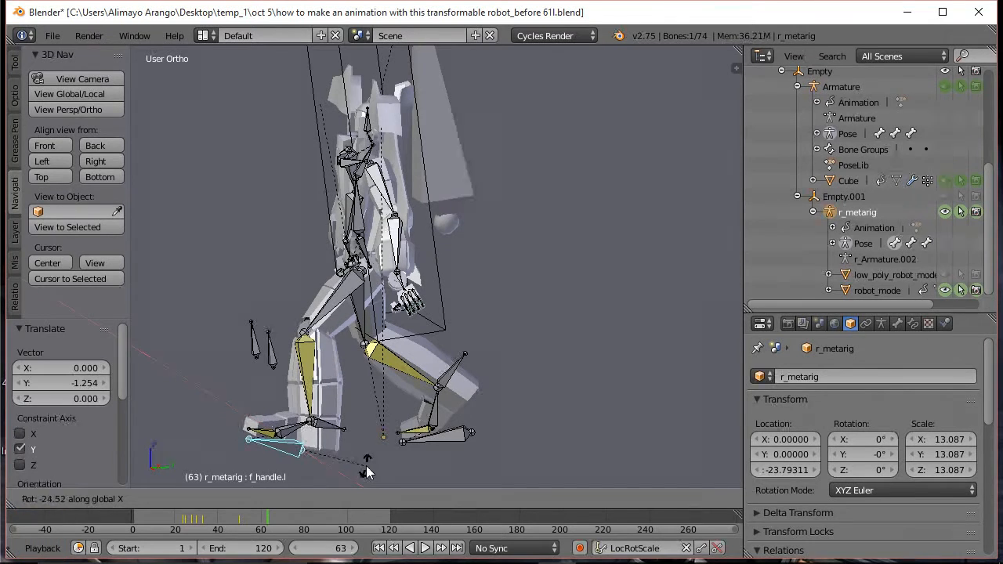
{"action": "left_click", "coordinate": [365, 465]}
{"action": "key", "text": "g"}
{"action": "key", "text": "y"}
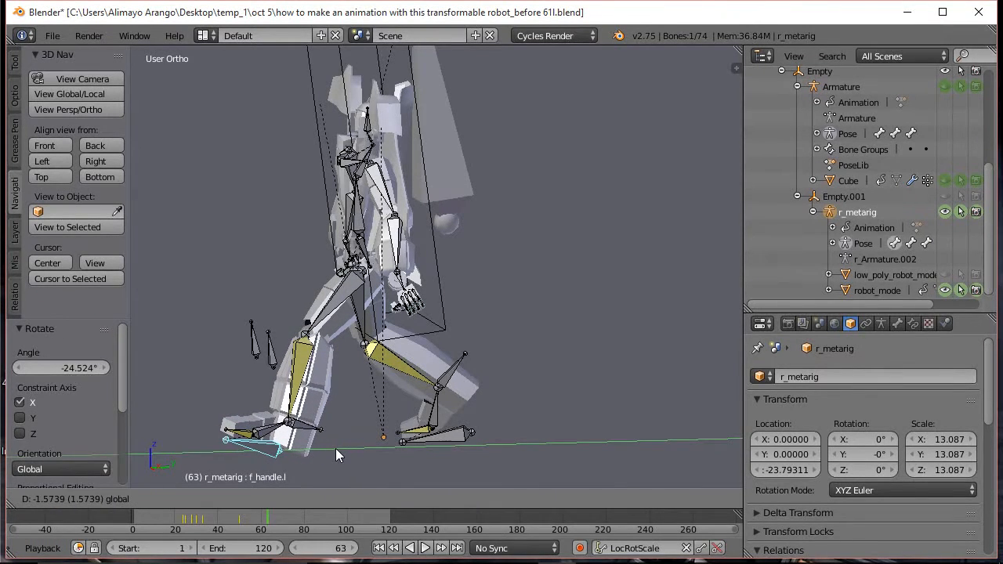
{"action": "left_click", "coordinate": [335, 448]}
- Move the f_handle.r bone about 0.71 along global Y and save the file as version 62l
{"action": "right_click", "coordinate": [457, 437]}
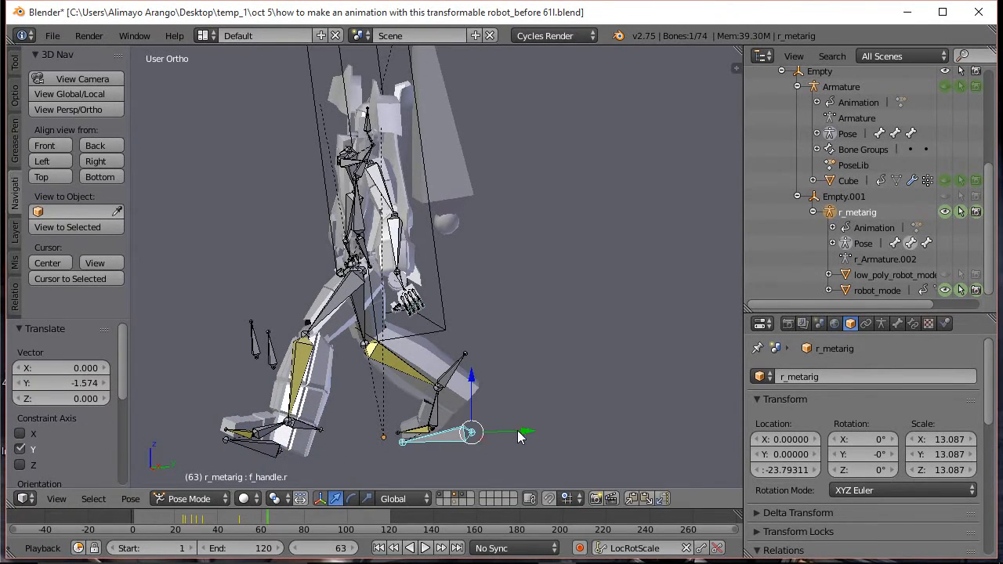
{"action": "key", "text": "g"}
{"action": "key", "text": "y"}
{"action": "left_click", "coordinate": [527, 427]}
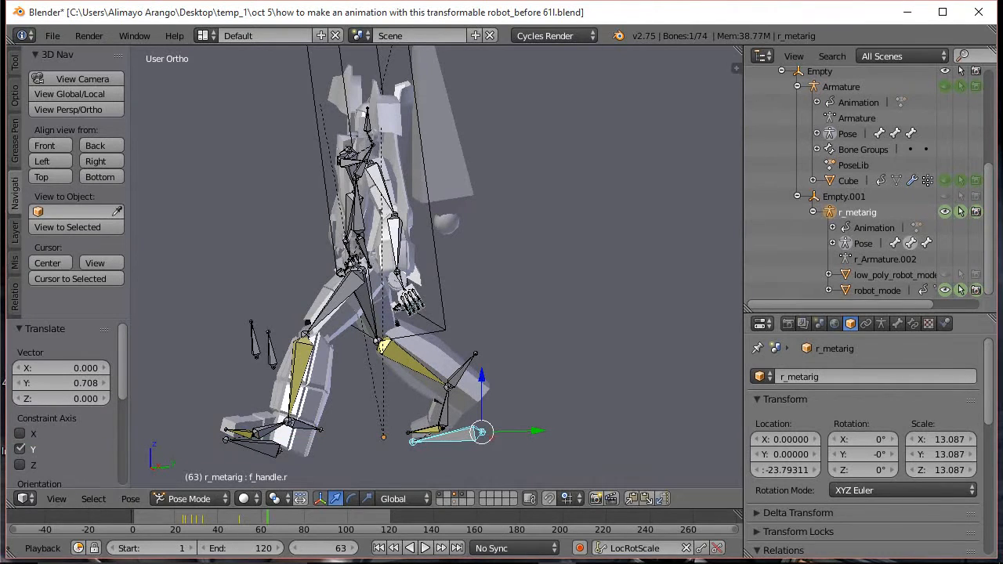
{"action": "key", "text": "ctrl+alt+s"}
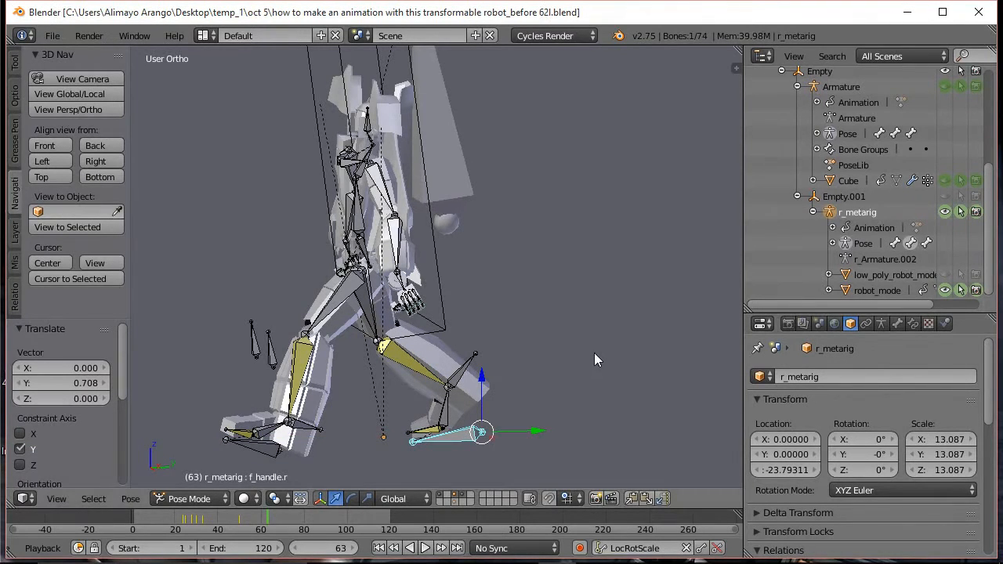
- Shift the right foot's f_handle.r bone another 0.33 or so along global Y to lengthen the stride
{"action": "key", "text": "g"}
{"action": "key", "text": "y"}
{"action": "left_click", "coordinate": [547, 431]}
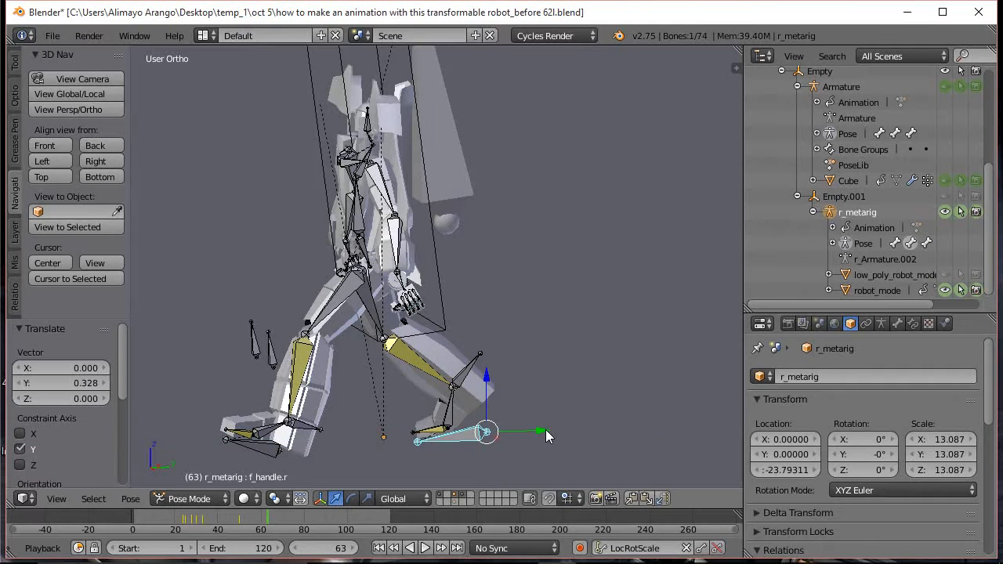
- Swing the upper_arm.L bone back about 5.25° around global X and bring it inward about 10.7° around global Y
{"action": "middle_click_drag", "start_coordinate": [320, 317], "coordinate": [443, 267]}
{"action": "right_click", "coordinate": [423, 214]}
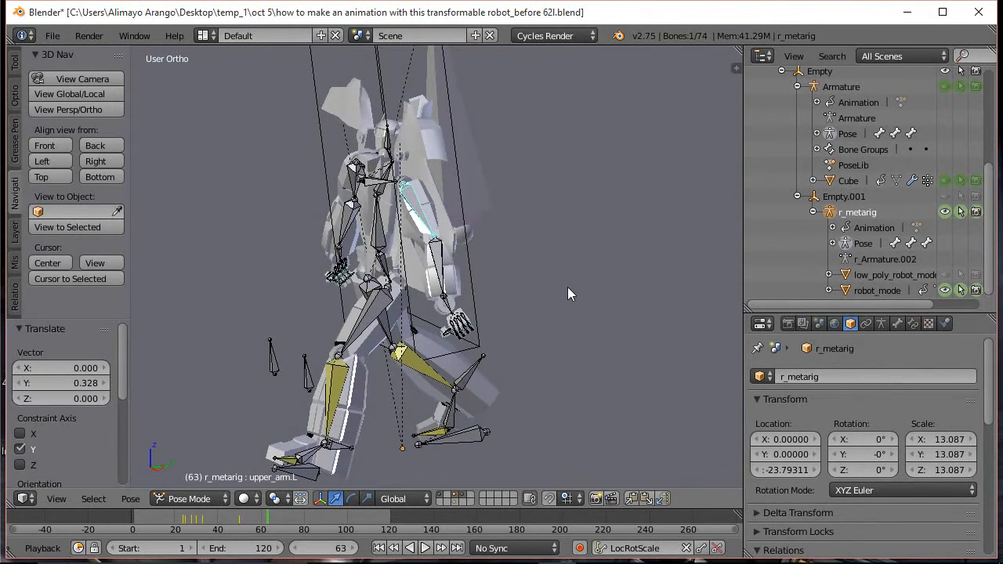
{"action": "key", "text": "r"}
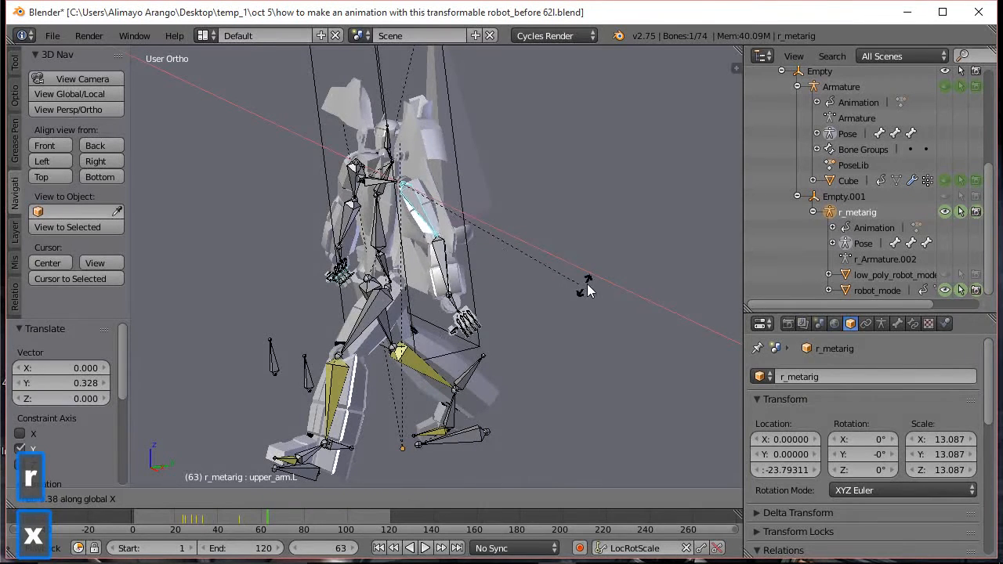
{"action": "key", "text": "x"}
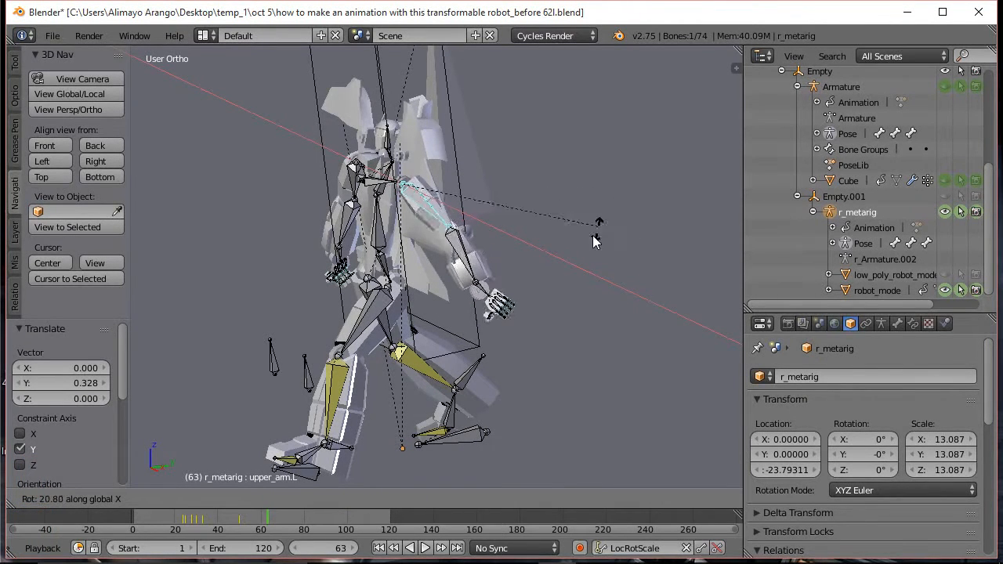
{"action": "left_click", "coordinate": [541, 262]}
{"action": "middle_click_drag", "start_coordinate": [415, 301], "coordinate": [527, 295]}
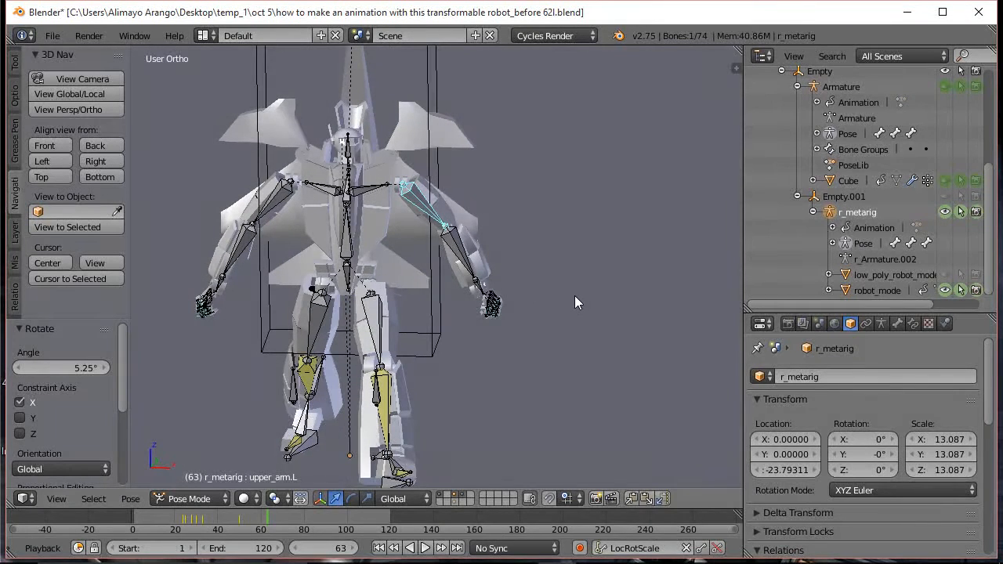
{"action": "key", "text": "r"}
{"action": "key", "text": "y"}
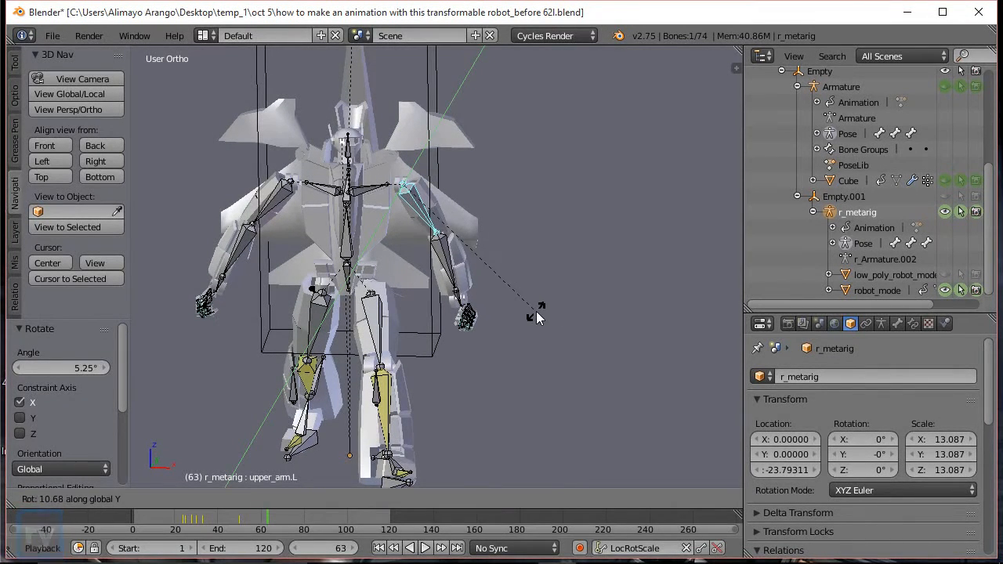
{"action": "left_click", "coordinate": [536, 311]}
- Swing the upper_arm.R bone forward about -35.1° around global X and bring it inward about -20.7° around global Y
{"action": "middle_click_drag", "start_coordinate": [547, 308], "coordinate": [452, 327]}
{"action": "right_click", "coordinate": [310, 200]}
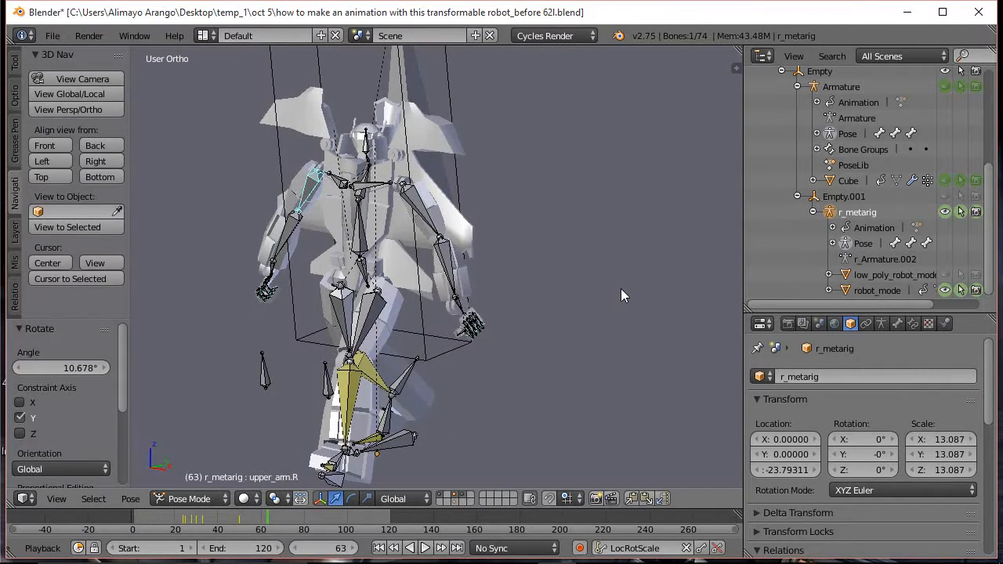
{"action": "key", "text": "r"}
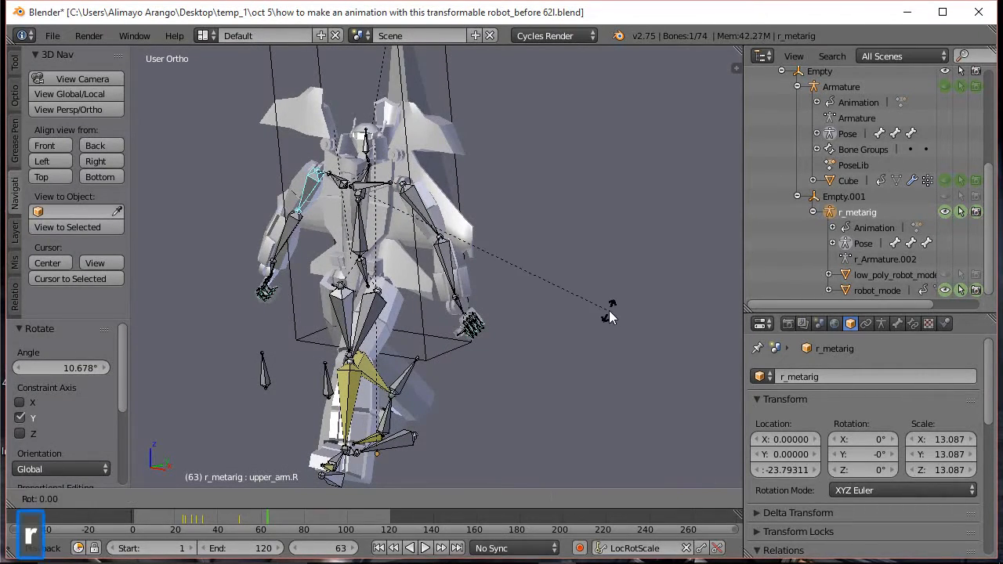
{"action": "key", "text": "x"}
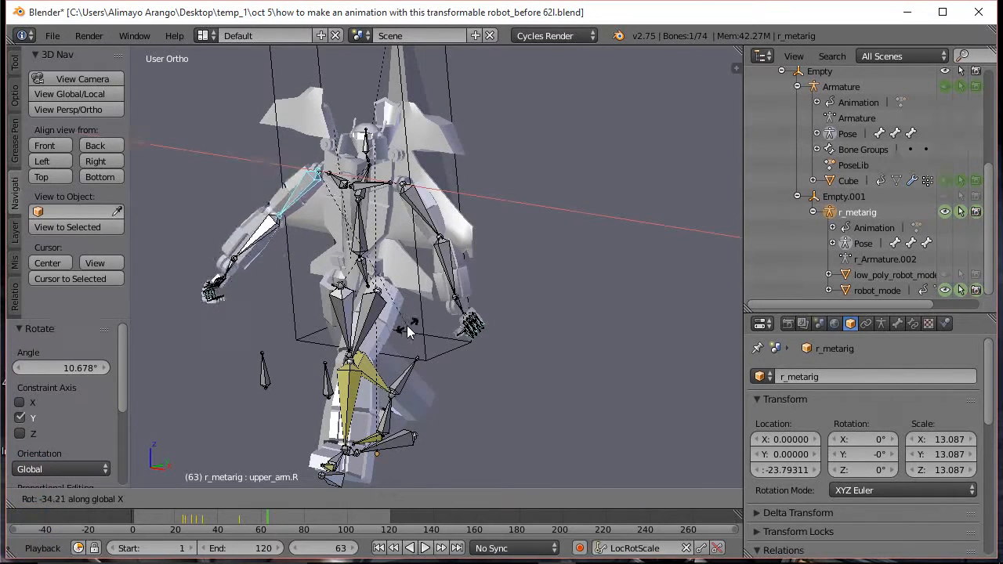
{"action": "left_click", "coordinate": [404, 325]}
{"action": "middle_click_drag", "start_coordinate": [369, 321], "coordinate": [553, 335]}
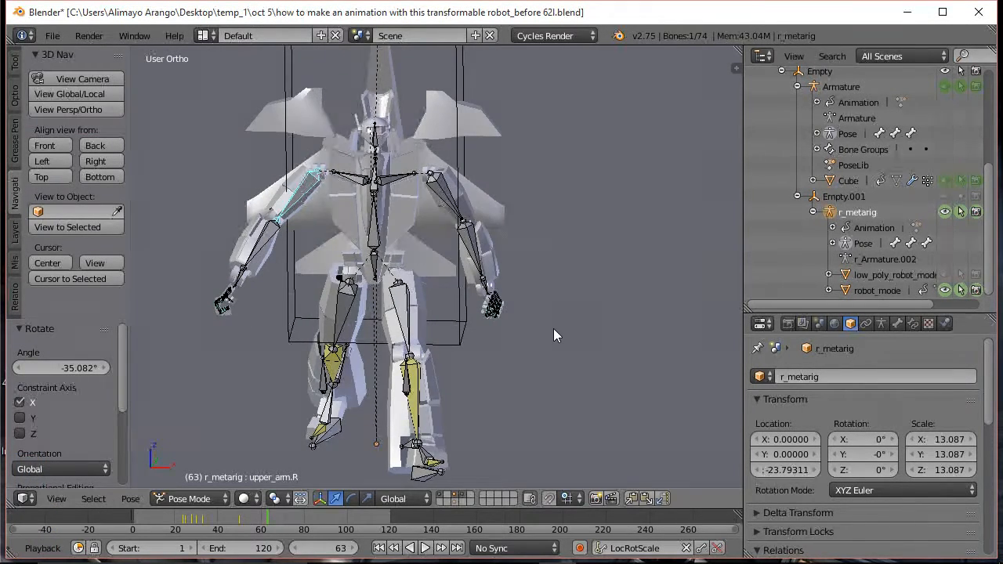
{"action": "key", "text": "r"}
{"action": "key", "text": "y"}
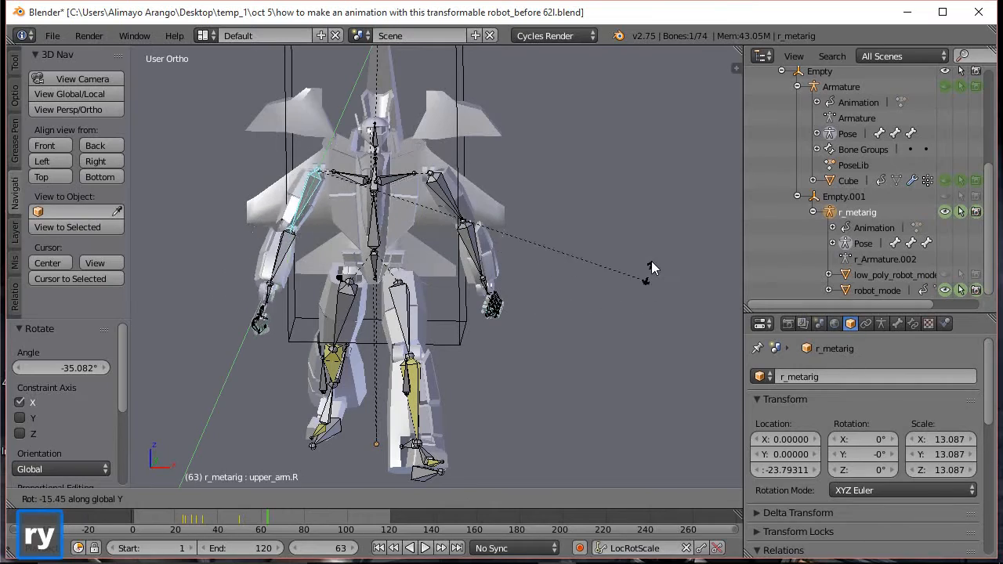
{"action": "left_click", "coordinate": [647, 258]}
- Bend the forearm.R bone about -23.3° around global X and save the file as version 63l
{"action": "middle_click_drag", "start_coordinate": [565, 314], "coordinate": [444, 335]}
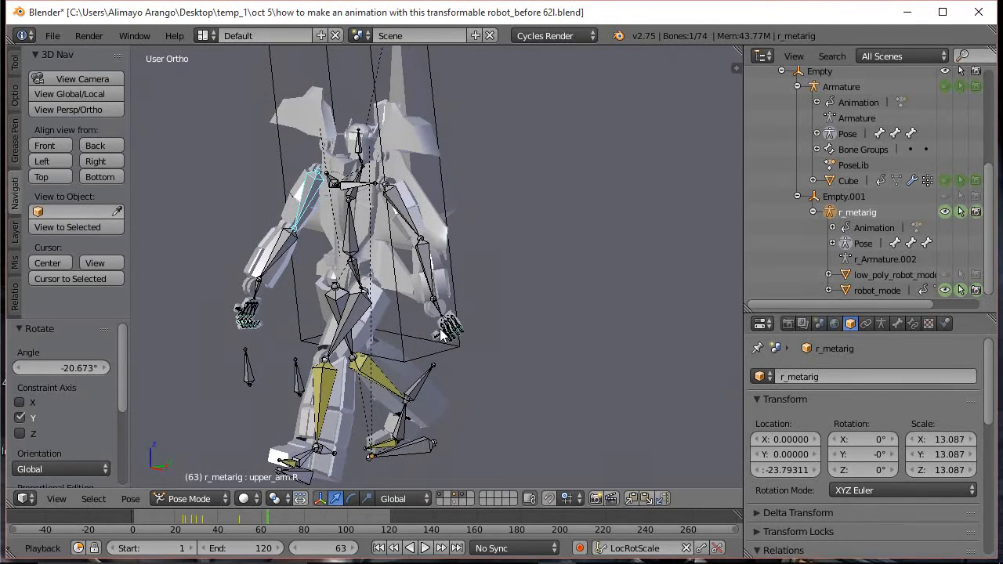
{"action": "right_click", "coordinate": [276, 261]}
{"action": "key", "text": "r"}
{"action": "key", "text": "x"}
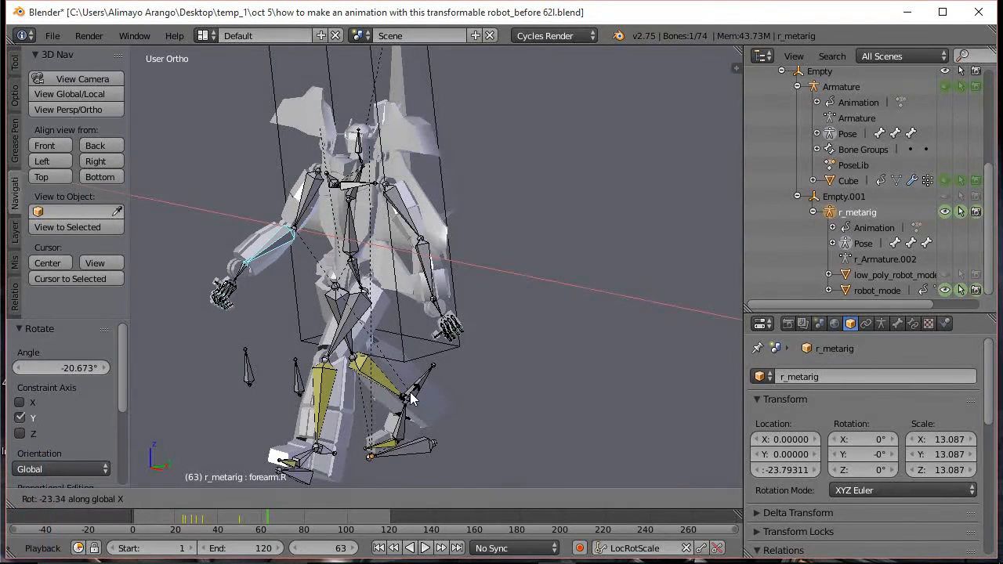
{"action": "left_click", "coordinate": [411, 398]}
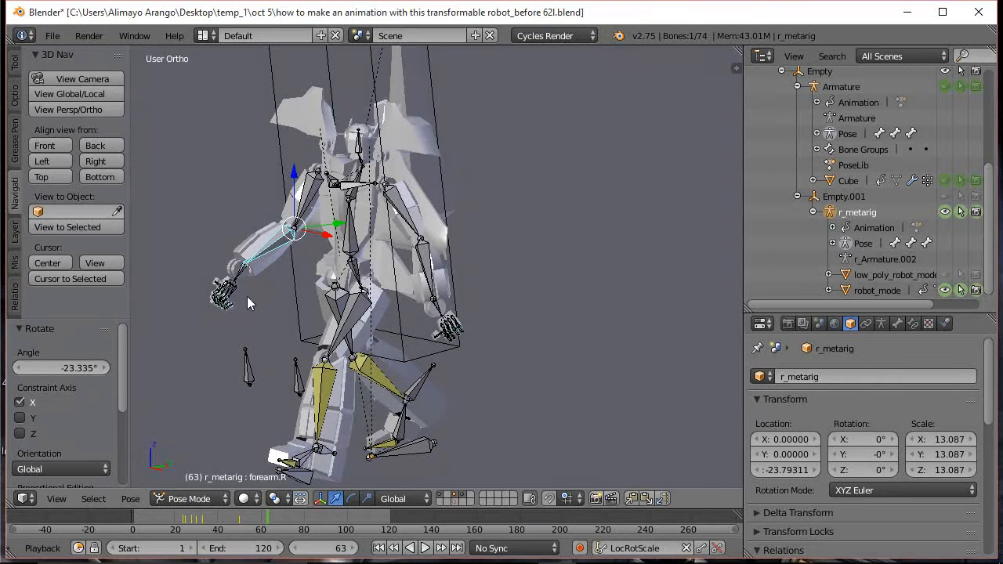
{"action": "key", "text": "ctrl+alt+s"}
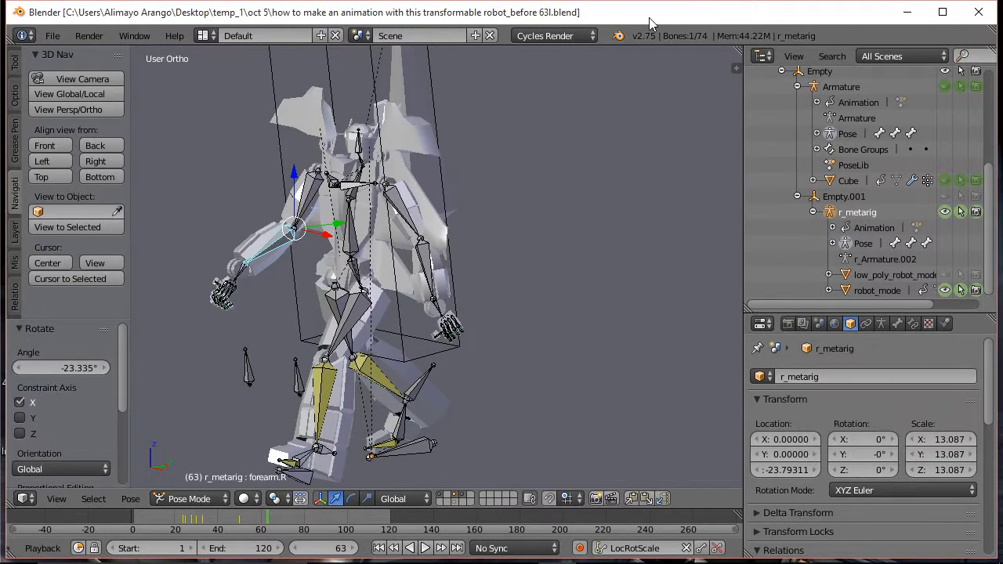
- Select only the four bones at the base of the right hand's fingers and rotate them about -9.4° around global Y
{"action": "scroll", "coordinate": [384, 268], "scroll_direction": "up", "scroll_amount": 2}
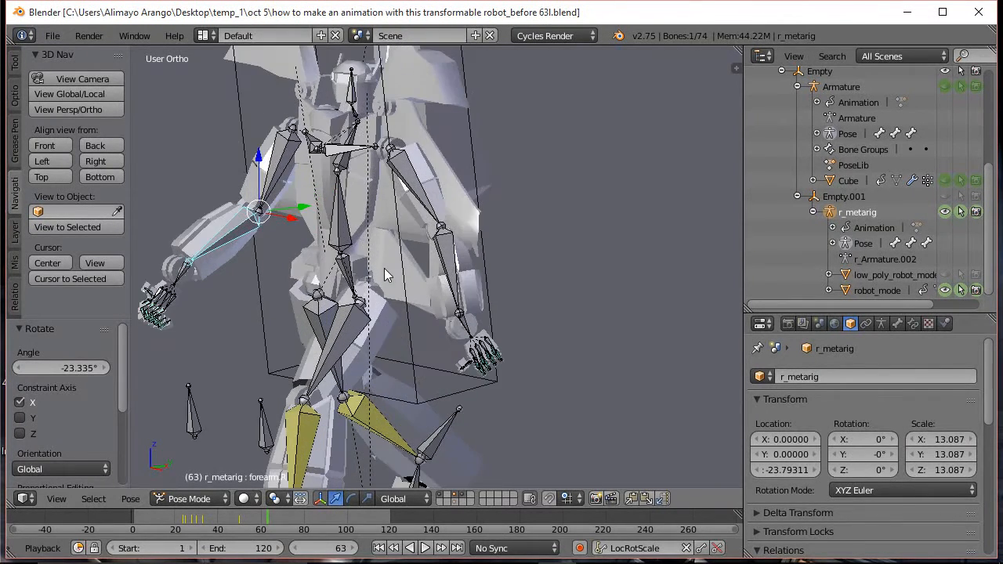
{"action": "middle_click_drag", "start_coordinate": [387, 270], "coordinate": [590, 283], "text": "shift"}
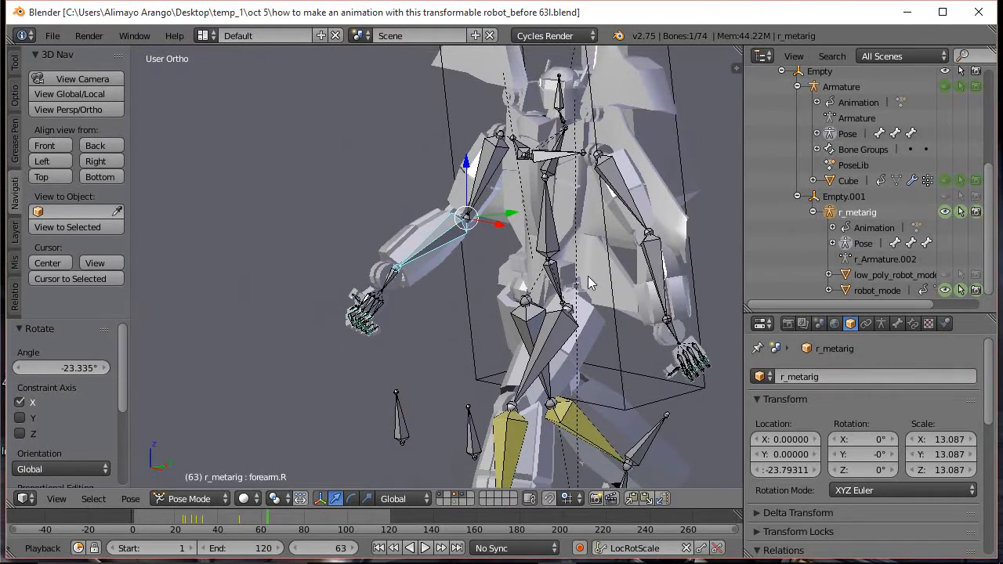
{"action": "scroll", "coordinate": [571, 292], "scroll_direction": "up", "scroll_amount": 2}
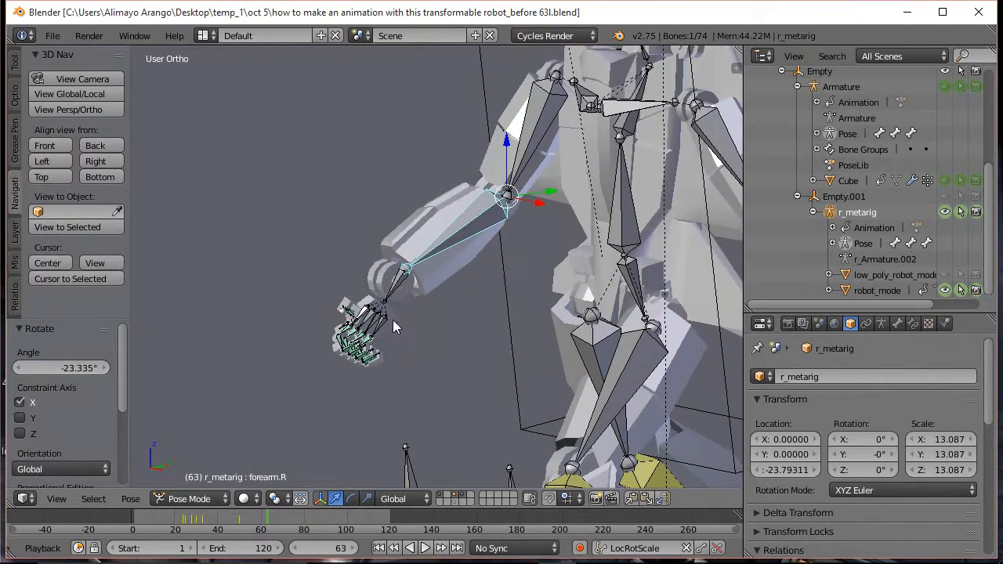
{"action": "key", "text": "a"}
{"action": "key", "text": "c"}
{"action": "left_click", "coordinate": [376, 321]}
{"action": "mouse_move", "coordinate": [376, 321]}
{"action": "left_mouse_down"}
{"action": "mouse_move", "coordinate": [359, 329]}
{"action": "mouse_move", "coordinate": [382, 317]}
{"action": "left_mouse_up"}
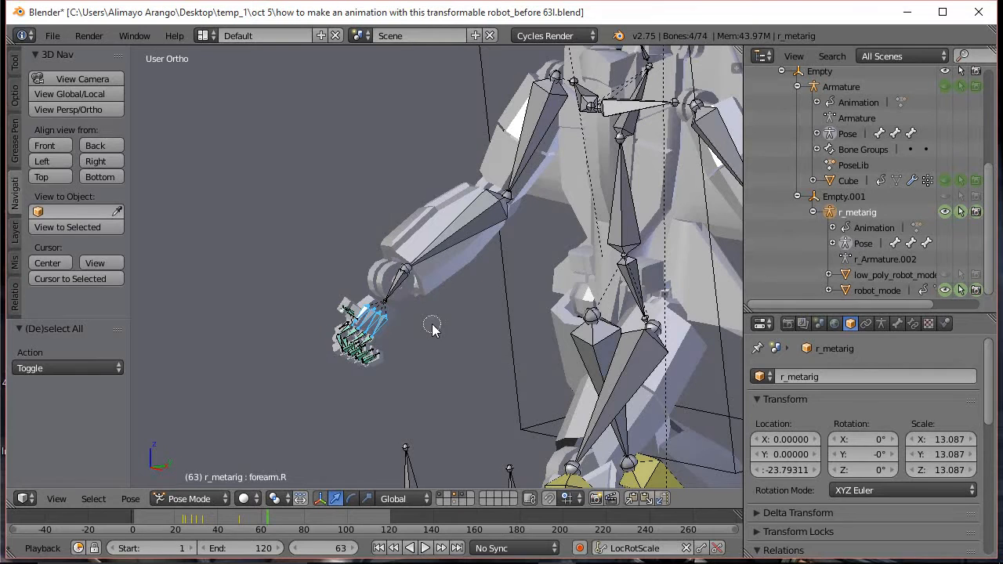
{"action": "key", "text": "r"}
{"action": "key", "text": "y"}
{"action": "left_click", "coordinate": [488, 329]}
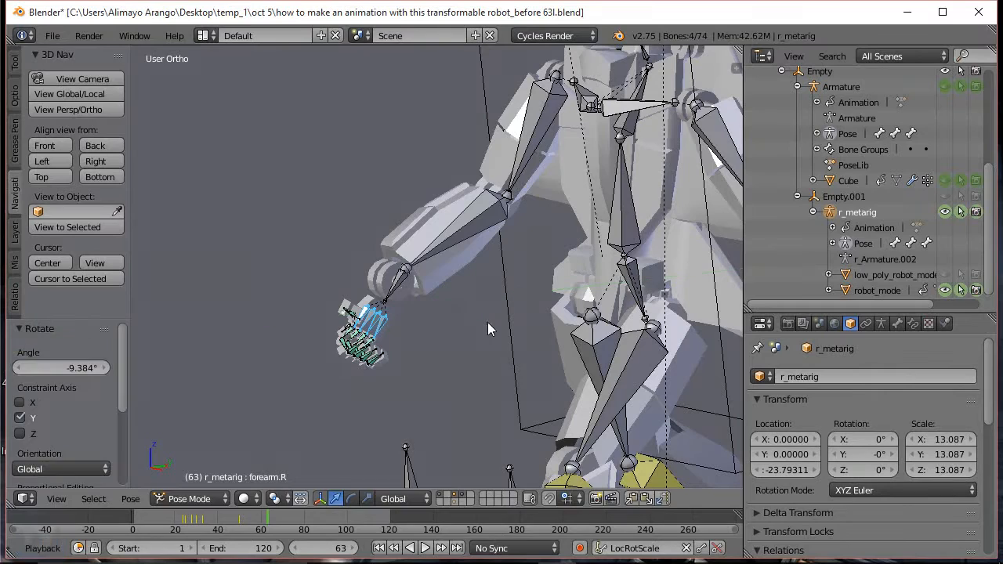
- Rotate the hand.R bone about -56.4° around global X
{"action": "right_click", "coordinate": [402, 287]}
{"action": "key", "text": "r"}
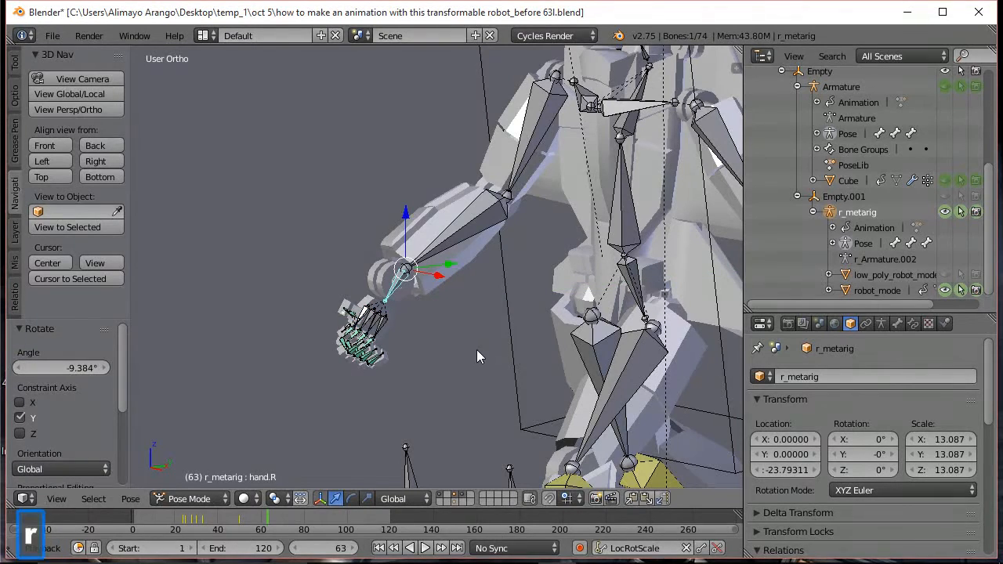
{"action": "key", "text": "x"}
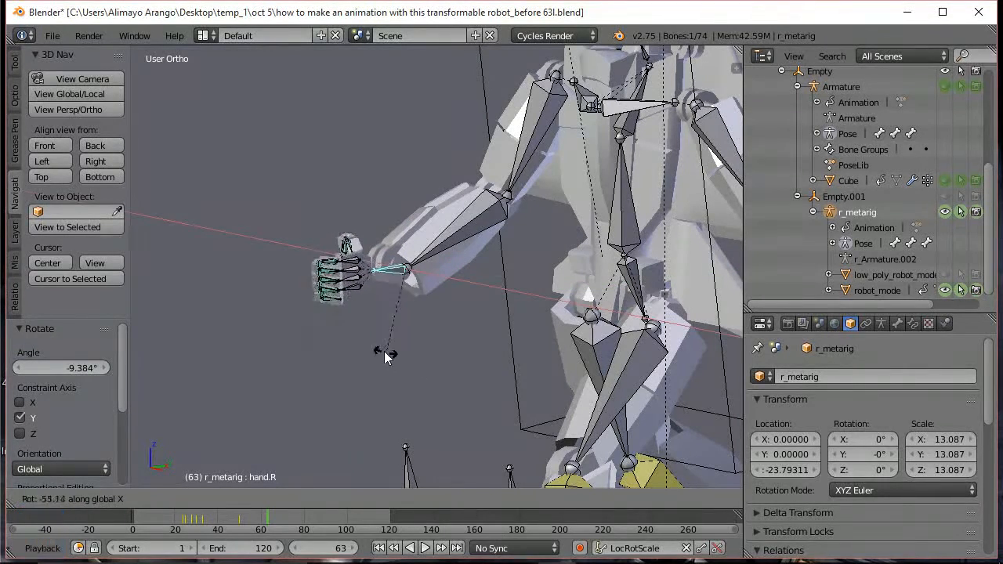
{"action": "left_click", "coordinate": [383, 350]}
{"action": "scroll", "coordinate": [475, 325], "scroll_direction": "down", "scroll_amount": 3}
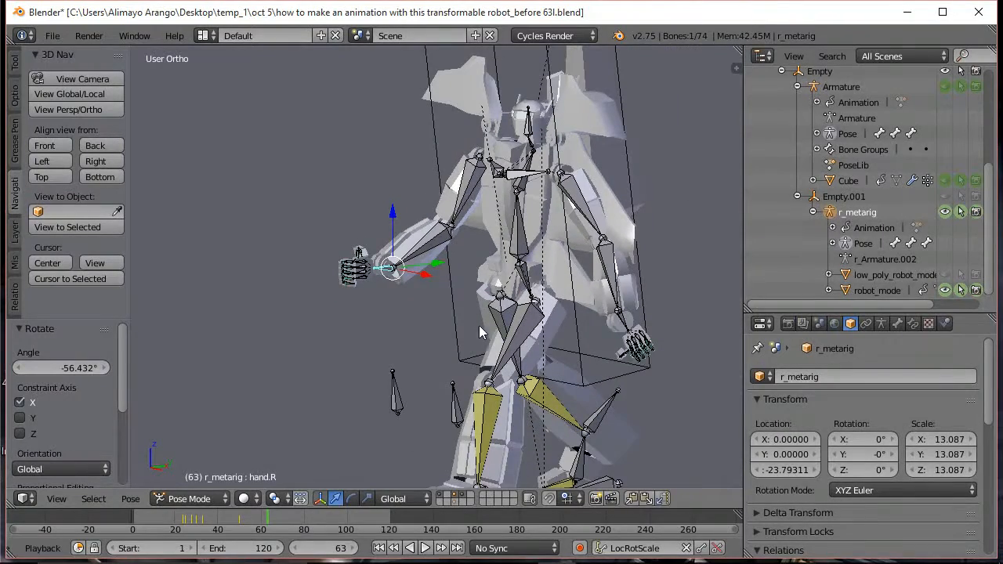
- Rotate the hand.L bone about 16.1° around global X and save the file as version 64l
{"action": "right_click", "coordinate": [627, 326]}
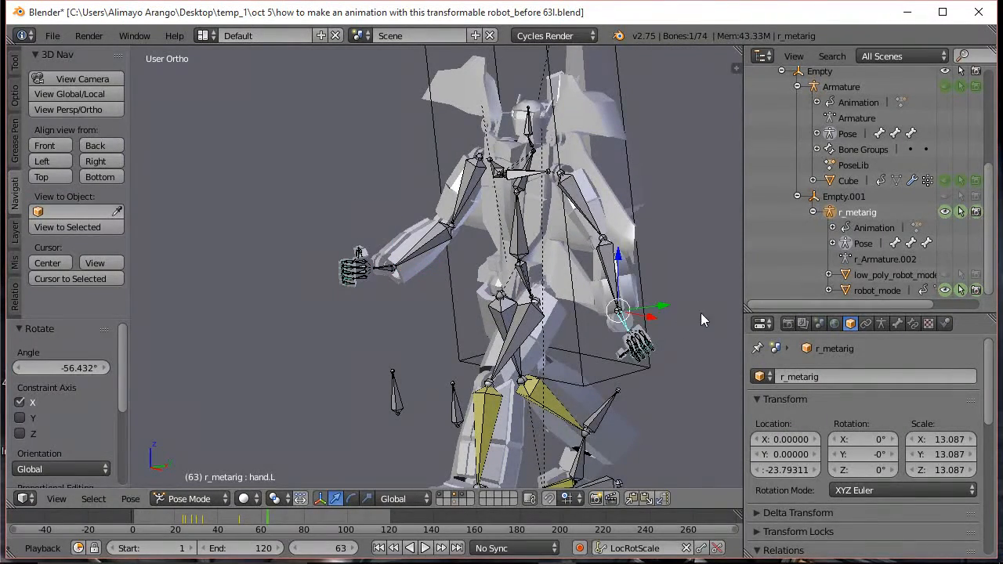
{"action": "key", "text": "r"}
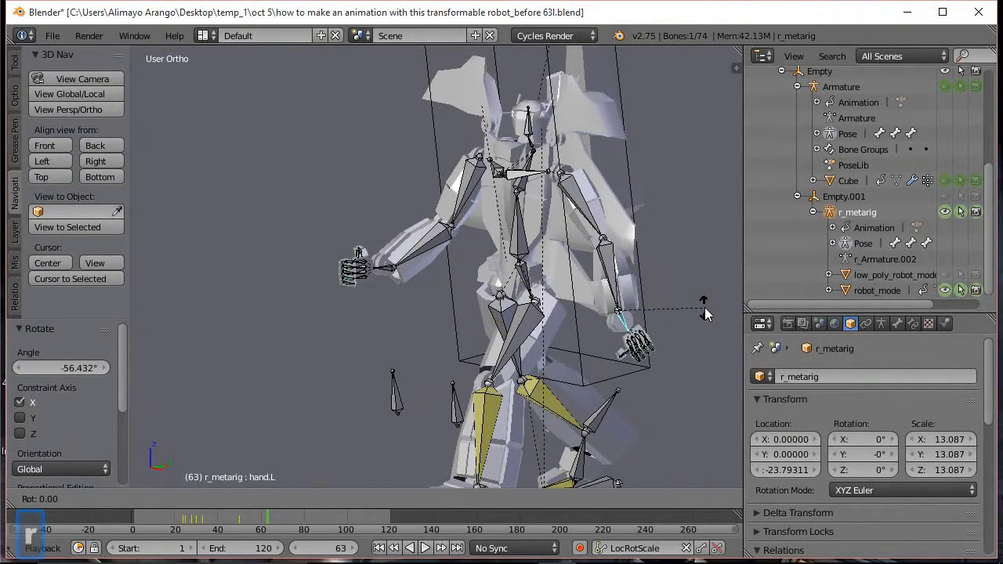
{"action": "key", "text": "x"}
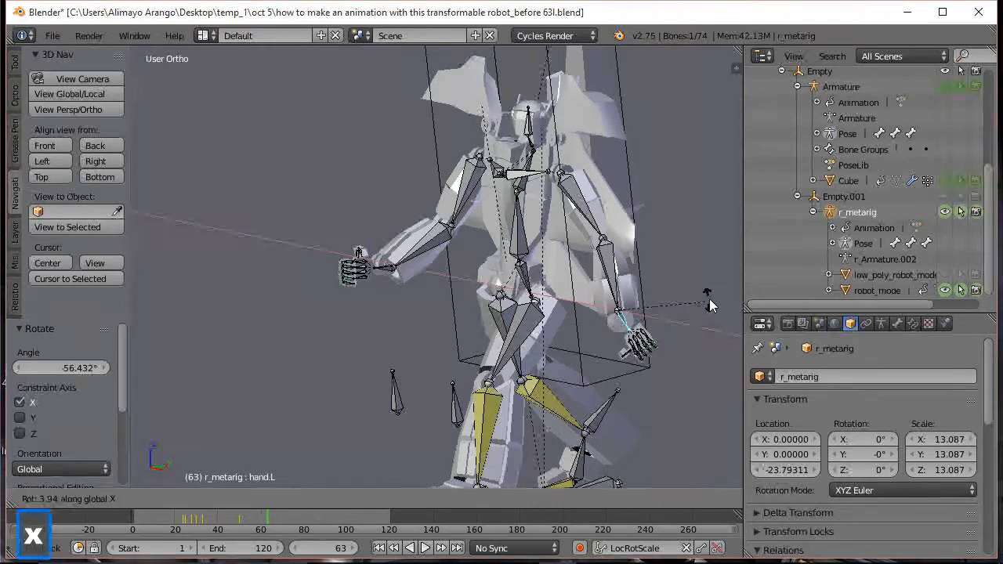
{"action": "left_click", "coordinate": [714, 280]}
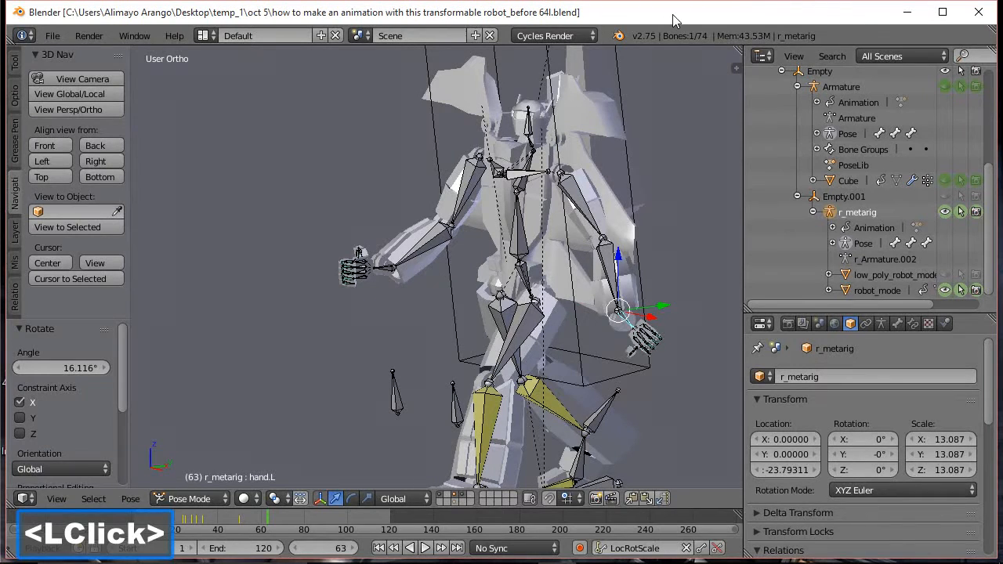
- Turn the head bone about 14° around global Z
{"action": "left_click", "coordinate": [530, 123]}
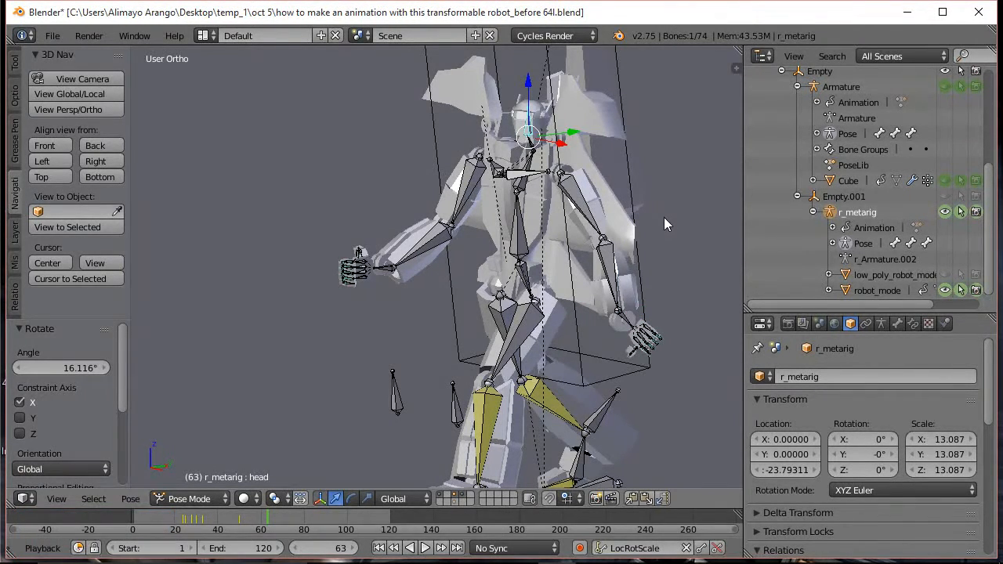
{"action": "key", "text": "r"}
{"action": "key", "text": "z"}
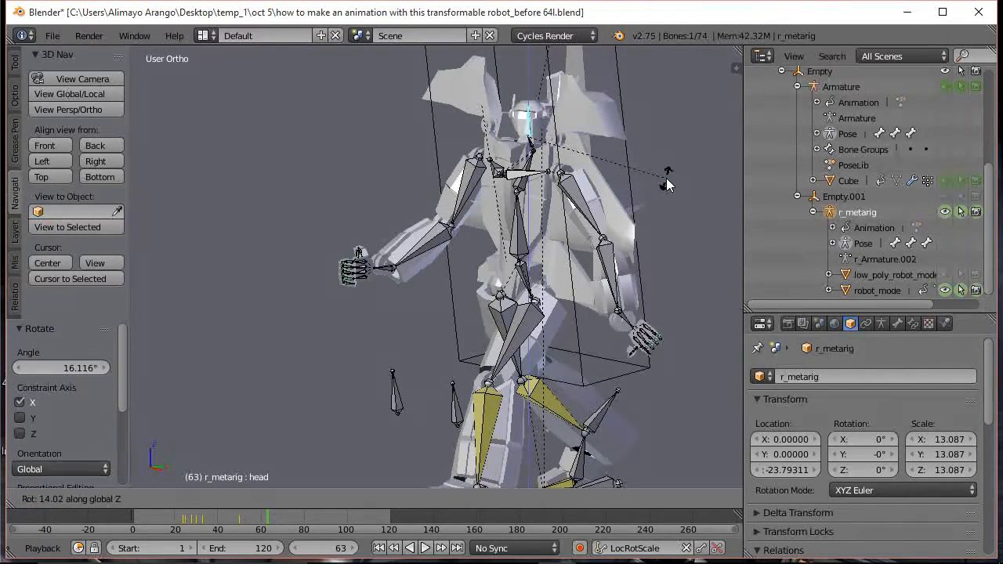
{"action": "left_click", "coordinate": [666, 185]}
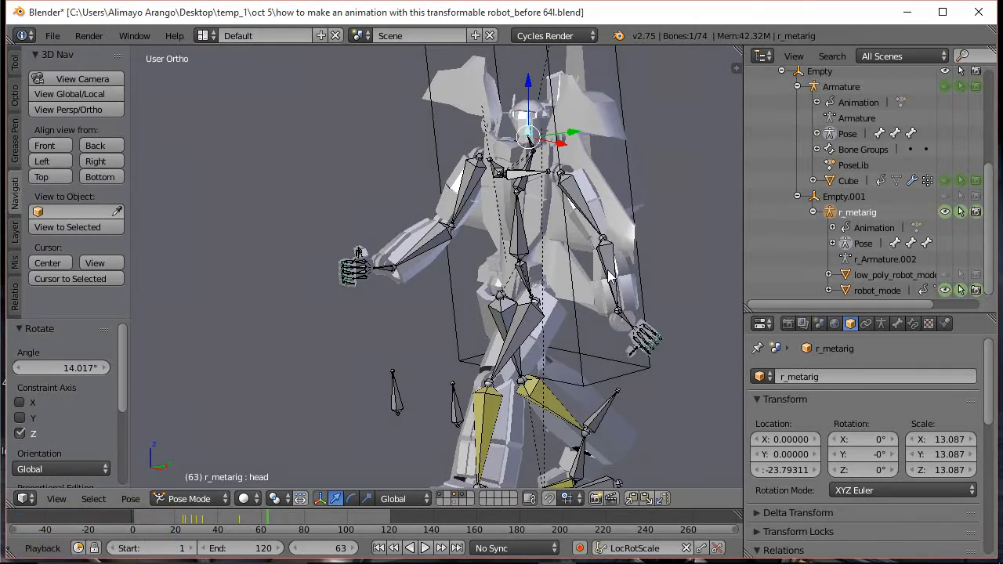
- Tilt the head bone about 19.5° around global X
{"action": "mouse_move", "coordinate": [505, 292]}
{"action": "middle_mouse_down"}
{"action": "mouse_move", "coordinate": [569, 312]}
{"action": "mouse_move", "coordinate": [471, 290]}
{"action": "mouse_move", "coordinate": [514, 296]}
{"action": "middle_mouse_up"}
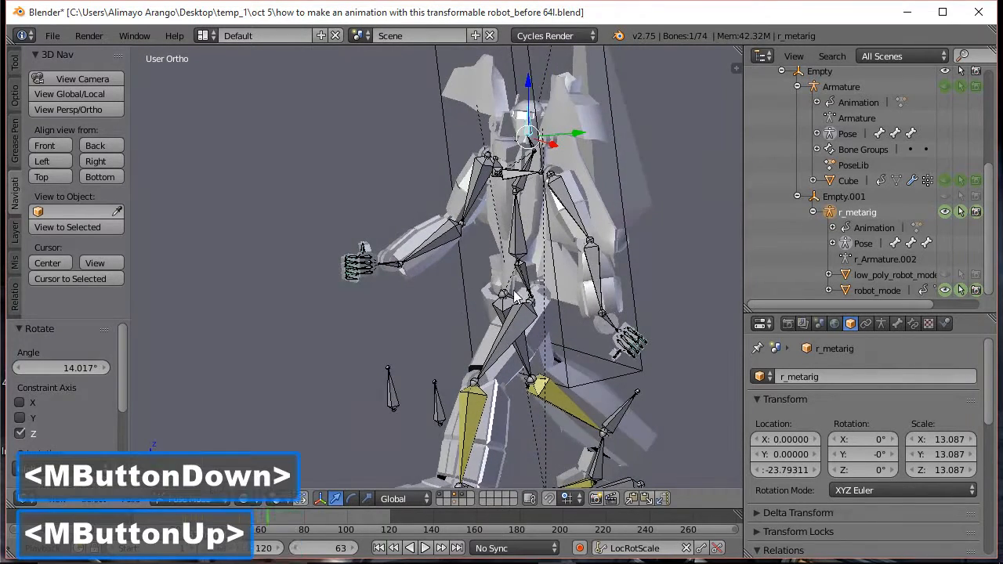
{"action": "scroll", "coordinate": [518, 295], "scroll_direction": "down", "scroll_amount": 1}
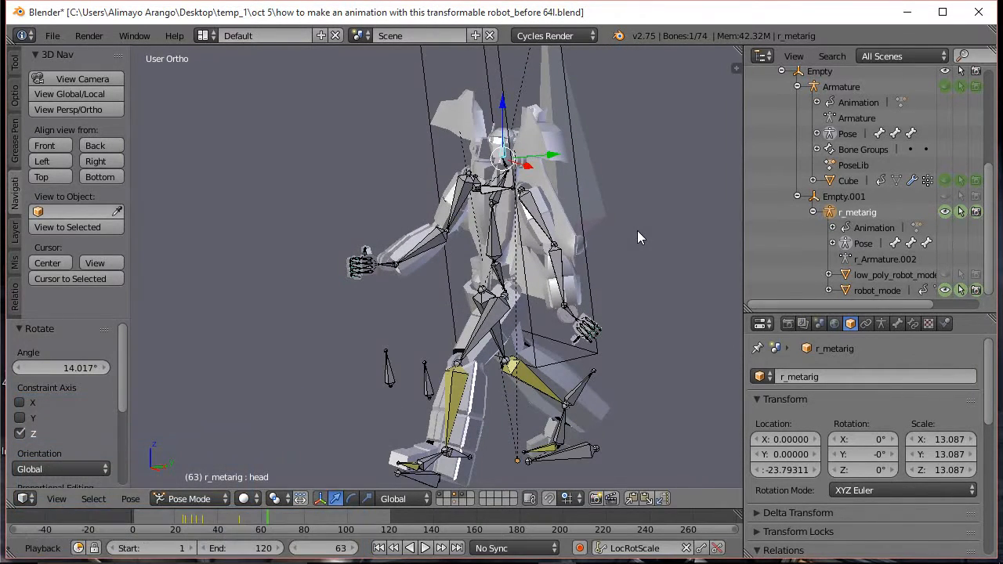
{"action": "key", "text": "r"}
{"action": "key", "text": "x"}
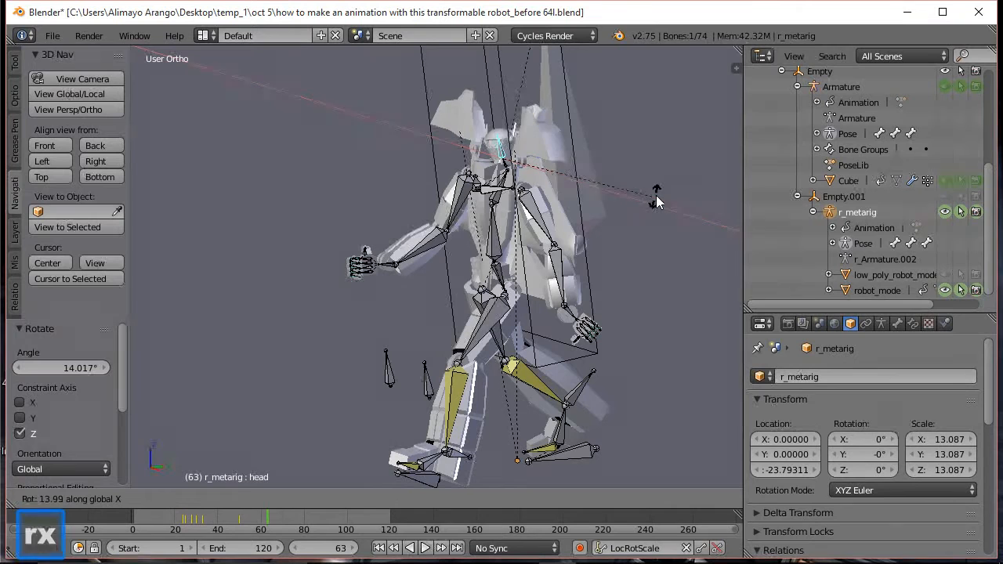
{"action": "left_click", "coordinate": [655, 188]}
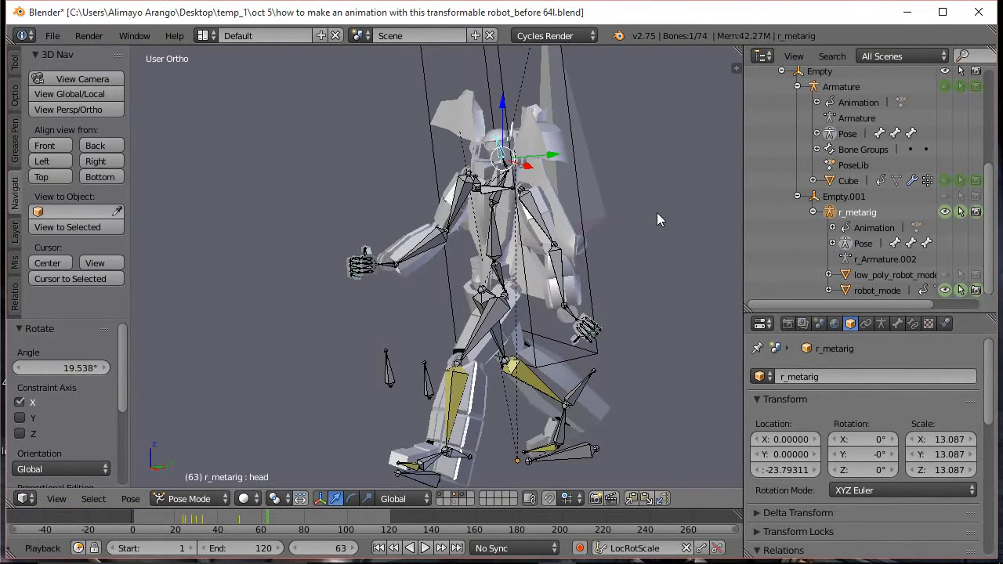
- Select all of the rig's bones and insert a keyframe for the full pose at frame 63
{"action": "key", "text": "a"}
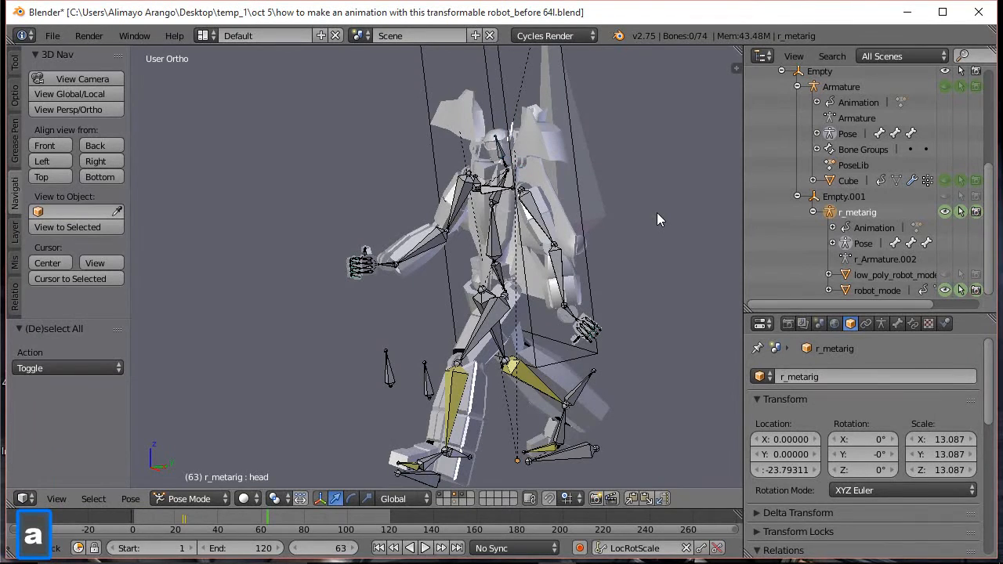
{"action": "key", "text": "a"}
{"action": "key", "text": "i"}
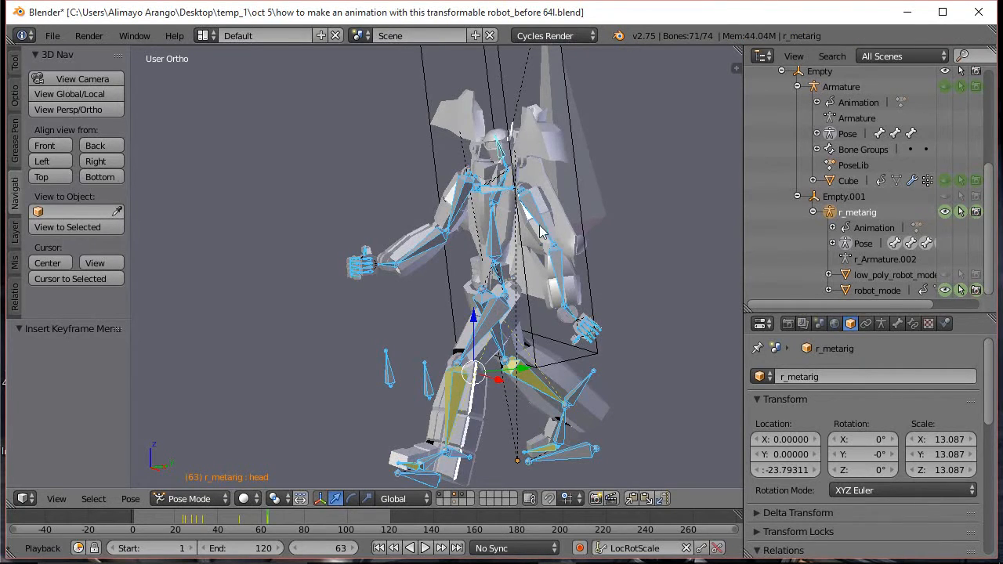
- Copy the pose of all bones from frame 63 and paste it mirrored at frame 83
{"action": "left_click", "coordinate": [633, 500]}
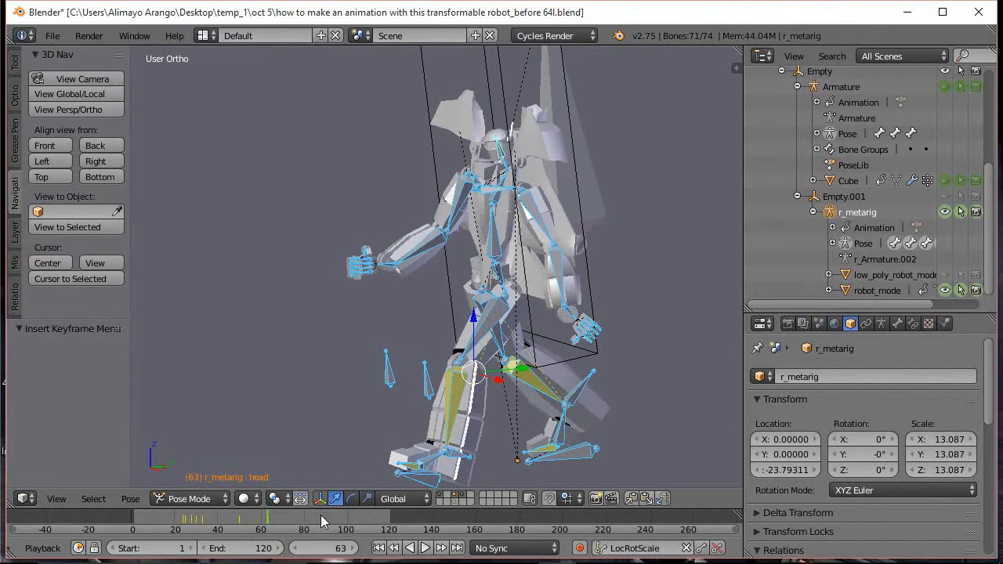
{"action": "key", "text": "shift+Up"}
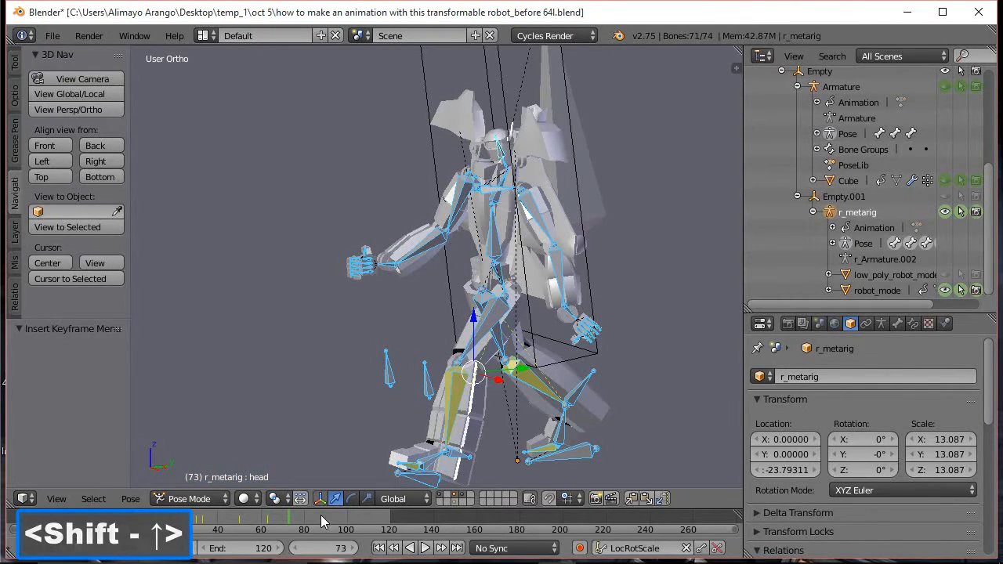
{"action": "key", "text": "shift+Up"}
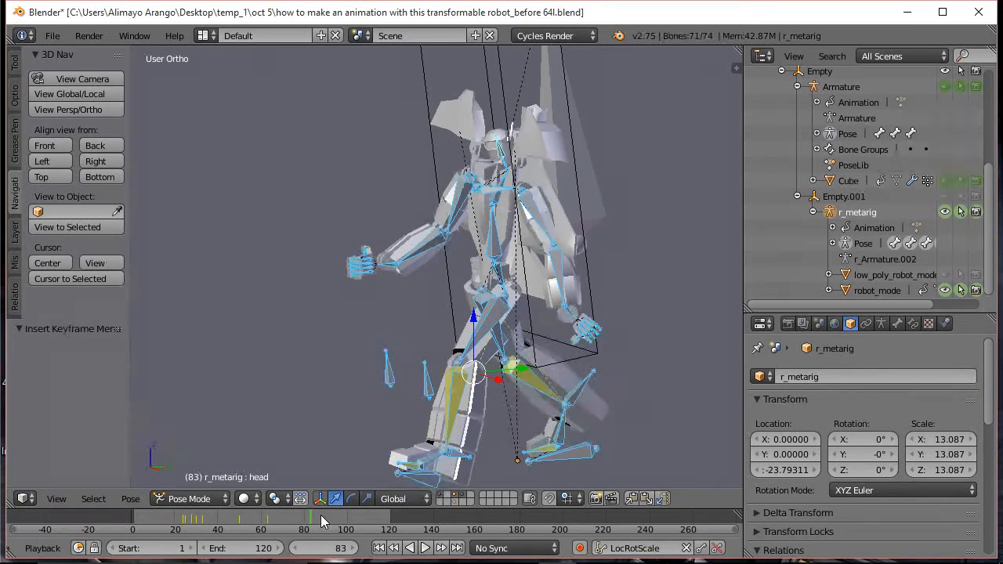
{"action": "left_click", "coordinate": [665, 498]}
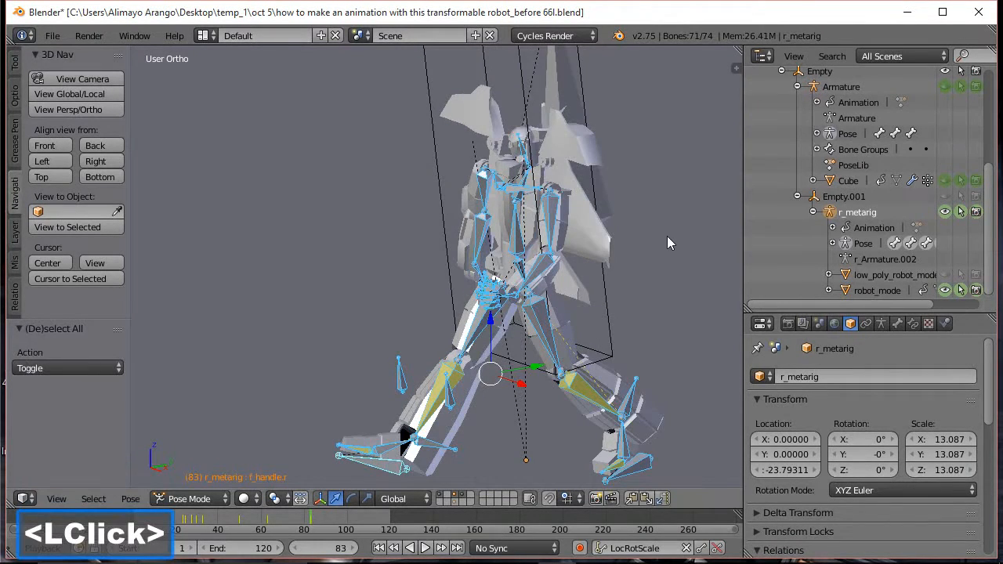
- Move the f_handle.r foot bone about 1.6 units along global Y and keyframe all bones at frame 83
{"action": "left_click", "coordinate": [387, 470]}
{"action": "left_click_drag", "start_coordinate": [437, 469], "coordinate": [465, 463]}
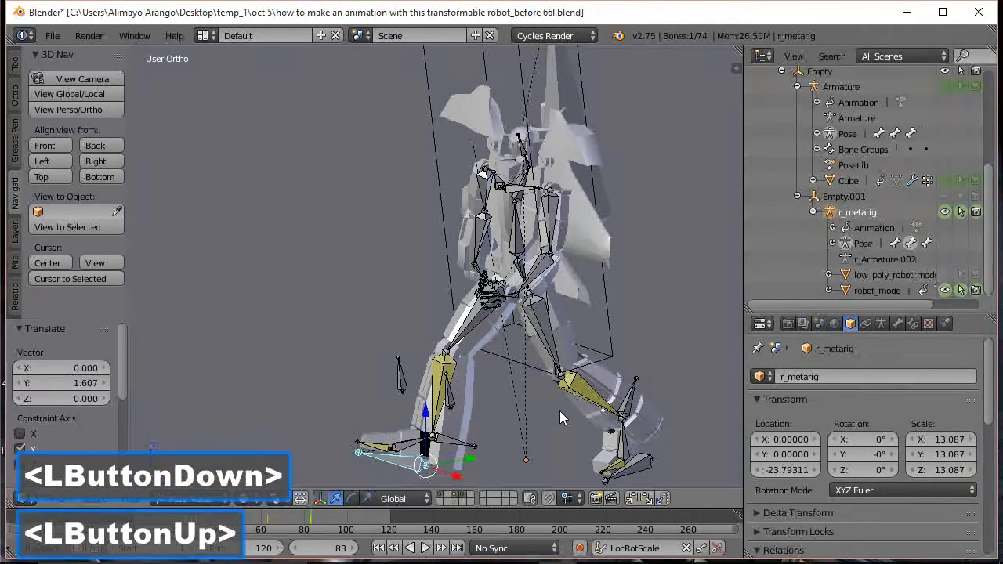
{"action": "key", "text": "a"}
{"action": "key", "text": "a"}
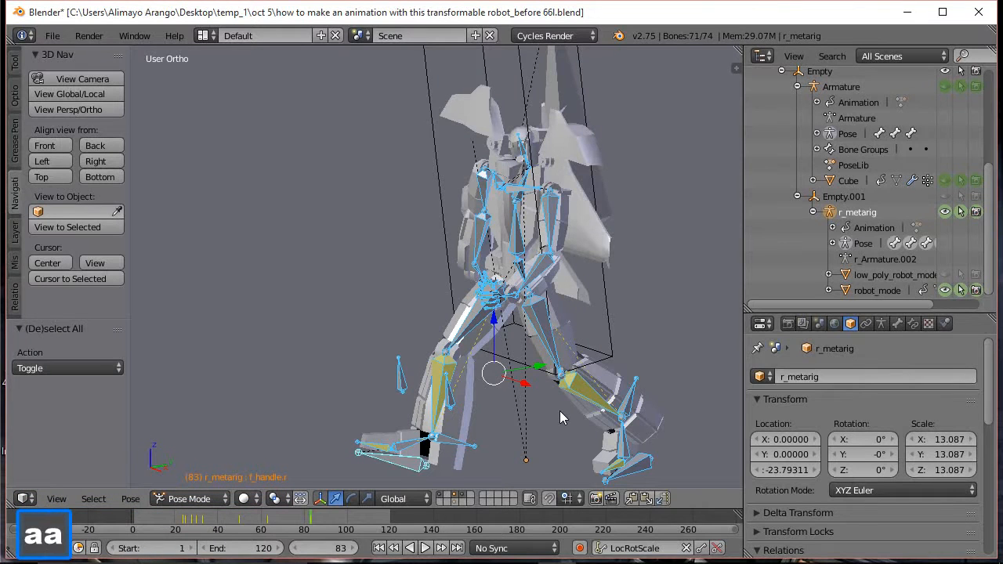
{"action": "key", "text": "i"}
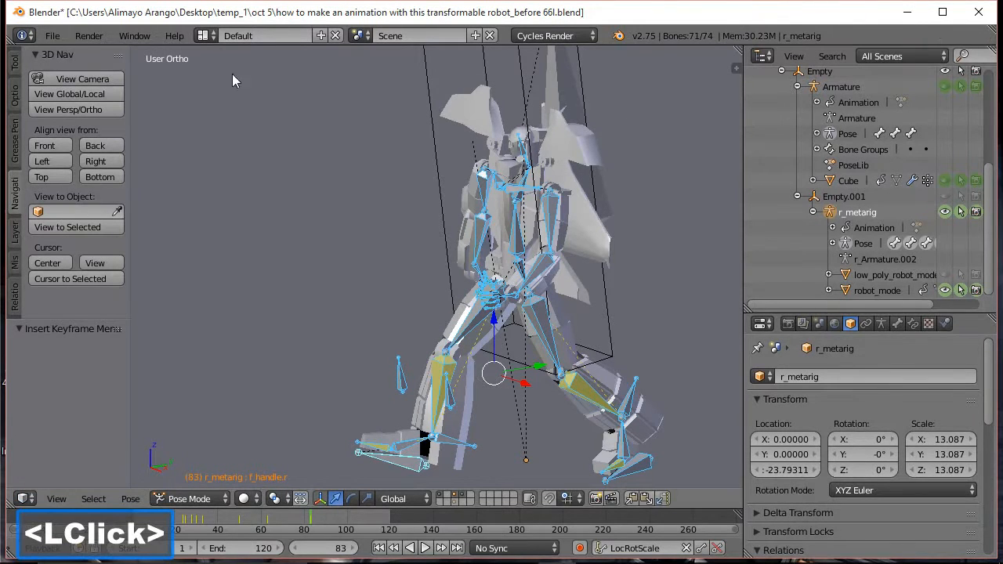
- Switch to the Animation screen layout and bring the whole robot into the 3D view
{"action": "left_click", "coordinate": [206, 35]}
{"action": "left_click", "coordinate": [220, 72]}
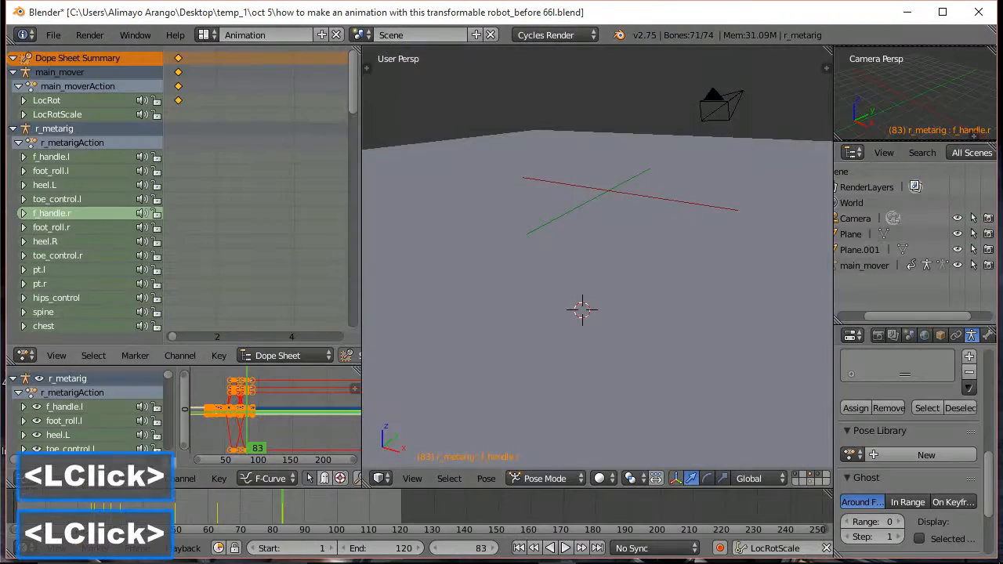
{"action": "scroll", "coordinate": [497, 257], "scroll_direction": "down", "scroll_amount": 3}
{"action": "middle_click_drag", "start_coordinate": [532, 312], "coordinate": [697, 211], "text": "shift"}
{"action": "middle_click_drag", "start_coordinate": [551, 334], "coordinate": [678, 250], "text": "shift"}
{"action": "scroll", "coordinate": [679, 251], "scroll_direction": "down", "scroll_amount": 3}
{"action": "scroll", "coordinate": [682, 256], "scroll_direction": "down", "scroll_amount": 1}
{"action": "middle_click_drag", "start_coordinate": [713, 312], "coordinate": [682, 278]}
- Go to frame 63, fit all keyframes in the Dope Sheet and select the entire keyframe column at that frame
{"action": "right_click_drag", "start_coordinate": [278, 501], "coordinate": [216, 499]}
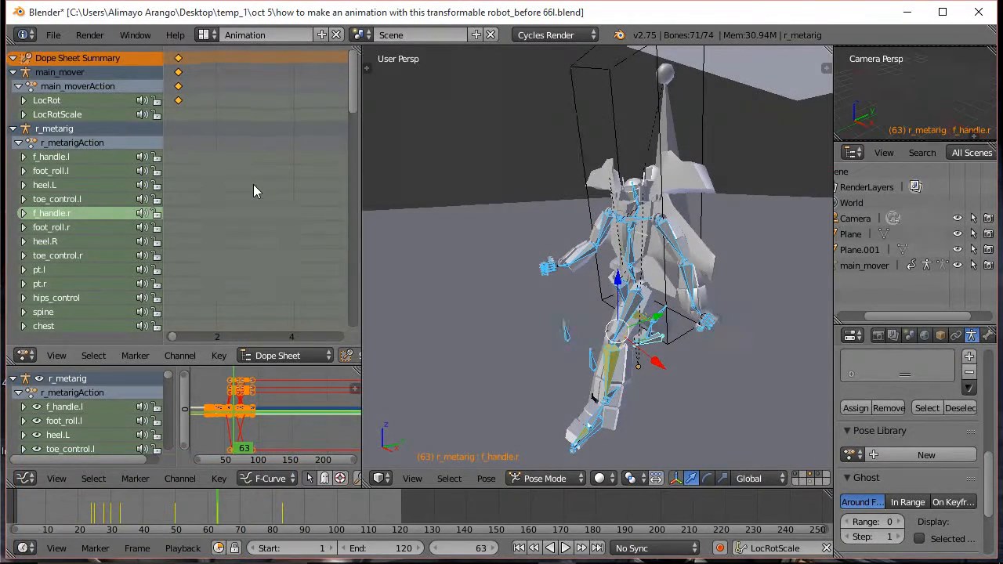
{"action": "key", "text": "Home"}
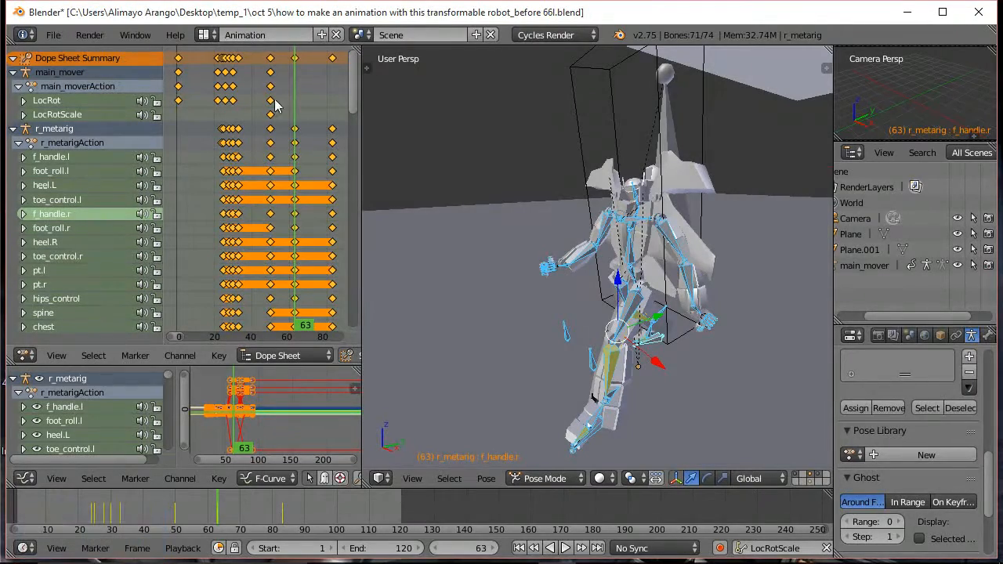
{"action": "left_click", "coordinate": [293, 60]}
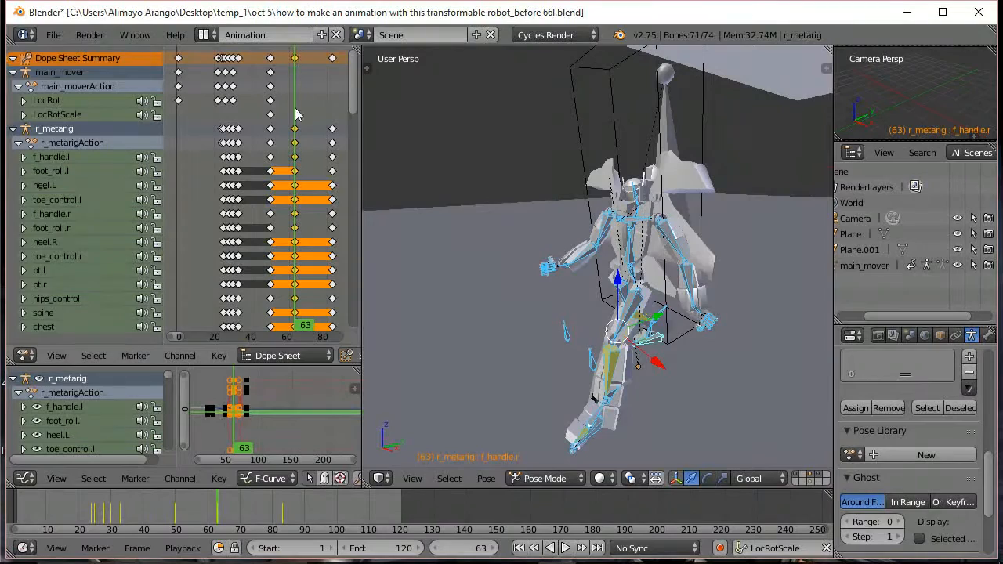
{"action": "middle_click_drag", "start_coordinate": [324, 160], "coordinate": [243, 143]}
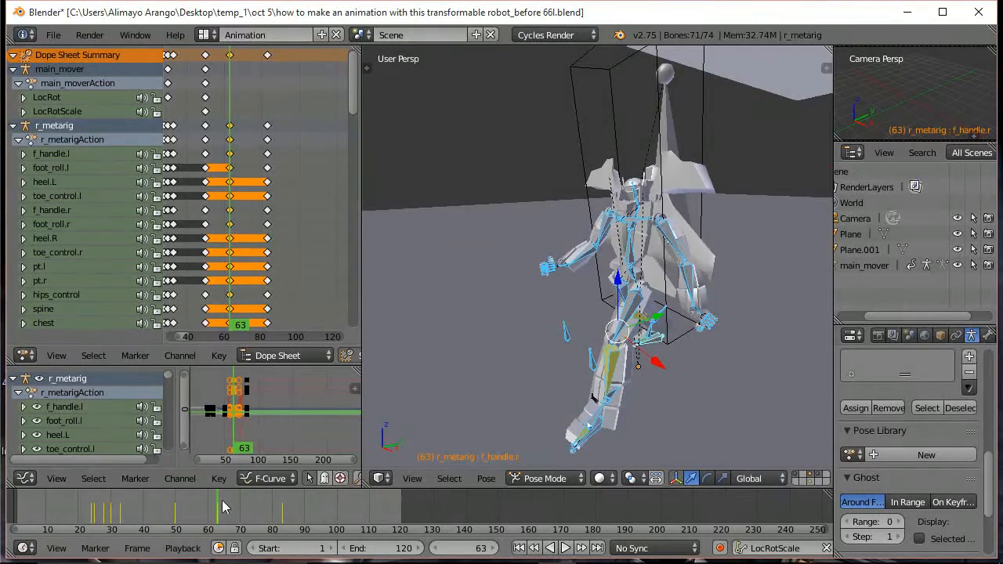
- Set the current frame to 98 and duplicate the selected frame 63 keyframes to it
{"action": "right_click_drag", "start_coordinate": [221, 504], "coordinate": [315, 506]}
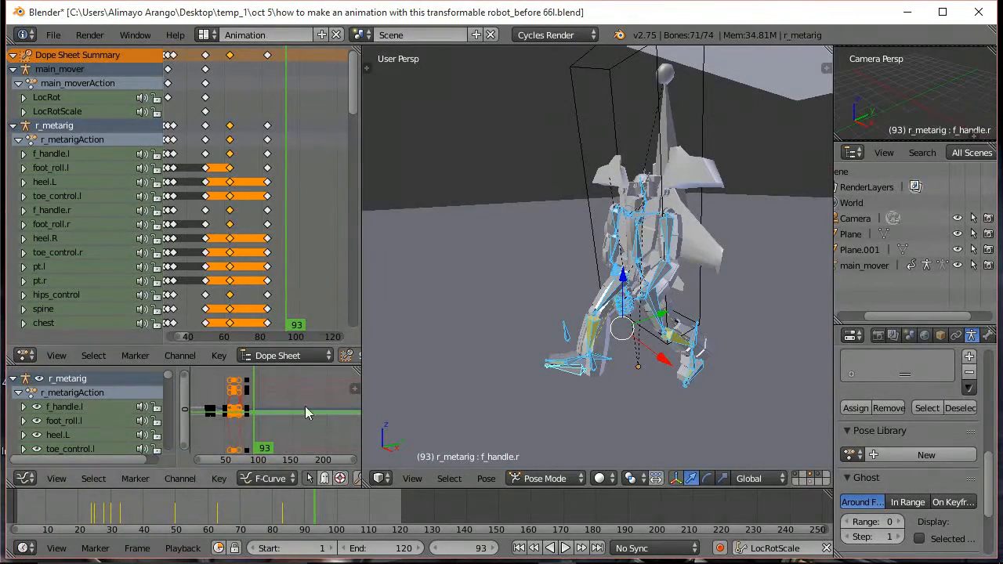
{"action": "right_click", "coordinate": [319, 506]}
{"action": "right_click_drag", "start_coordinate": [319, 502], "coordinate": [329, 497]}
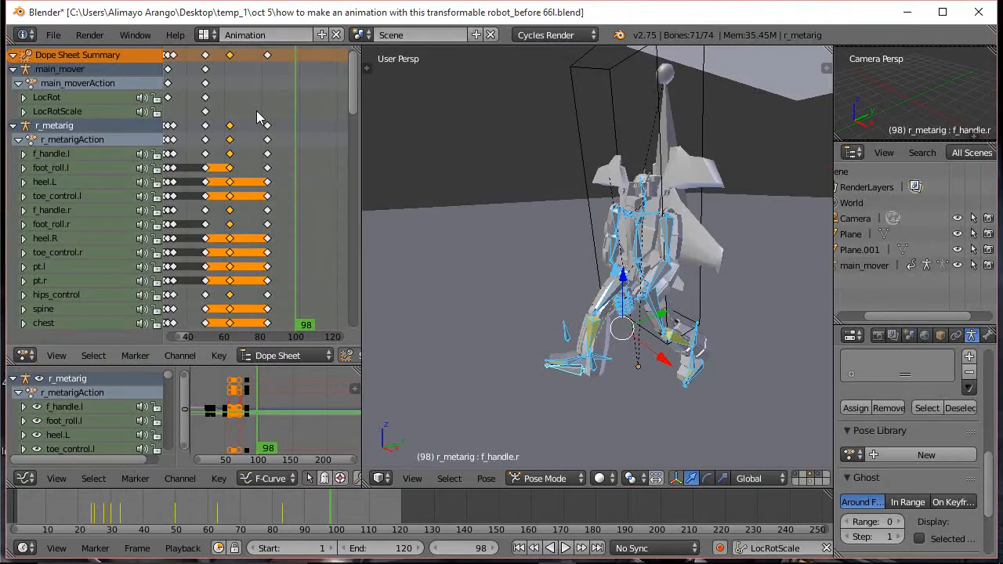
{"action": "key", "text": "shift+d"}
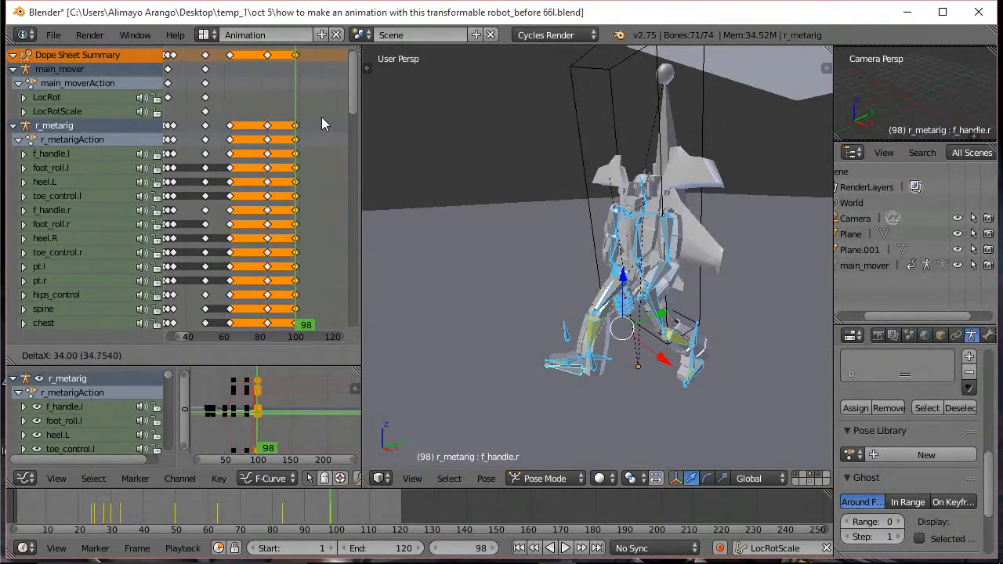
{"action": "left_click", "coordinate": [322, 124]}
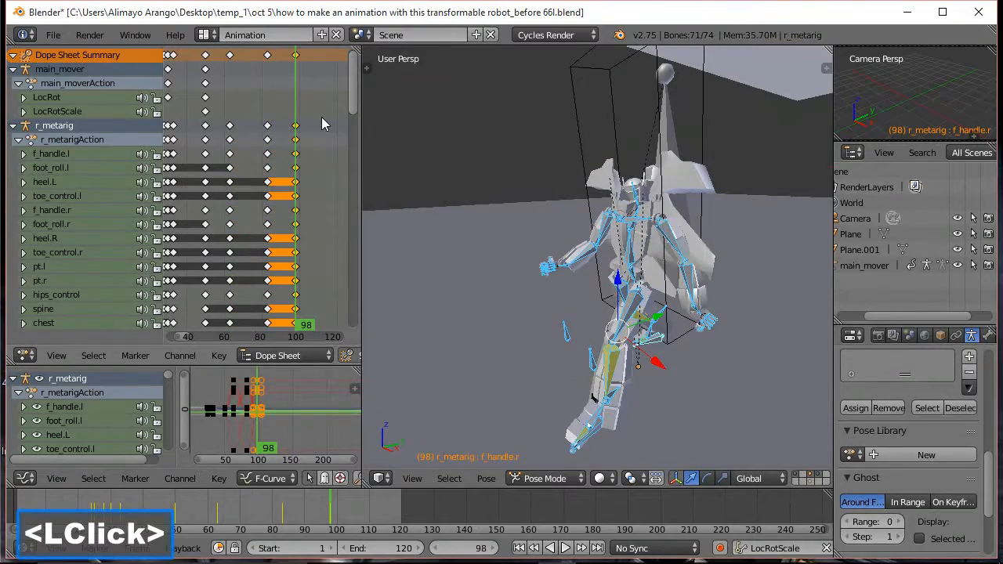
- Shift the duplicated keyframes to frame 103 and save the file as version 67l
{"action": "key", "text": "g"}
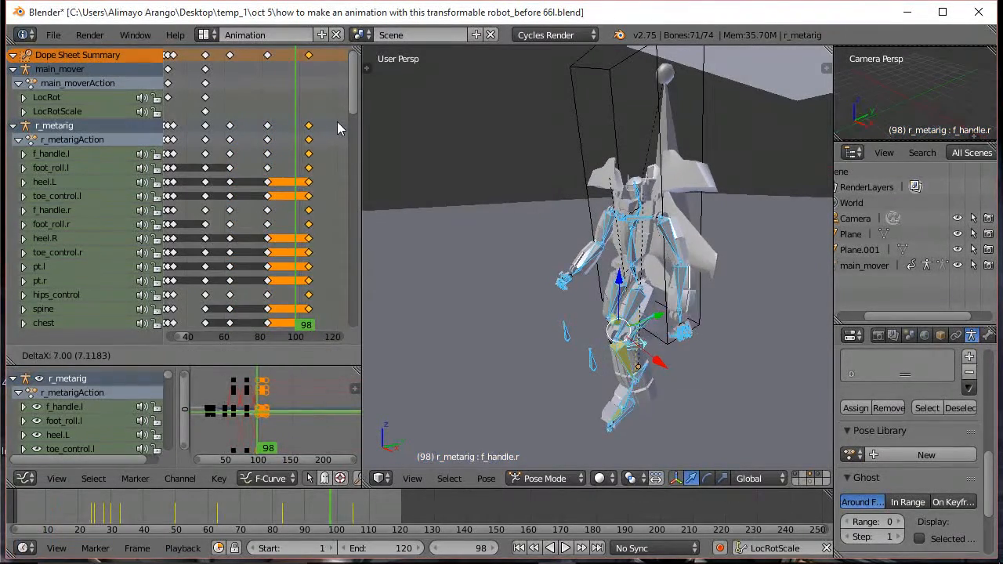
{"action": "left_click", "coordinate": [334, 124]}
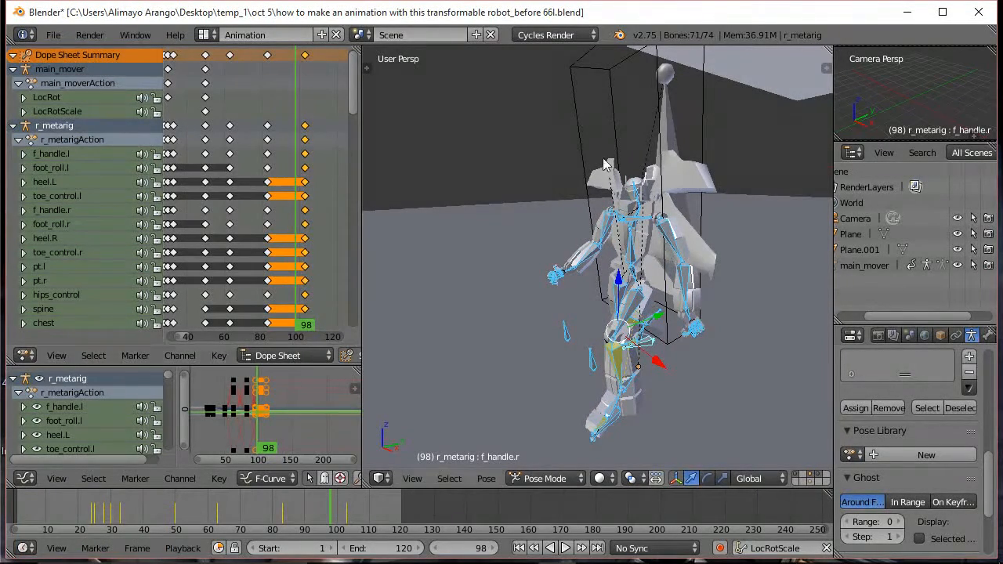
{"action": "left_click", "coordinate": [459, 295]}
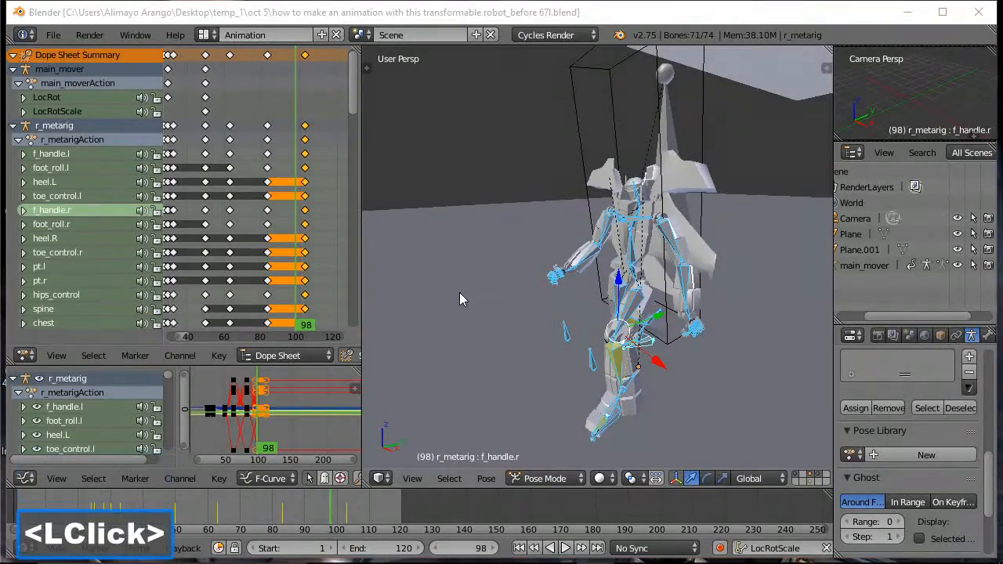
- Go to frame 73 and clear the rotation of the foot_roll.l bone
{"action": "right_click", "coordinate": [300, 509]}
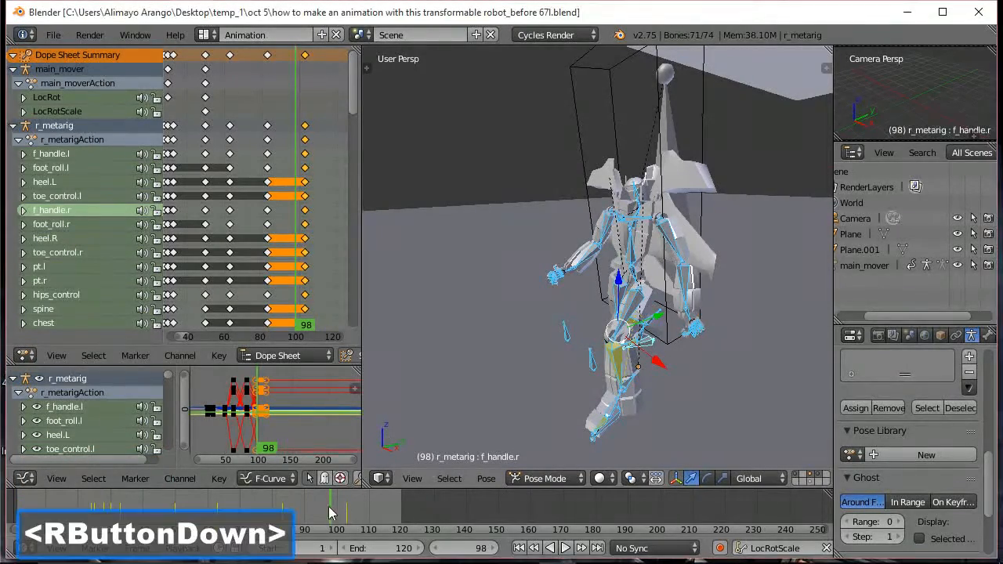
{"action": "right_click_drag", "start_coordinate": [296, 509], "coordinate": [250, 496]}
{"action": "right_click", "coordinate": [250, 497]}
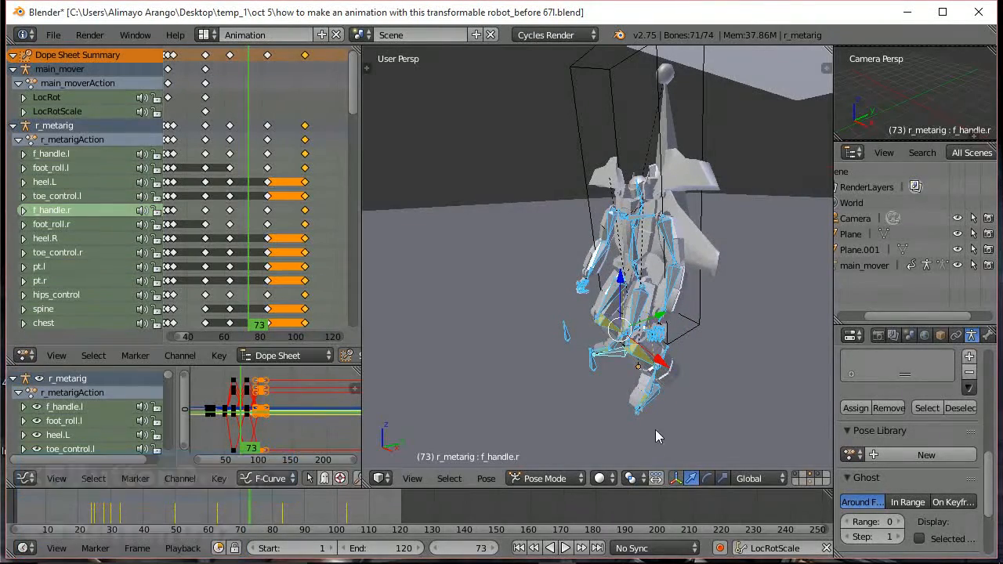
{"action": "middle_click_drag", "start_coordinate": [699, 397], "coordinate": [625, 376]}
{"action": "left_click", "coordinate": [633, 398]}
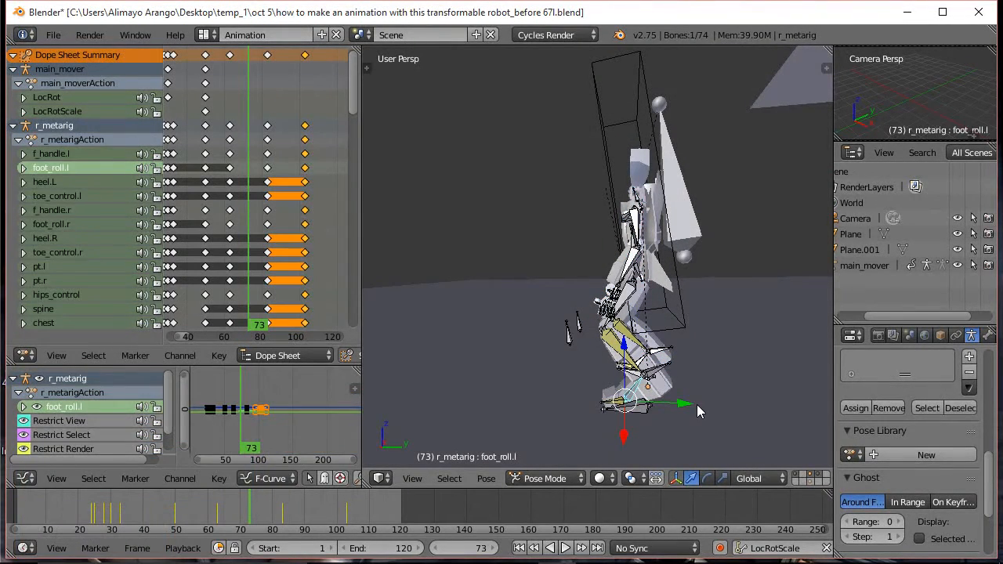
{"action": "key", "text": "alt"}
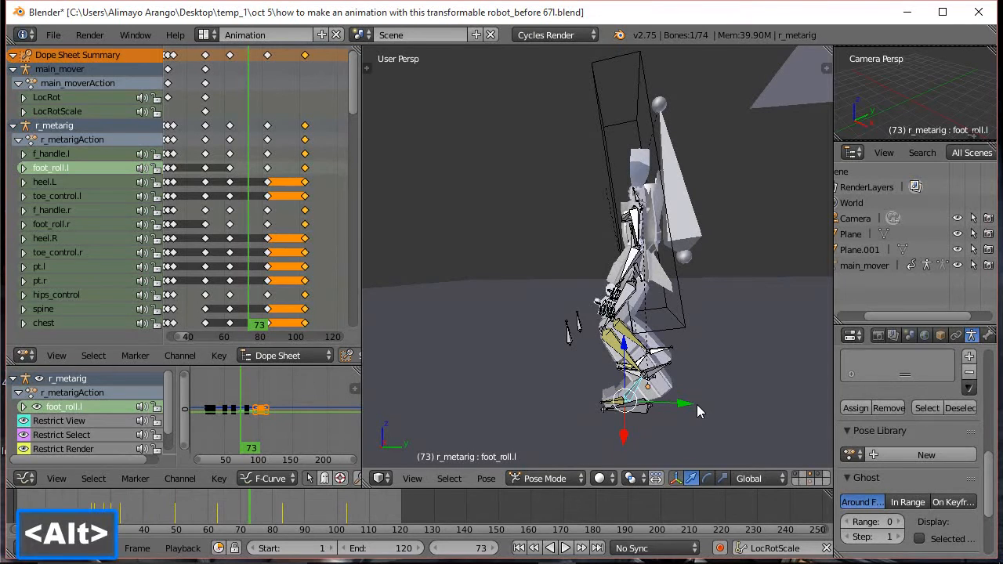
{"action": "key", "text": "alt+r"}
- Move f_handle.r inward along the X axis, and shift pt.r inward by about 1.6 units to match the right foot
{"action": "middle_click_drag", "start_coordinate": [696, 405], "coordinate": [784, 370]}
{"action": "left_click", "coordinate": [560, 394]}
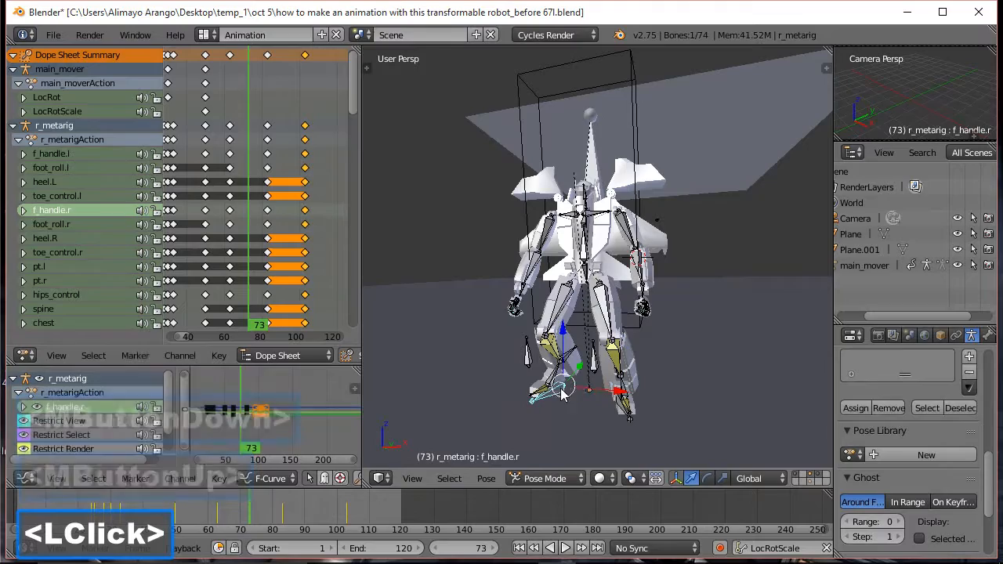
{"action": "left_click_drag", "start_coordinate": [600, 394], "coordinate": [570, 367]}
{"action": "left_click", "coordinate": [531, 353]}
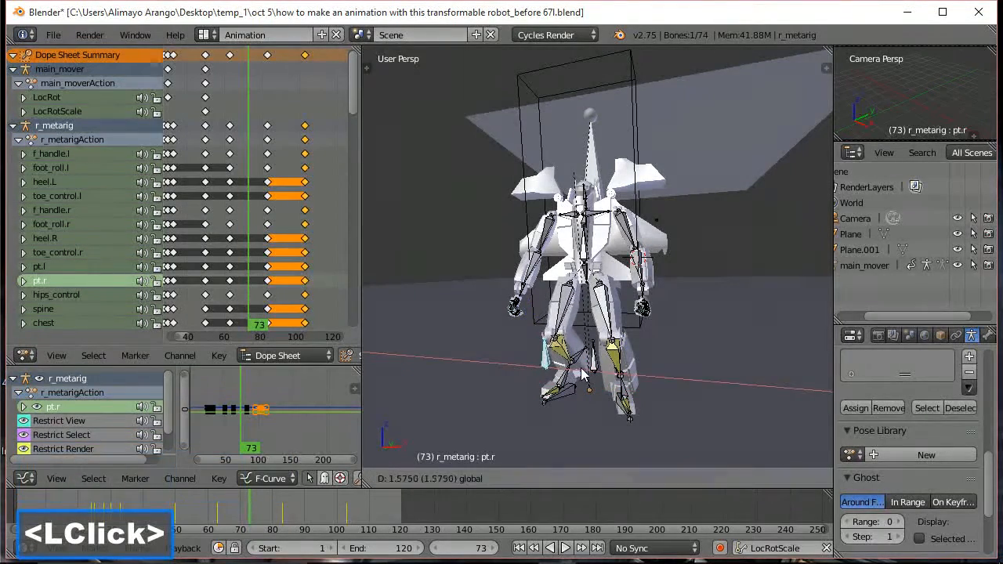
{"action": "left_click", "coordinate": [573, 380]}
- Rotate f_handle.r around the global Z axis and reposition the right foot, lifting it off the ground
{"action": "left_click", "coordinate": [575, 388]}
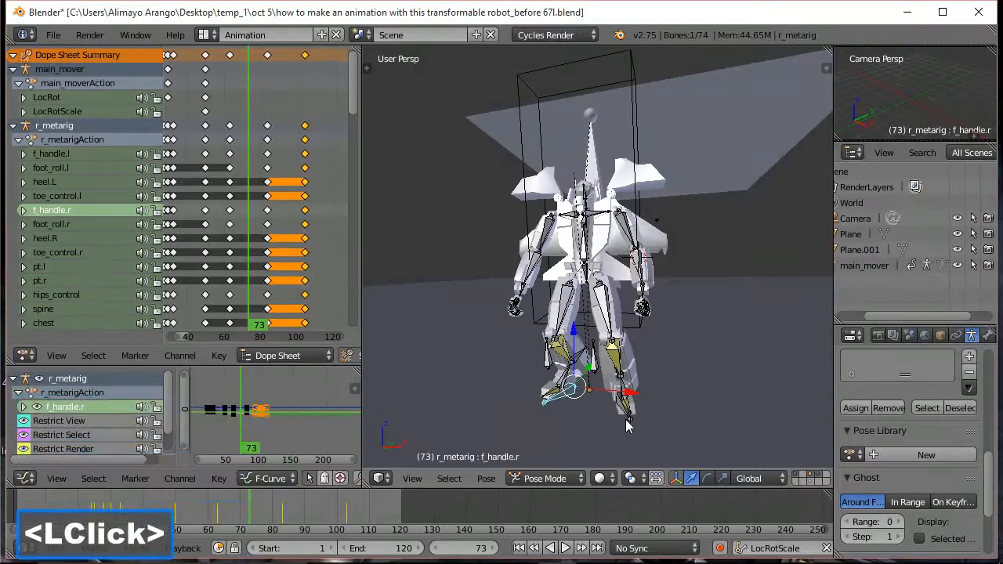
{"action": "key", "text": "r"}
{"action": "key", "text": "z"}
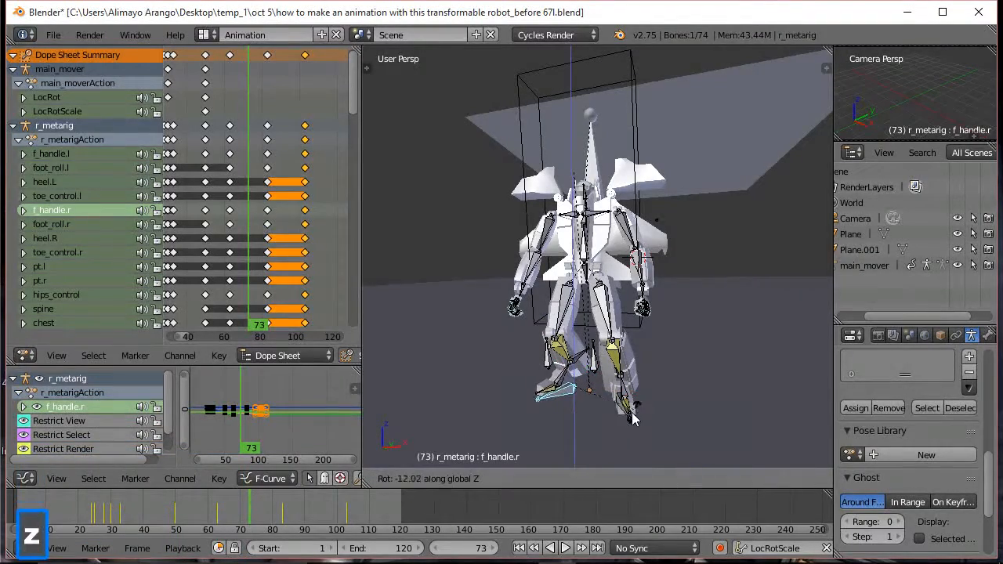
{"action": "left_click", "coordinate": [597, 422]}
{"action": "middle_click_drag", "start_coordinate": [653, 382], "coordinate": [674, 368]}
{"action": "left_click_drag", "start_coordinate": [595, 384], "coordinate": [580, 368]}
{"action": "left_click_drag", "start_coordinate": [581, 314], "coordinate": [580, 312]}
{"action": "key", "text": "r"}
{"action": "key", "text": "x"}
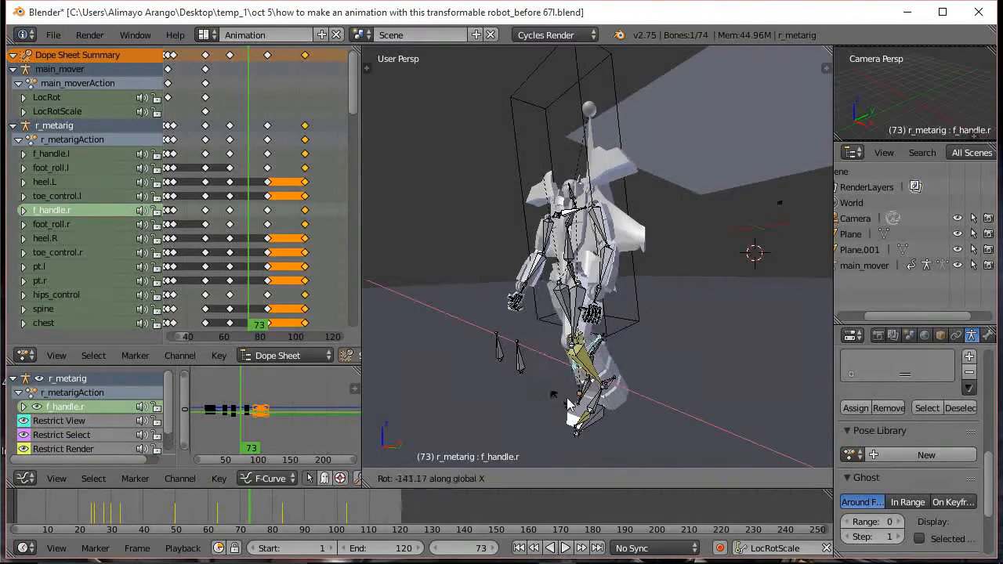
{"action": "right_click", "coordinate": [625, 380]}
- Rotate f_handle.r around the global X axis, and clear the rotation of foot_roll.r
{"action": "key", "text": "r"}
{"action": "key", "text": "x"}
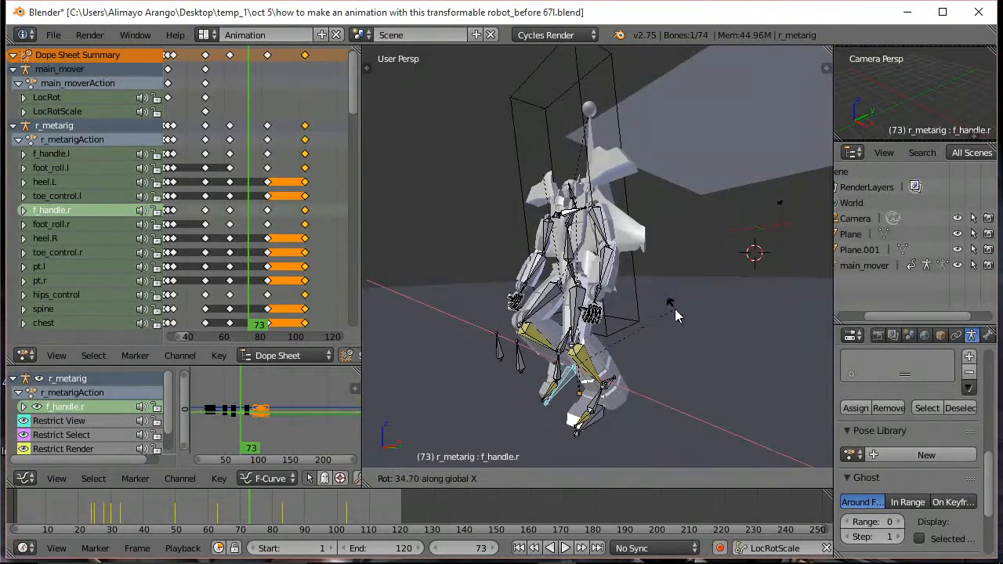
{"action": "left_click", "coordinate": [557, 382]}
{"action": "left_click", "coordinate": [558, 379]}
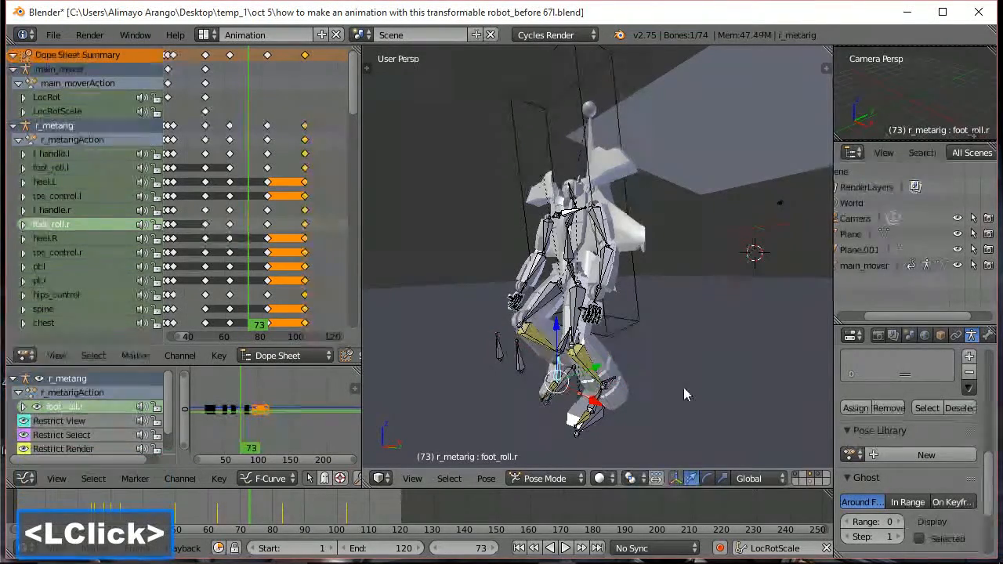
{"action": "key", "text": "alt+r"}
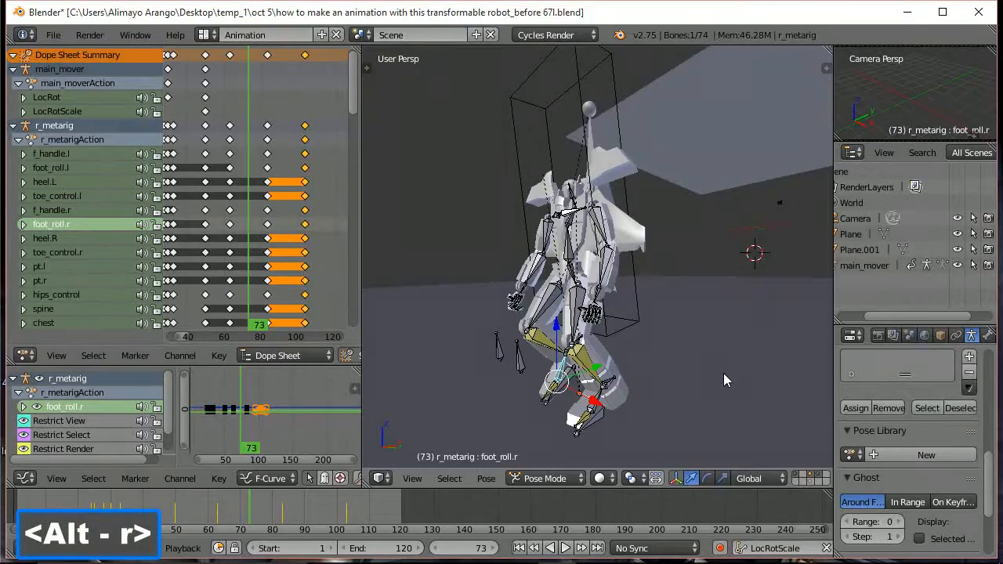
{"action": "key", "text": "r"}
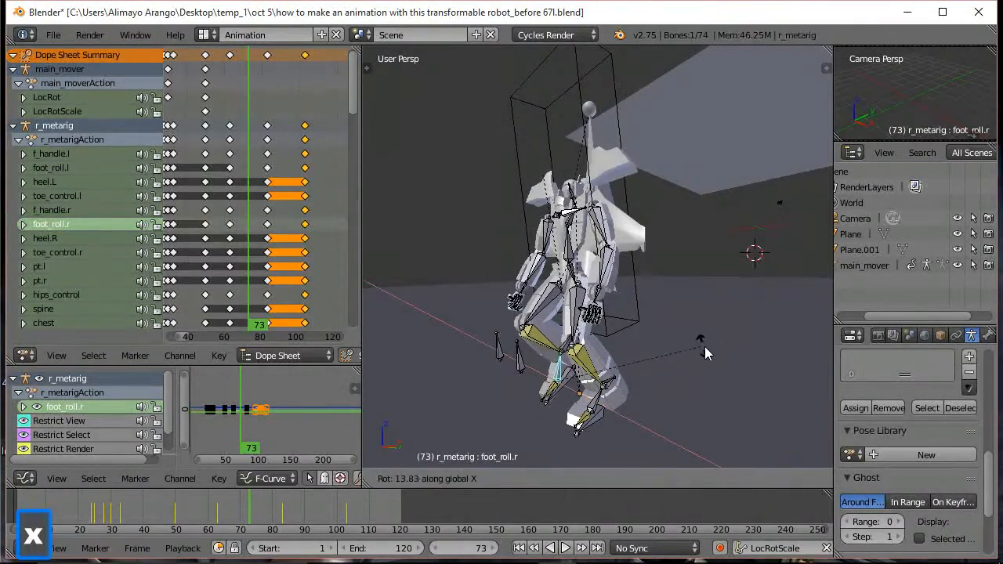
{"action": "right_click", "coordinate": [707, 353]}
- Rotate f_handle.r further around the global X axis so the lifted right foot's toes point downward
{"action": "scroll", "coordinate": [576, 397], "scroll_direction": "up", "scroll_amount": 3}
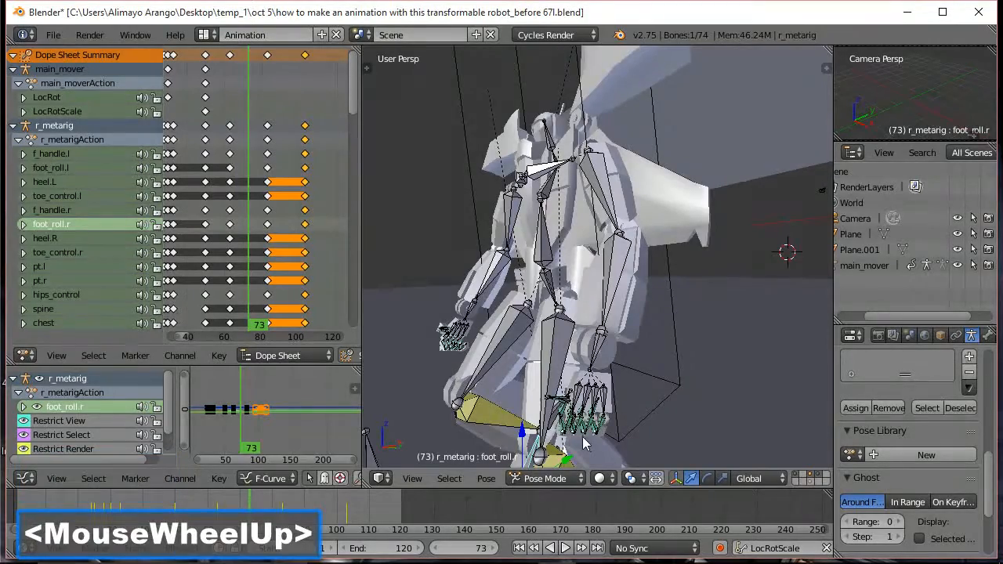
{"action": "middle_click_drag", "start_coordinate": [589, 443], "coordinate": [619, 365], "text": "shift"}
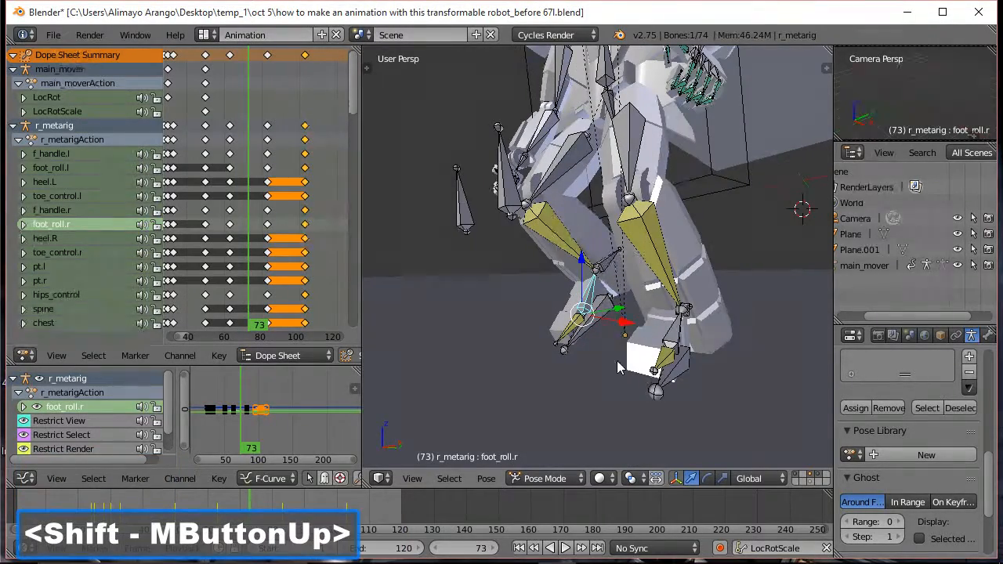
{"action": "left_click", "coordinate": [607, 303]}
{"action": "key", "text": "r"}
{"action": "key", "text": "x"}
{"action": "left_click", "coordinate": [752, 304]}
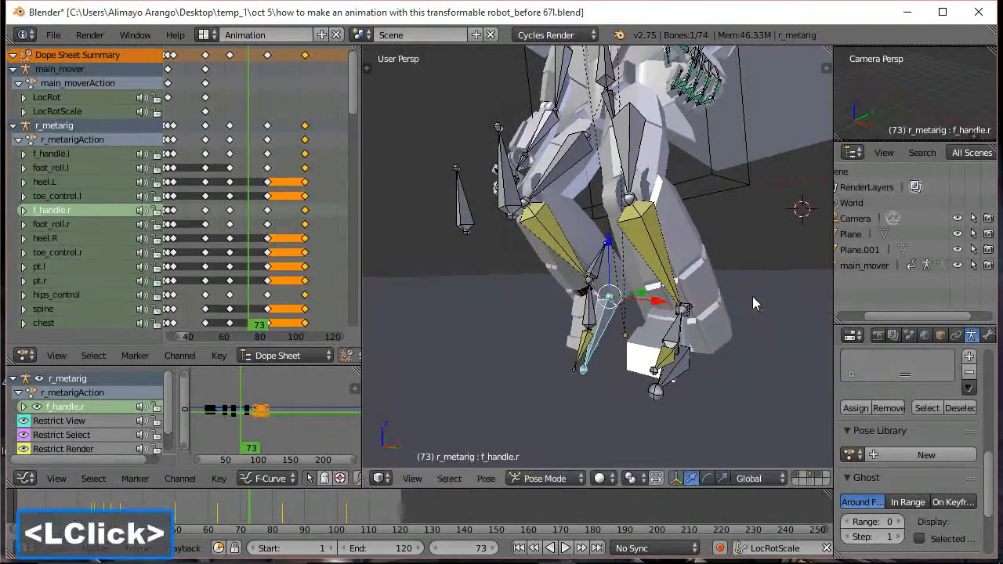
- Fine-tune the height and horizontal position of f_handle.r for the passing right foot
{"action": "left_click_drag", "start_coordinate": [611, 242], "coordinate": [615, 223]}
{"action": "scroll", "coordinate": [698, 248], "scroll_direction": "down", "scroll_amount": 4}
{"action": "middle_click_drag", "start_coordinate": [705, 258], "coordinate": [665, 271]}
{"action": "left_click_drag", "start_coordinate": [648, 265], "coordinate": [663, 262]}
{"action": "middle_click_drag", "start_coordinate": [554, 276], "coordinate": [624, 290]}
{"action": "left_click_drag", "start_coordinate": [621, 216], "coordinate": [616, 235]}
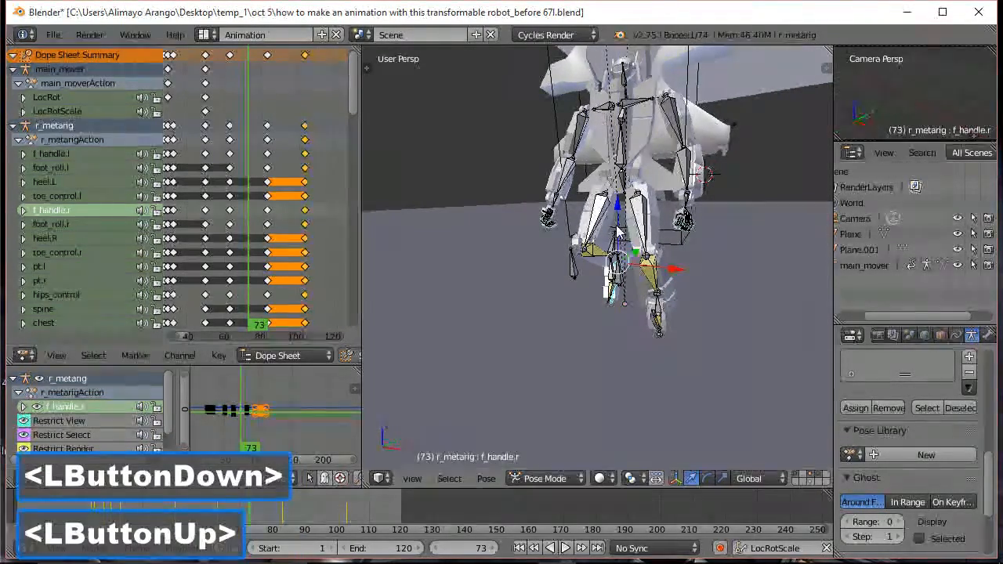
- Move pt.r inward along the X axis and shift hips_control sideways over the planted left leg
{"action": "left_click", "coordinate": [608, 274]}
{"action": "left_click_drag", "start_coordinate": [621, 288], "coordinate": [648, 290]}
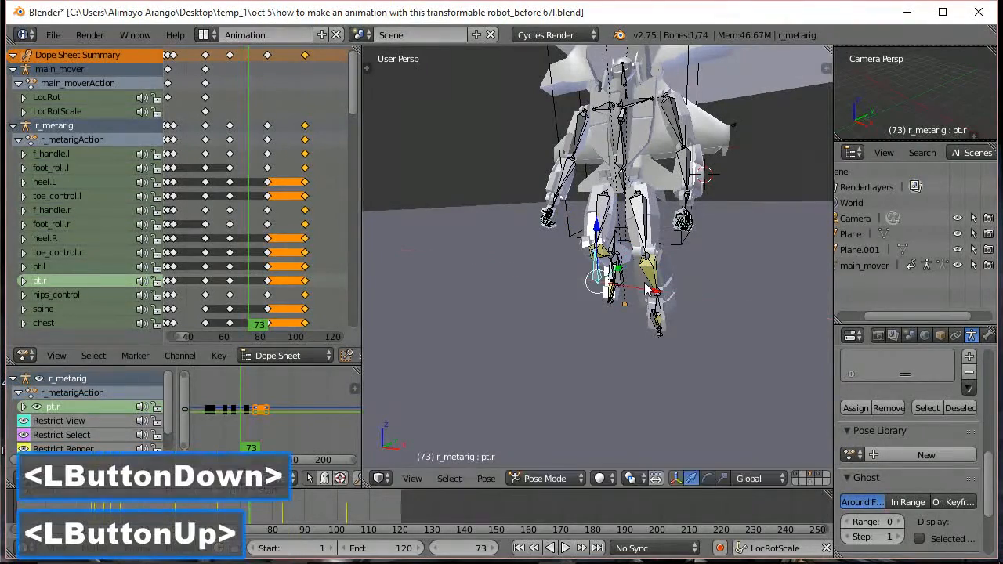
{"action": "mouse_move", "coordinate": [735, 278]}
{"action": "middle_mouse_down"}
{"action": "mouse_move", "coordinate": [660, 289]}
{"action": "mouse_move", "coordinate": [743, 296]}
{"action": "middle_mouse_up"}
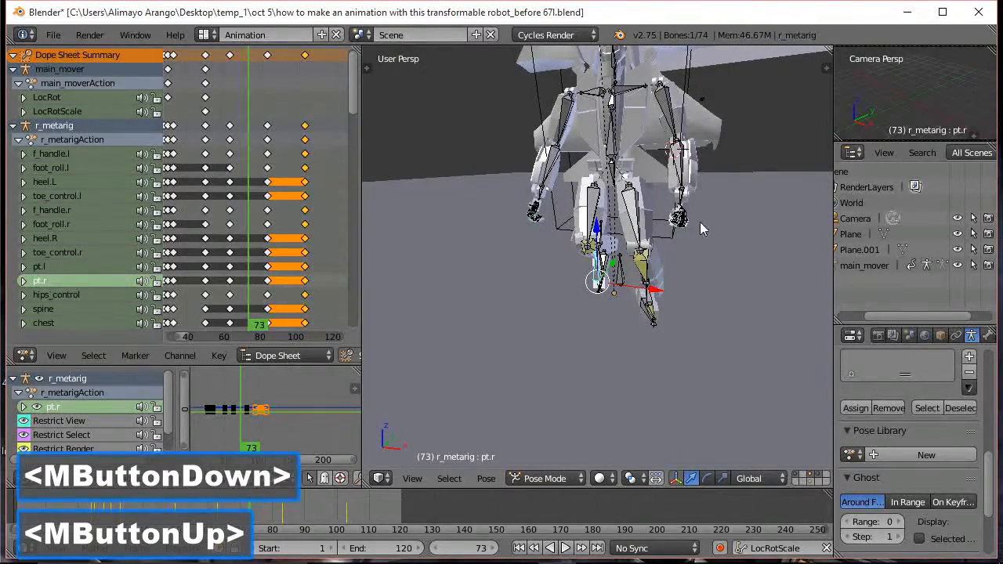
{"action": "left_click", "coordinate": [612, 173]}
{"action": "left_click_drag", "start_coordinate": [655, 159], "coordinate": [656, 198]}
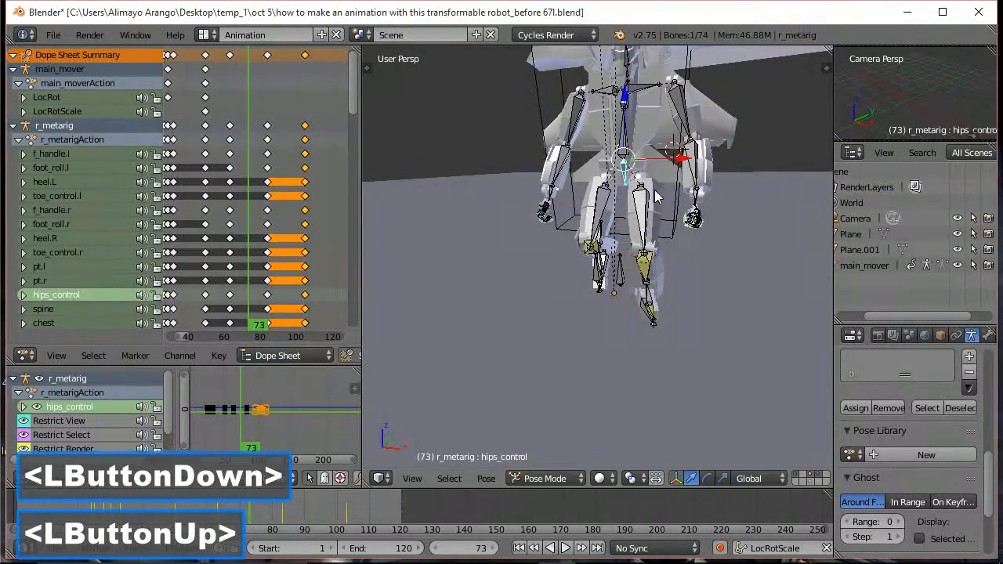
- Move f_handle.r inward by about 0.8 units along the X axis and raise hips_control
{"action": "left_click", "coordinate": [608, 261]}
{"action": "scroll", "coordinate": [661, 298], "scroll_direction": "up", "scroll_amount": 4}
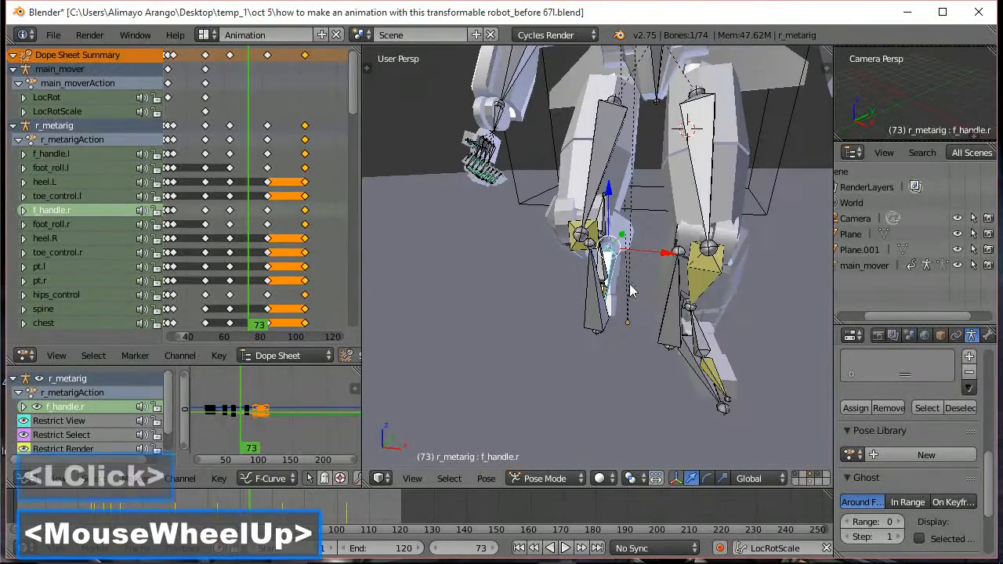
{"action": "left_click_drag", "start_coordinate": [663, 248], "coordinate": [680, 251]}
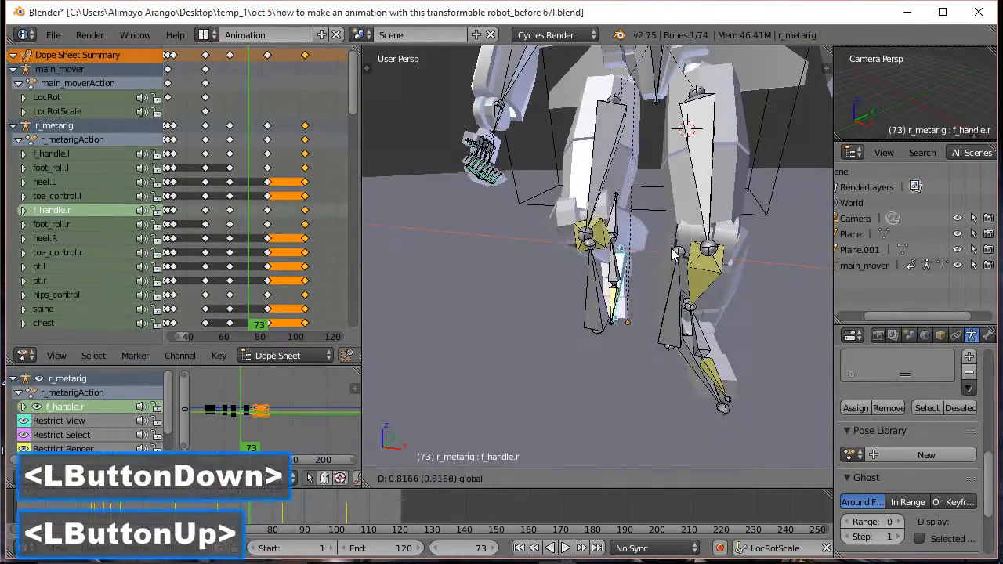
{"action": "scroll", "coordinate": [684, 253], "scroll_direction": "down", "scroll_amount": 3}
{"action": "middle_click_drag", "start_coordinate": [727, 257], "coordinate": [657, 264]}
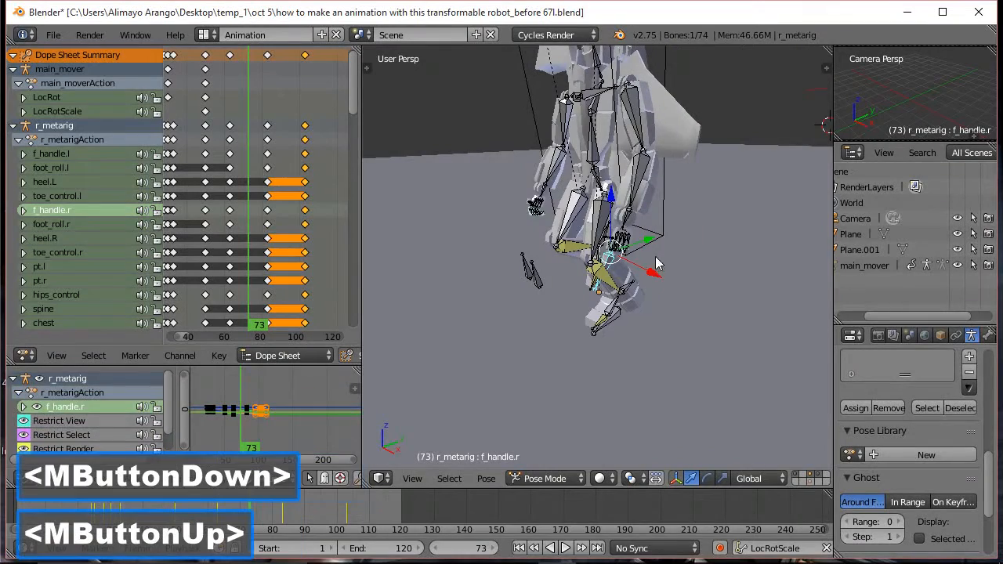
{"action": "left_click", "coordinate": [597, 179]}
{"action": "left_click_drag", "start_coordinate": [591, 128], "coordinate": [597, 105]}
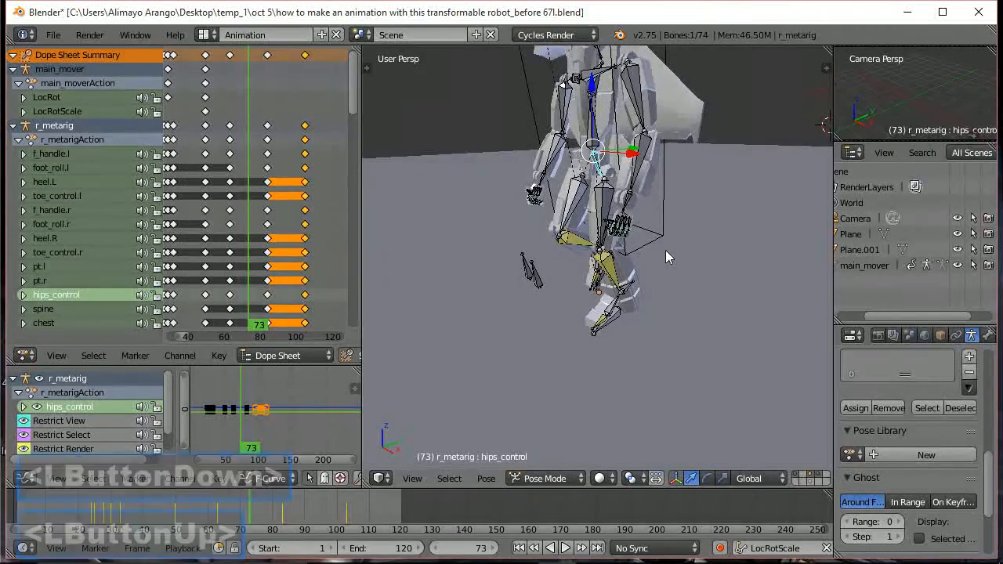
- Insert LocRotScale keyframes for all r_metarig bones at frame 73 and save the file as version 68l
{"action": "key", "text": "a"}
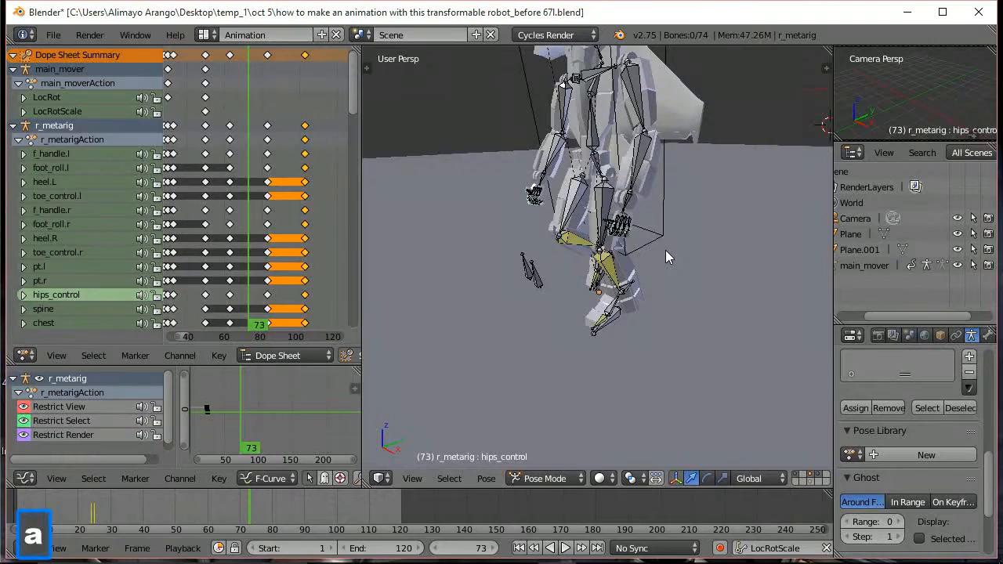
{"action": "key", "text": "a"}
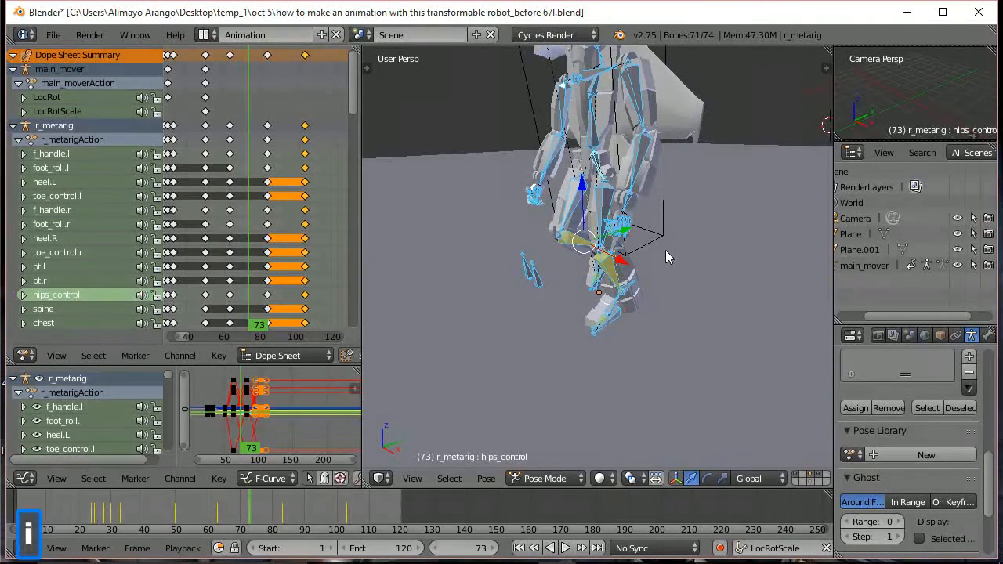
{"action": "key", "text": "i"}
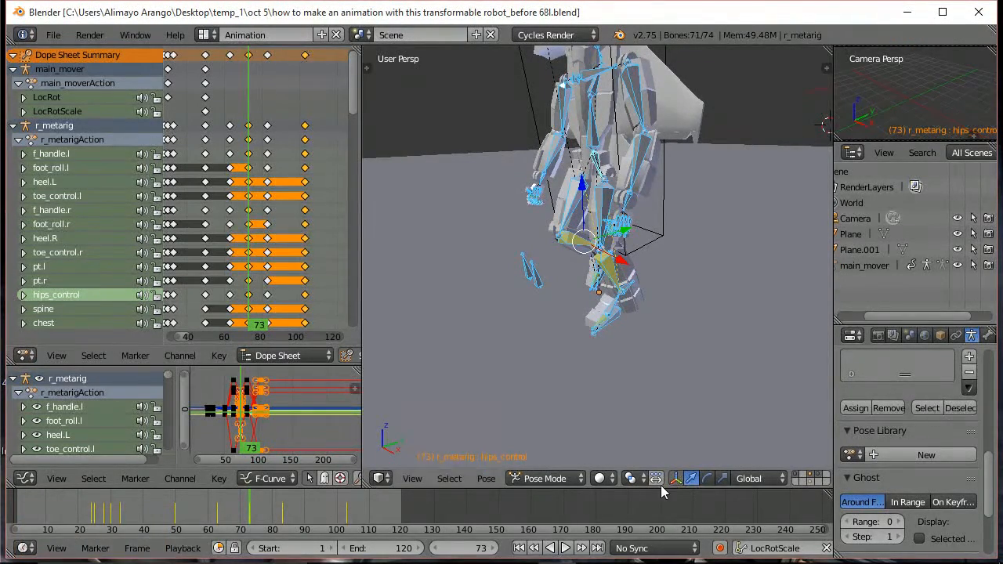
- Copy the frame 73 pose, paste it flipped at frame 94 with keyframes on all bones, and save as version 69l
{"action": "middle_click_drag", "start_coordinate": [720, 486], "coordinate": [509, 485]}
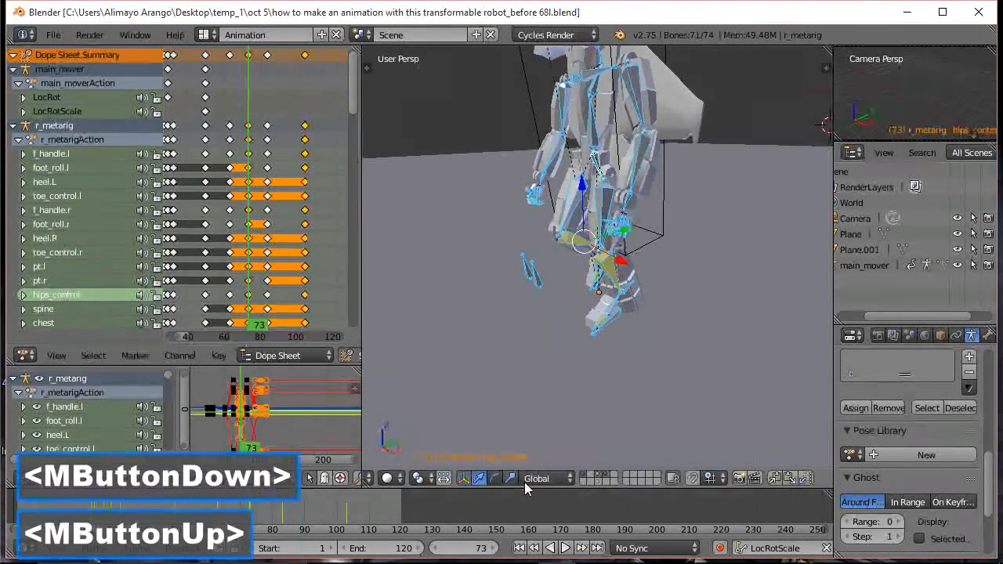
{"action": "left_click", "coordinate": [774, 479]}
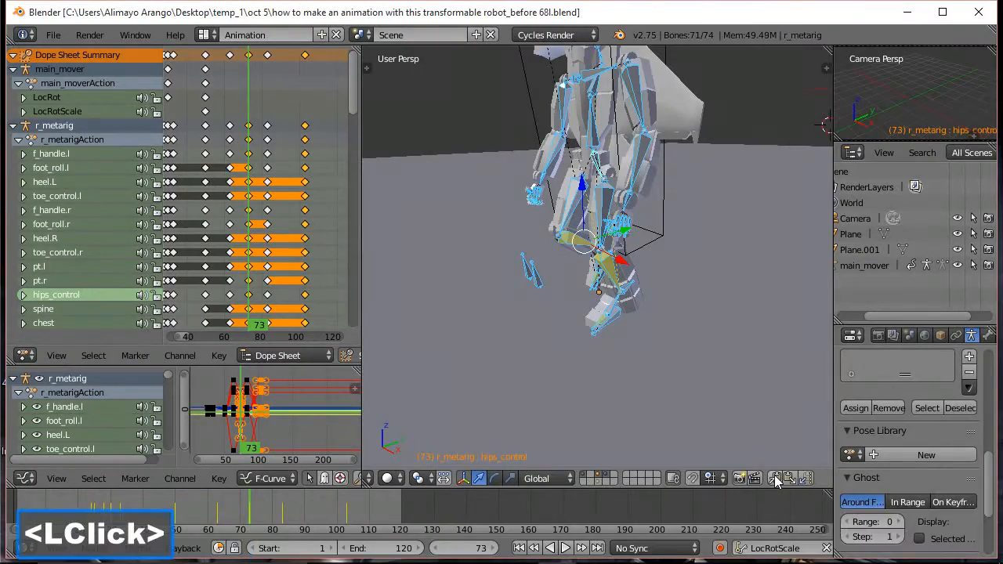
{"action": "right_click_drag", "start_coordinate": [282, 514], "coordinate": [318, 514]}
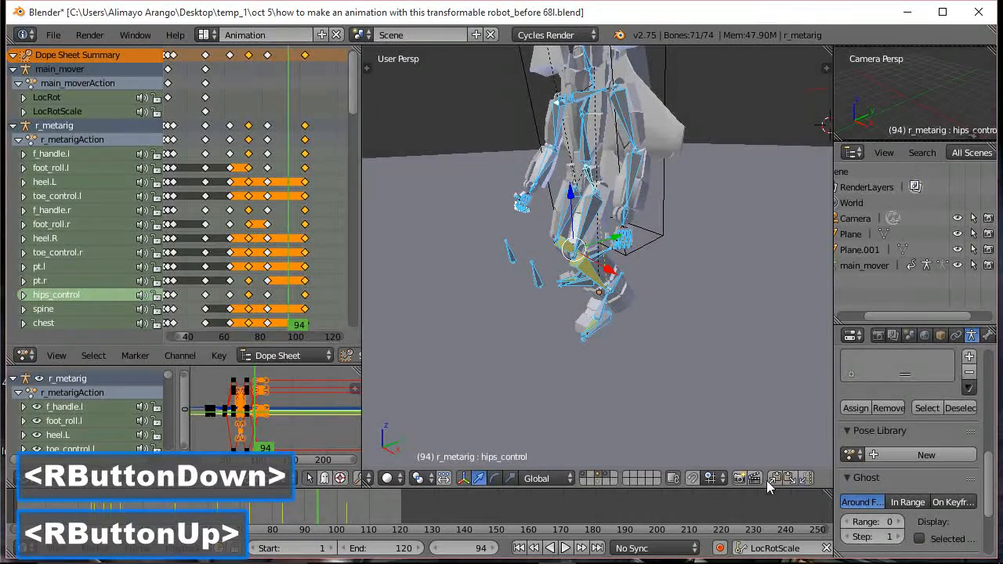
{"action": "left_click", "coordinate": [808, 481]}
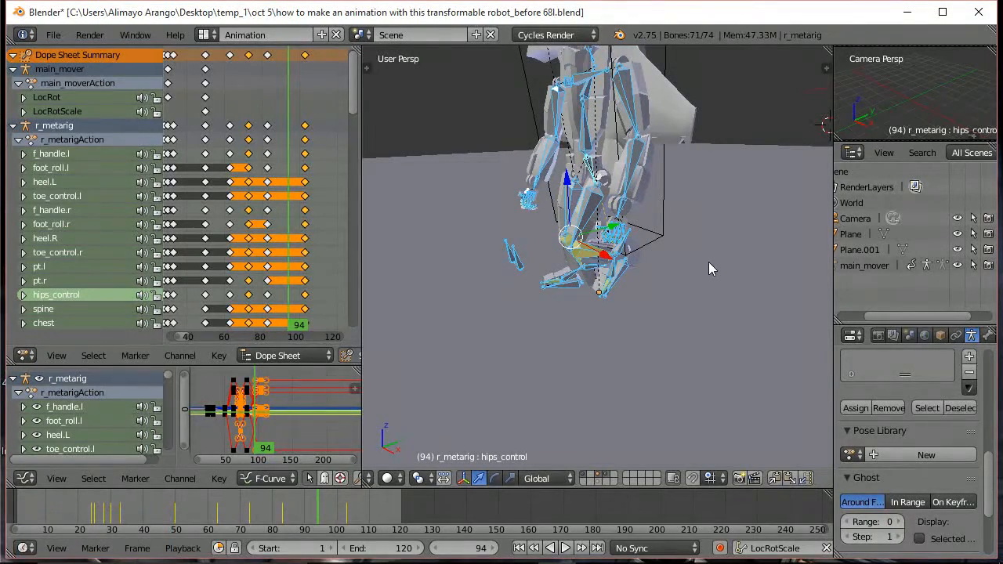
{"action": "key", "text": "i"}
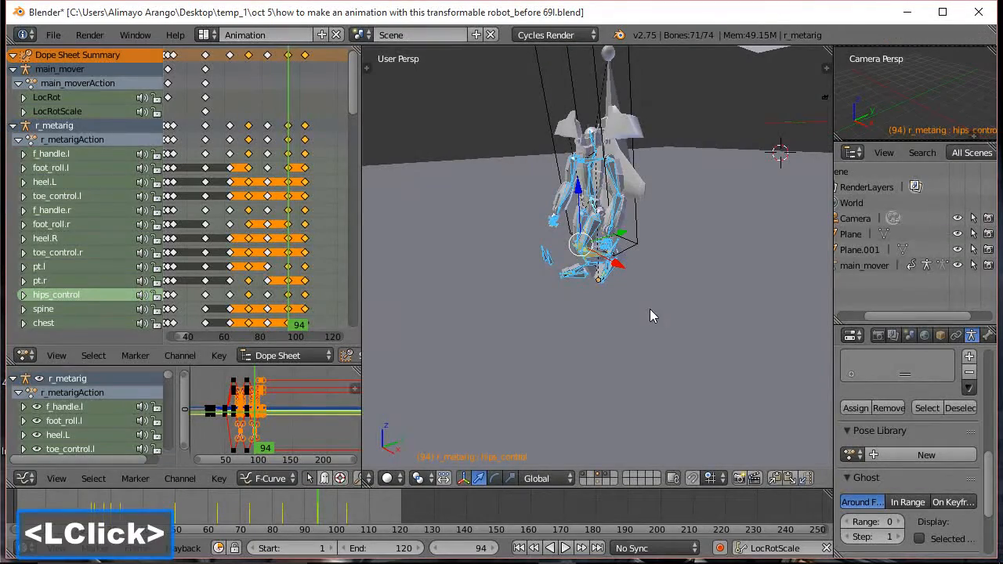
- Return to frame 73 and select only the keyframes from frame 73 onward in the Dope Sheet
{"action": "right_click_drag", "start_coordinate": [318, 515], "coordinate": [251, 515]}
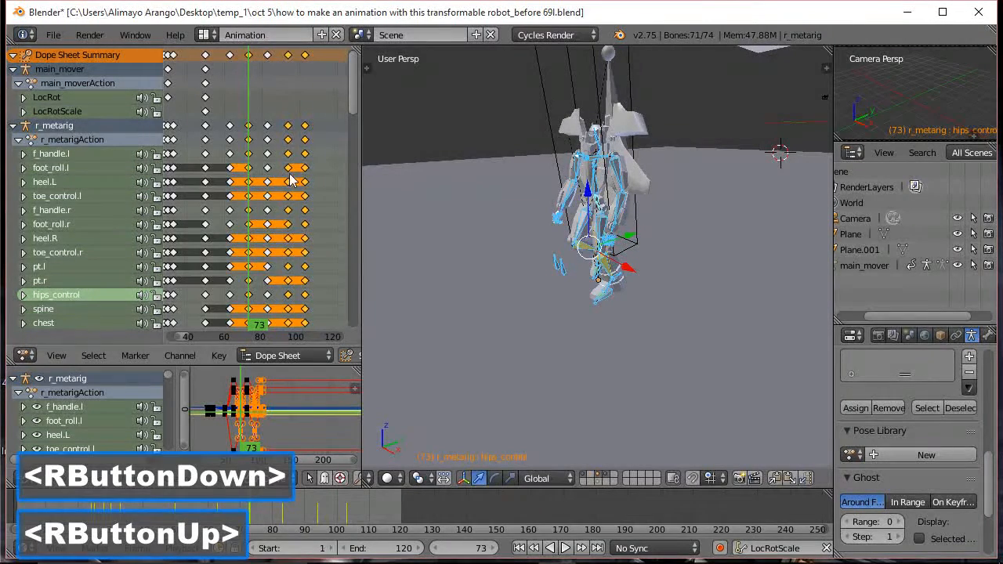
{"action": "key", "text": "a"}
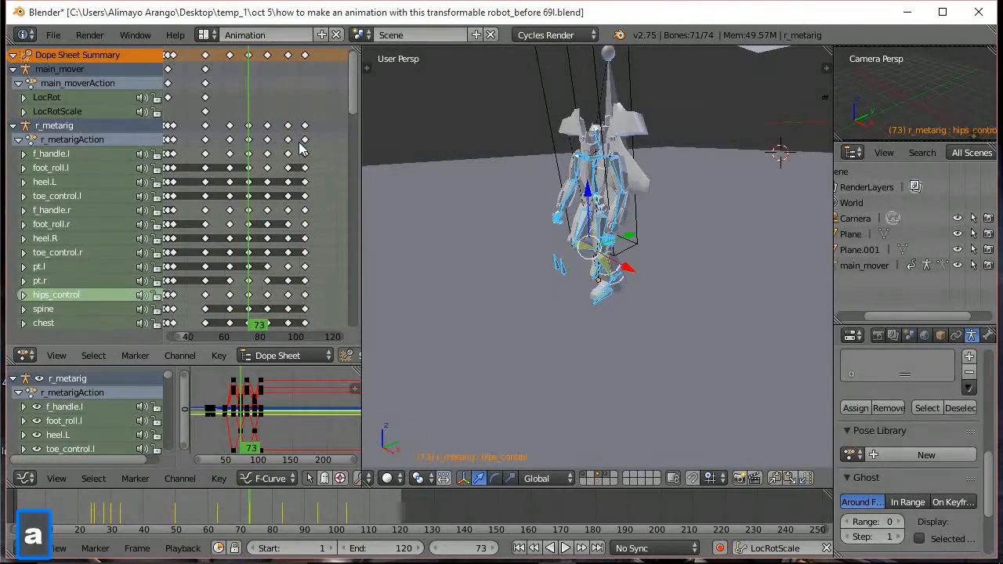
{"action": "left_click", "coordinate": [282, 135], "text": "ctrl"}
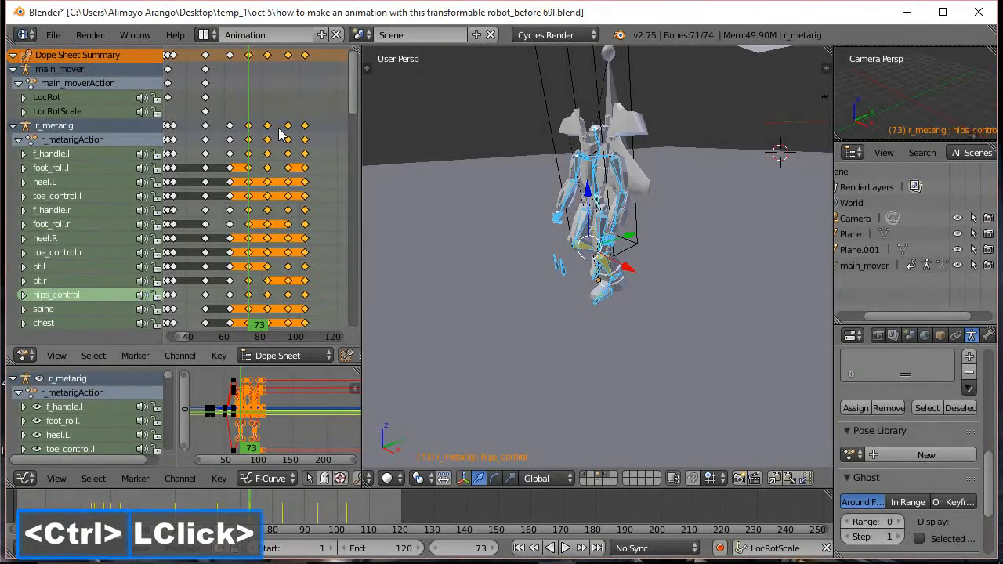
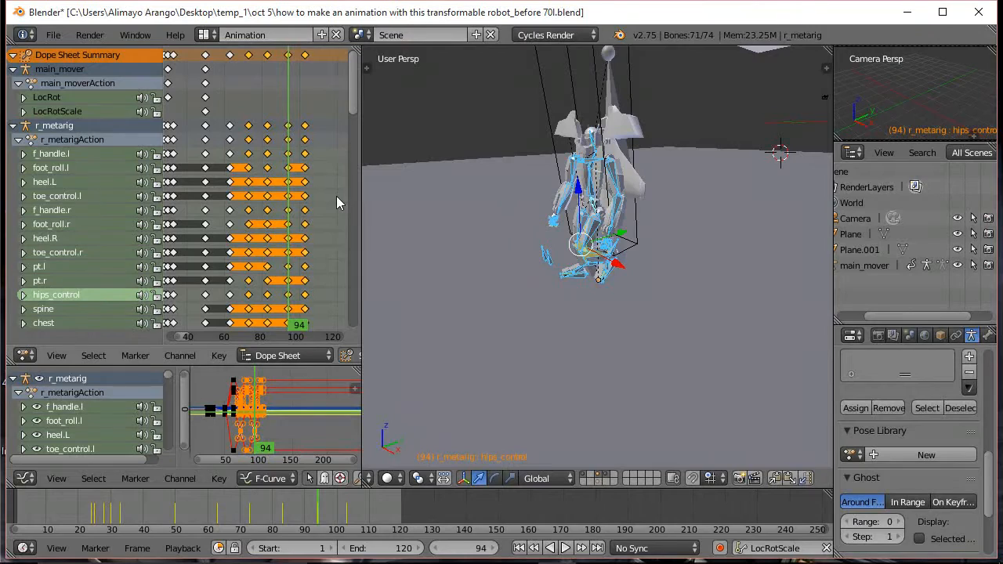
- Duplicate the r_metarig keyframes from frame 73 onward and place the copies after frame 103
{"action": "key", "text": "a"}
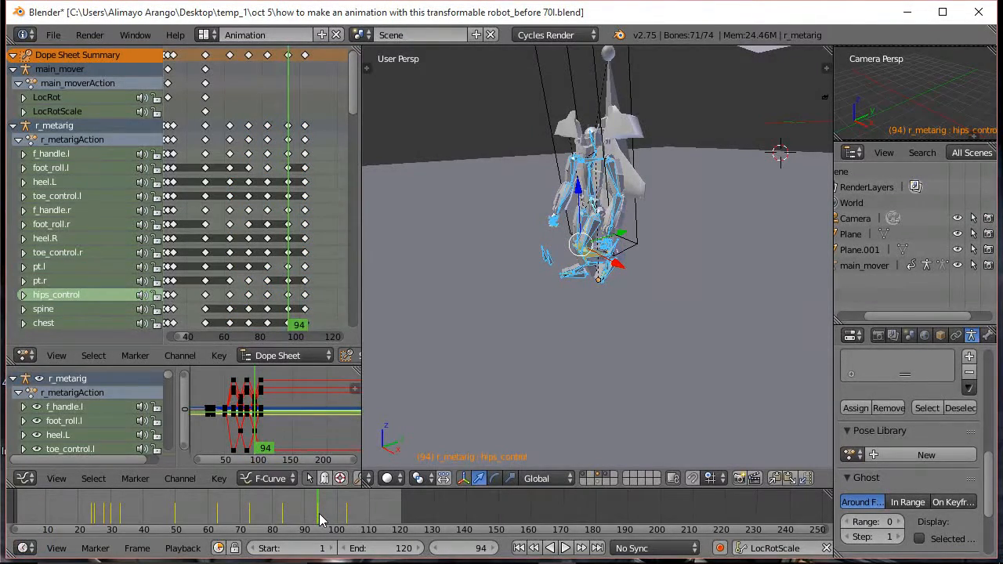
{"action": "right_click_drag", "start_coordinate": [319, 519], "coordinate": [371, 513]}
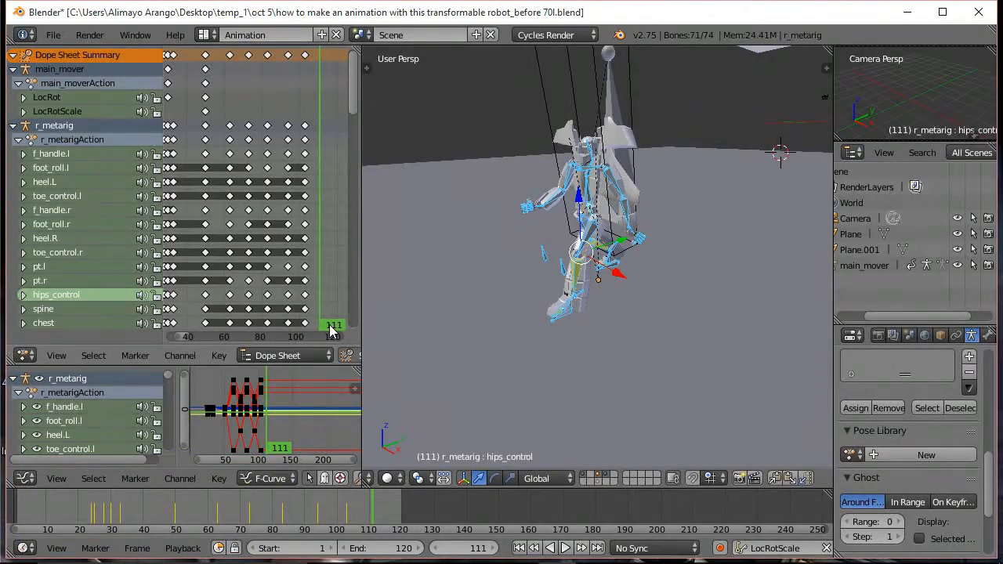
{"action": "right_click_drag", "start_coordinate": [330, 330], "coordinate": [252, 332]}
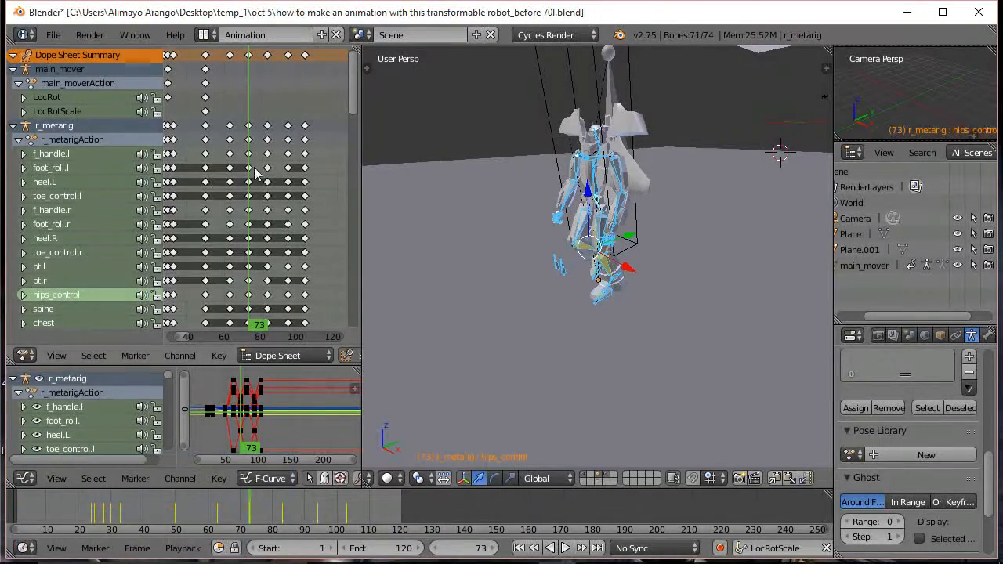
{"action": "key", "text": "ctrl"}
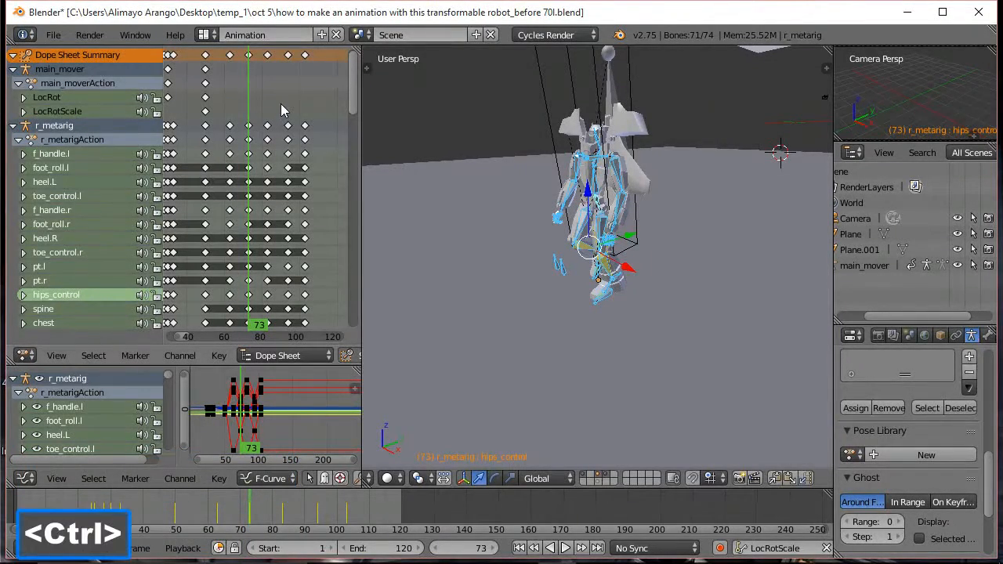
{"action": "left_click", "coordinate": [282, 110], "text": "ctrl"}
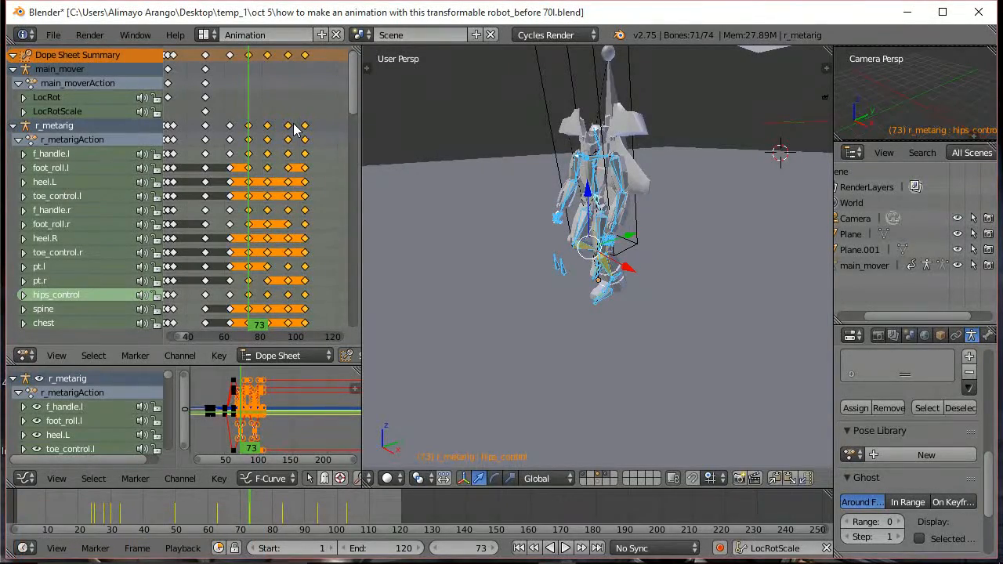
{"action": "key", "text": "shift+d"}
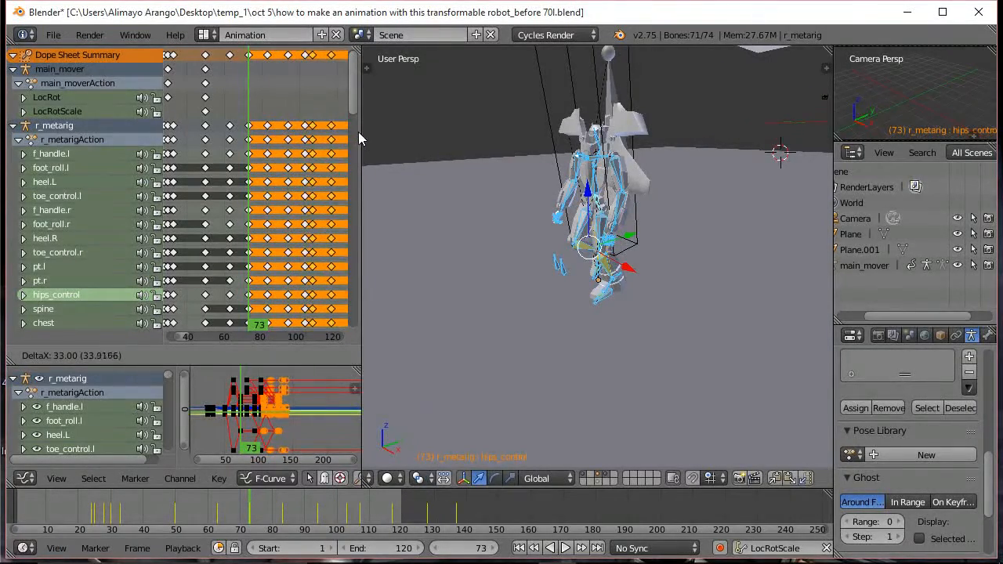
{"action": "left_click", "coordinate": [168, 136]}
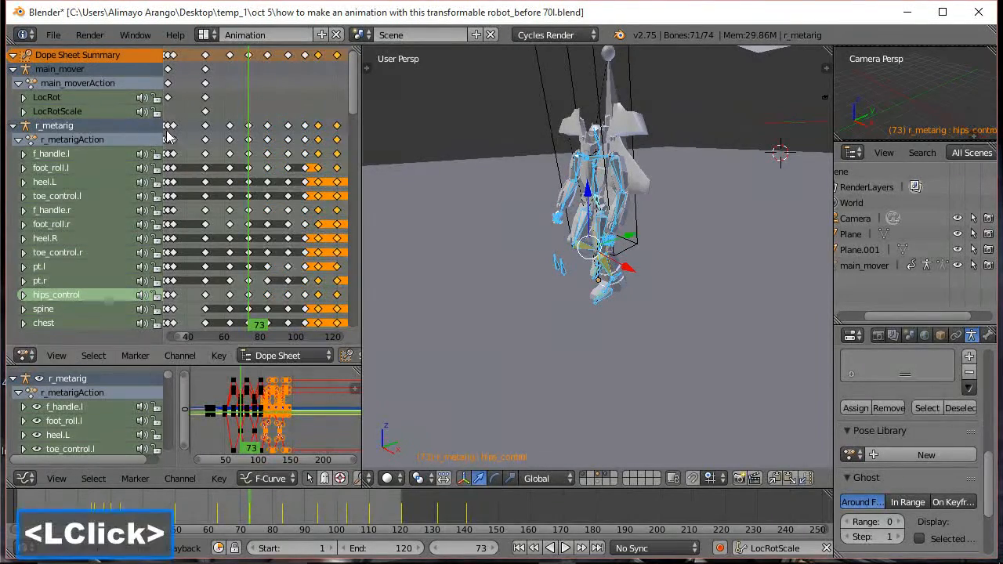
- Set the animation's end frame to 139 and save the file as version 71l
{"action": "right_click", "coordinate": [468, 511]}
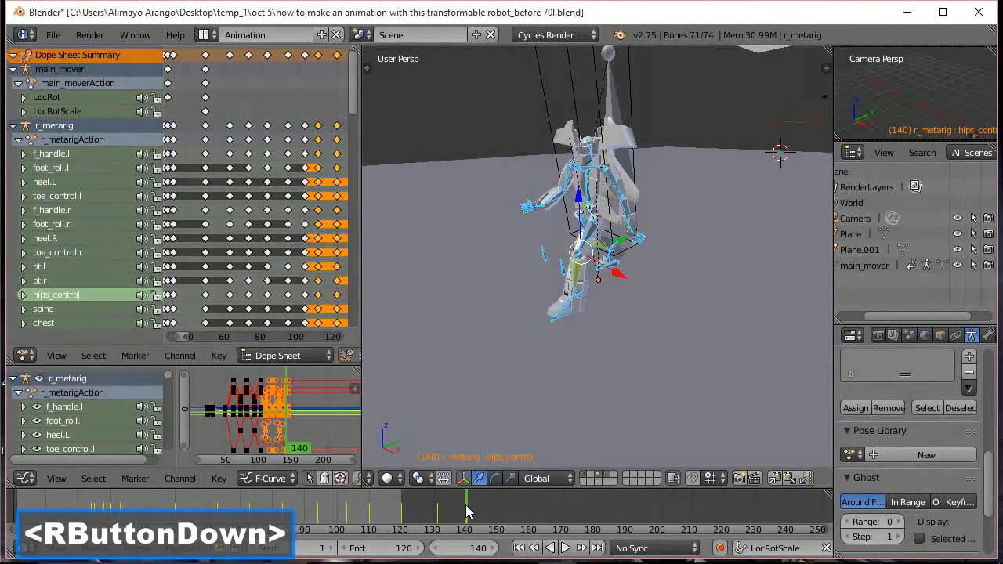
{"action": "right_click", "coordinate": [464, 512]}
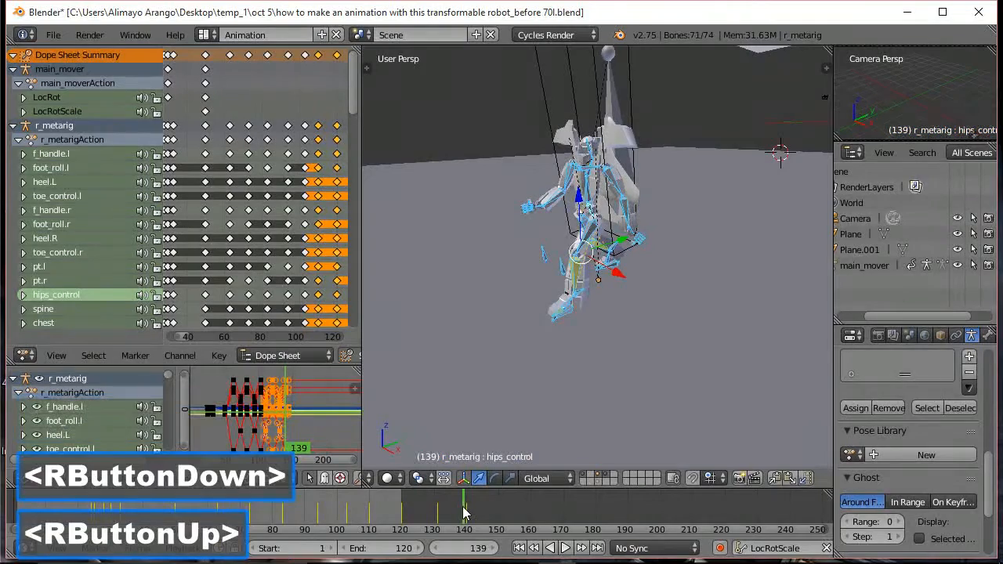
{"action": "key", "text": "e"}
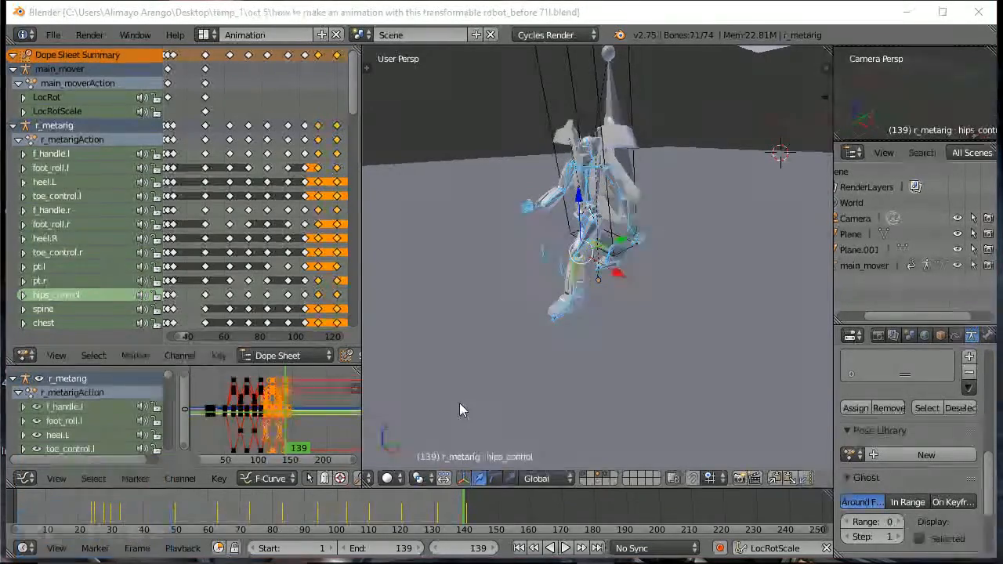
- Insert LocRotScale keyframes for main_mover at frame 52, and at frame 63 after moving it forward along the Y axis
{"action": "right_click_drag", "start_coordinate": [462, 507], "coordinate": [183, 533]}
{"action": "left_click", "coordinate": [616, 93]}
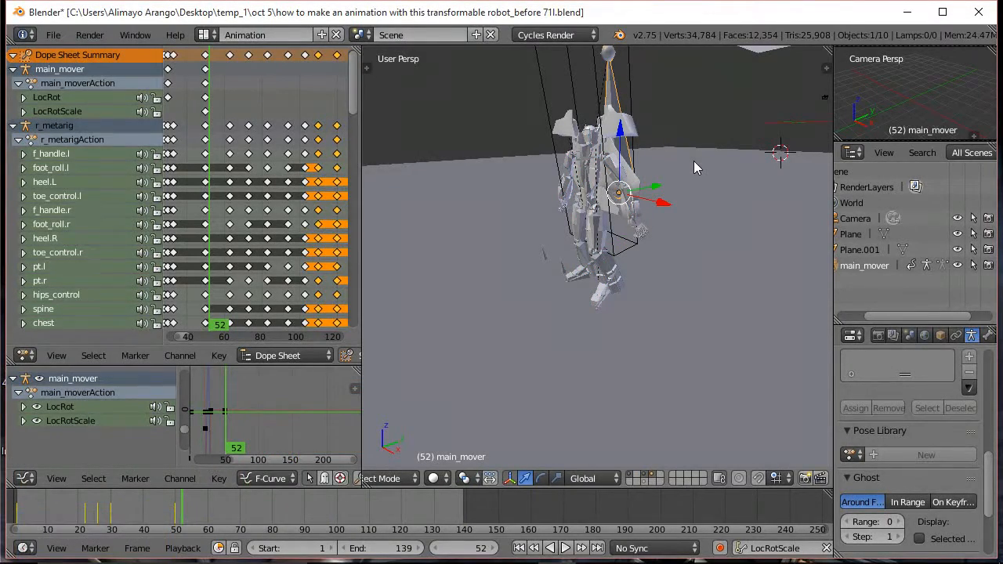
{"action": "key", "text": "i"}
{"action": "right_click_drag", "start_coordinate": [186, 515], "coordinate": [219, 514]}
{"action": "left_click_drag", "start_coordinate": [656, 188], "coordinate": [605, 206]}
{"action": "key", "text": "i"}
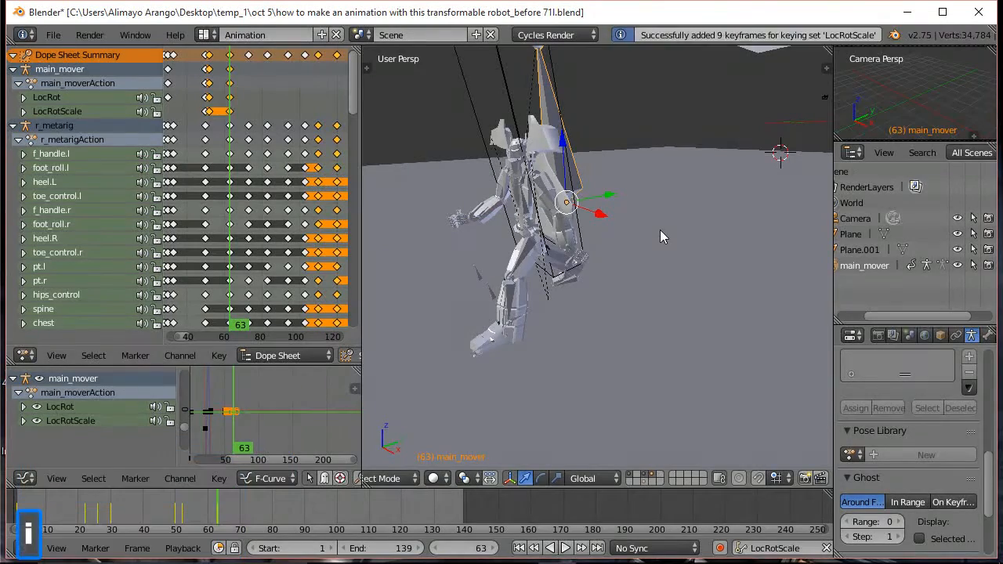
- Move main_mover further forward along the Y axis at frames 85 and 104, keyframing LocRotScale at each, and save as version 72l
{"action": "right_click_drag", "start_coordinate": [221, 510], "coordinate": [289, 505]}
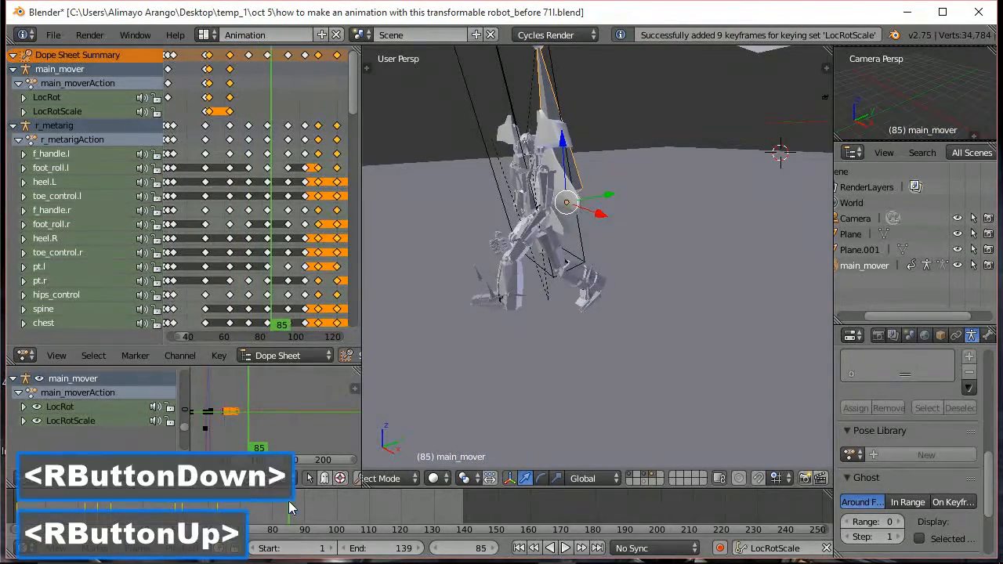
{"action": "left_click_drag", "start_coordinate": [602, 203], "coordinate": [529, 210]}
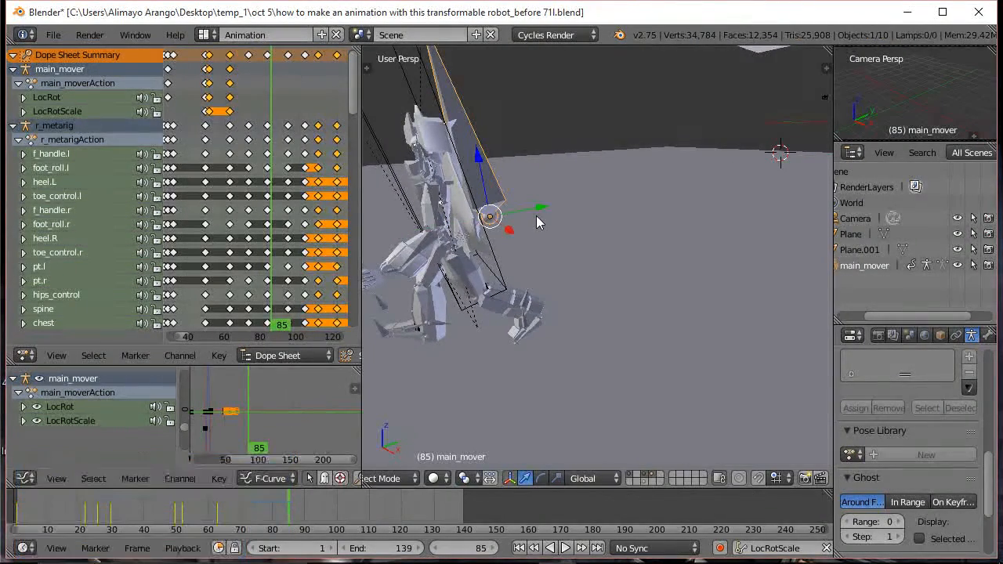
{"action": "key", "text": "i"}
{"action": "right_click_drag", "start_coordinate": [288, 513], "coordinate": [350, 502]}
{"action": "left_click_drag", "start_coordinate": [542, 207], "coordinate": [439, 233]}
{"action": "key", "text": "i"}
{"action": "scroll", "coordinate": [533, 250], "scroll_direction": "down", "scroll_amount": 4}
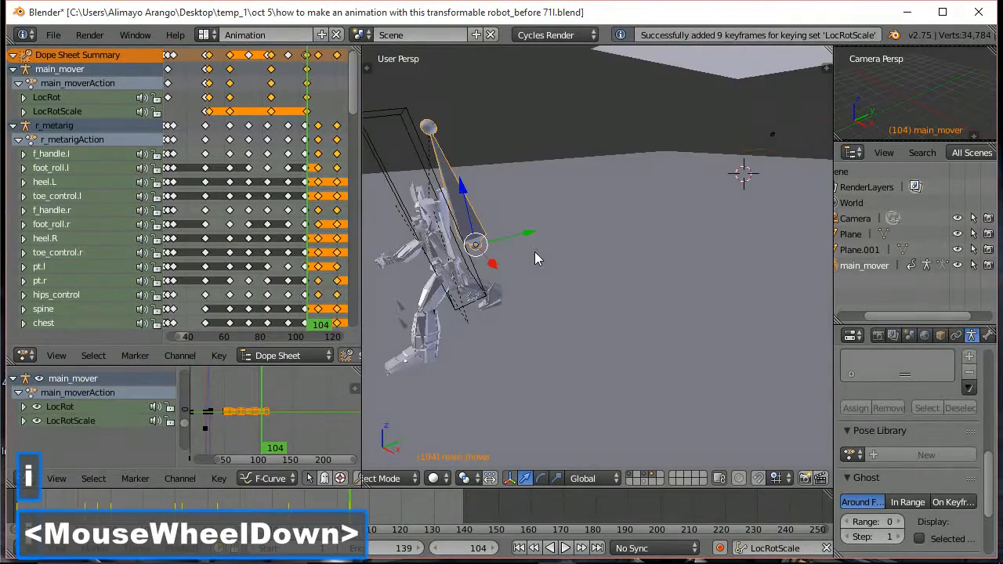
{"action": "mouse_move", "coordinate": [350, 518]}
{"action": "right_mouse_down"}
{"action": "mouse_move", "coordinate": [86, 533]}
{"action": "mouse_move", "coordinate": [176, 535]}
{"action": "mouse_move", "coordinate": [297, 514]}
{"action": "mouse_move", "coordinate": [350, 523]}
{"action": "right_mouse_up"}
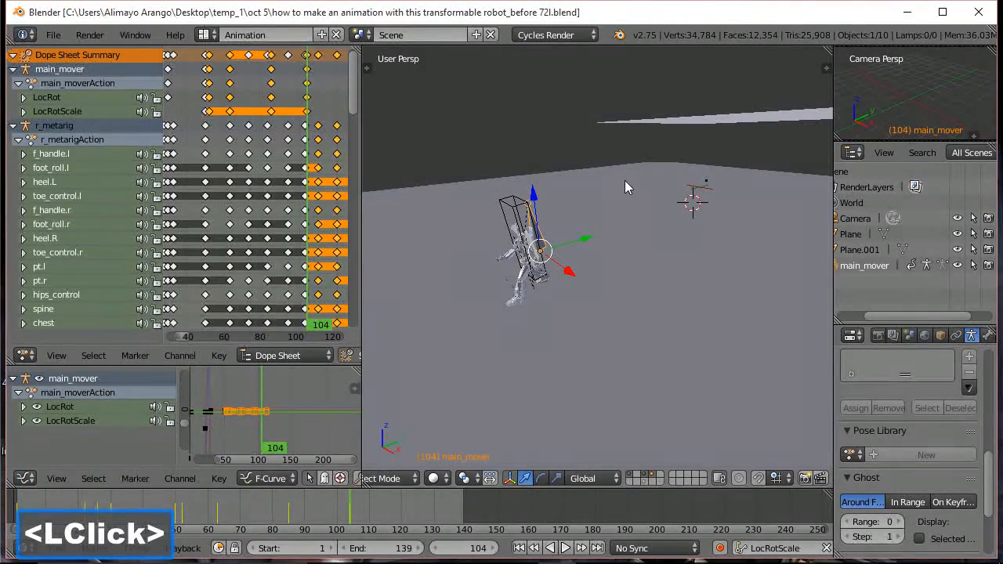
- Orbit behind the robot, align the camera to this view, preview back to frame 71, and save as version 73l
{"action": "middle_click_drag", "start_coordinate": [547, 303], "coordinate": [580, 315]}
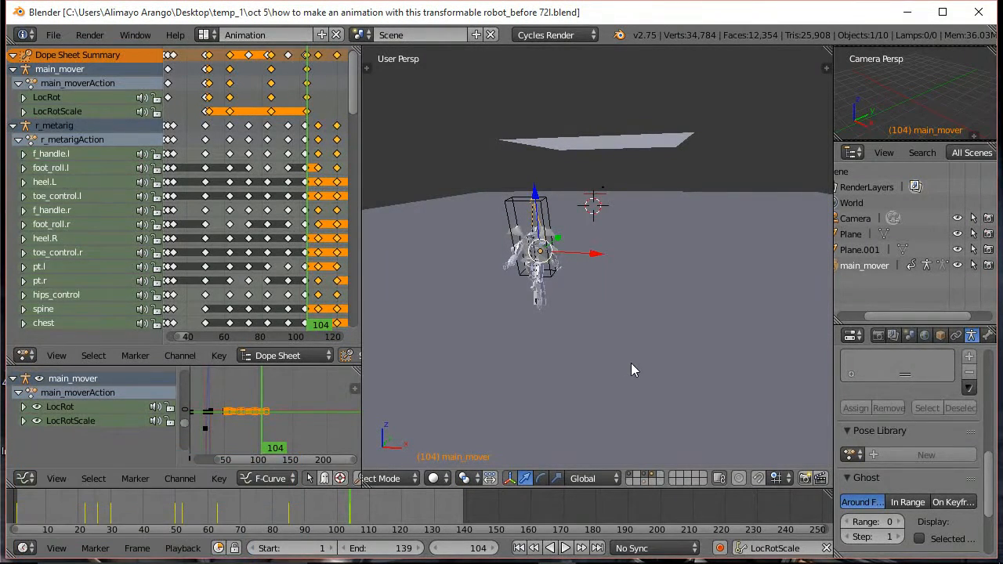
{"action": "key", "text": "ctrl"}
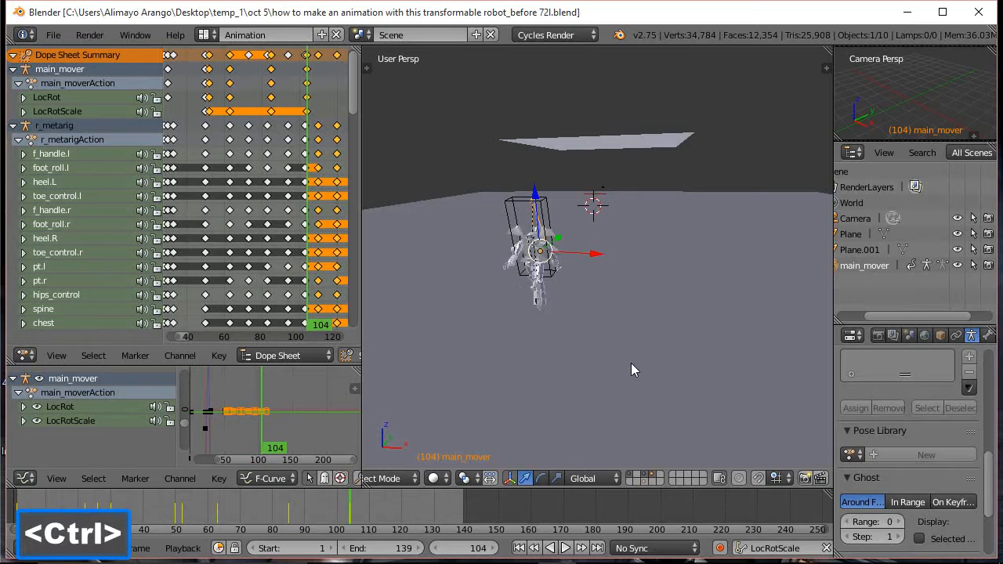
{"action": "key", "text": "ctrl"}
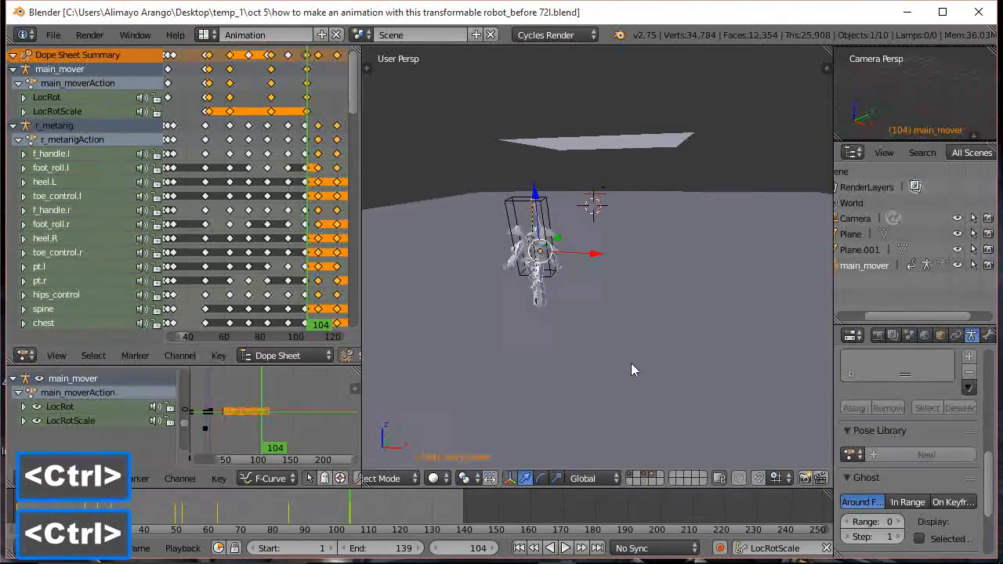
{"action": "key", "text": "ctrl+alt"}
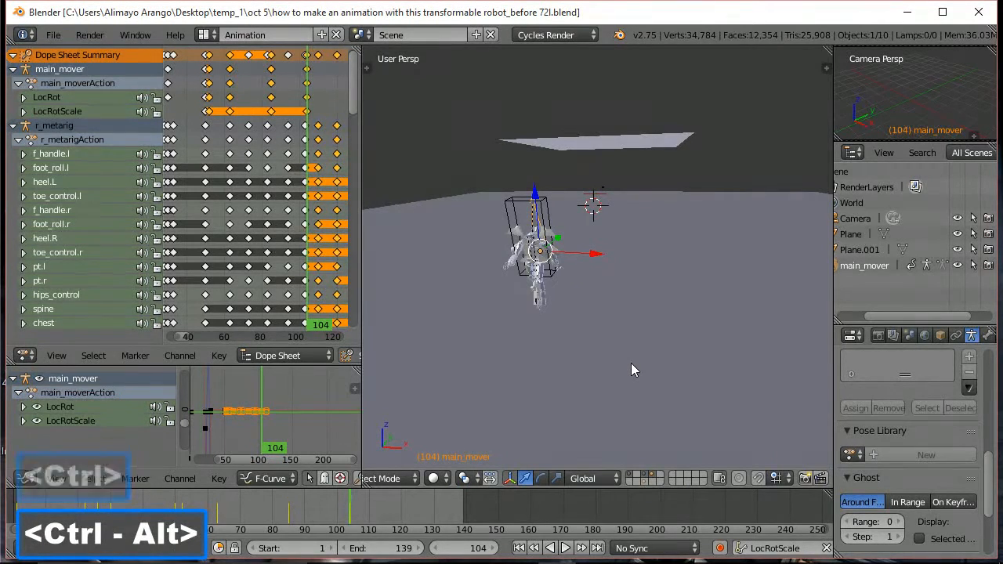
{"action": "key", "text": "ctrl+alt+KP_0"}
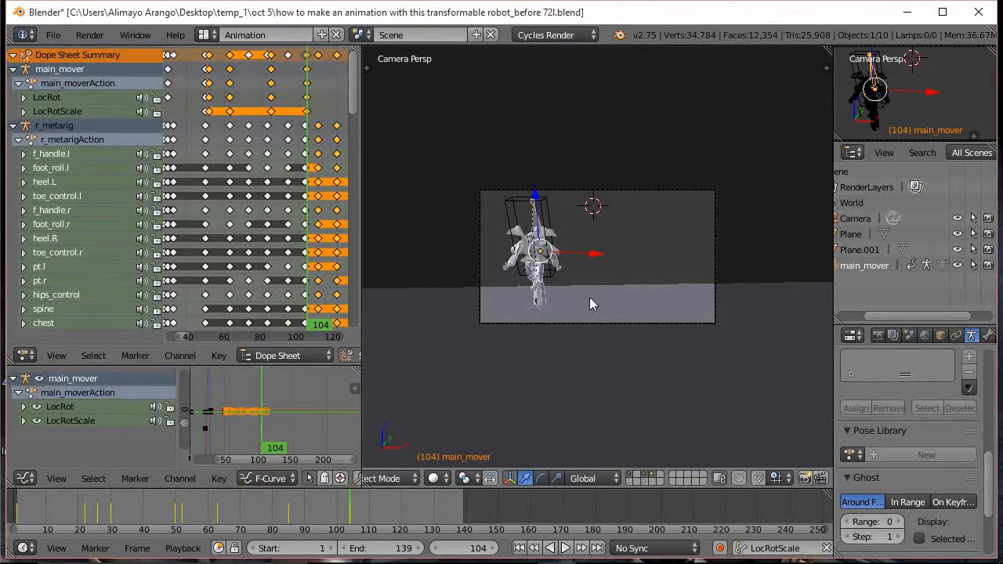
{"action": "scroll", "coordinate": [662, 261], "scroll_direction": "up", "scroll_amount": 3}
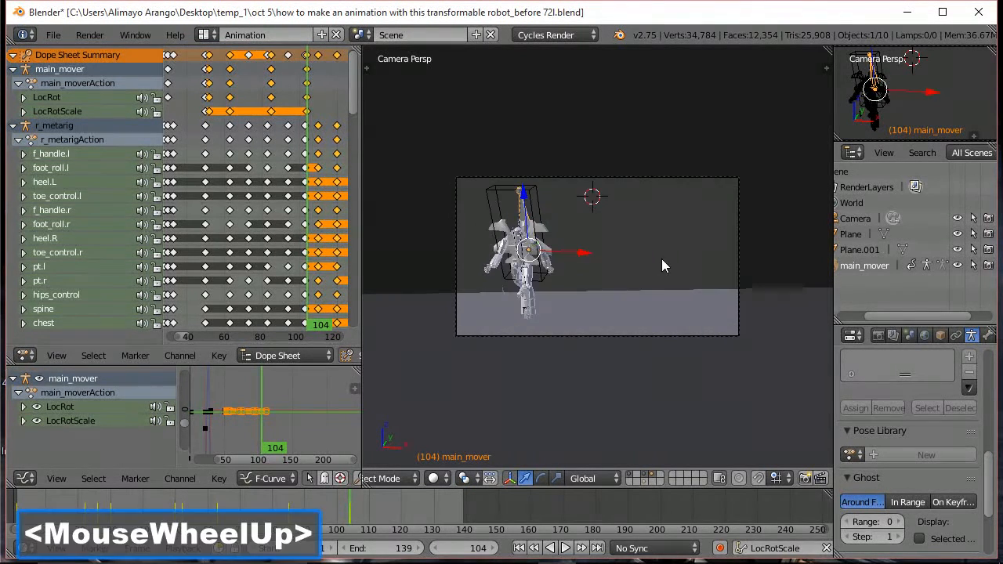
{"action": "right_click_drag", "start_coordinate": [352, 503], "coordinate": [243, 499]}
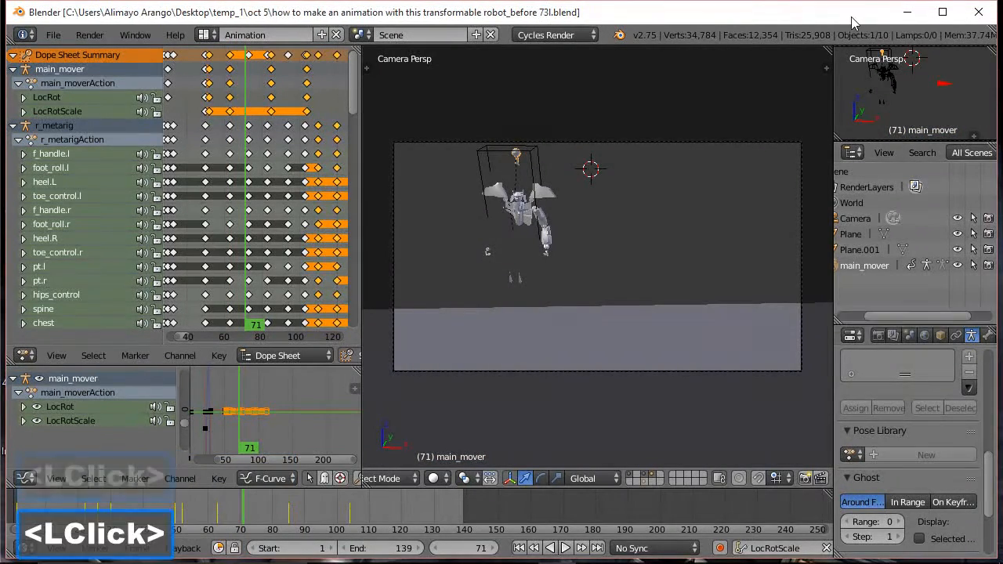
- Set the camera's clipping range to start at 2.300 and end at 839.600, and save as version 74l
{"action": "left_click", "coordinate": [764, 138]}
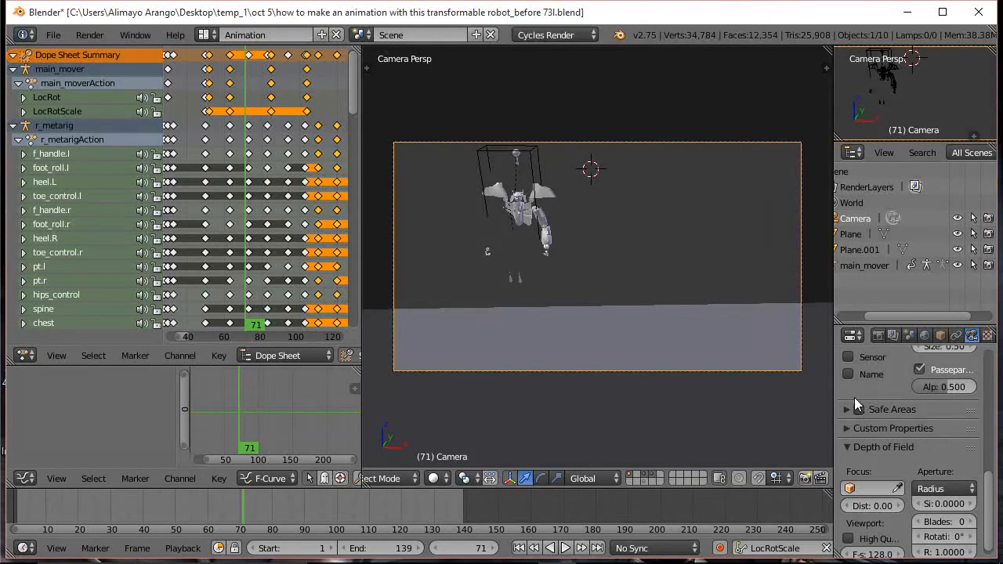
{"action": "left_click_drag", "start_coordinate": [835, 393], "coordinate": [800, 393]}
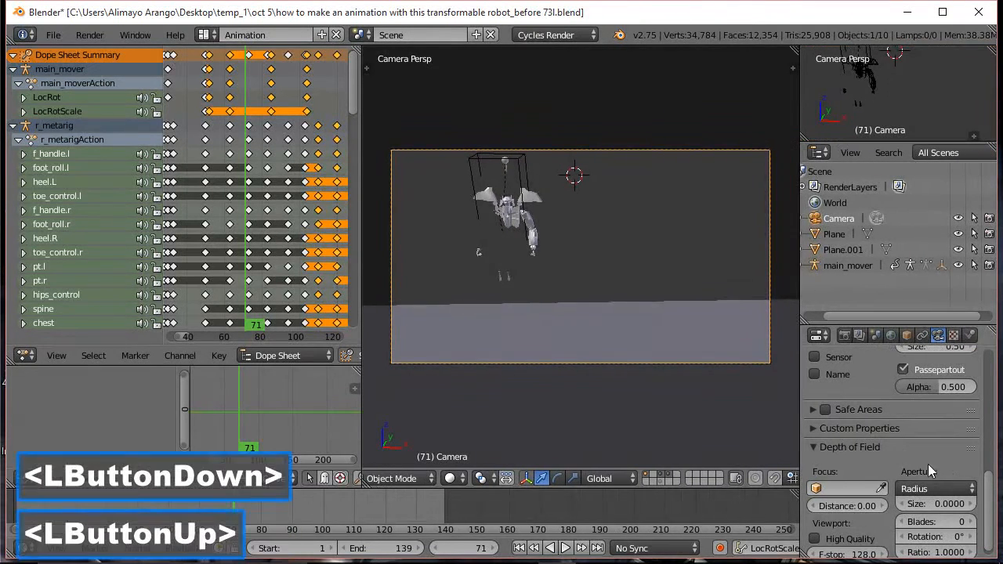
{"action": "left_click_drag", "start_coordinate": [987, 489], "coordinate": [994, 388]}
{"action": "left_click_drag", "start_coordinate": [945, 441], "coordinate": [803, 426]}
{"action": "left_click_drag", "start_coordinate": [932, 453], "coordinate": [101, 470]}
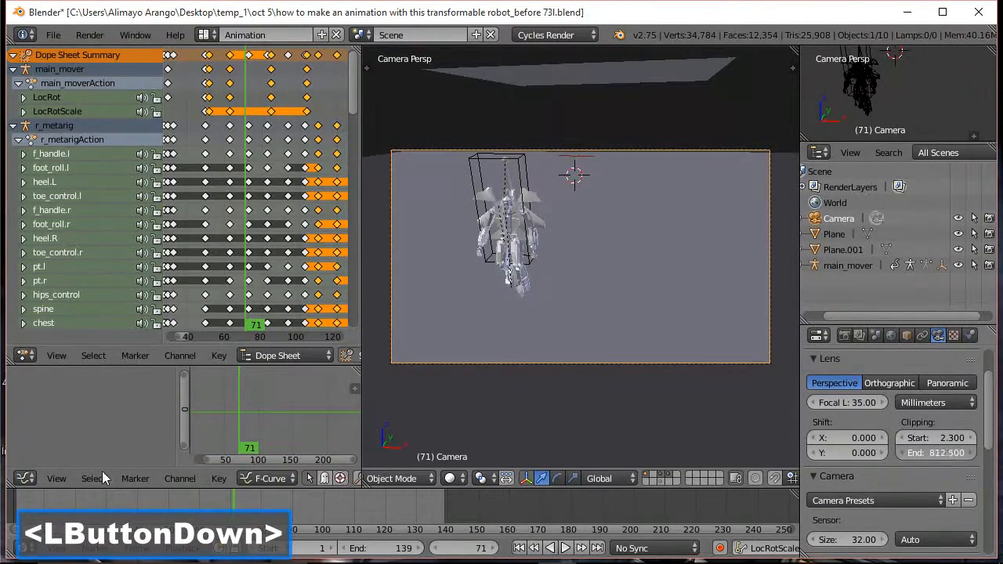
{"action": "left_click_drag", "start_coordinate": [275, 500], "coordinate": [884, 447]}
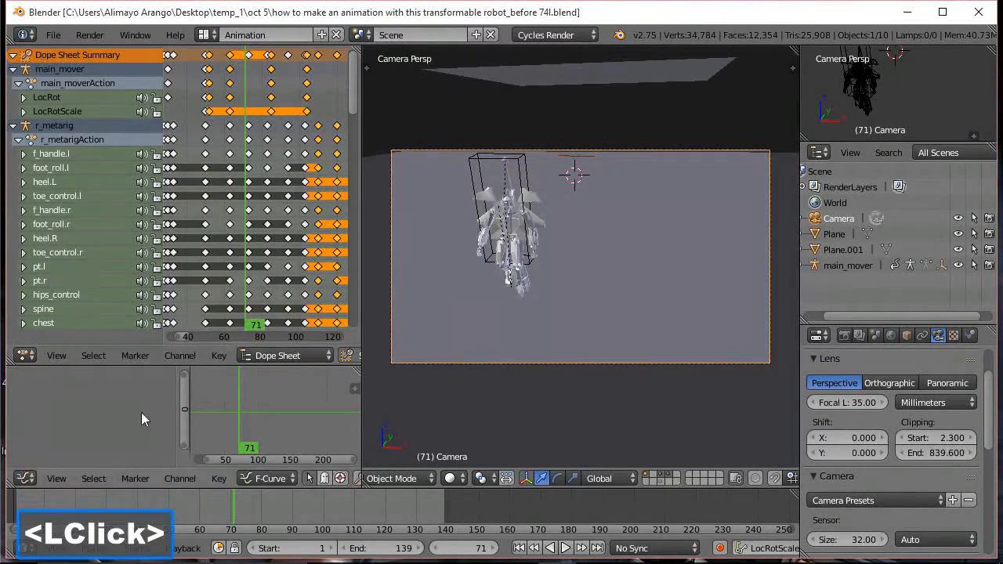
- At frame 1, shift the camera upward with Lock Camera to View enabled, and turn the lock off
{"action": "right_click", "coordinate": [240, 503]}
{"action": "right_click_drag", "start_coordinate": [240, 503], "coordinate": [50, 526]}
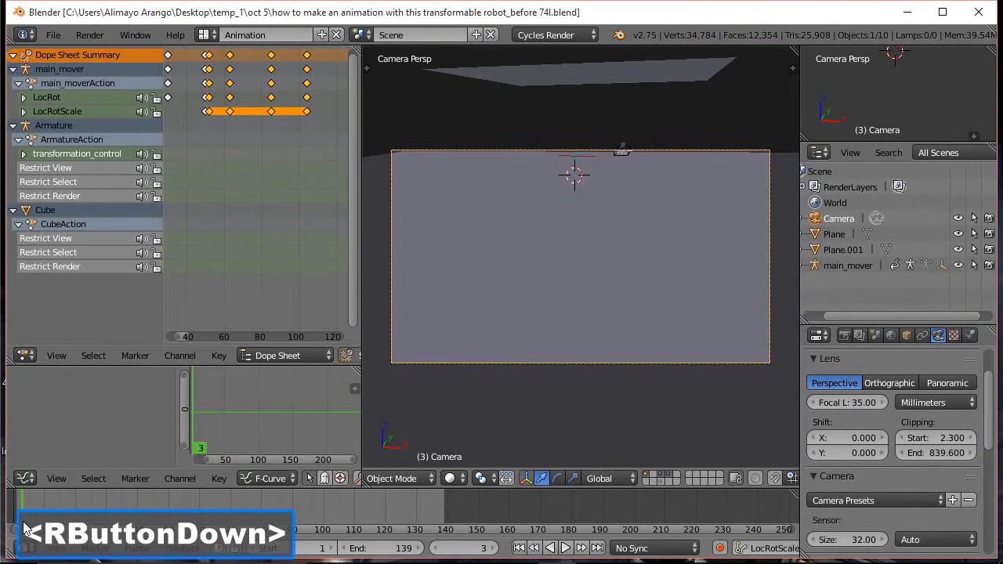
{"action": "right_click_drag", "start_coordinate": [16, 530], "coordinate": [18, 530]}
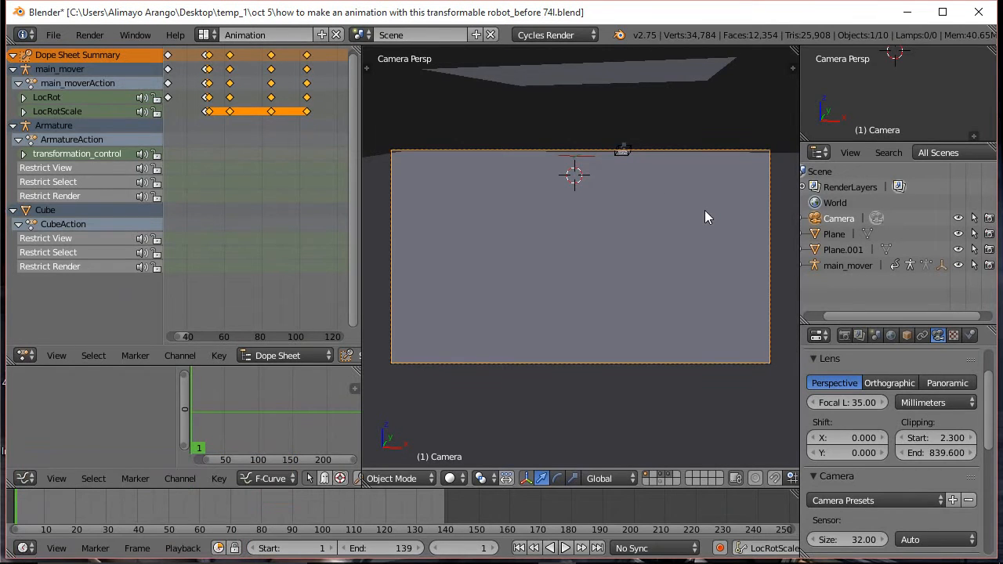
{"action": "key", "text": "n"}
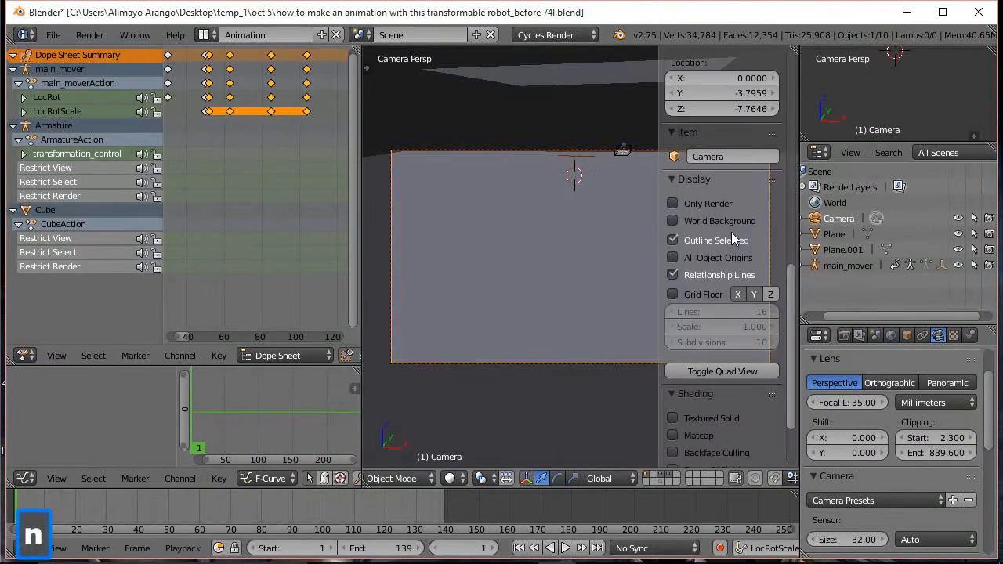
{"action": "left_click_drag", "start_coordinate": [795, 277], "coordinate": [798, 177]}
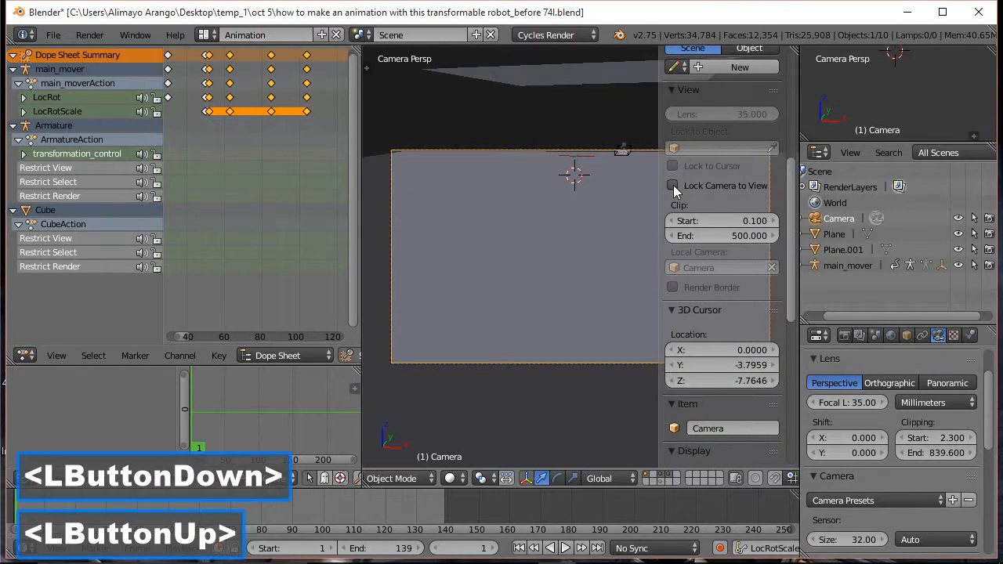
{"action": "left_click", "coordinate": [673, 185]}
{"action": "key", "text": "n"}
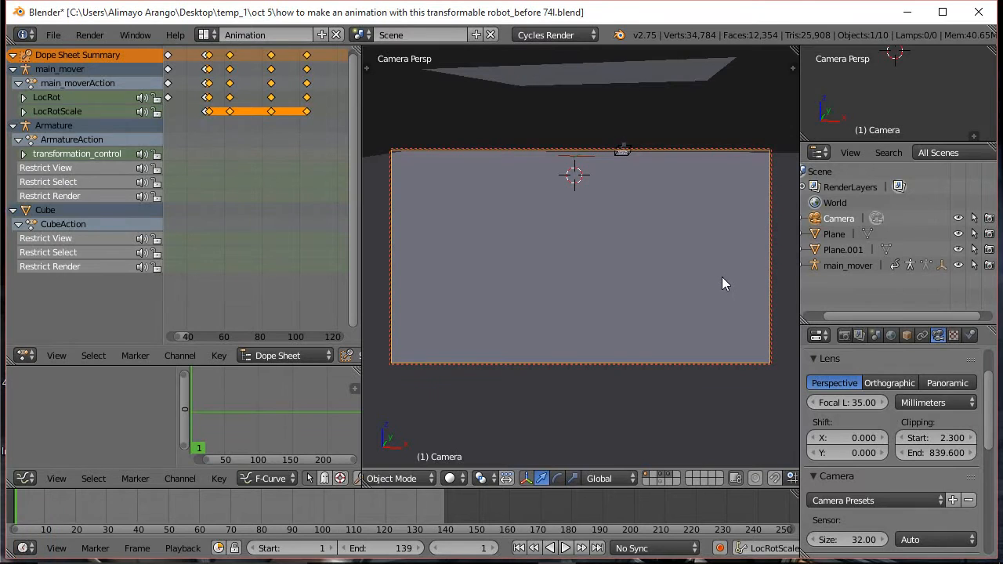
{"action": "middle_click_drag", "start_coordinate": [730, 276], "coordinate": [734, 328], "text": "shift"}
{"action": "key", "text": "n"}
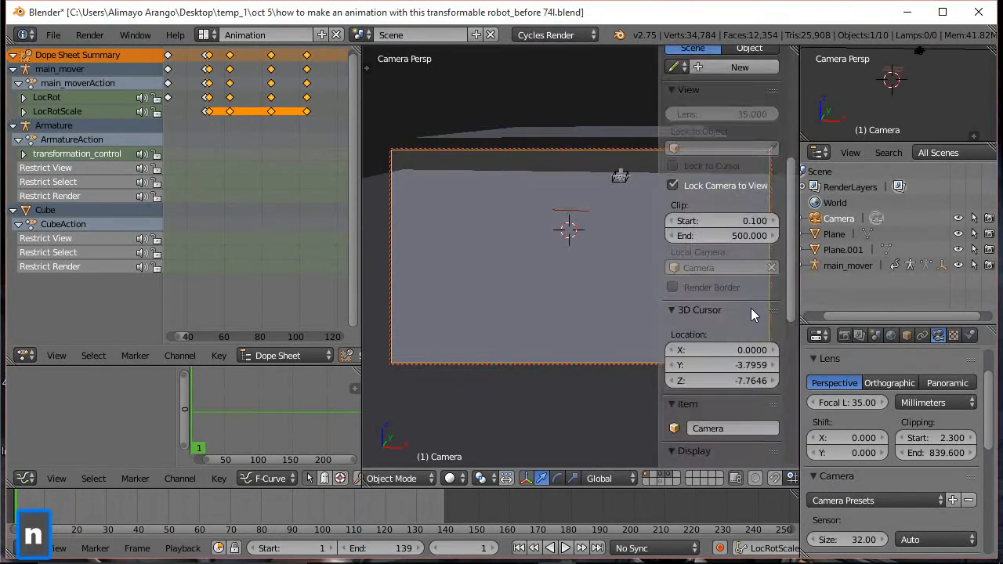
{"action": "left_click", "coordinate": [672, 185]}
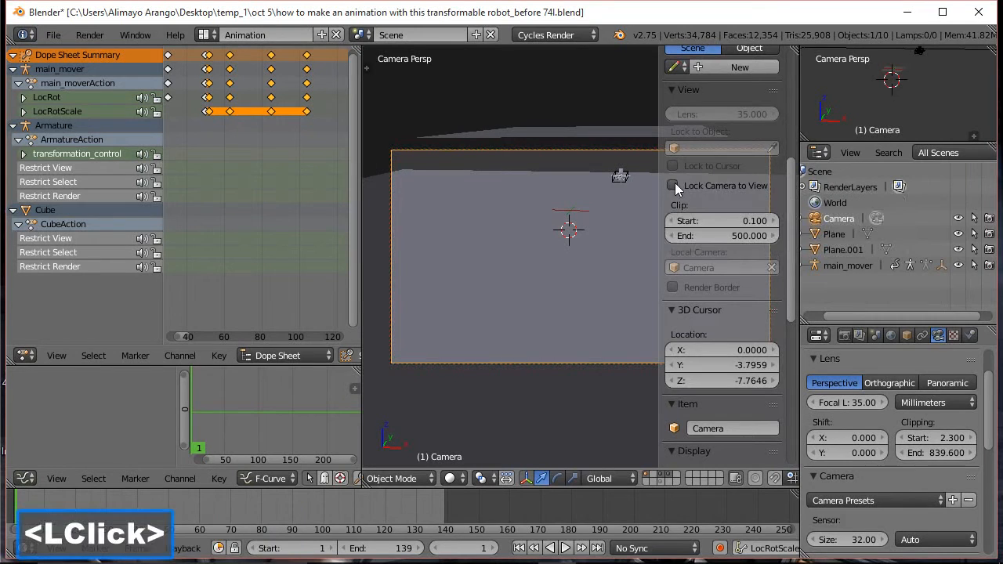
- At frame 50, reframe the camera closer and lower on the robot with Lock Camera to View enabled, and turn the lock off
{"action": "key", "text": "n"}
{"action": "right_click_drag", "start_coordinate": [16, 509], "coordinate": [63, 517]}
{"action": "right_click_drag", "start_coordinate": [74, 512], "coordinate": [166, 508]}
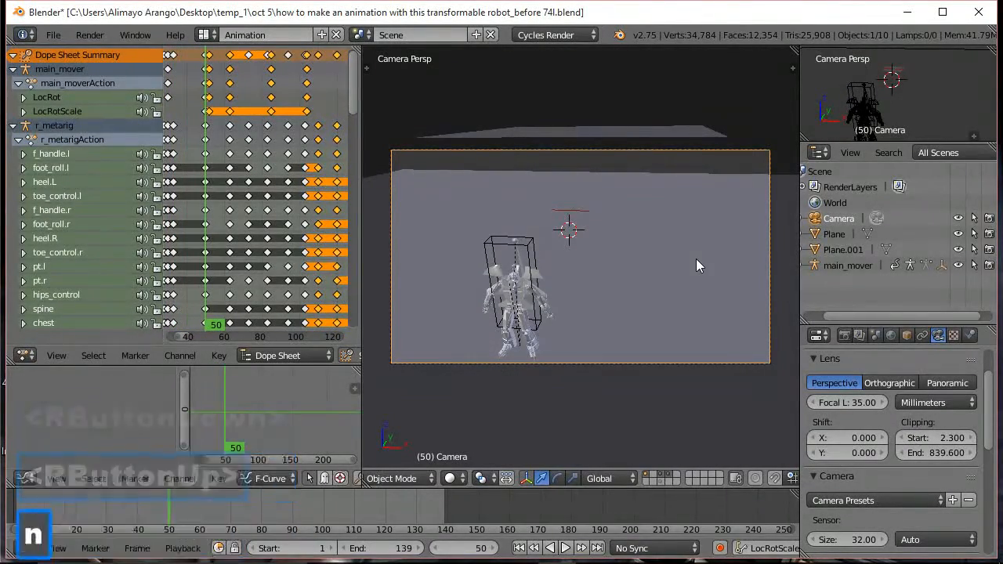
{"action": "key", "text": "n"}
{"action": "left_click", "coordinate": [677, 187]}
{"action": "middle_click_drag", "start_coordinate": [549, 275], "coordinate": [555, 283]}
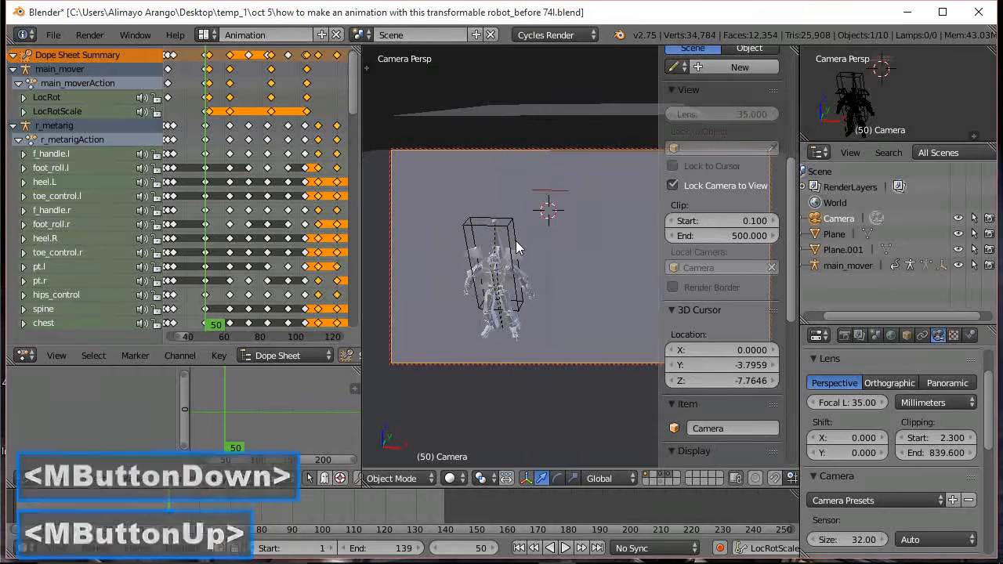
{"action": "left_click", "coordinate": [517, 248]}
{"action": "middle_click_drag", "start_coordinate": [548, 301], "coordinate": [578, 289]}
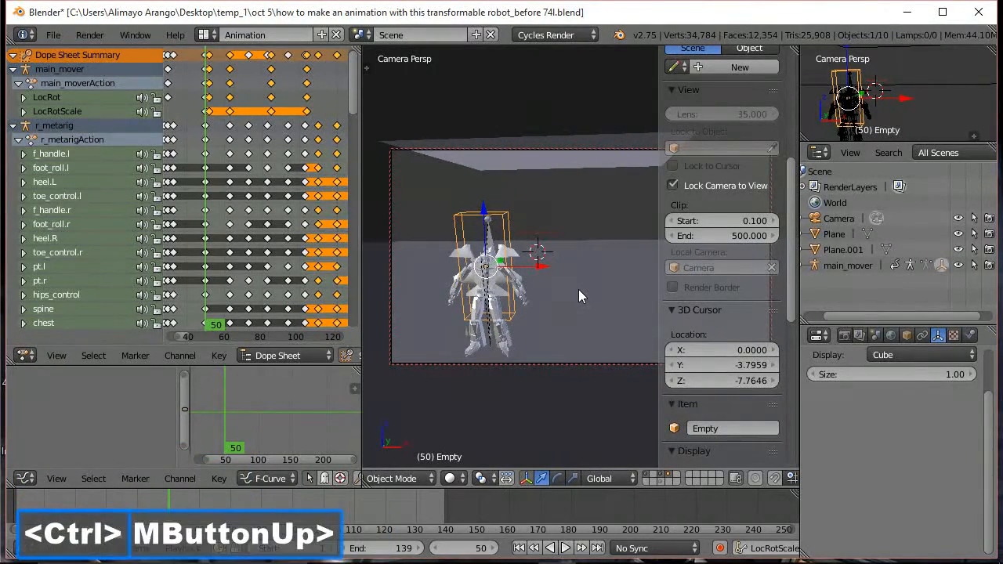
{"action": "left_click", "coordinate": [673, 185]}
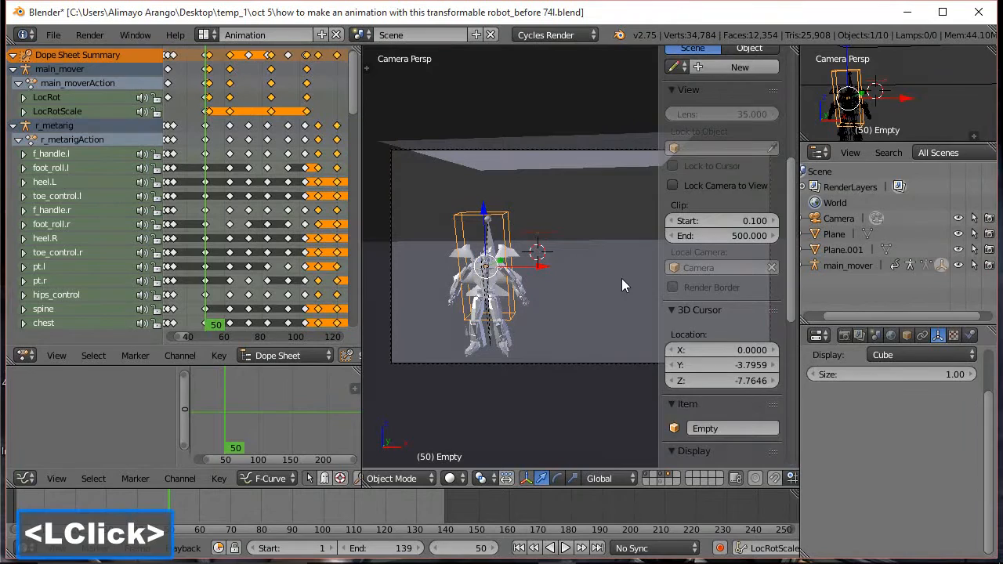
{"action": "key", "text": "n"}
- Preview the walk up to frame 103, set the animation's end frame to 103, and return to frame 1
{"action": "right_click_drag", "start_coordinate": [163, 505], "coordinate": [332, 536]}
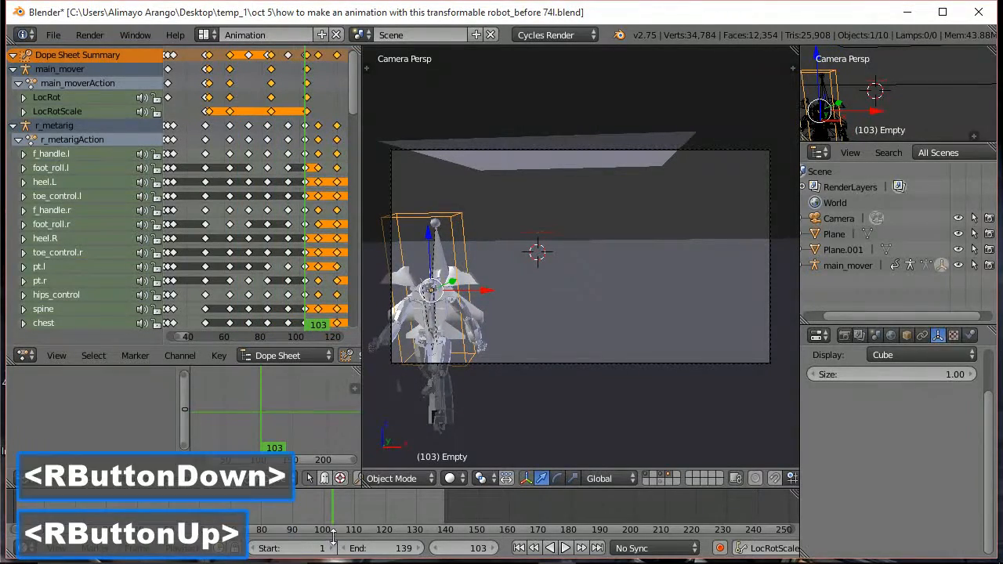
{"action": "left_click", "coordinate": [420, 548]}
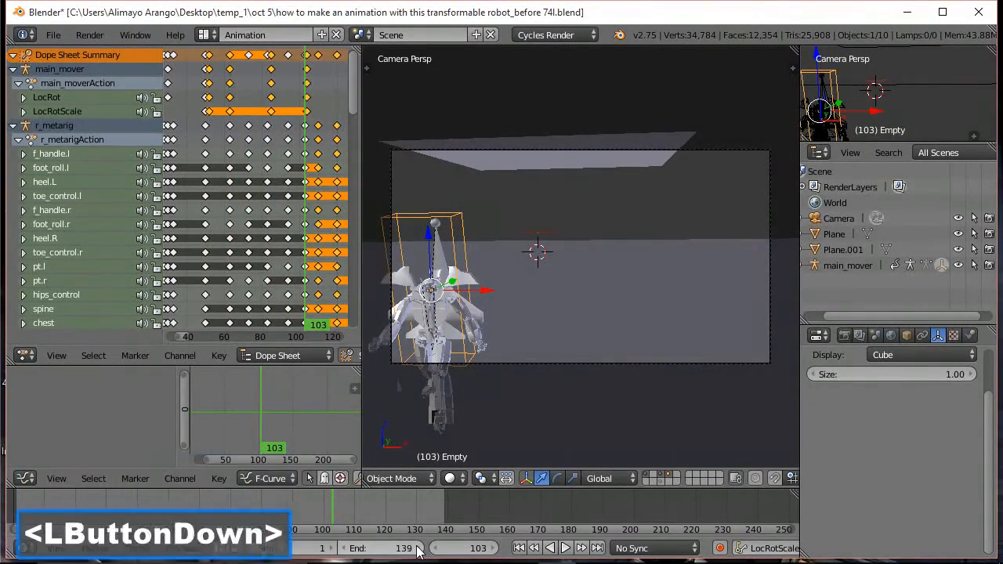
{"action": "key", "text": "e"}
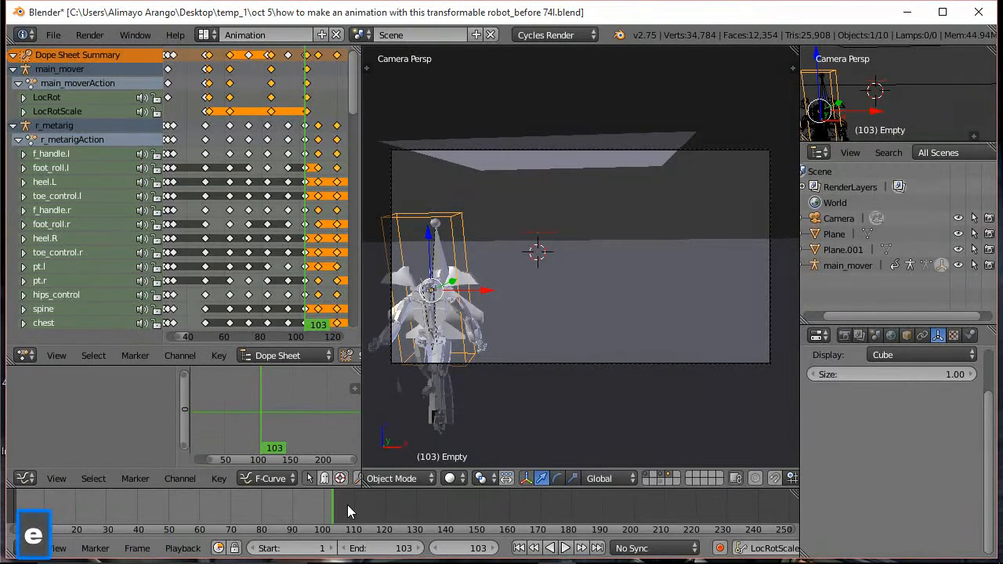
{"action": "left_click", "coordinate": [520, 547]}
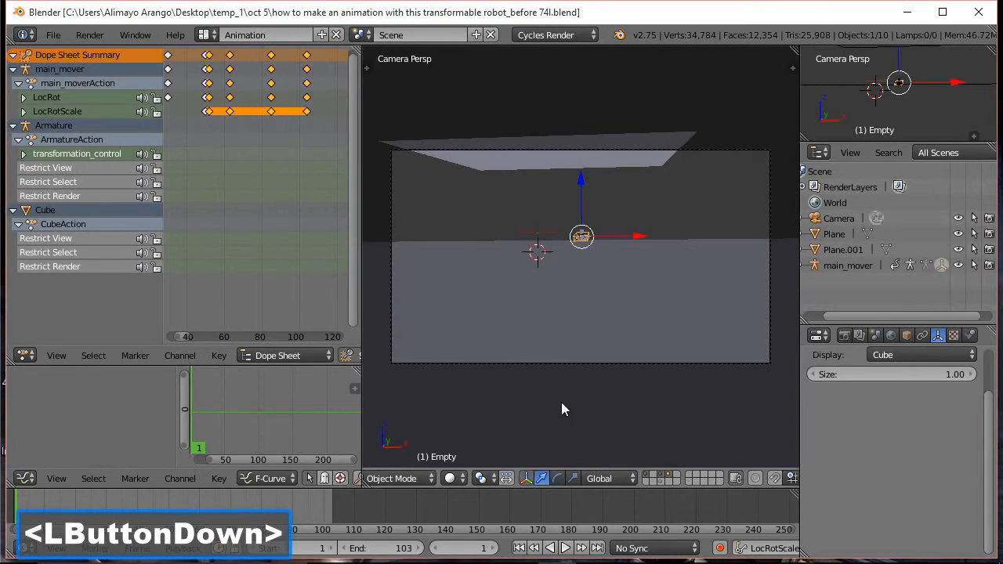
- Play the animation through the camera to check the robot's framing, and save as version 75l
{"action": "left_click", "coordinate": [565, 548]}
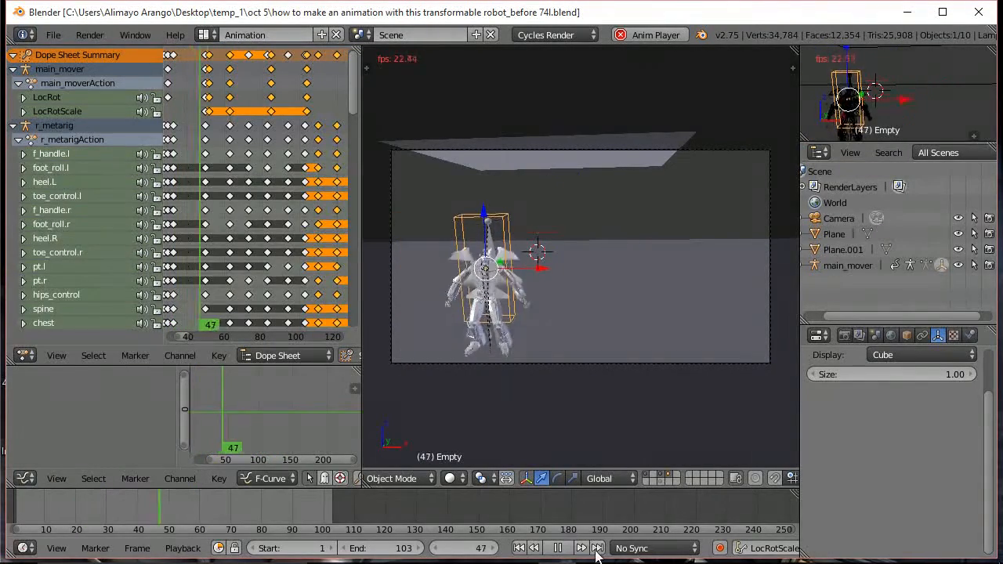
{"action": "left_click", "coordinate": [559, 549]}
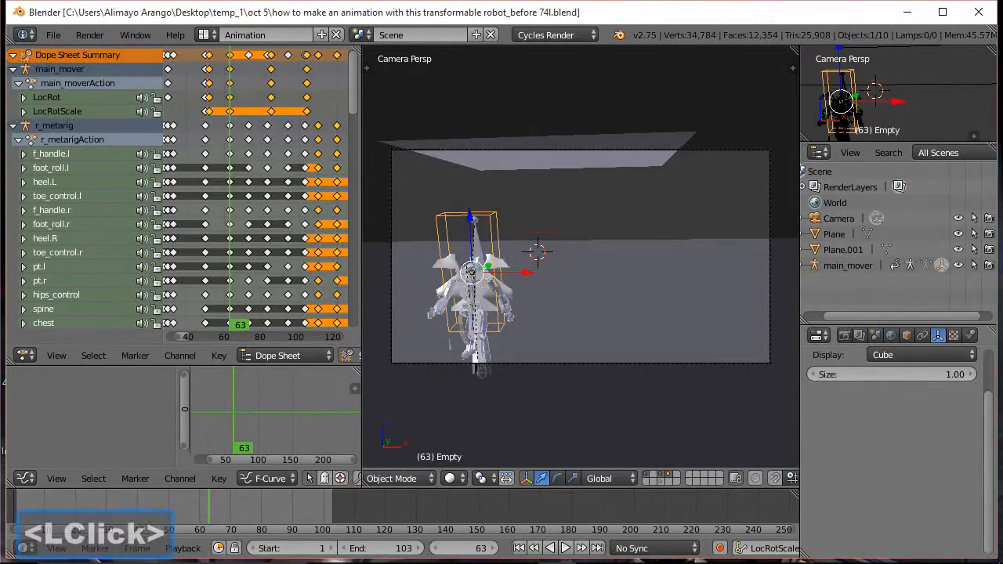
{"action": "left_click", "coordinate": [564, 548]}
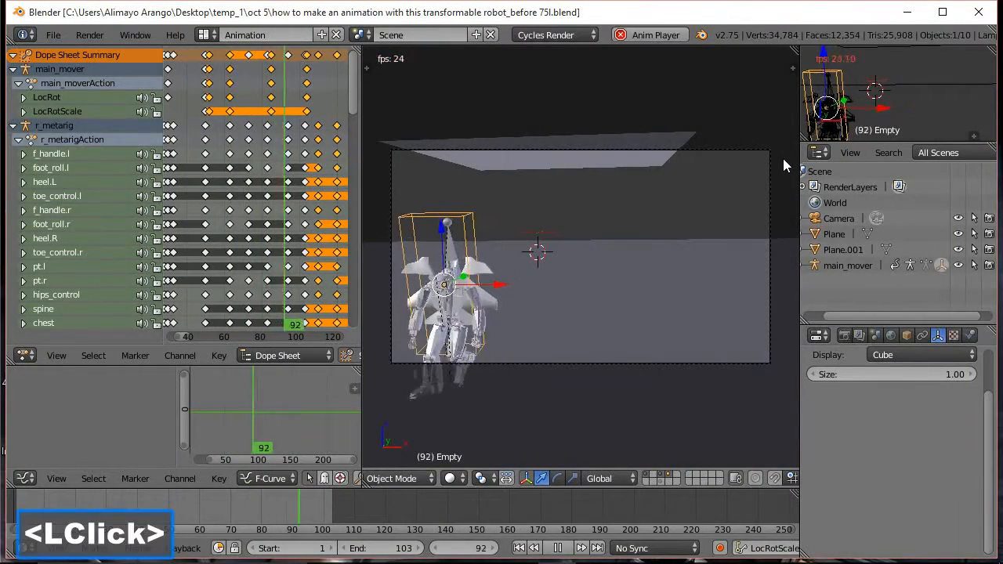